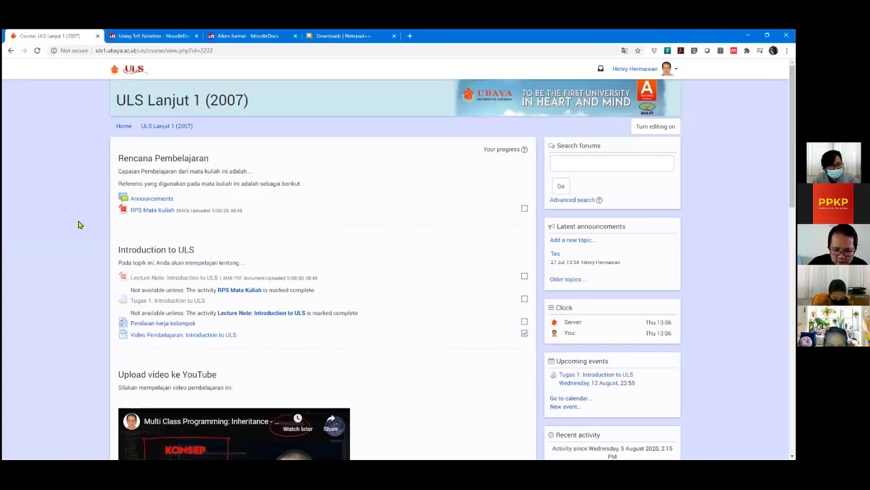
Turn on course editing, zoom the page to 125%, and start adding an activity to Introduction to ULS.
scroll(443, 346, down, 1)
scroll(443, 347, up, 1)
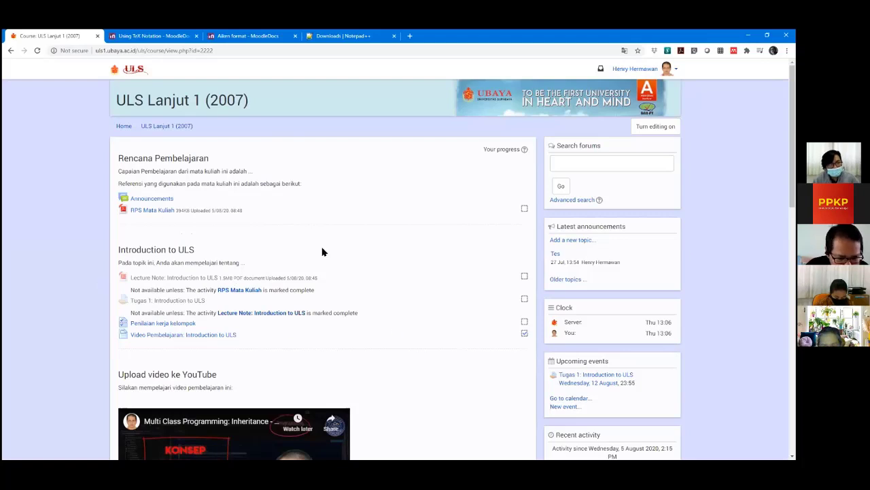
click(654, 128)
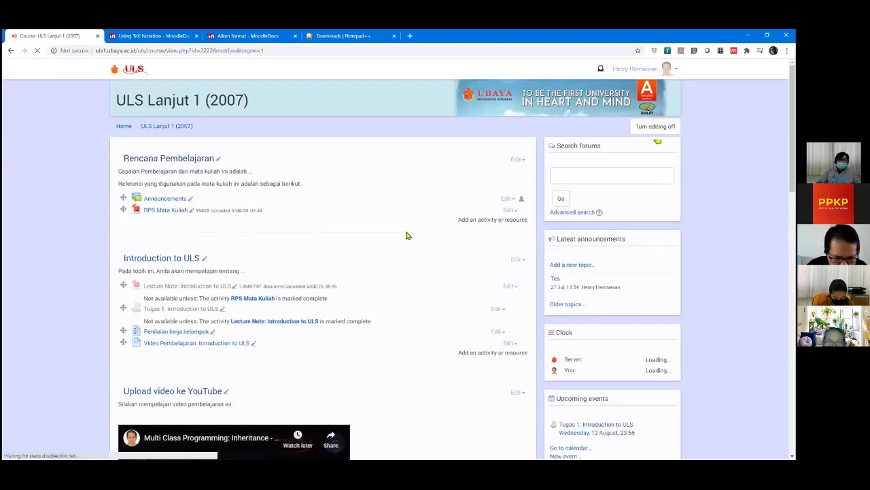
key(ctrl+plus)
key(ctrl+plus)
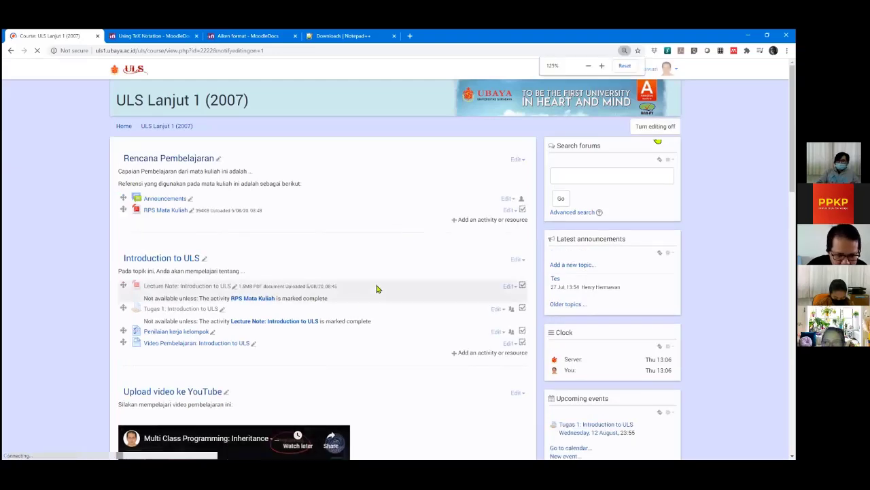
scroll(413, 289, down, 3)
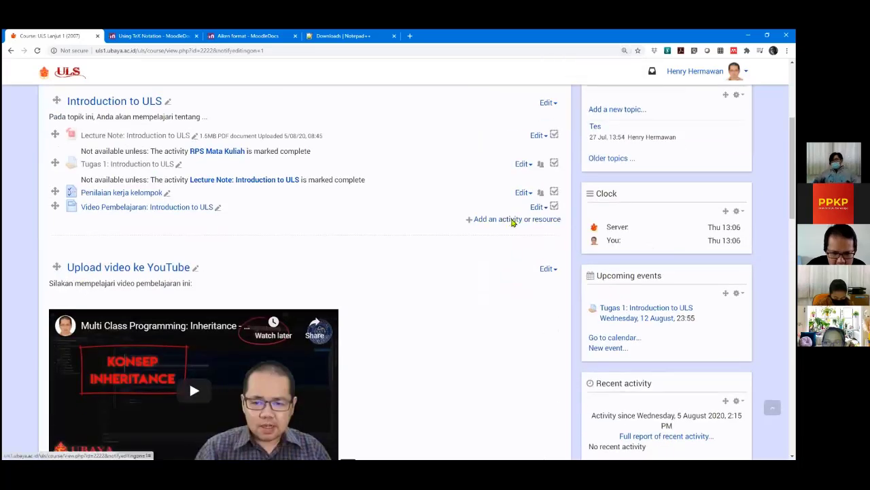
click(513, 220)
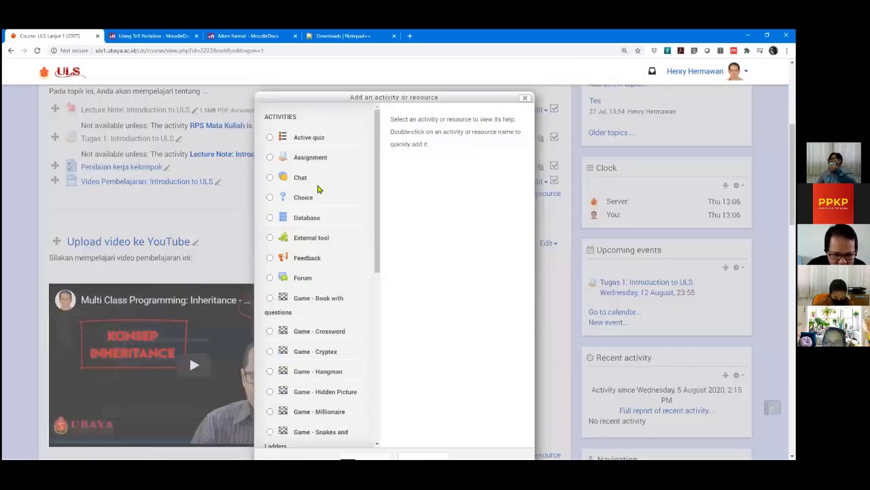
Choose Quiz in the activity chooser and add it to the Introduction to ULS topic.
scroll(319, 188, down, 1)
scroll(361, 123, up, 1)
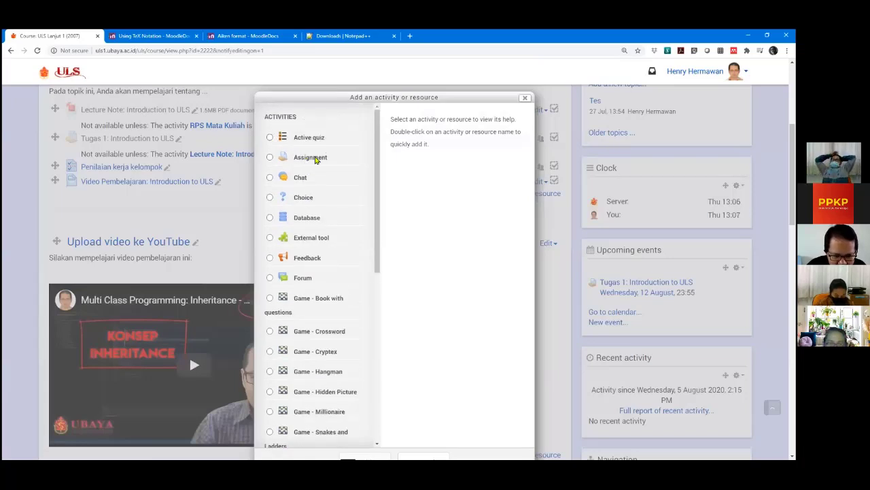
scroll(318, 159, down, 1)
scroll(325, 181, down, 4)
scroll(320, 204, down, 1)
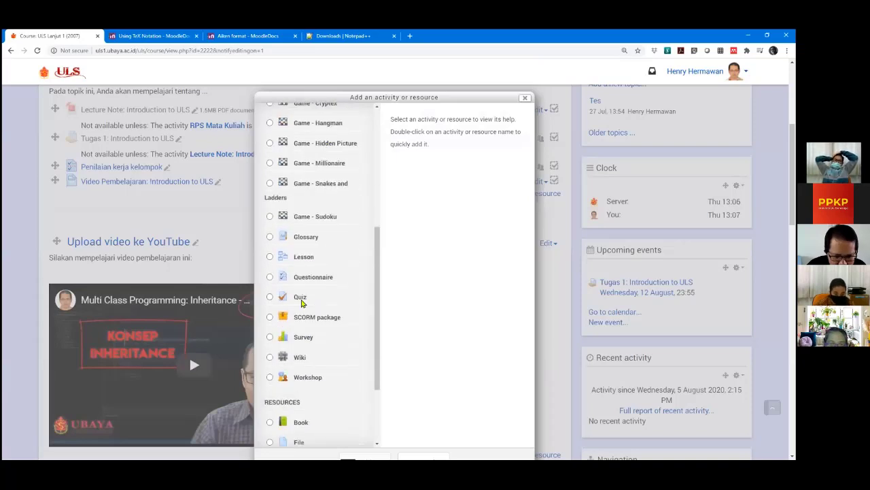
click(300, 299)
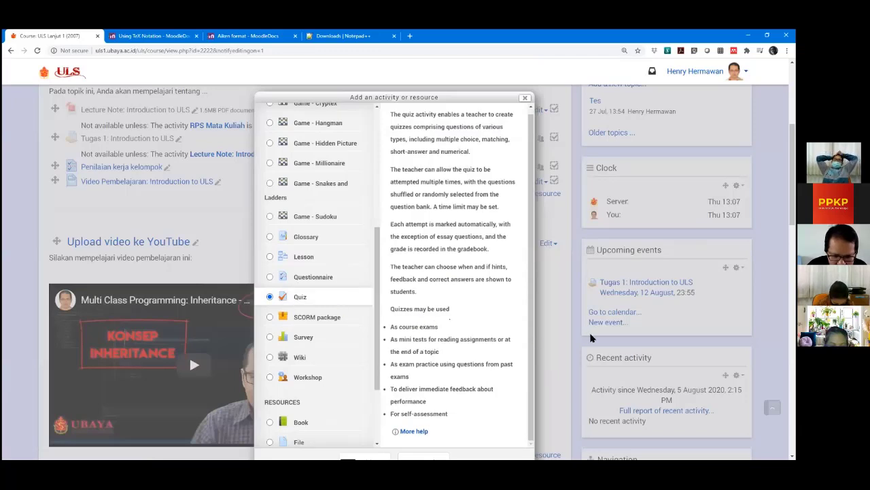
scroll(361, 350, down, 2)
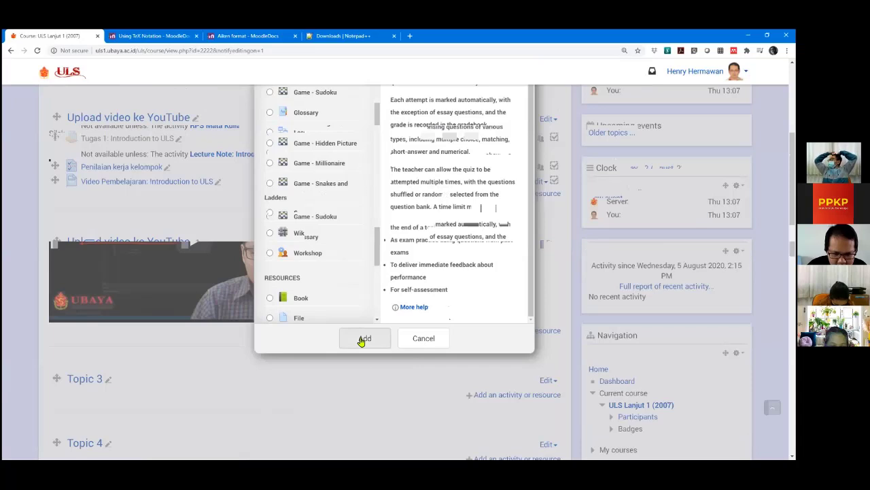
click(361, 339)
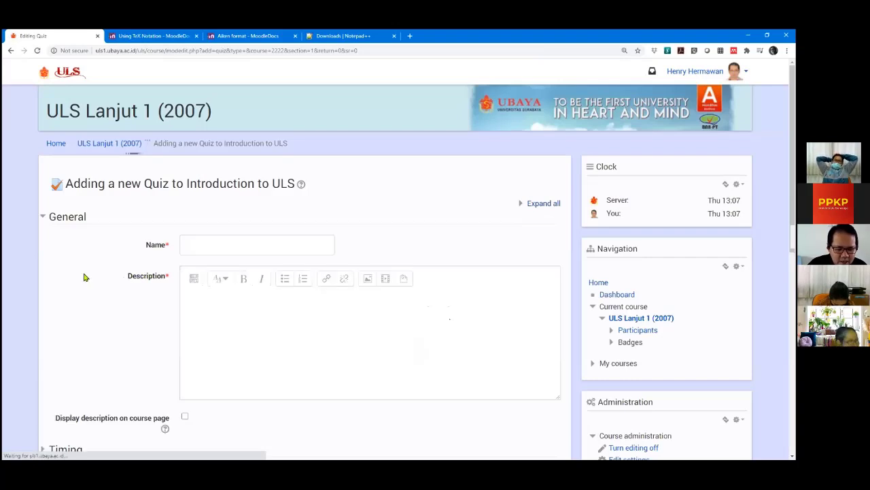
Enter 'Kuis 1 Introduction to ULS' as the quiz name, fixing a mistyped letter.
scroll(81, 272, down, 1)
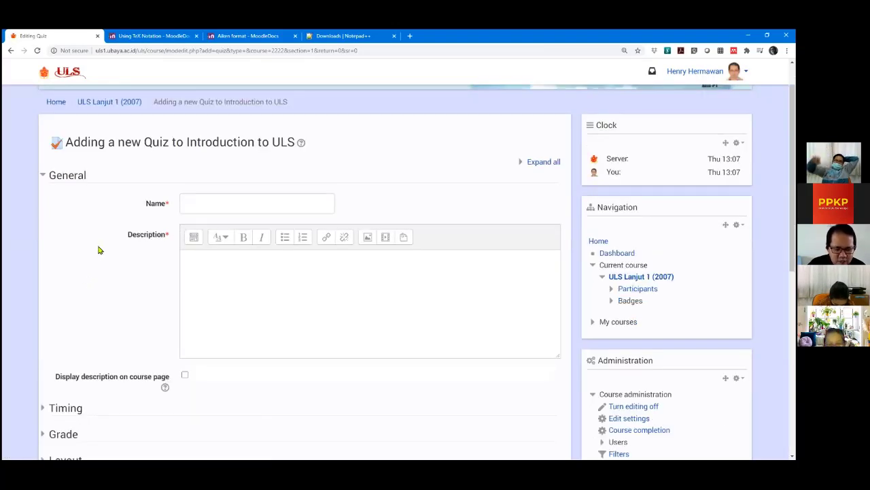
click(216, 201)
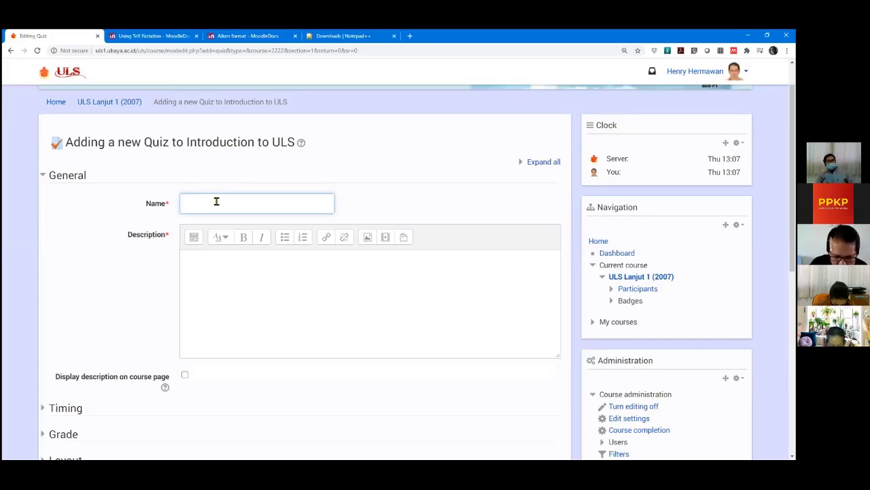
text(Kuis)
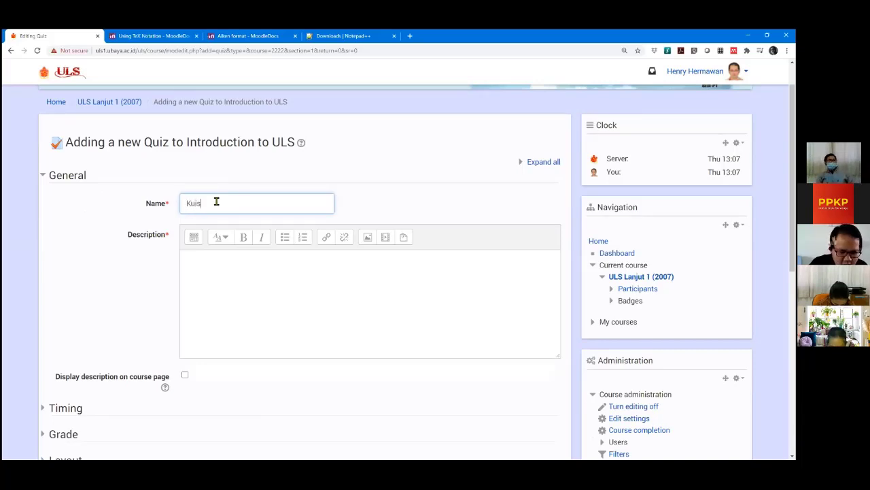
text( 1: Intr)
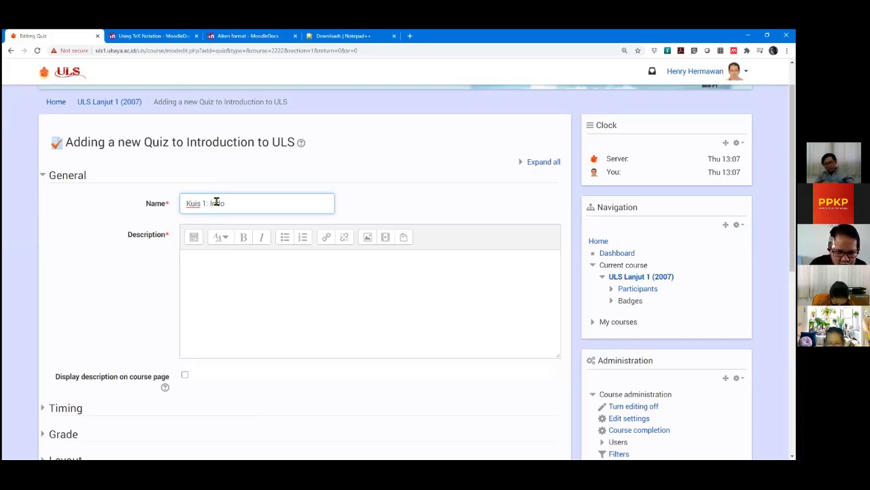
key(BackSpace)
text(nd)
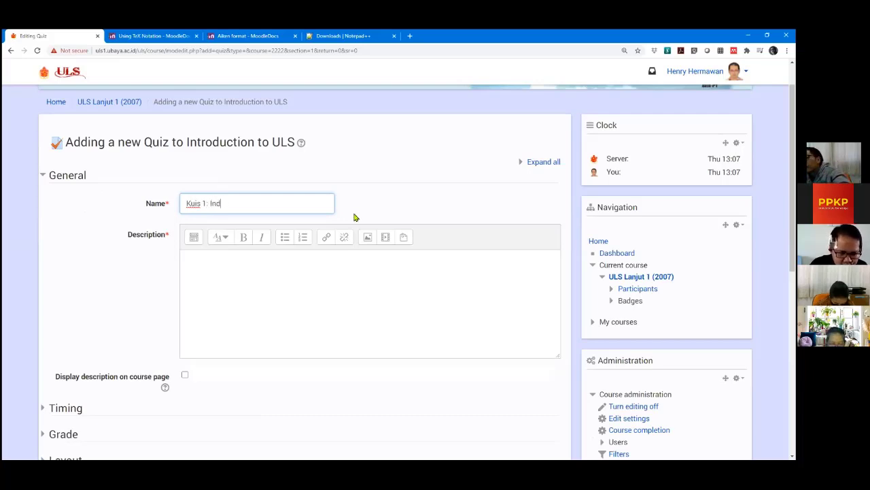
key(BackSpace)
text(troductio)
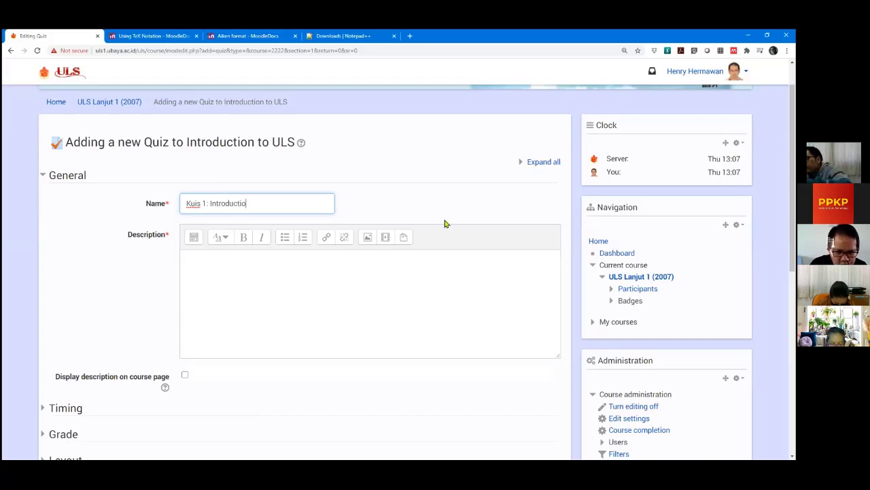
text(n to ULS)
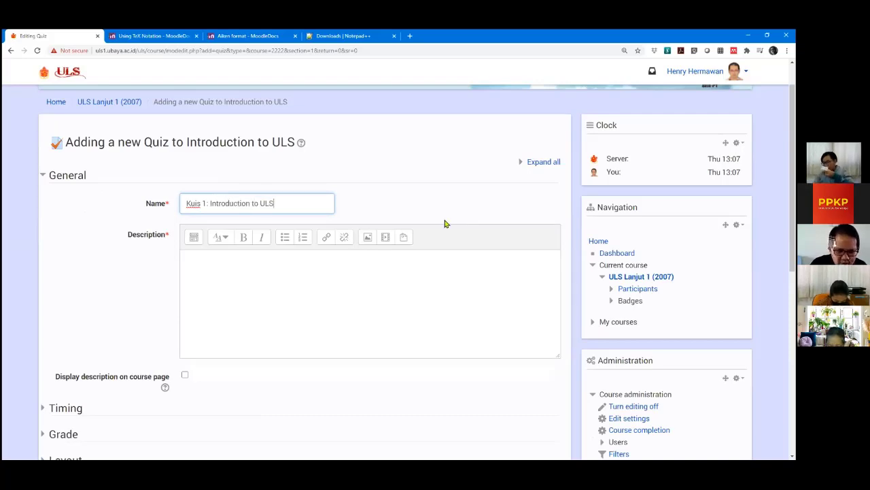
click(311, 275)
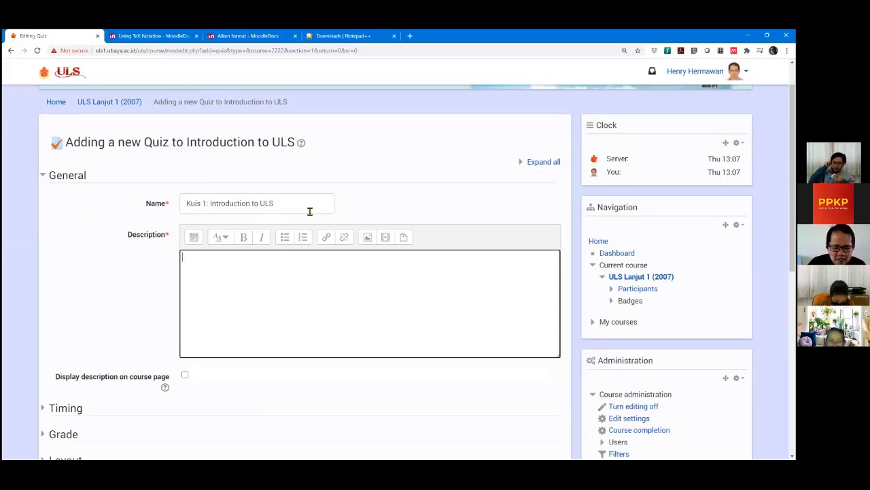
Insert a colon after 'Kuis 1' so the name reads 'Kuis 1: Introduction to ULS'.
click(285, 203)
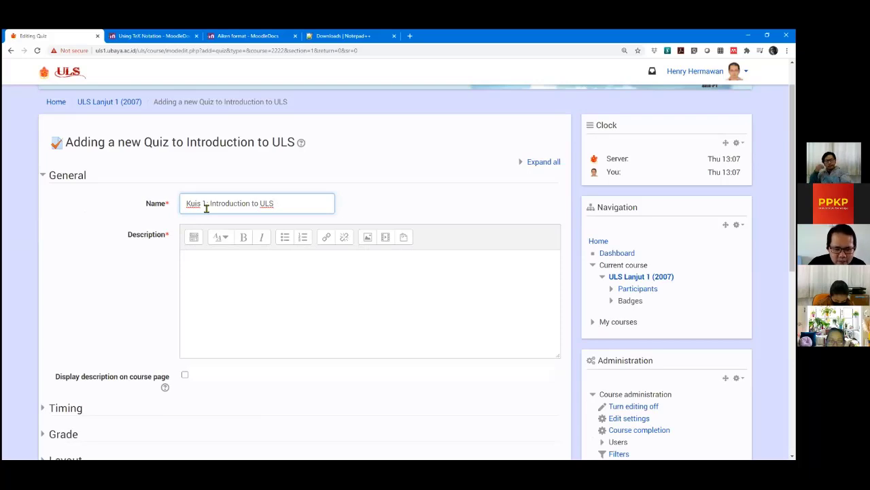
click(205, 204)
text(:)
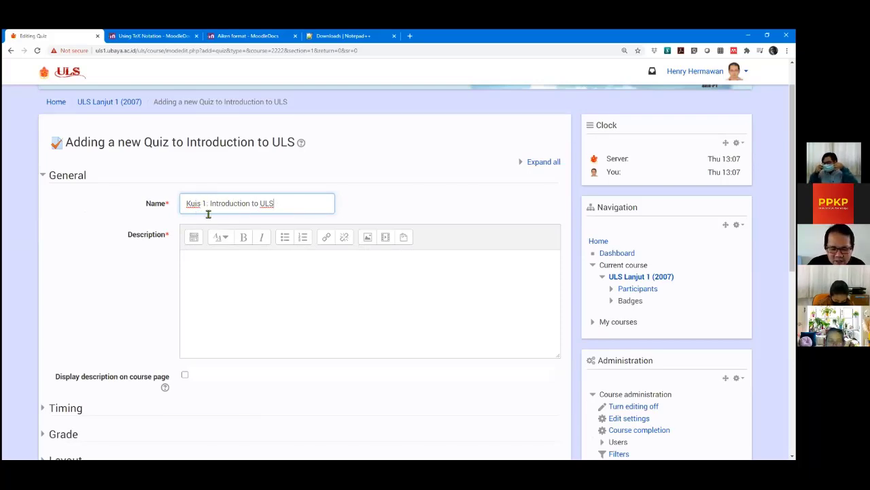
drag(213, 203, 274, 203)
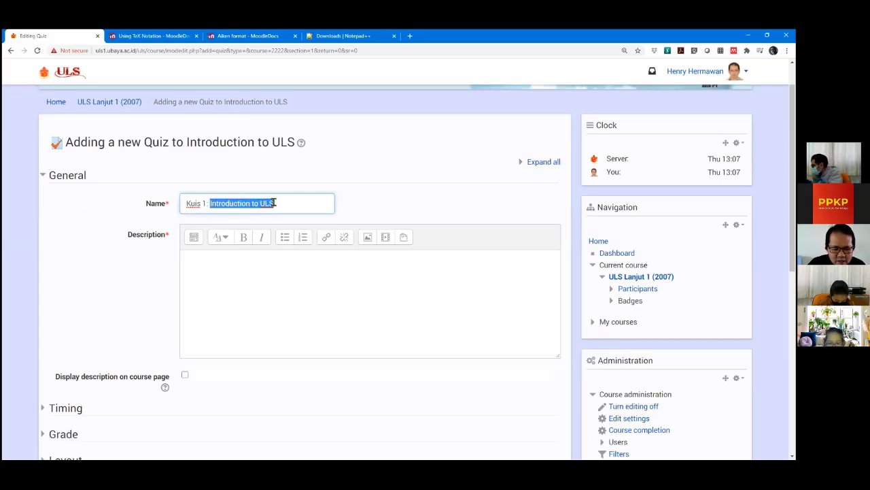
click(294, 202)
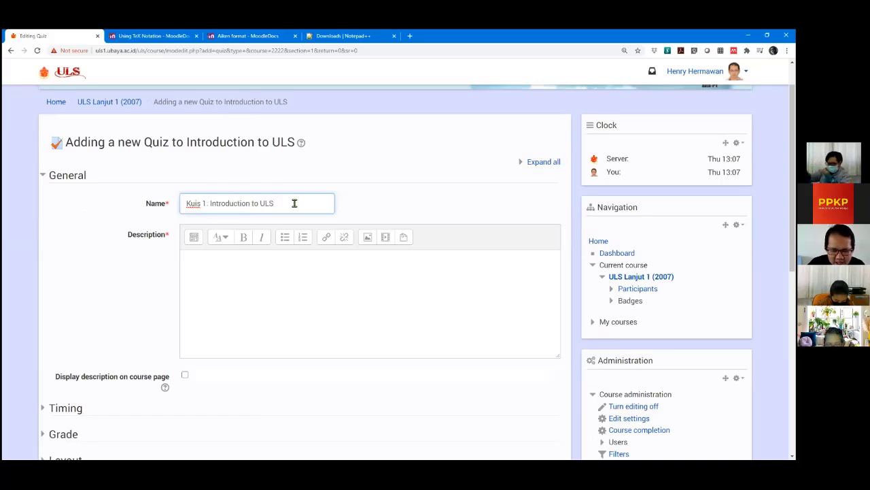
drag(280, 201, 210, 203)
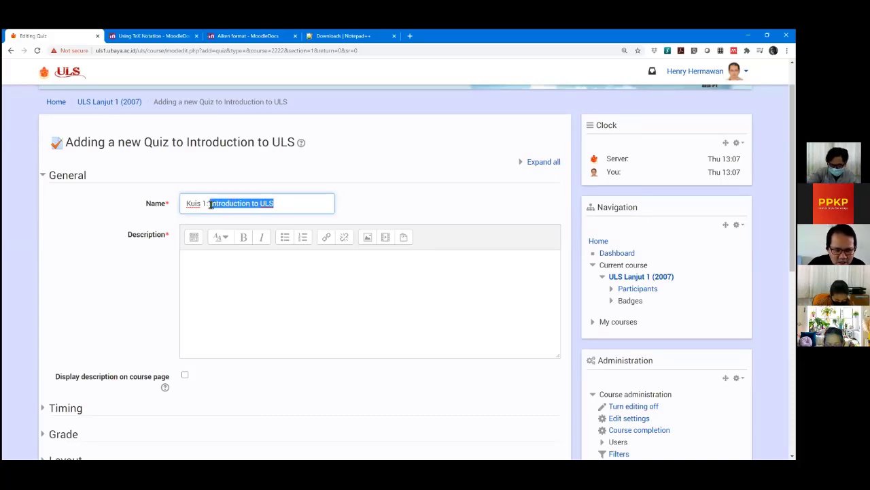
click(297, 203)
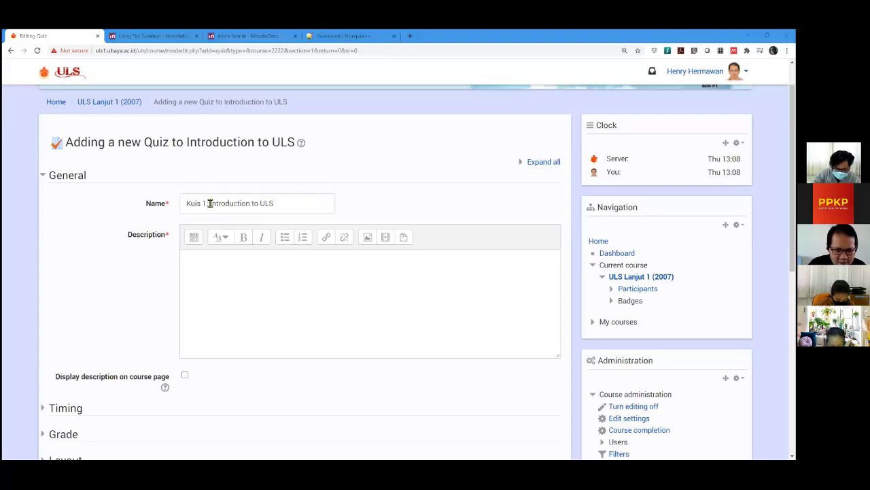
drag(210, 204, 273, 204)
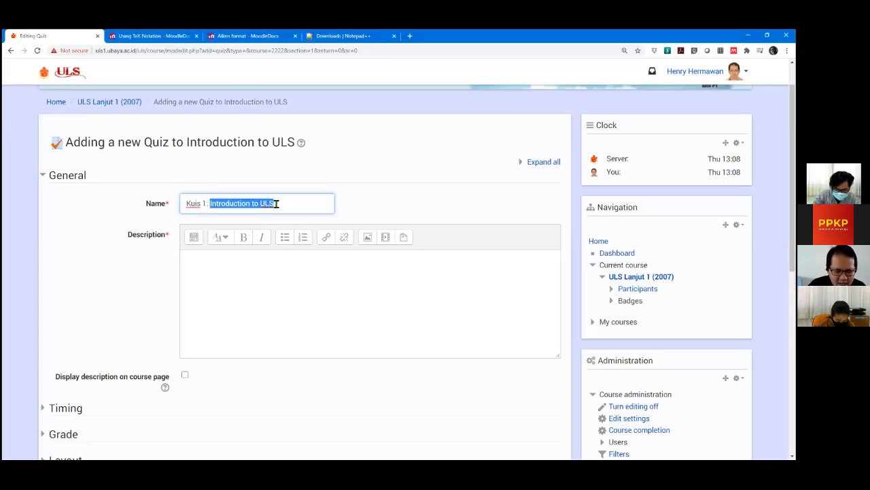
click(291, 205)
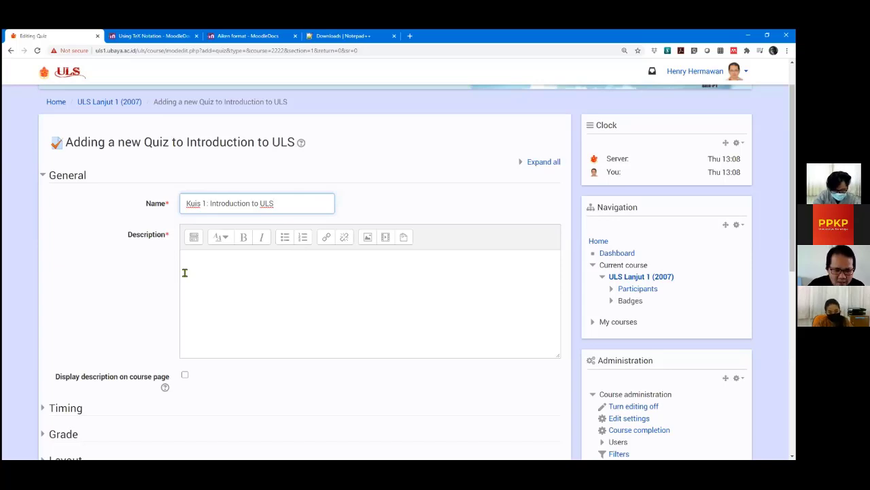
double_click(231, 202)
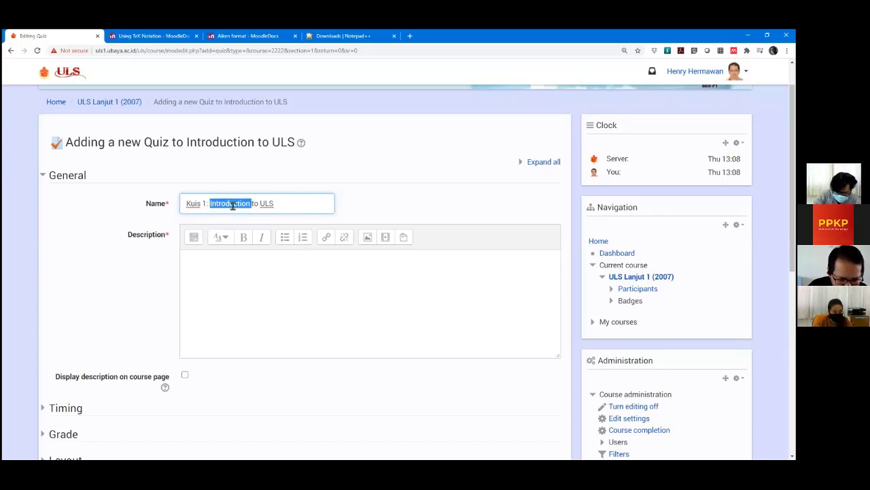
click(284, 202)
click(247, 268)
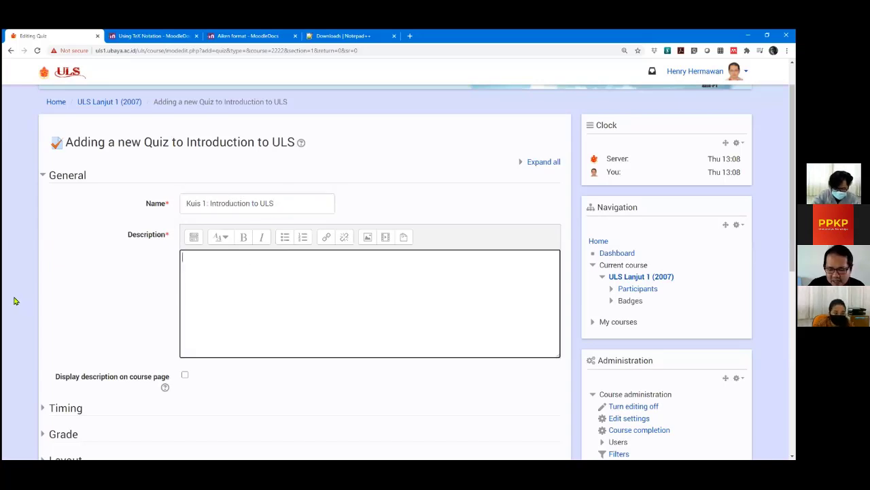
Write the description lines 'Kuis ini untuk menguji ...', 'Prosedur pelaksanaan kuis:', 'Waktu pelaksanaan: ...' and a topic line.
scroll(15, 301, down, 1)
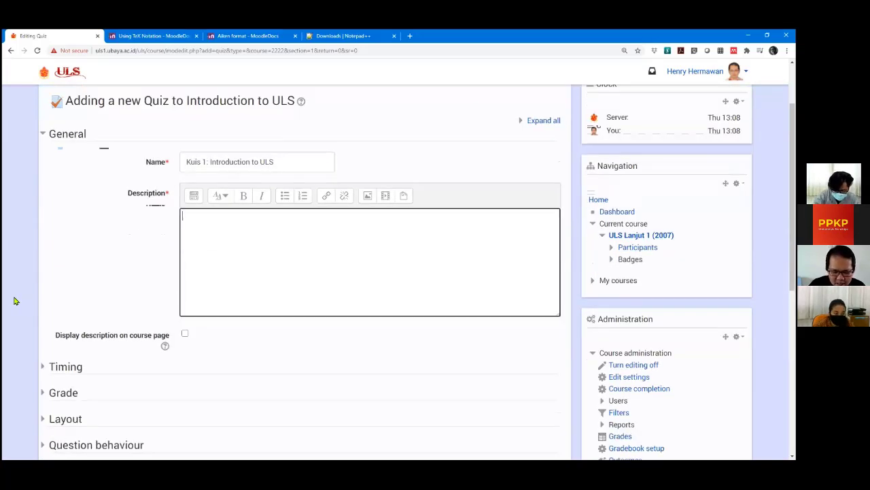
text(Kuis in)
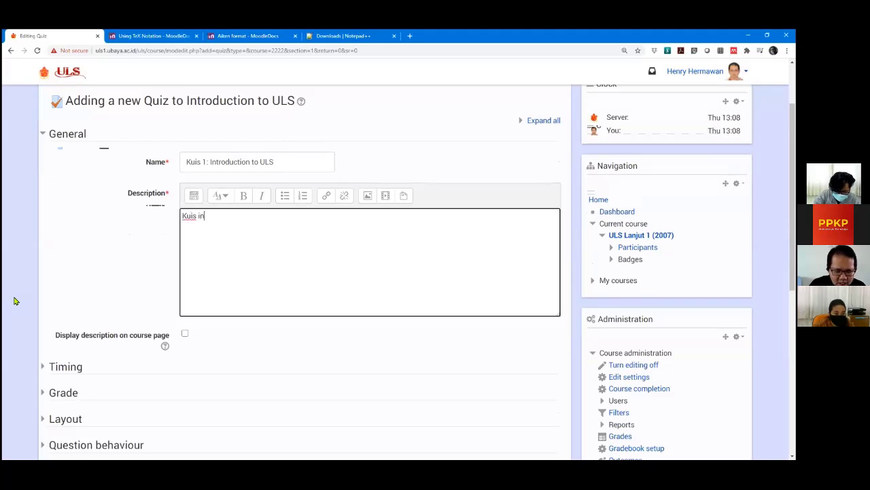
text(i untuk meng)
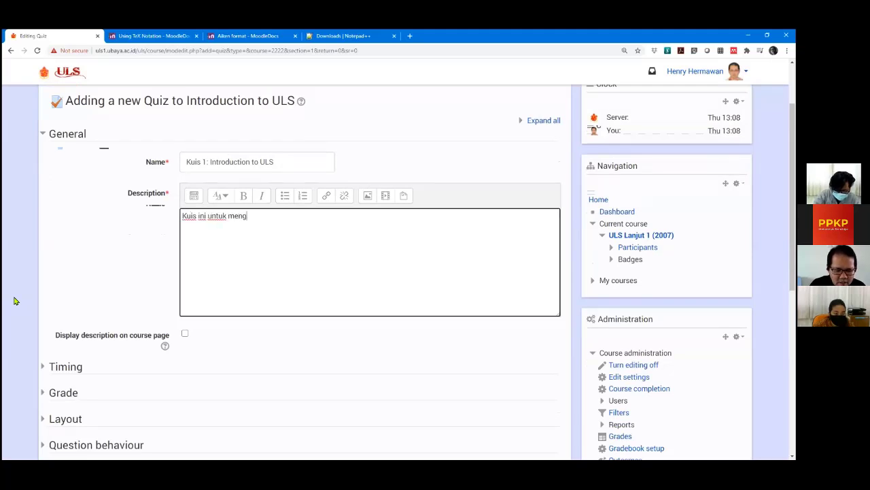
text(uji )
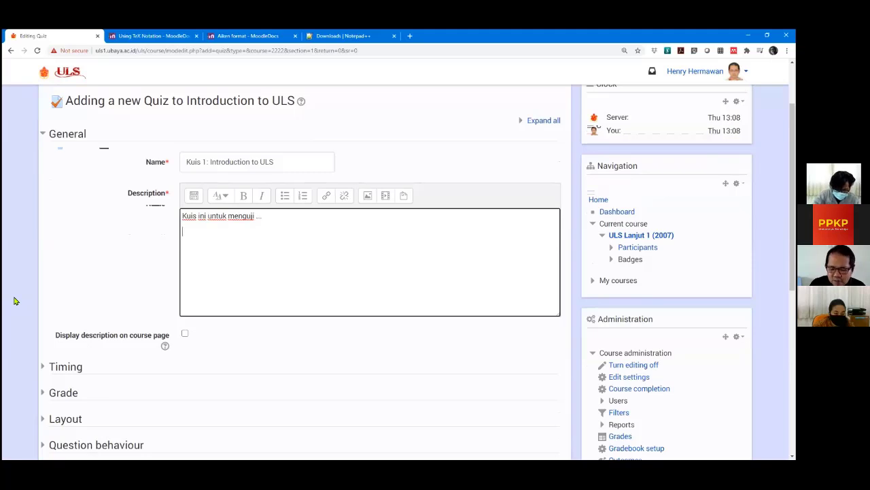
text(...)
key(Return)
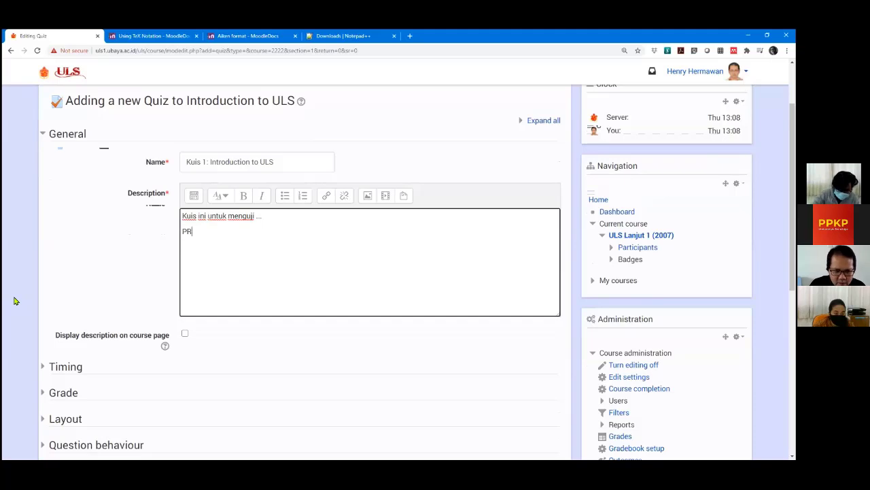
key(BackSpace)
key(BackSpace)
key(BackSpace)
key(BackSpace)
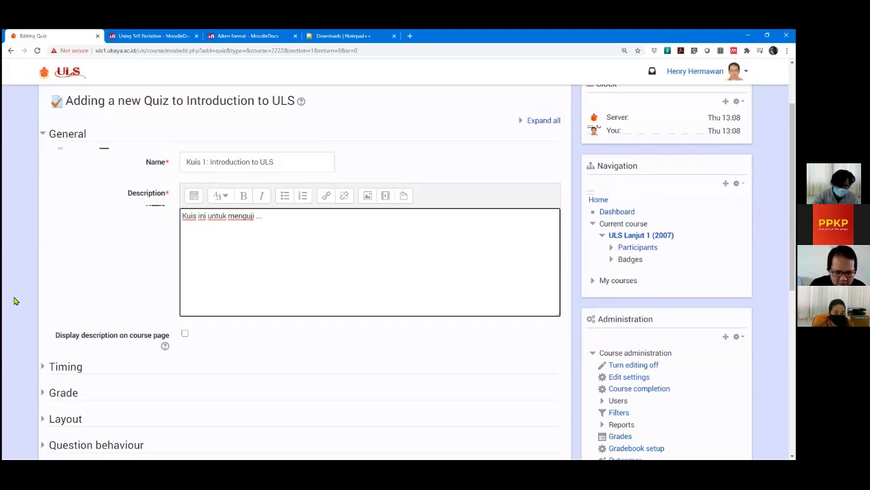
text(rose)
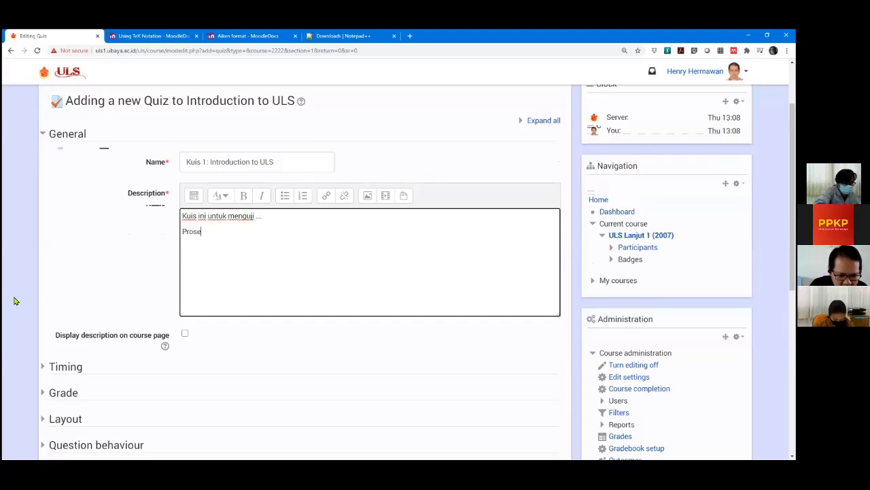
text(dur pela)
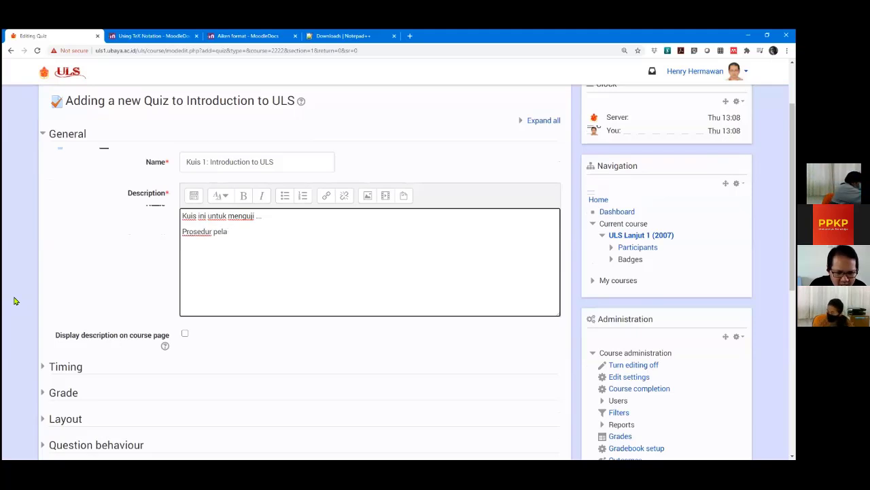
text(ksanaan)
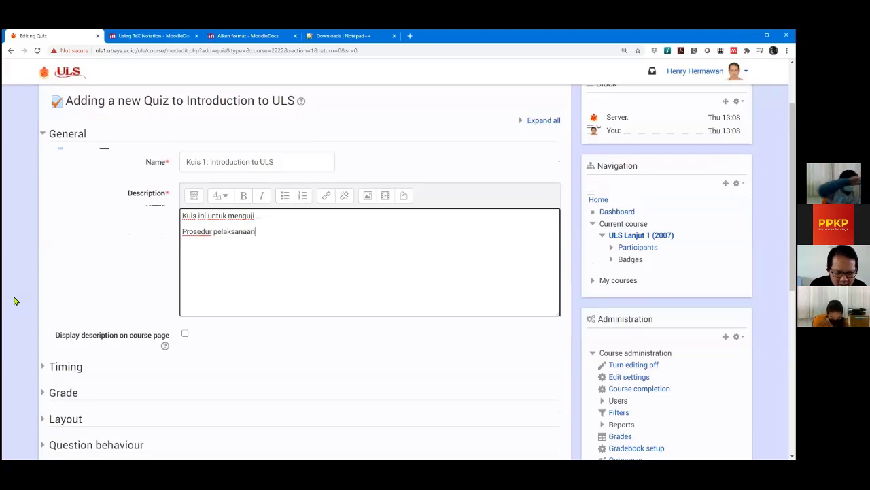
text( kuis: ...)
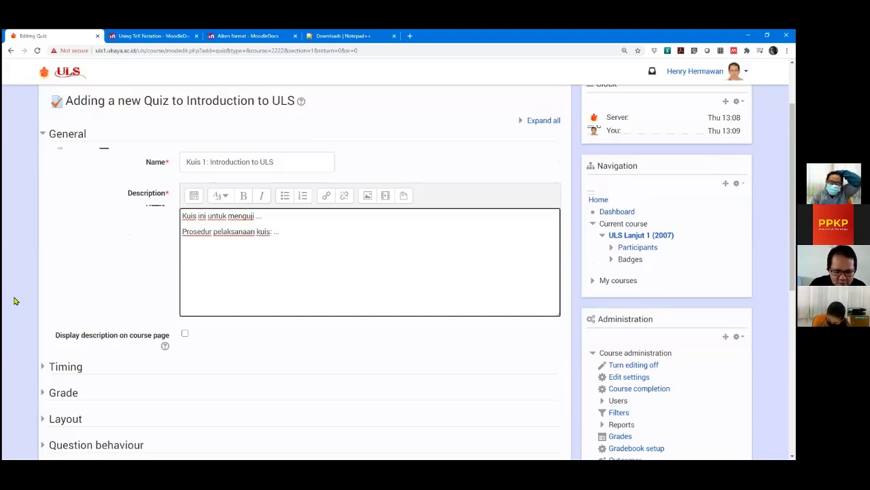
text(Waktu pelan)
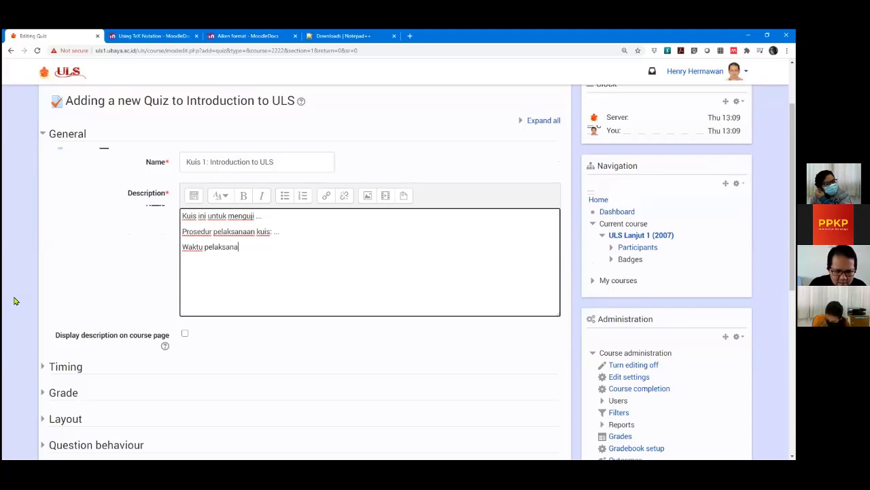
text(sanaan)
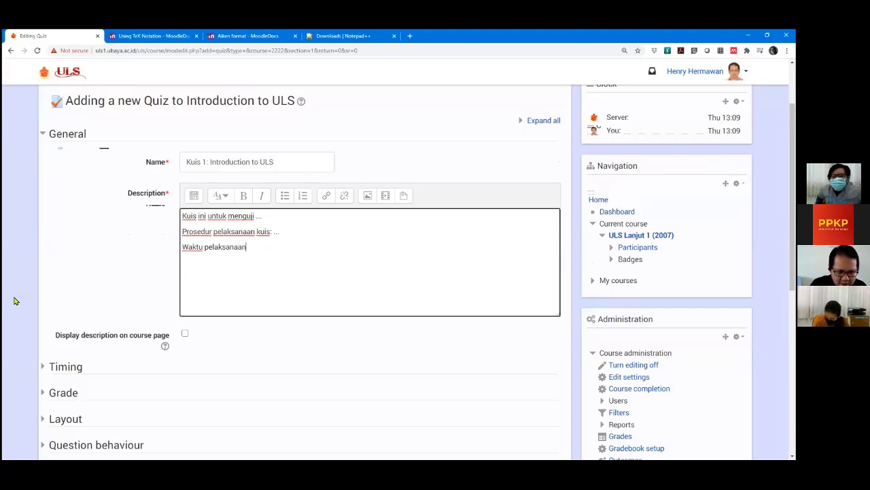
text(: ...)
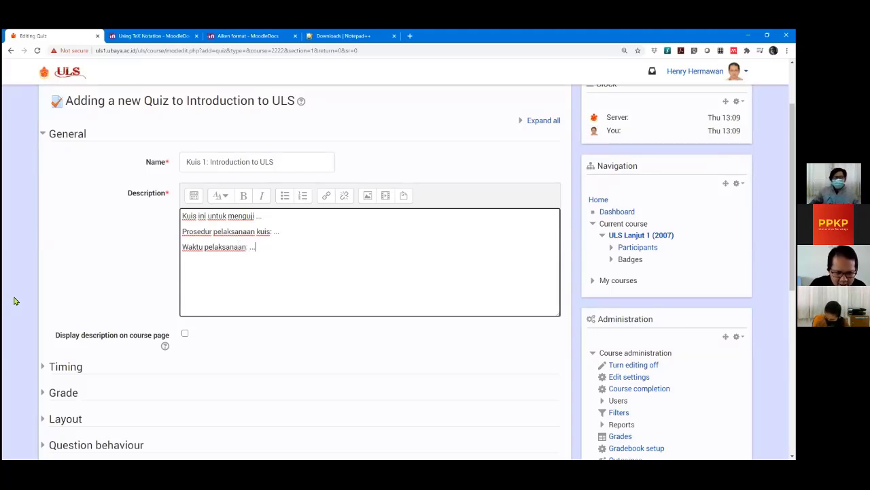
key(Return)
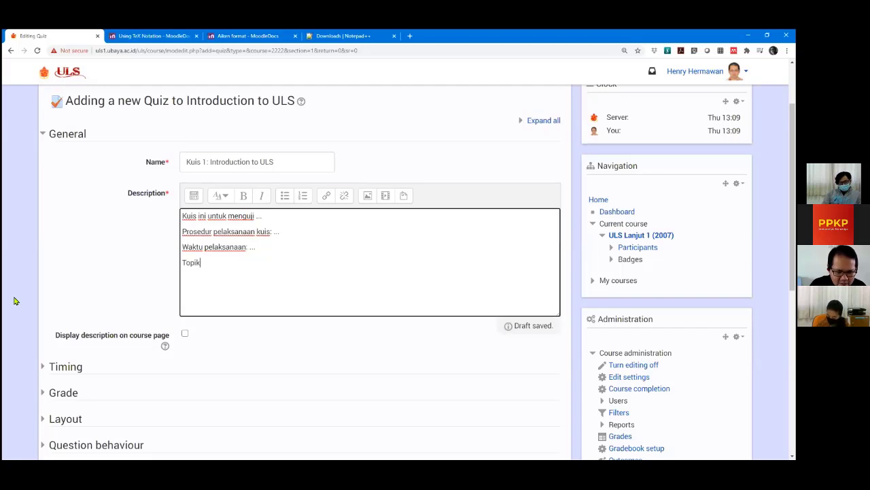
text(yang diuj)
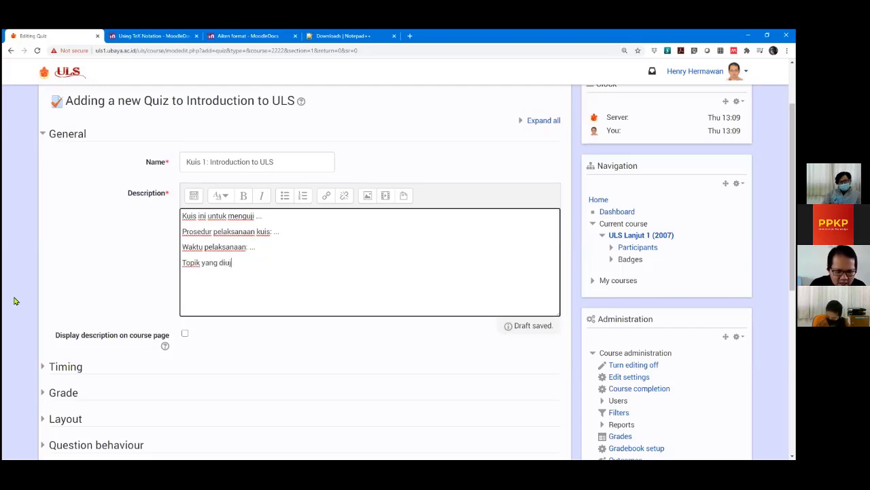
text(ikan:)
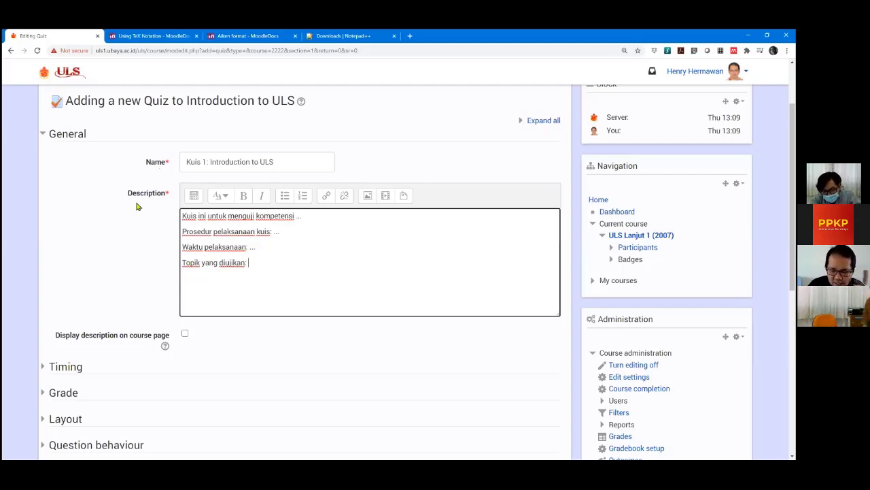
scroll(61, 219, down, 1)
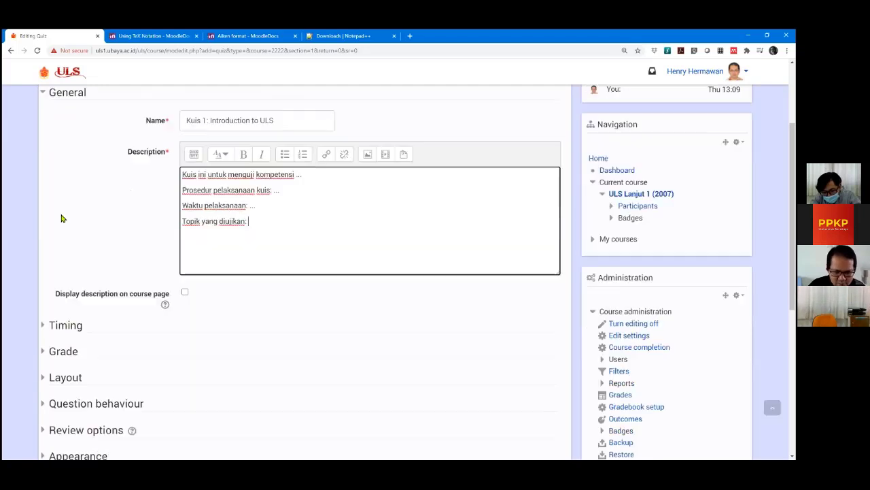
scroll(61, 219, down, 1)
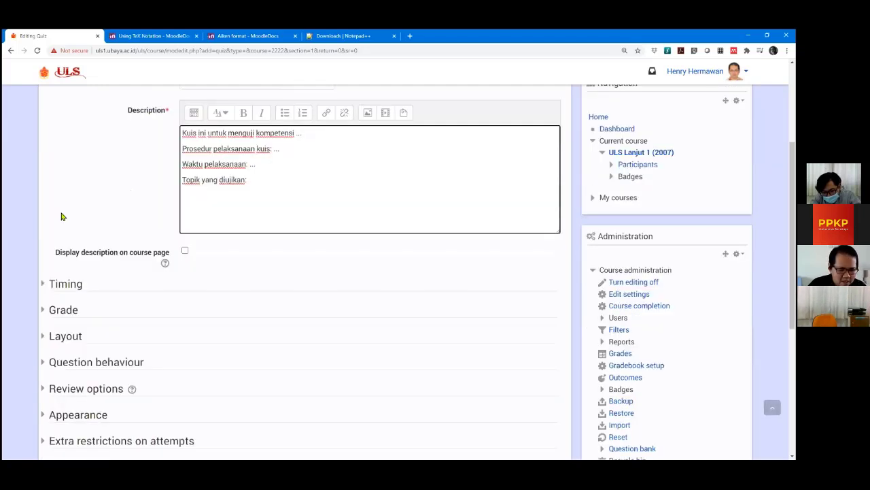
scroll(64, 213, up, 2)
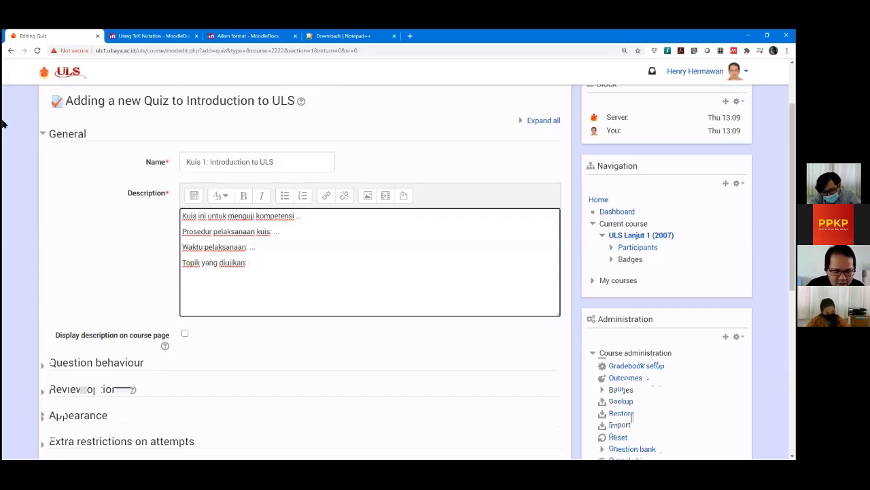
scroll(60, 257, down, 1)
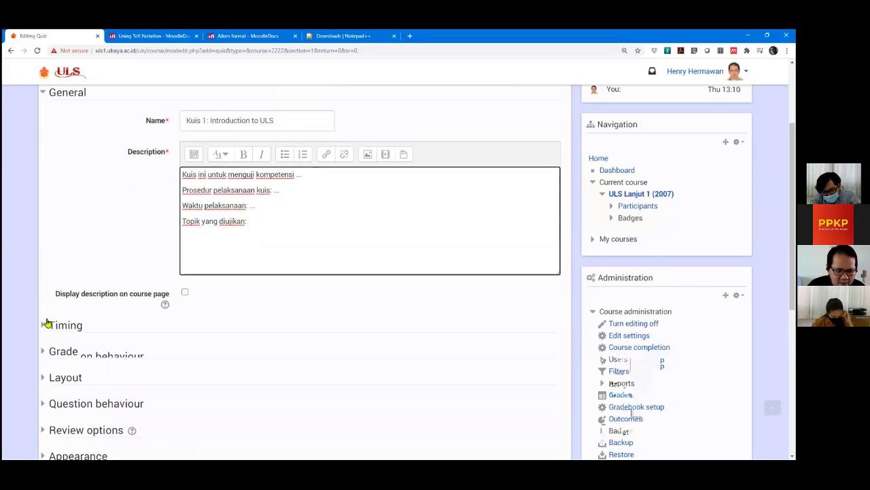
click(47, 326)
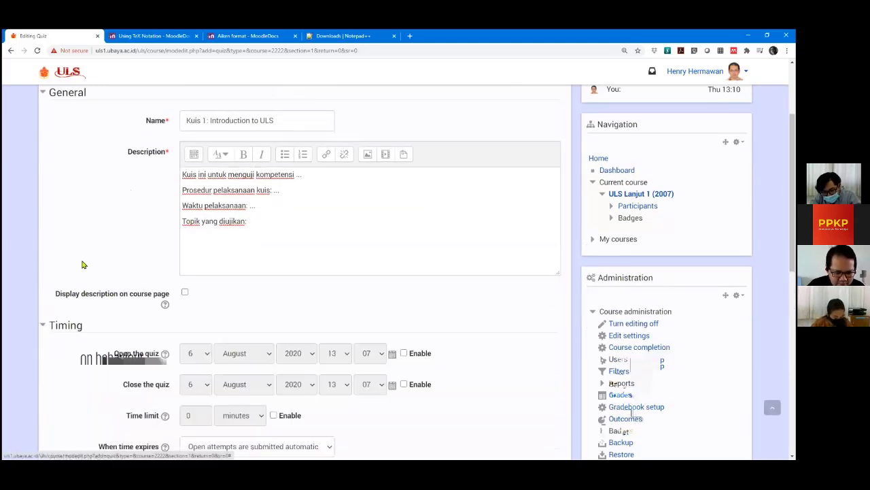
scroll(83, 265, down, 3)
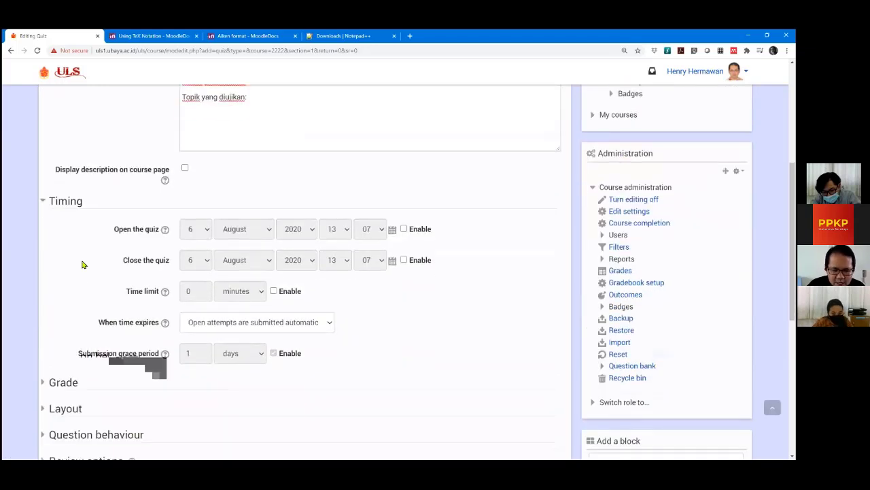
scroll(82, 264, up, 1)
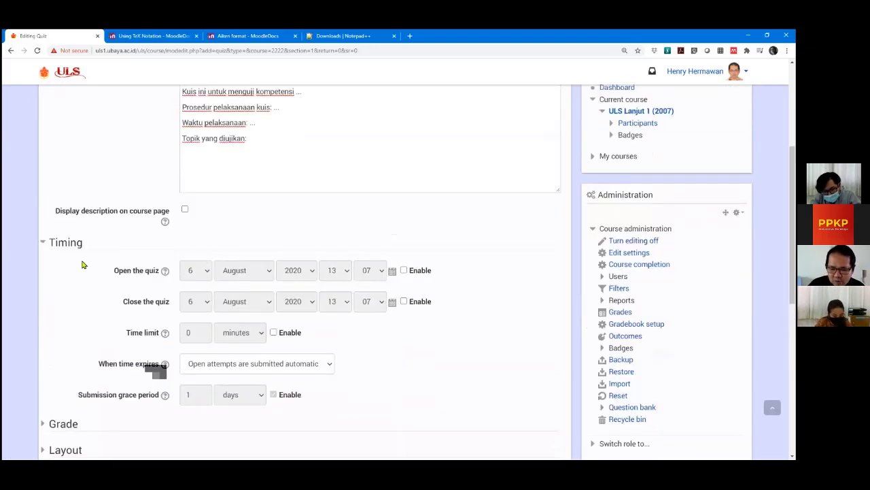
scroll(82, 264, down, 1)
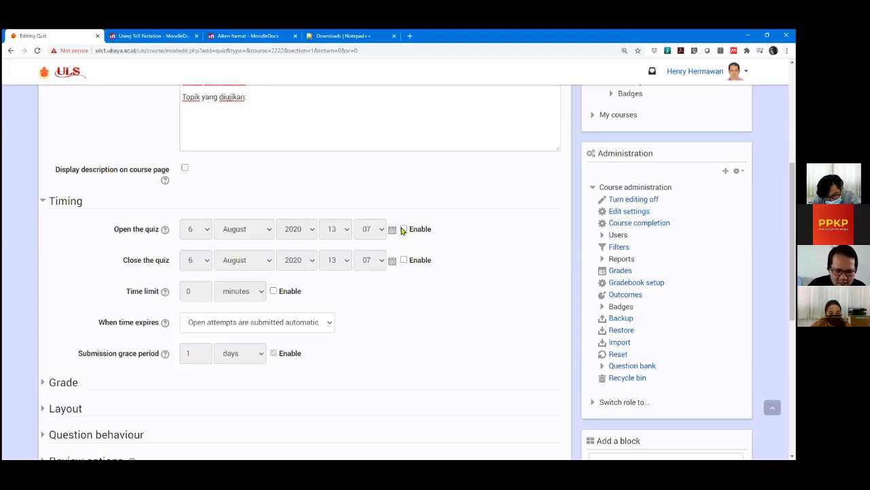
Enable the quiz opening date and set its time to 14:00.
click(405, 230)
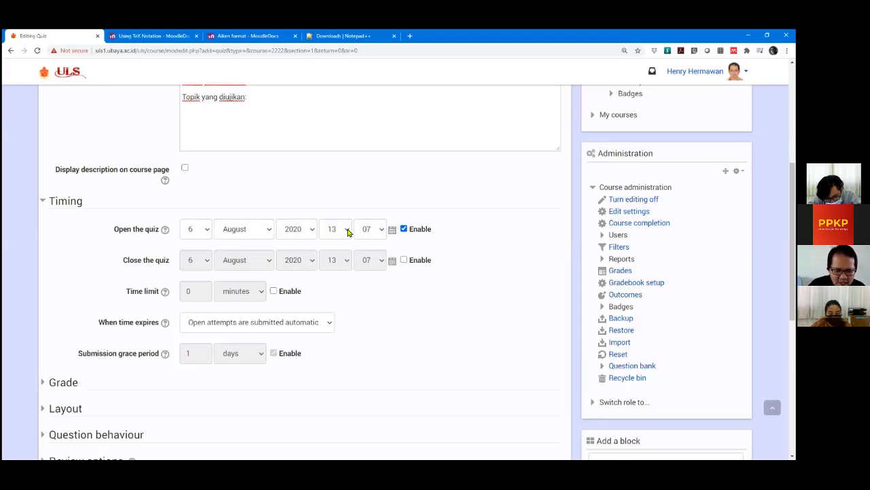
click(348, 232)
click(343, 365)
click(342, 232)
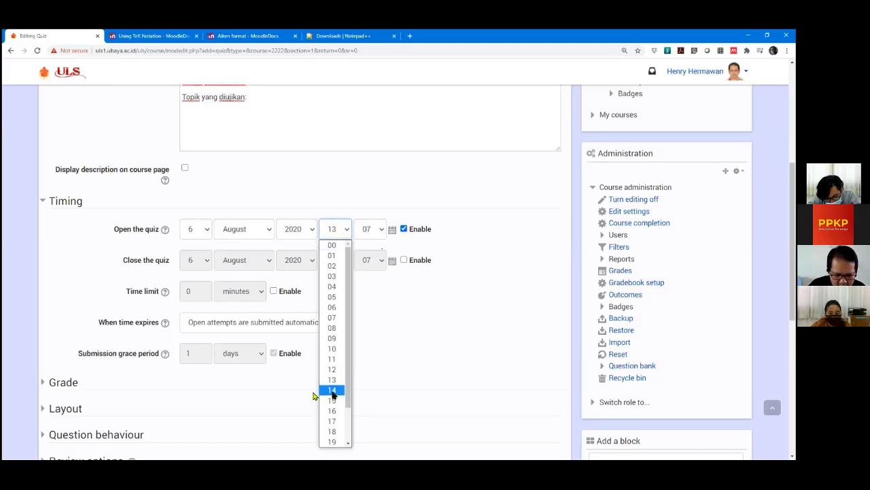
click(332, 390)
click(383, 231)
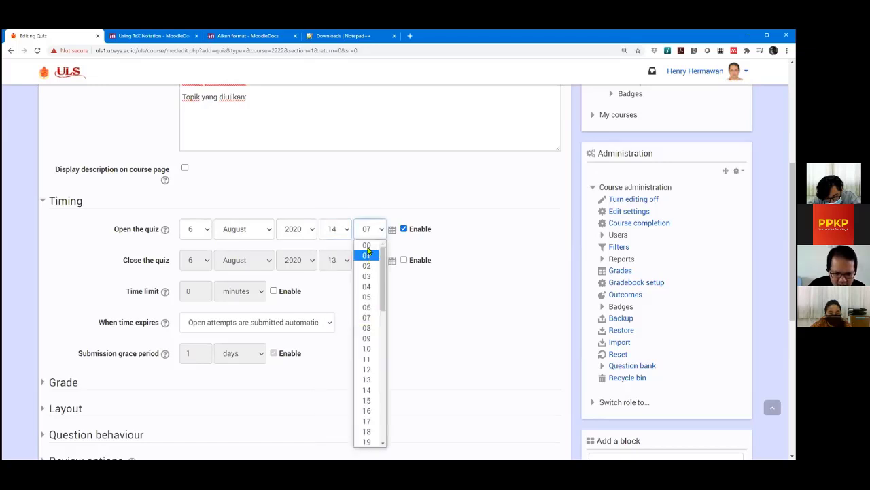
click(367, 245)
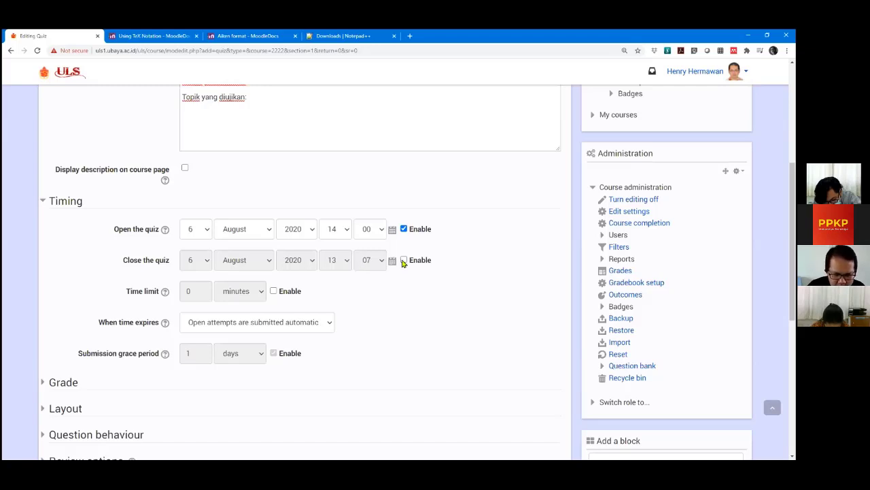
Enable the quiz closing date and set its time to 15:00.
click(404, 260)
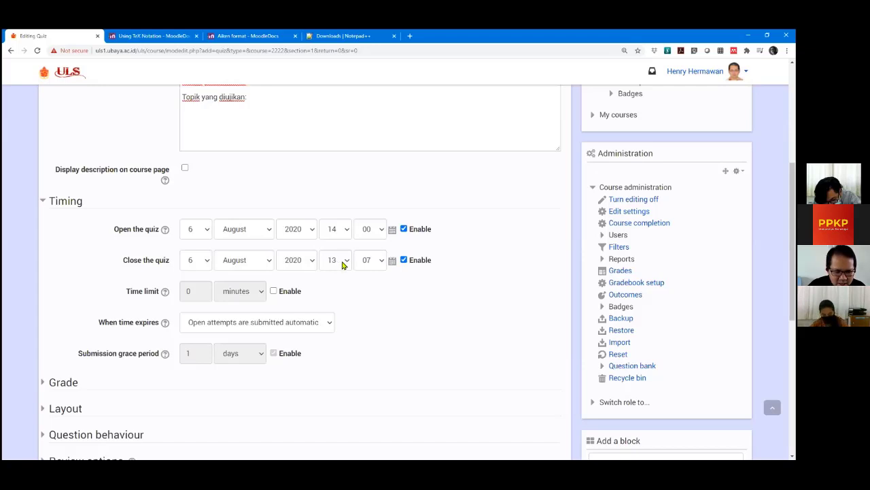
click(342, 259)
click(333, 199)
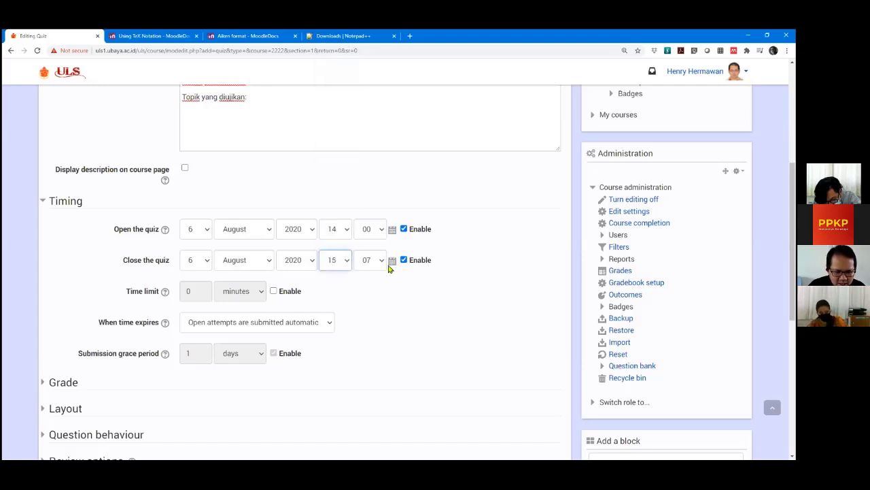
click(377, 261)
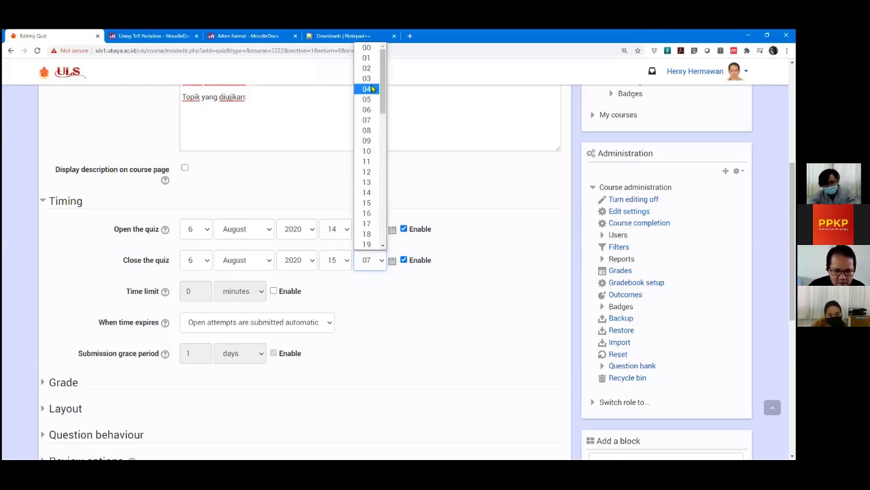
scroll(461, 208, up, 2)
click(383, 389)
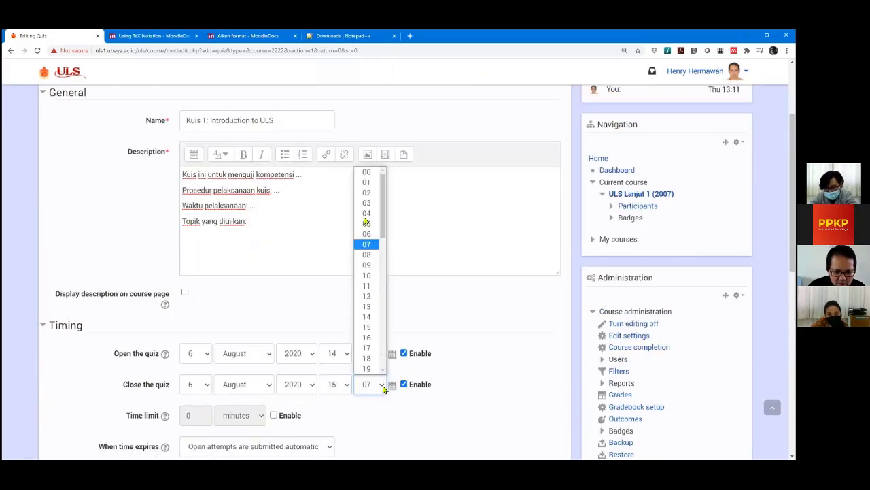
key(Home)
key(Return)
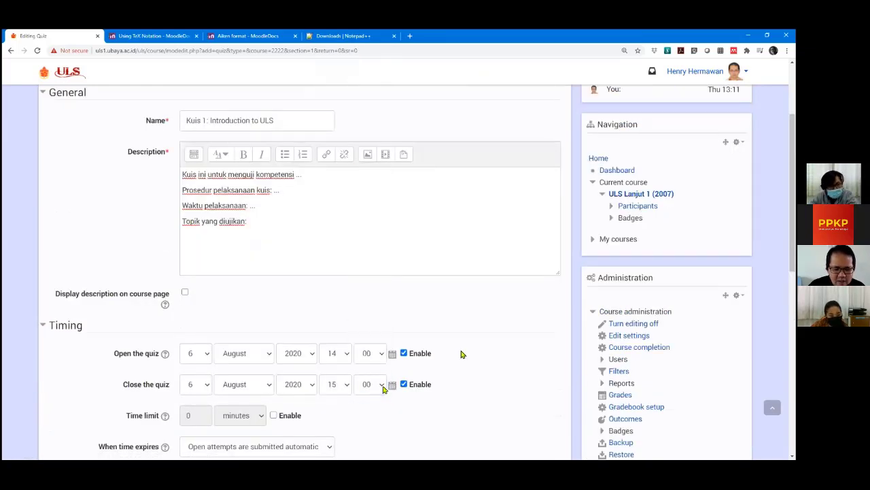
scroll(460, 353, down, 1)
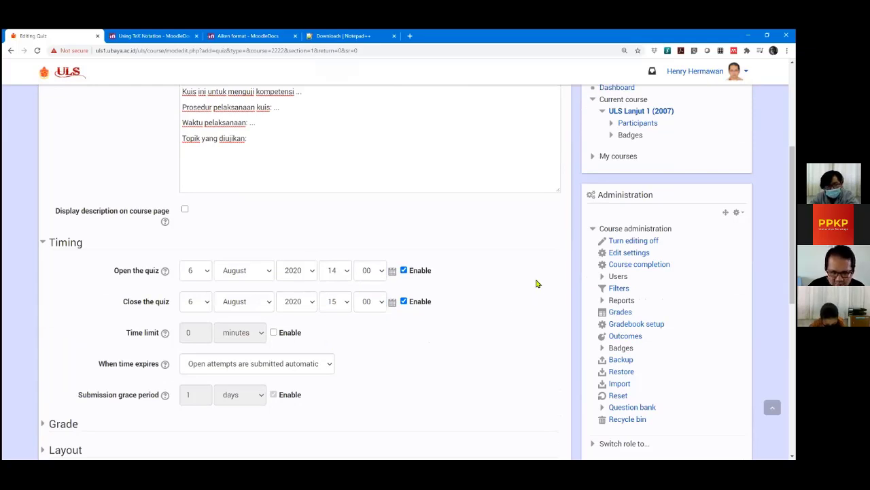
scroll(536, 283, down, 1)
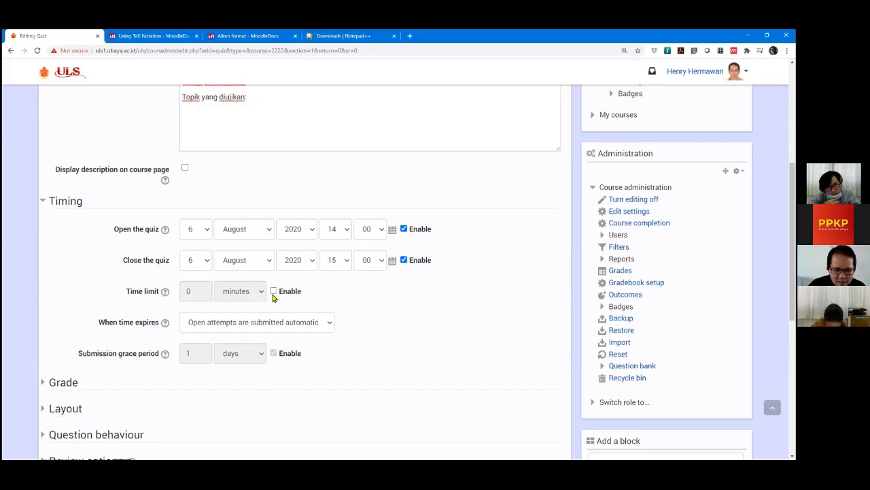
Enable the time limit and set it to 60 minutes.
click(273, 291)
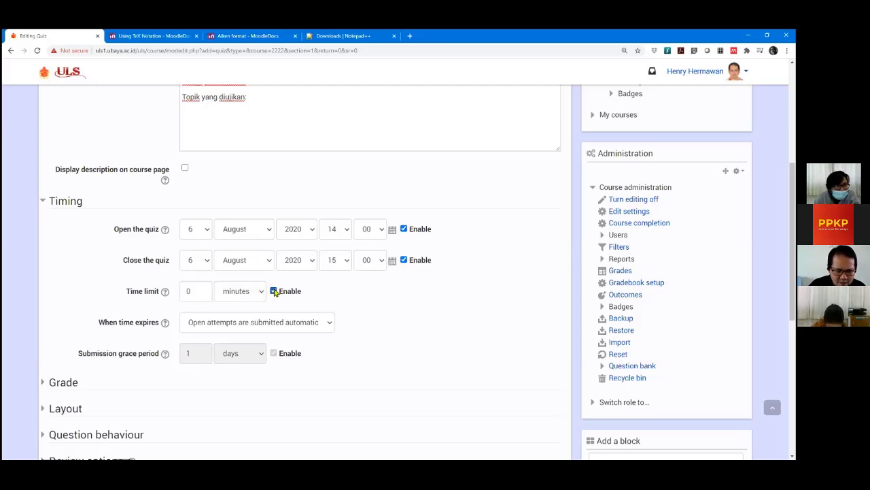
double_click(187, 291)
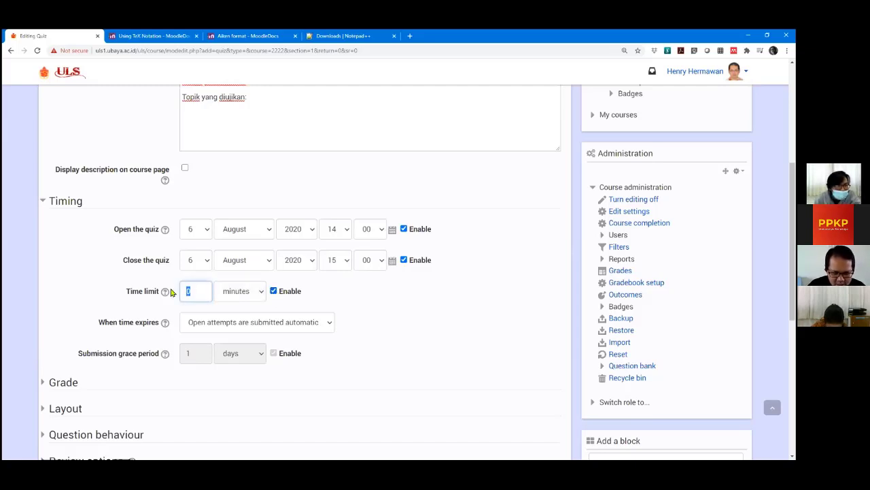
click(451, 326)
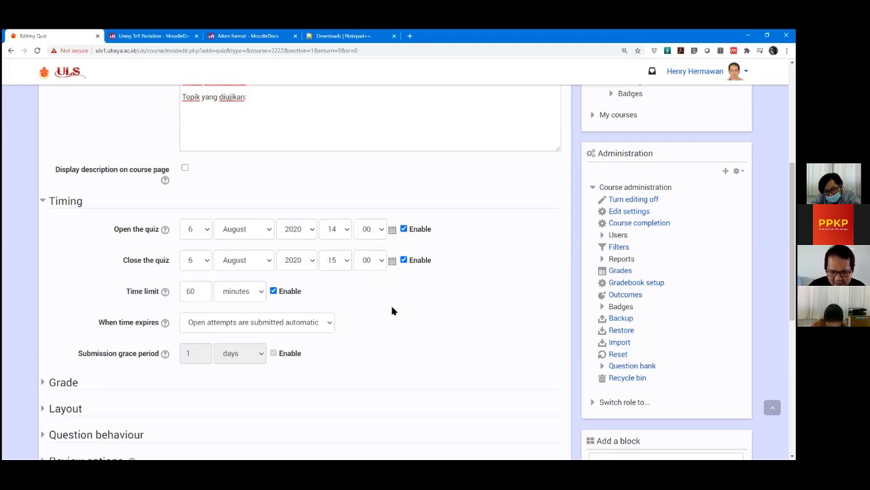
Re-enable the closing date and change its hour to 17, closing at 17:00.
click(404, 260)
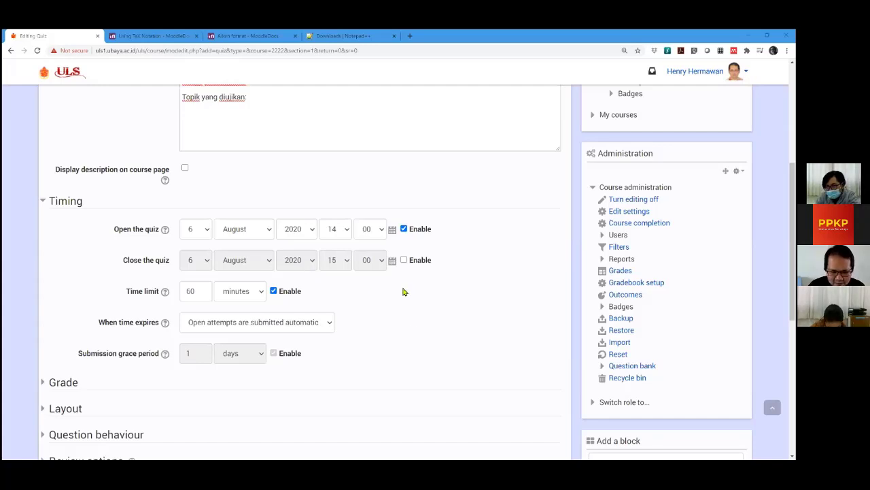
click(405, 260)
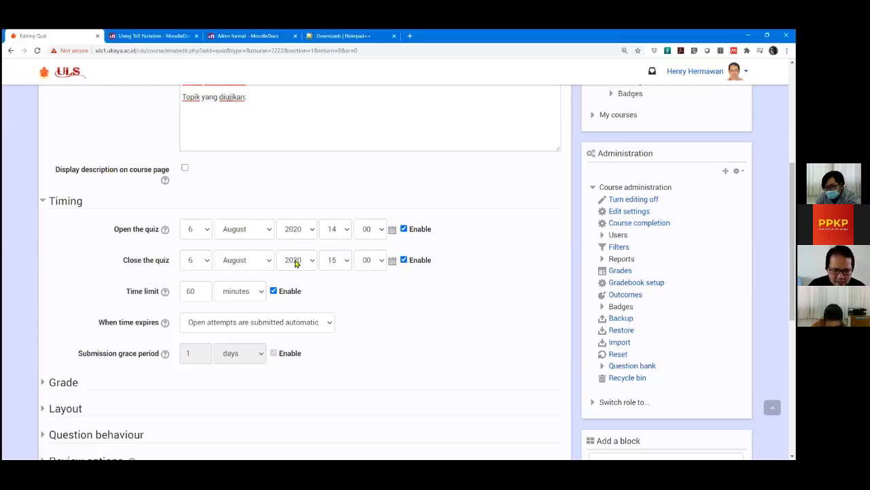
click(347, 261)
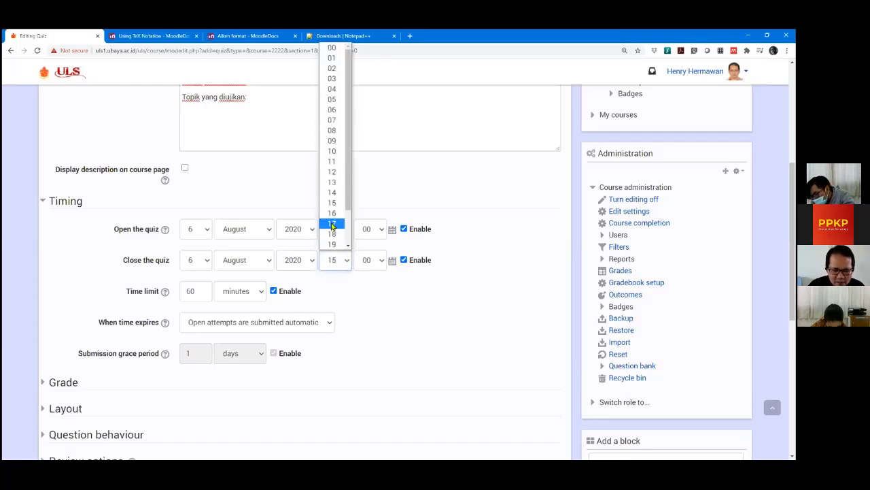
click(332, 224)
click(366, 297)
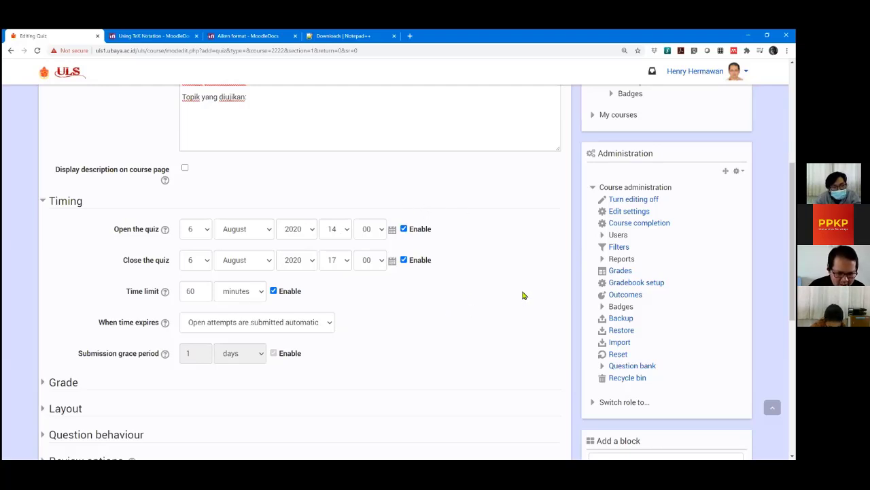
Scroll down through the quiz settings to the When time expires option.
scroll(523, 295, down, 1)
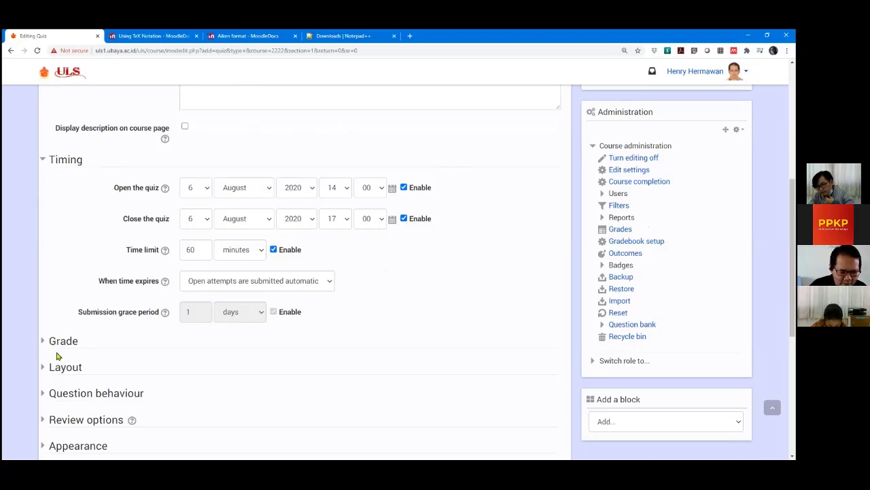
scroll(454, 318, down, 1)
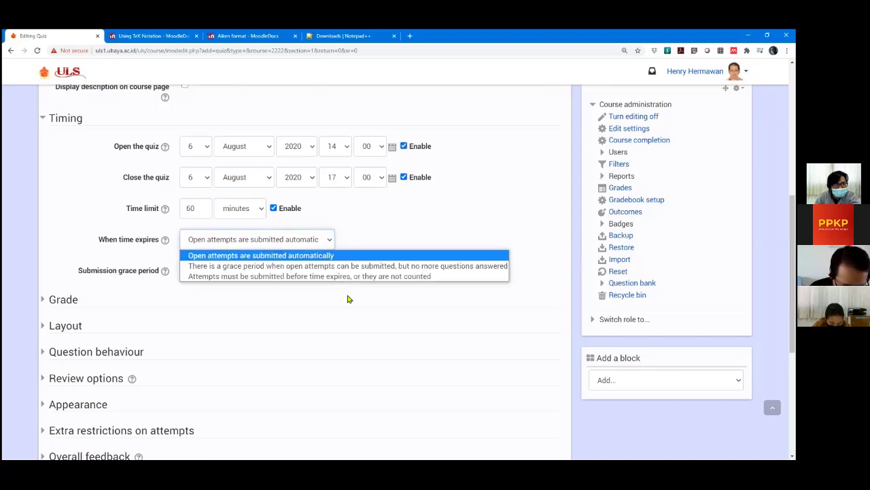
Set When time expires to allow a grace period for submitting open attempts.
click(330, 239)
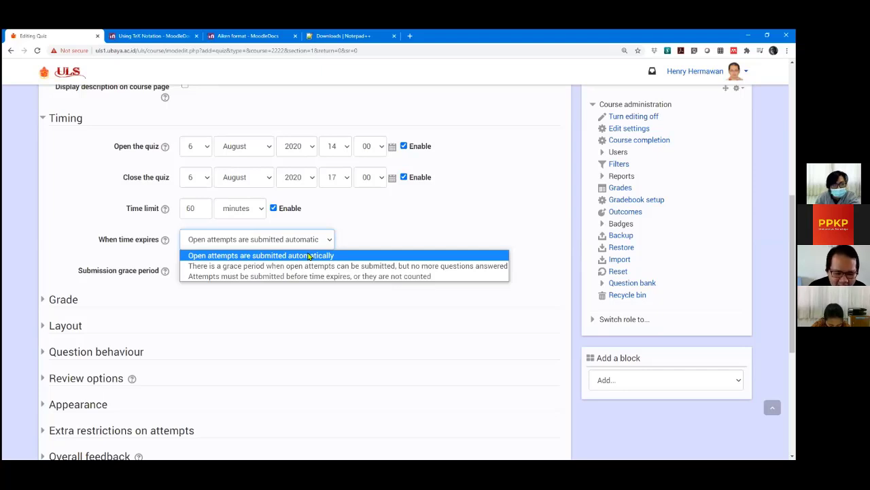
click(314, 256)
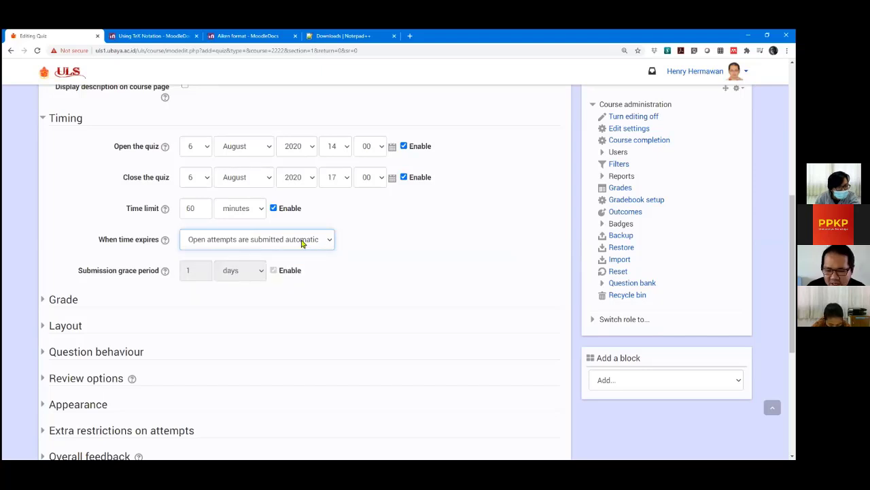
key(alt+Down)
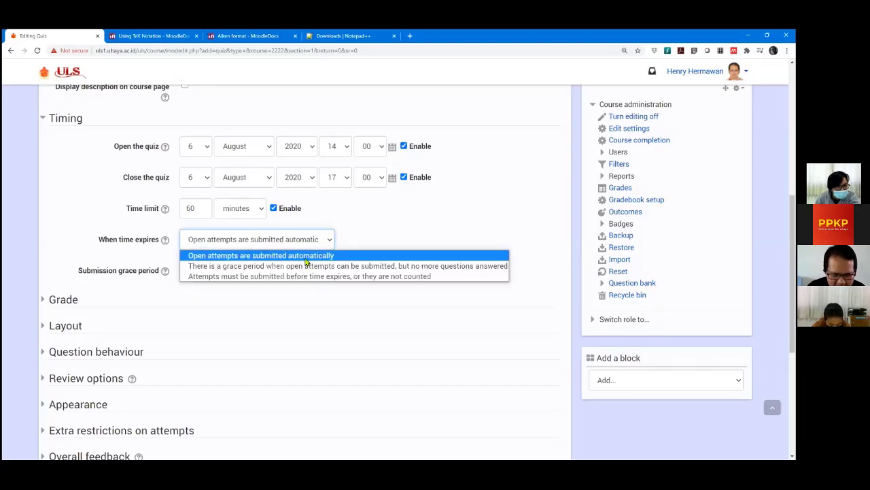
click(373, 221)
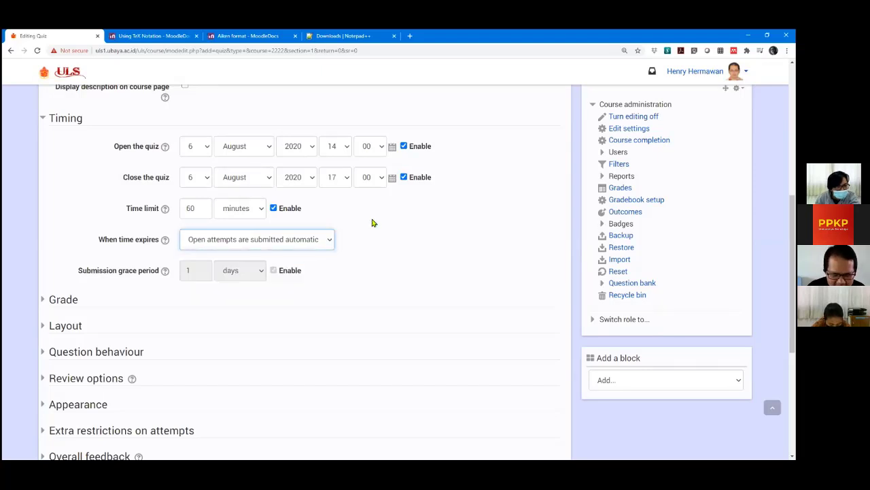
click(297, 241)
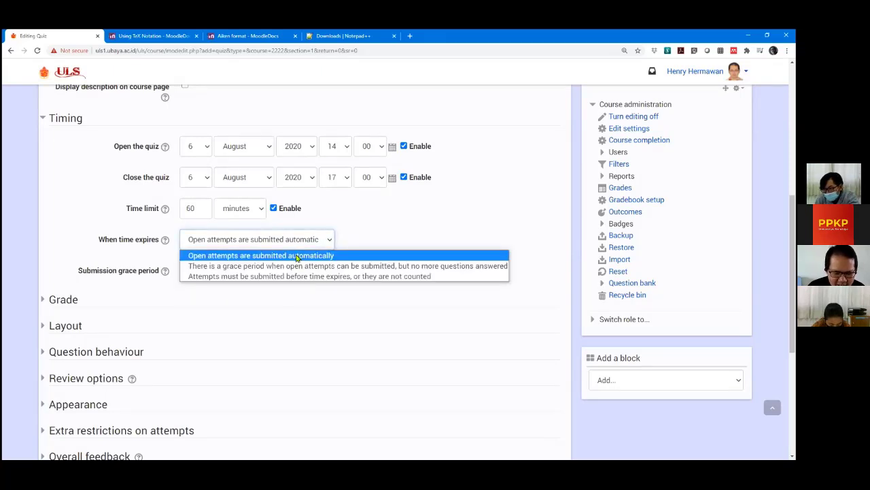
click(333, 132)
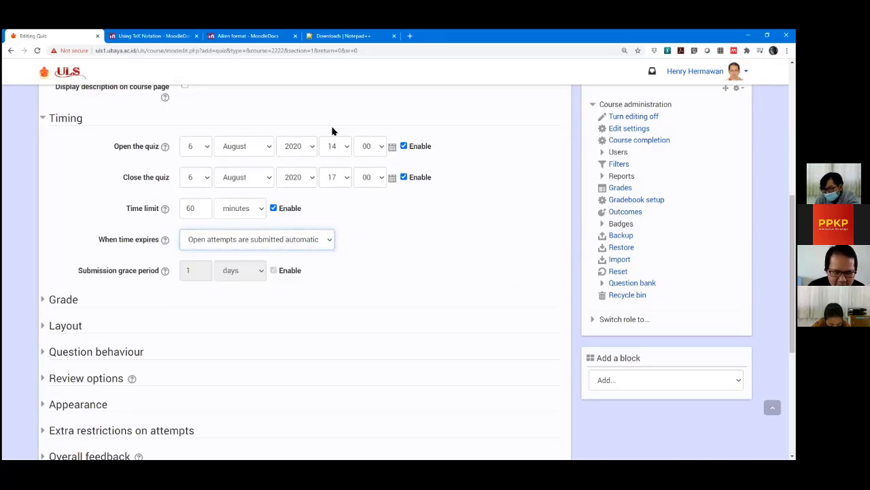
click(292, 241)
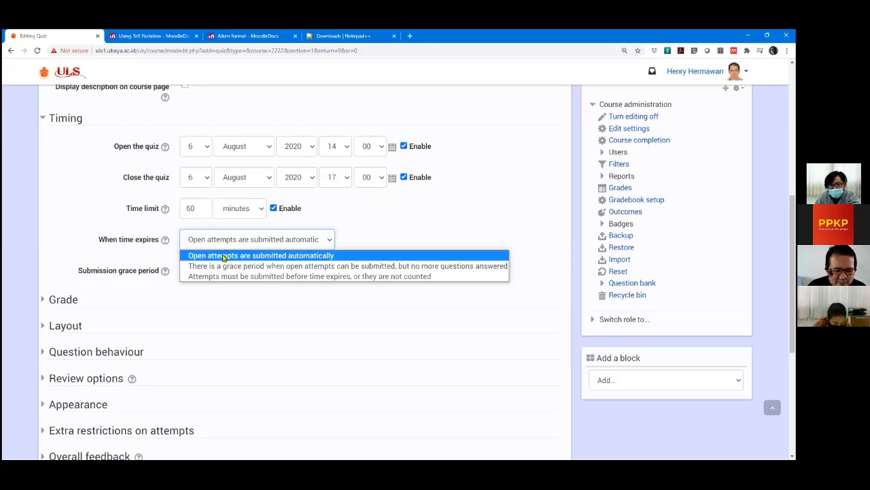
click(227, 257)
click(229, 245)
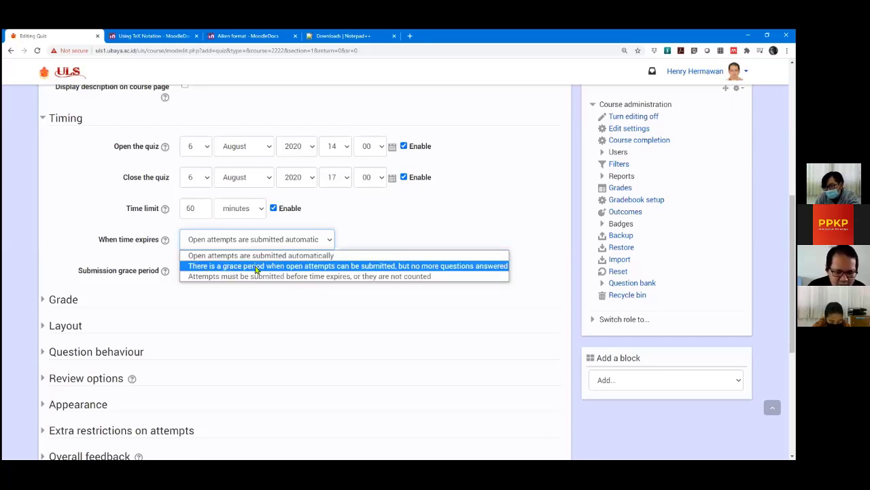
click(357, 266)
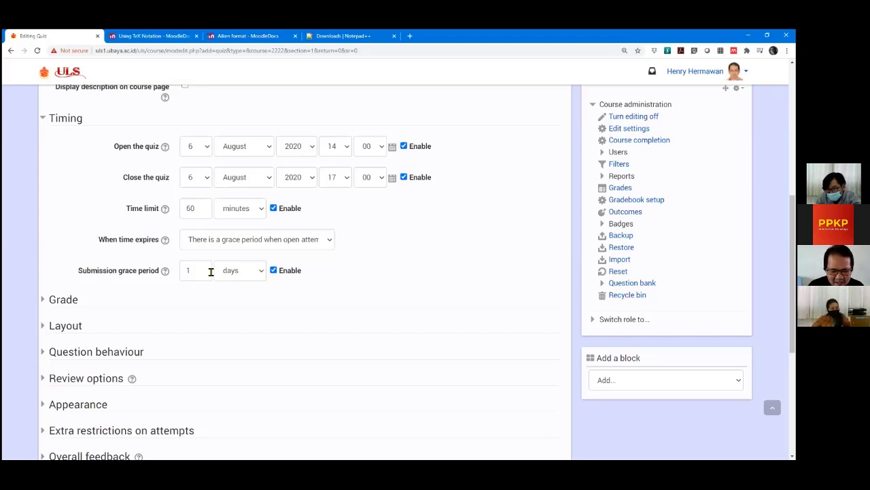
Change the submission grace period unit from days to minutes, making it 1 minute.
click(248, 271)
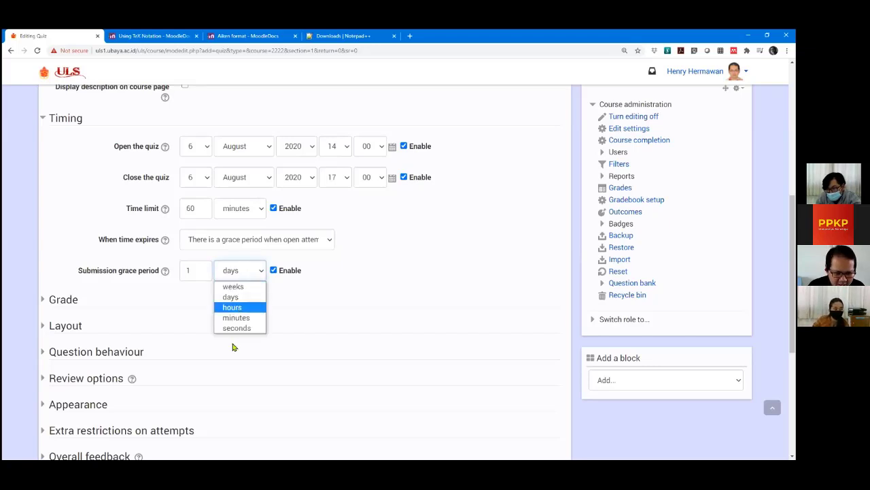
click(236, 318)
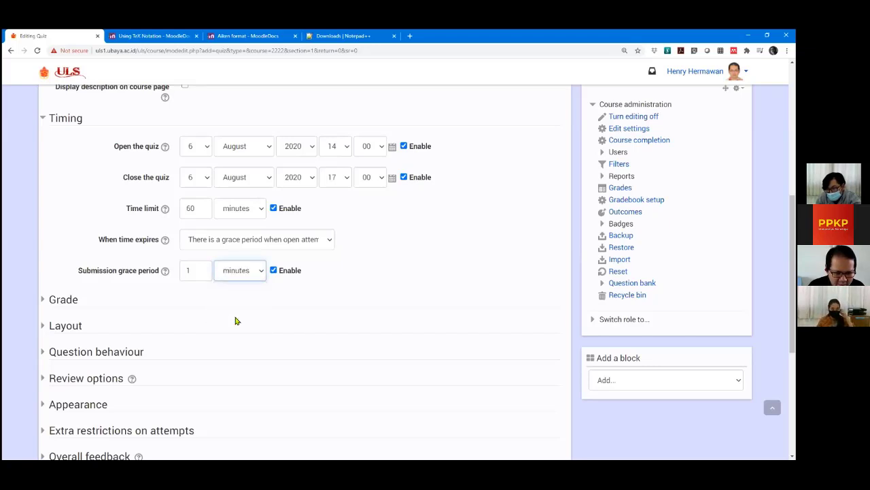
click(400, 272)
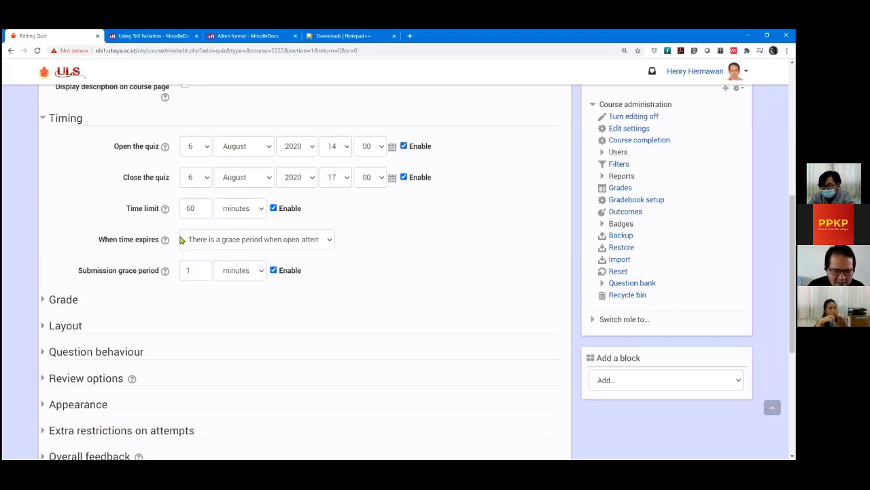
click(229, 242)
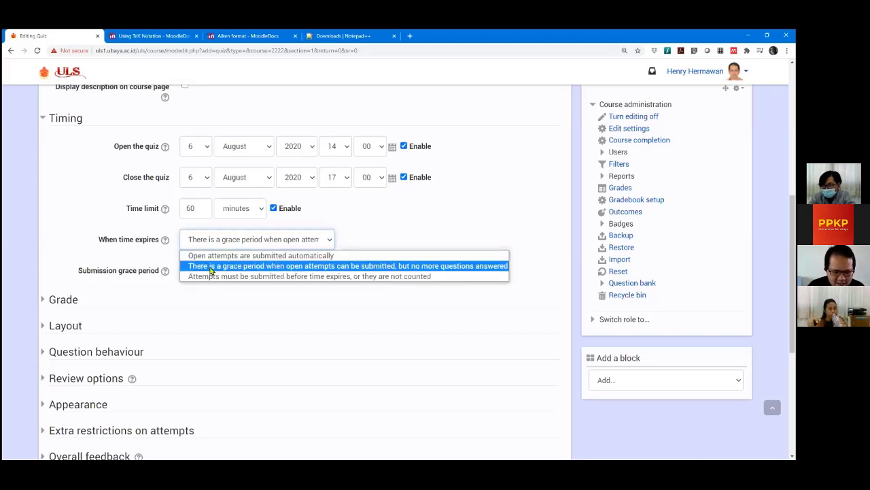
click(391, 267)
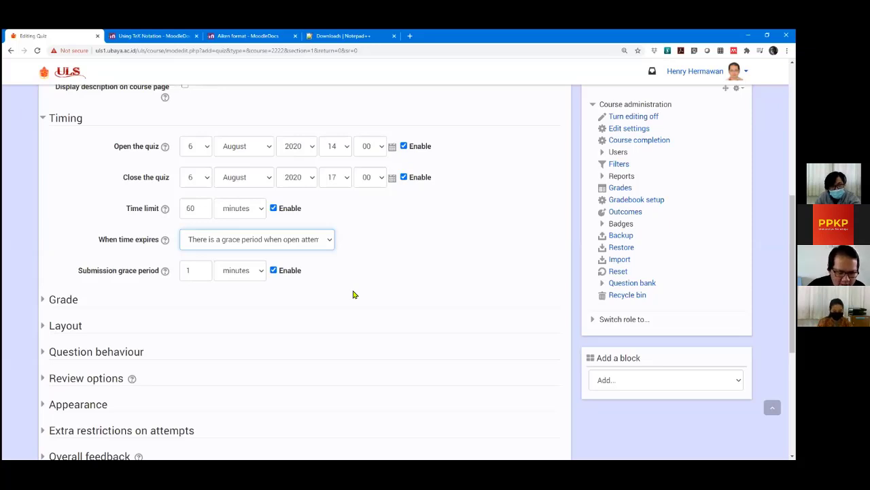
Try setting 'When time expires' to 'Attempts must be submitted before time expires'.
click(295, 238)
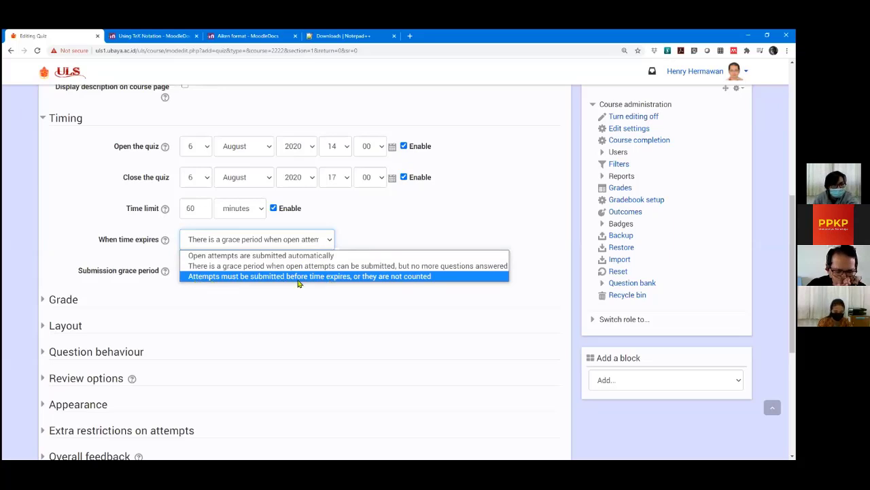
click(390, 277)
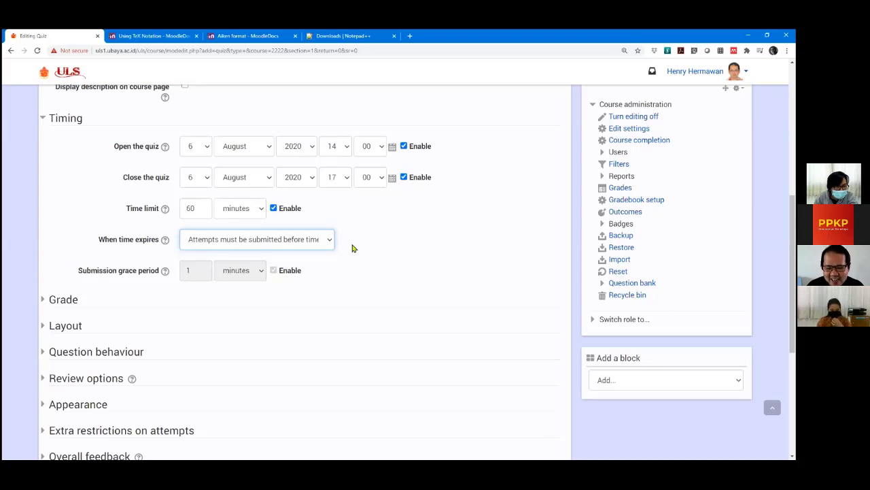
click(327, 245)
click(297, 276)
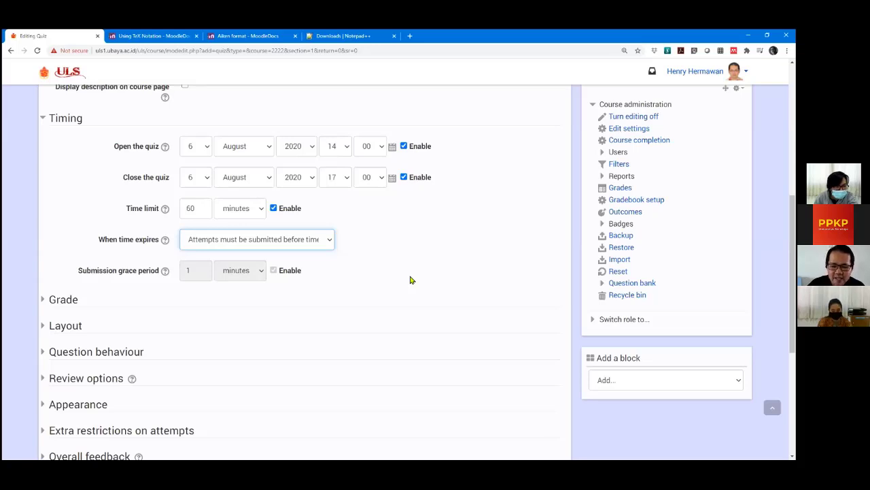
Switch 'When time expires' to 'Open attempts are submitted automatically', leaving no grace period.
click(315, 240)
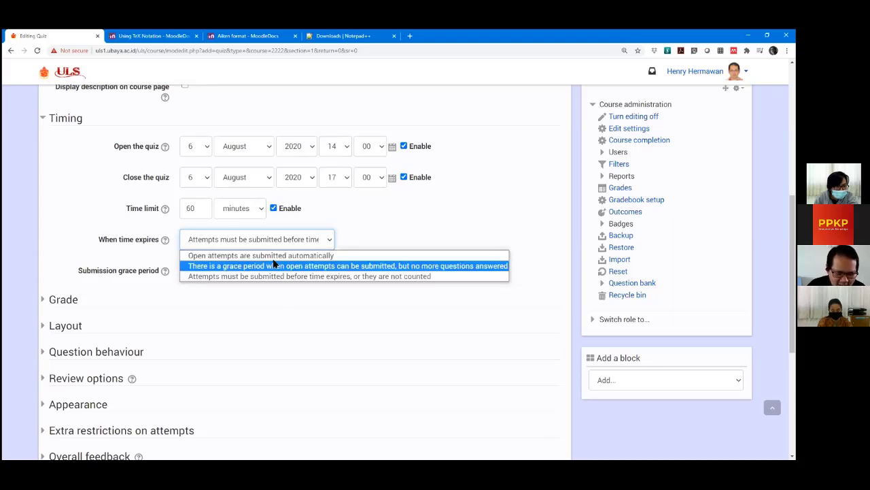
click(274, 257)
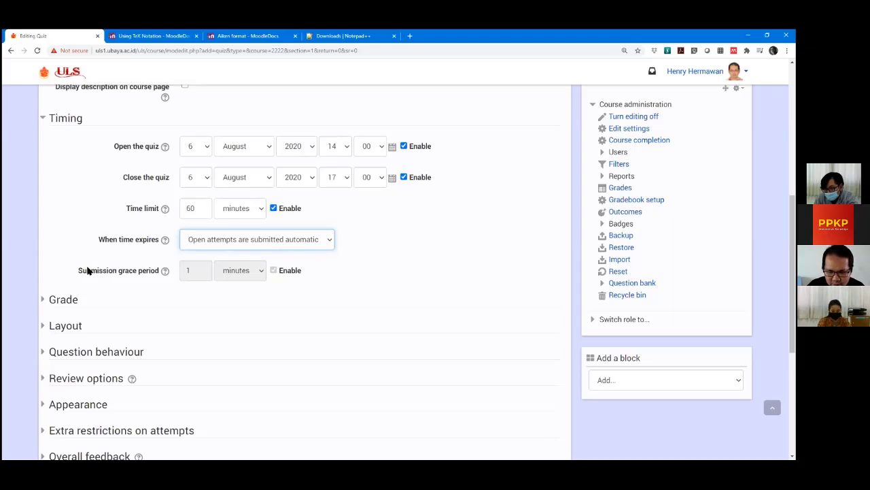
scroll(19, 272, down, 1)
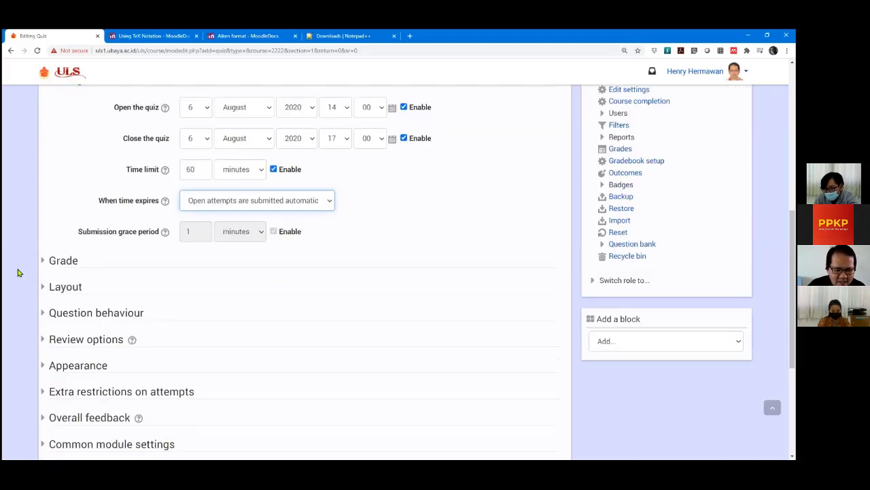
scroll(19, 272, down, 1)
scroll(19, 272, up, 3)
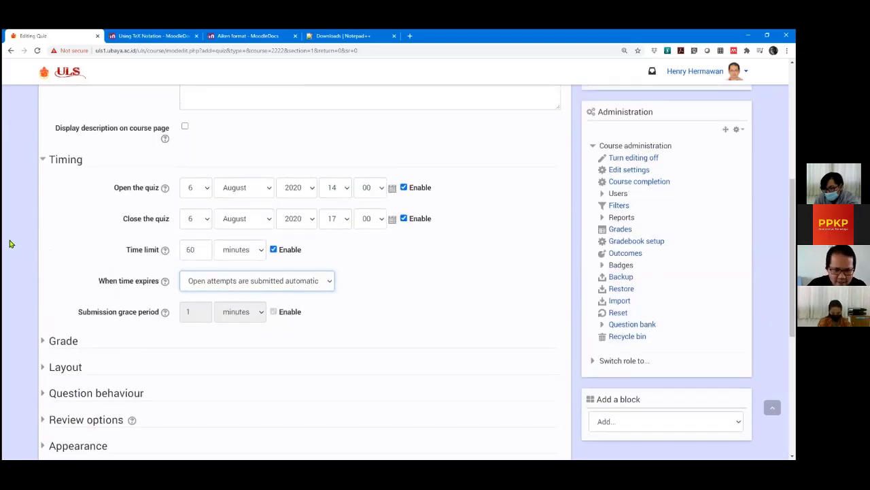
double_click(10, 244)
click(69, 249)
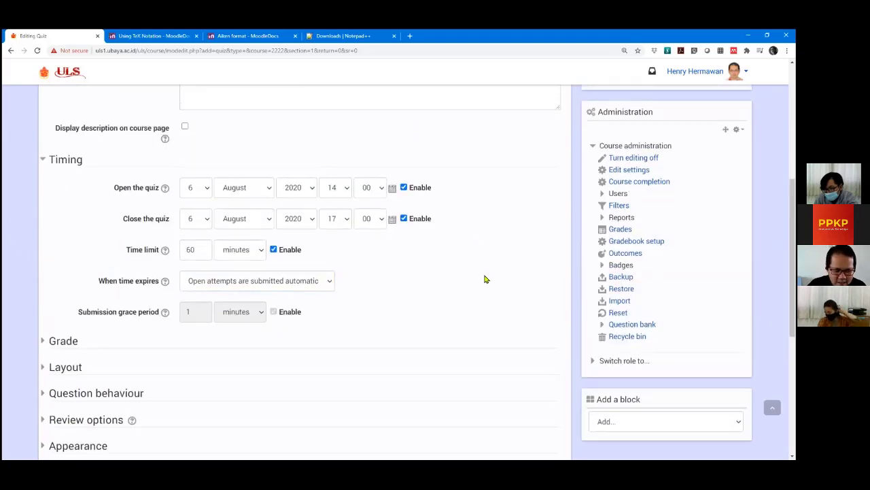
scroll(10, 267, down, 1)
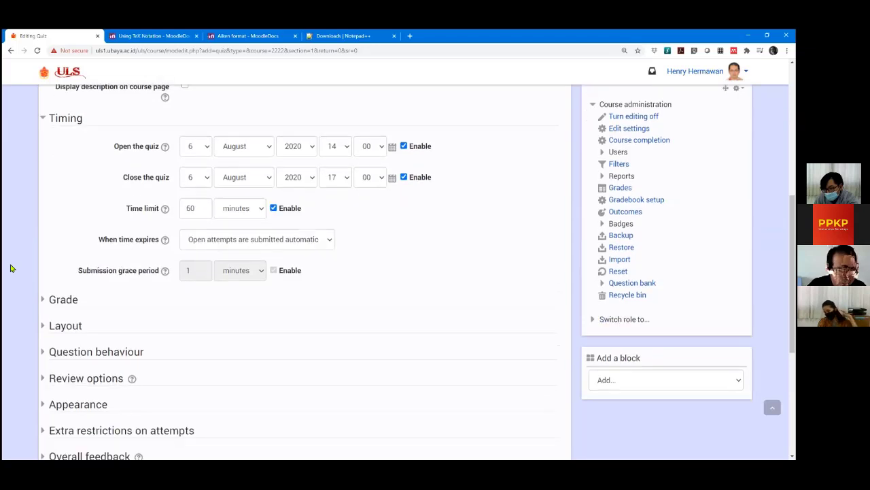
scroll(11, 267, down, 2)
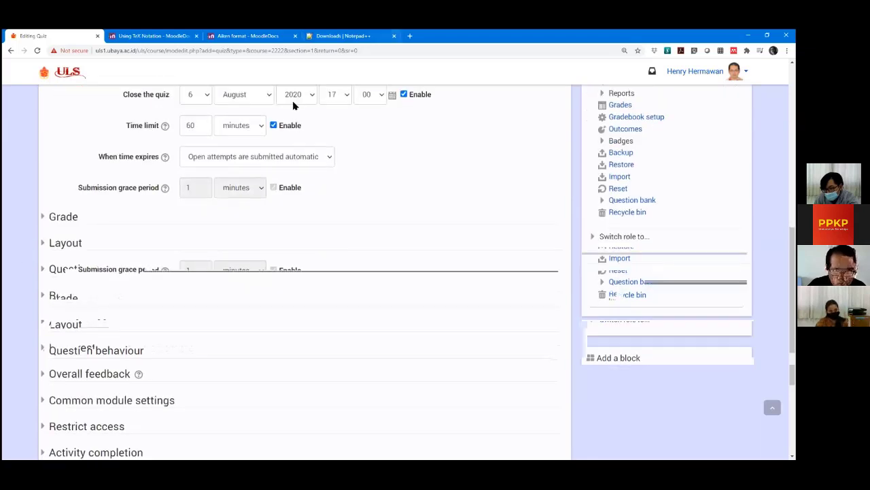
scroll(4, 224, down, 1)
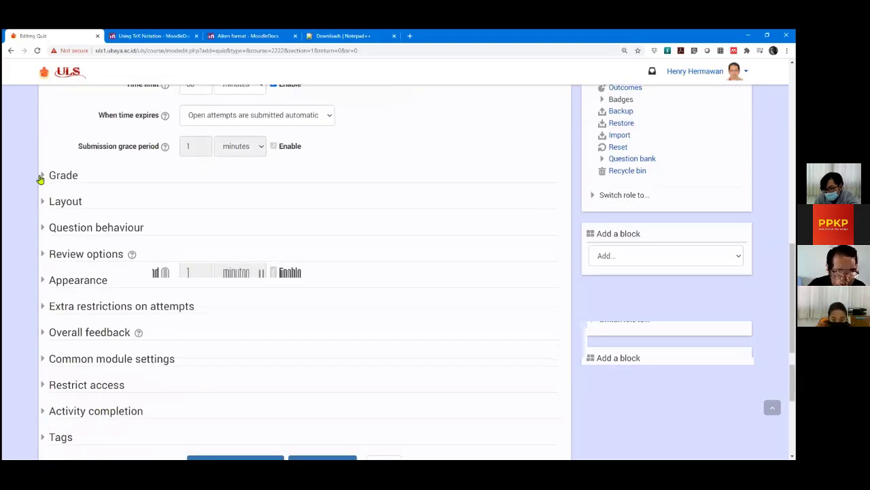
In the Grade section, set Grade to pass to 90 and Attempts allowed to Unlimited.
click(40, 178)
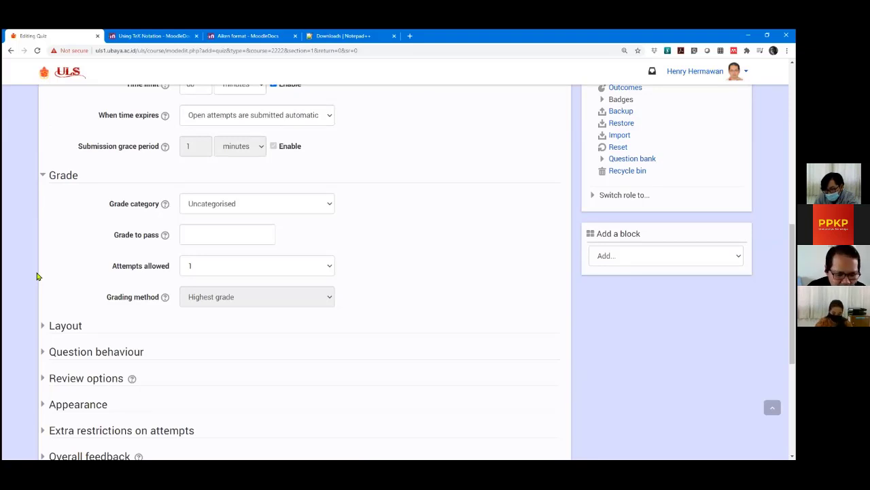
click(219, 233)
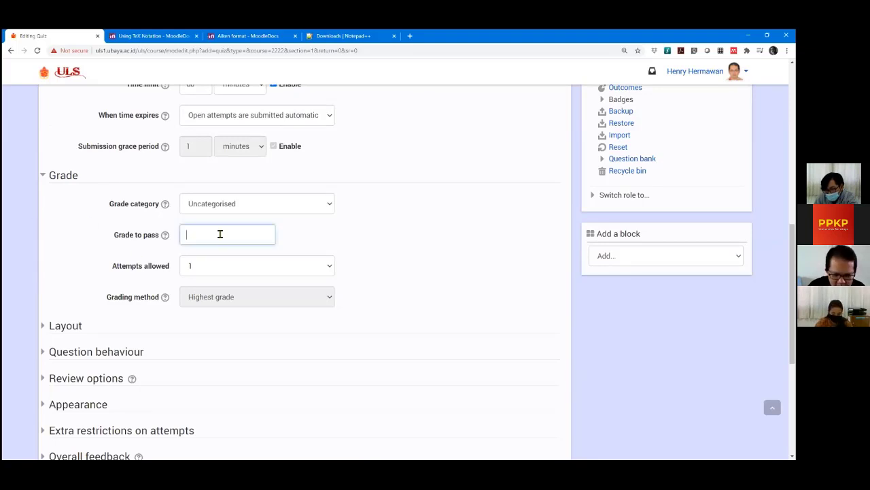
text(90)
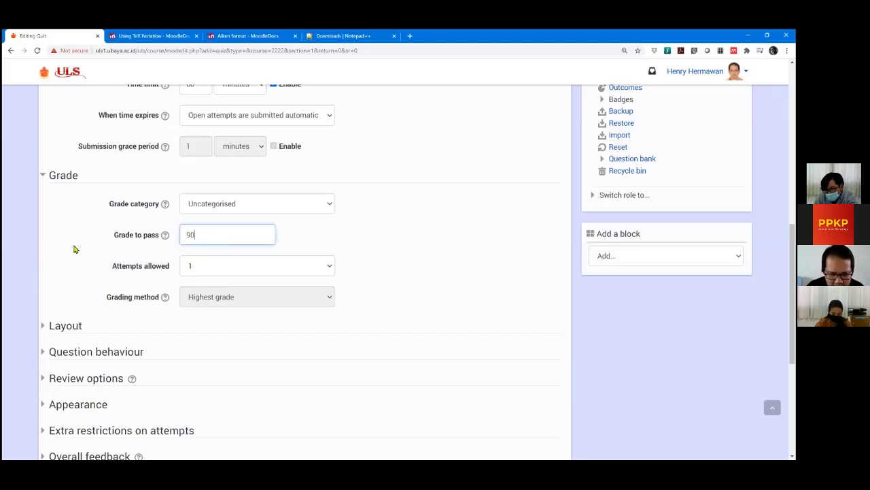
click(124, 274)
click(223, 267)
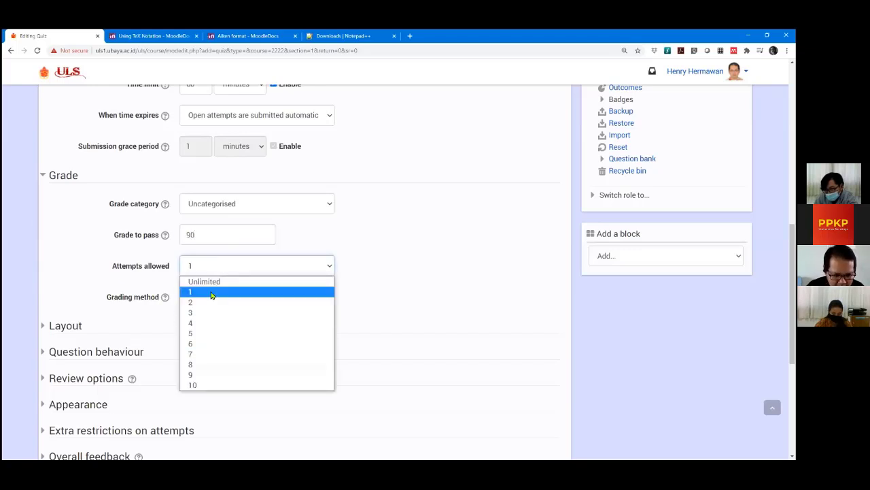
click(213, 283)
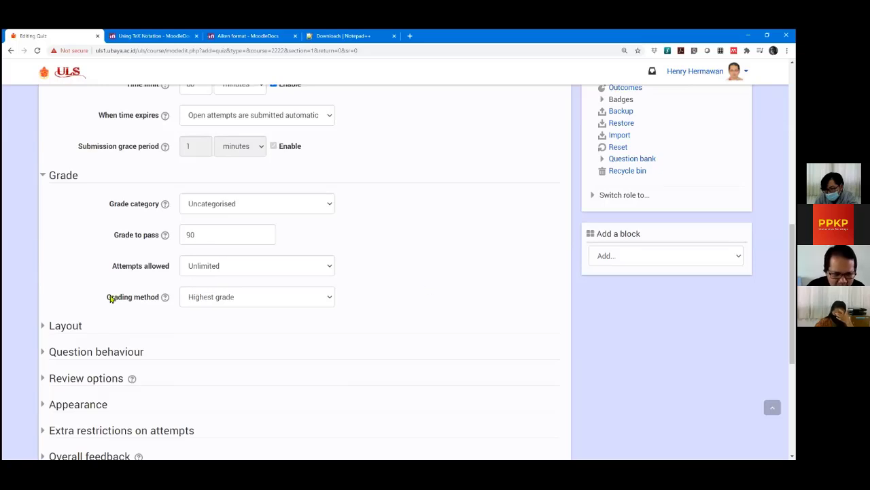
click(223, 299)
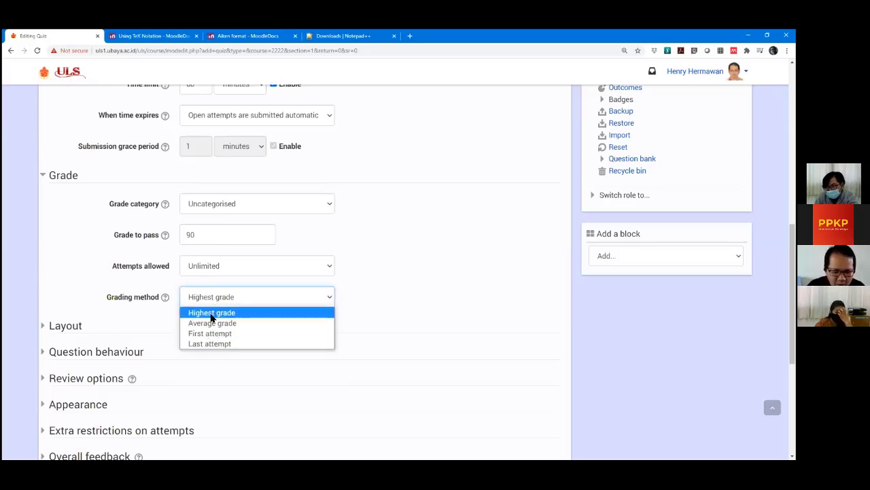
click(212, 312)
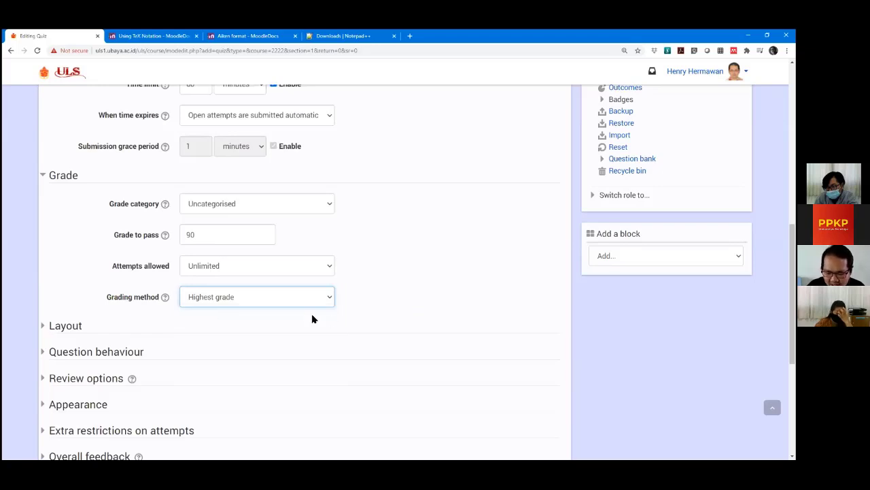
click(281, 303)
click(297, 324)
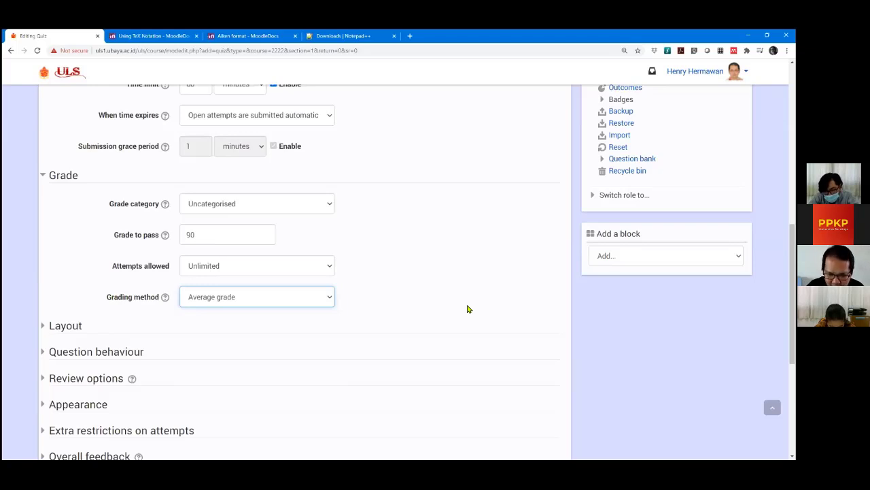
click(291, 298)
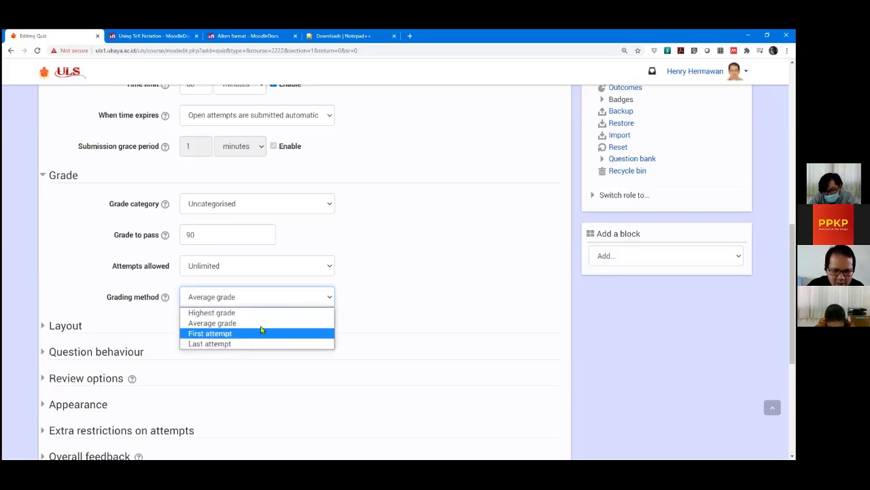
click(261, 331)
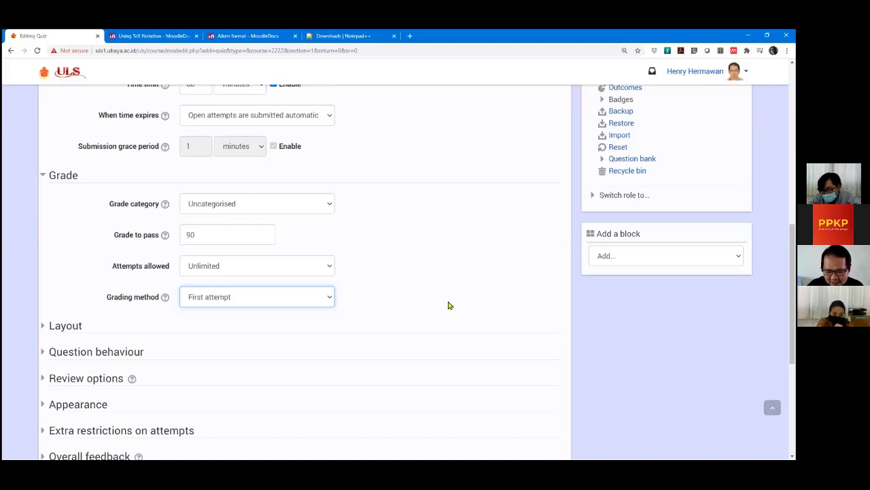
click(324, 305)
key(Return)
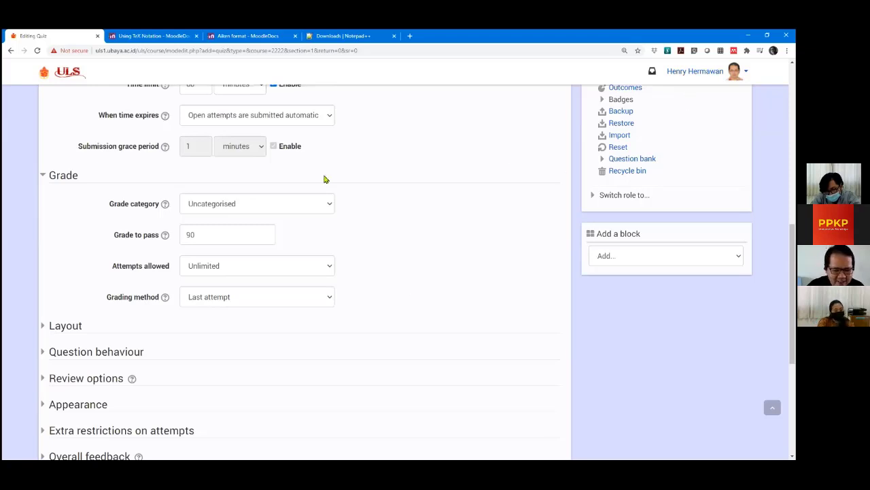
click(278, 302)
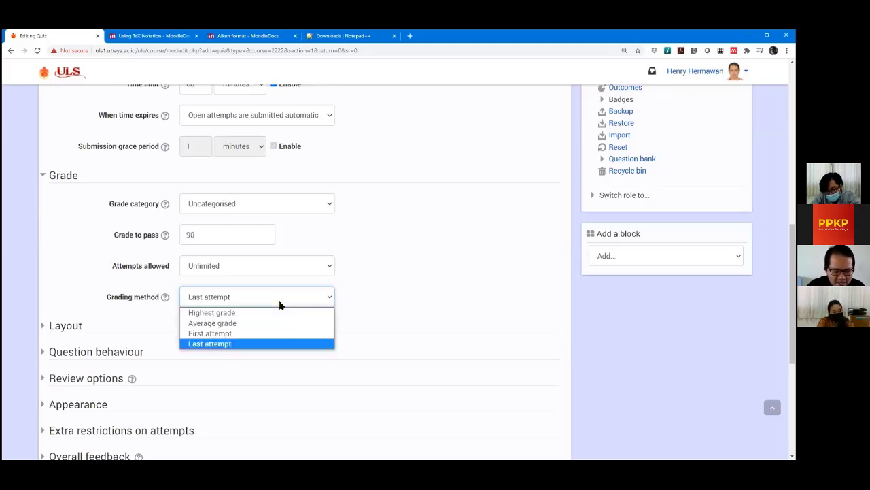
click(221, 314)
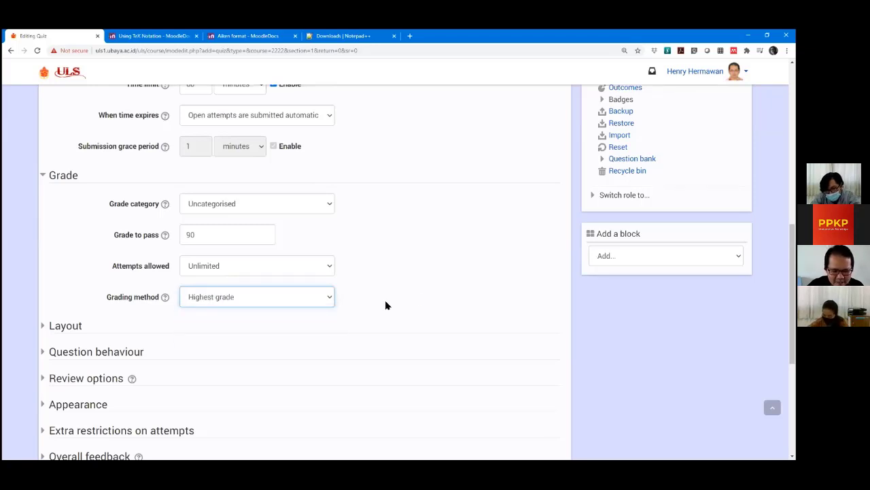
Expand the Layout section and try putting all questions on one page.
scroll(39, 286, down, 2)
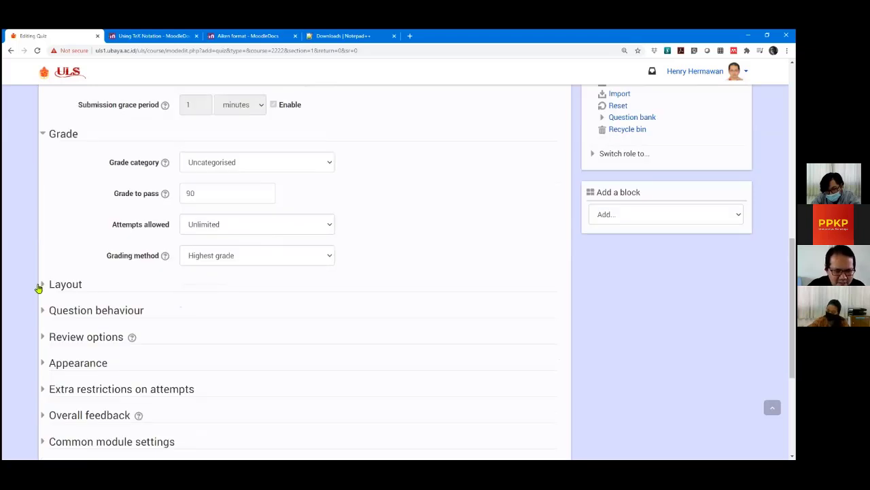
scroll(36, 275, up, 1)
scroll(36, 279, down, 1)
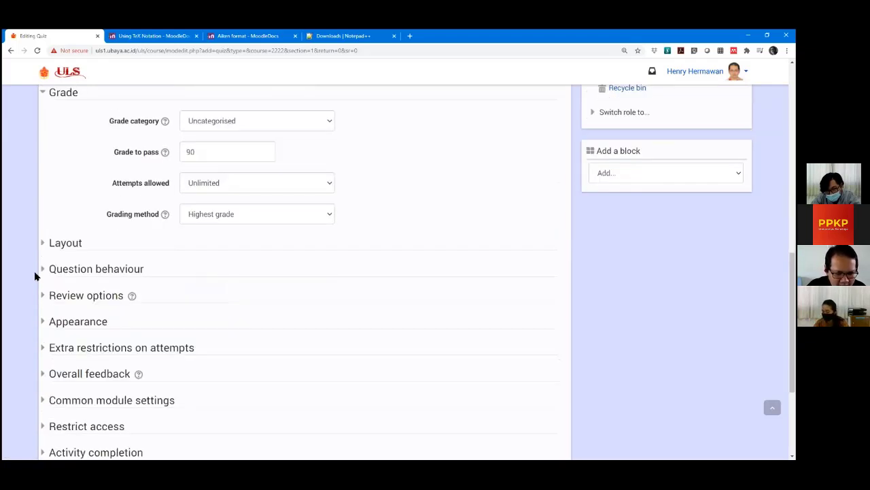
scroll(37, 245, down, 1)
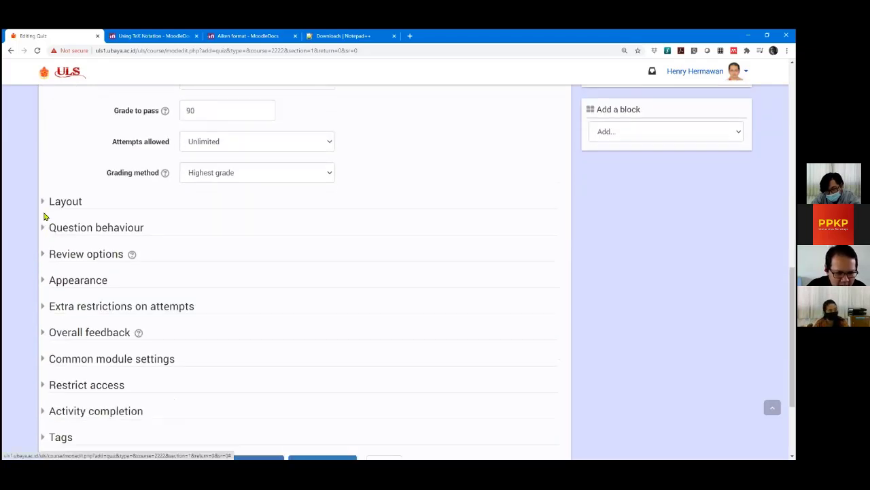
click(44, 204)
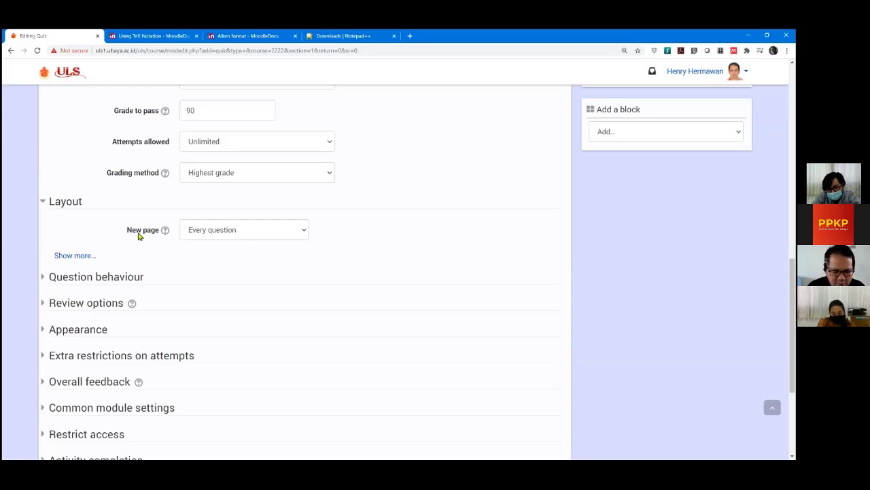
click(220, 231)
scroll(286, 208, down, 1)
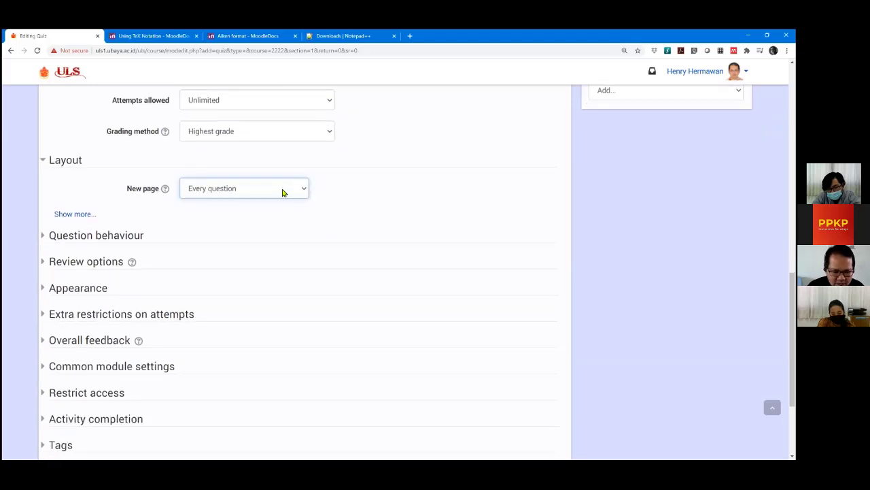
click(283, 190)
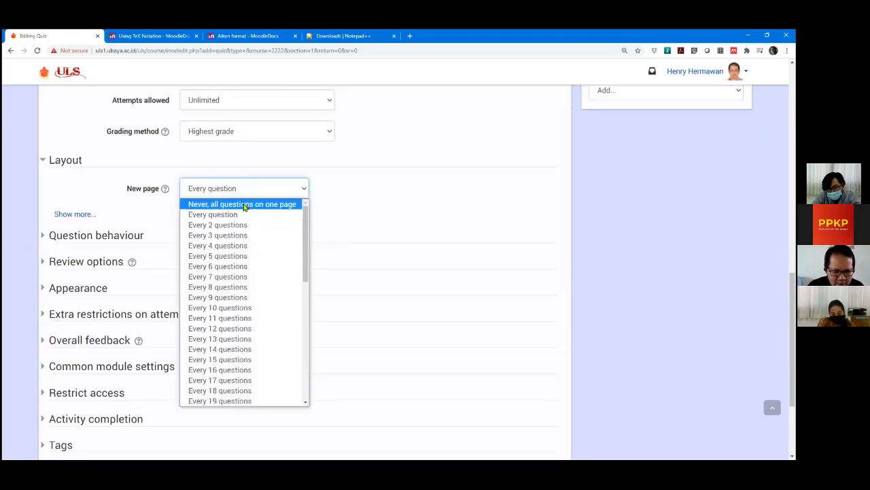
click(243, 205)
click(245, 192)
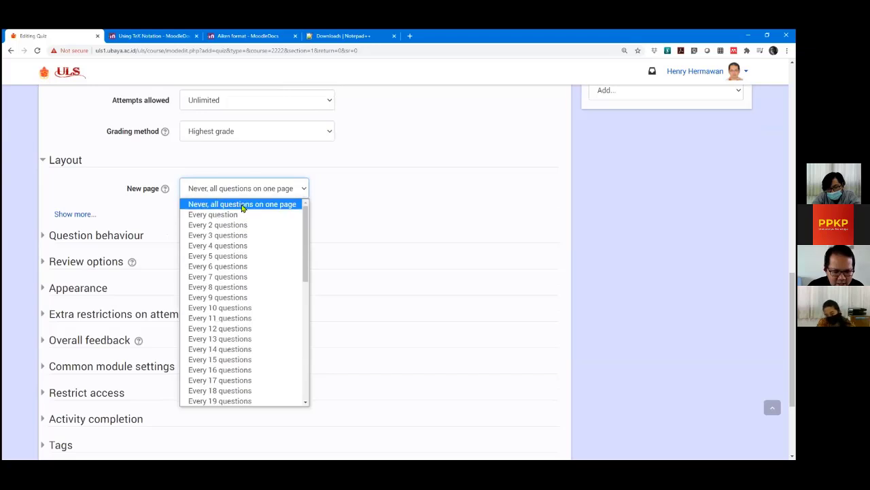
click(242, 205)
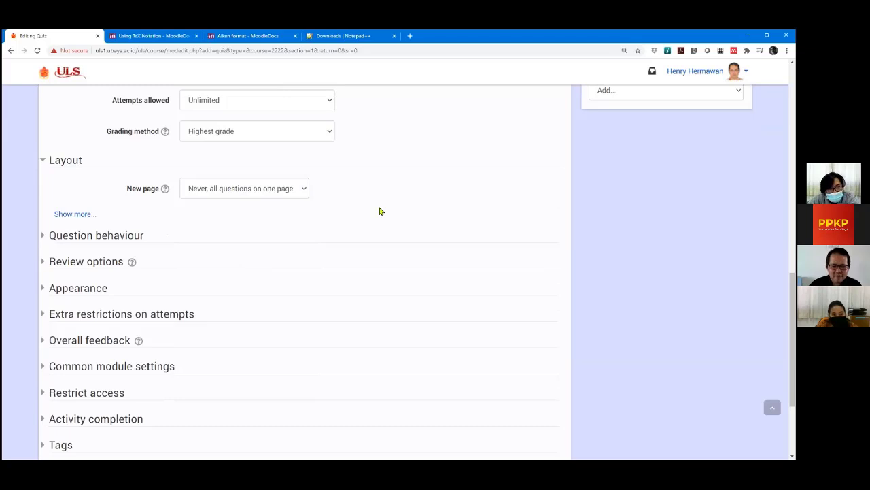
Try a new page every 3 questions, then set New page to Every question.
click(279, 193)
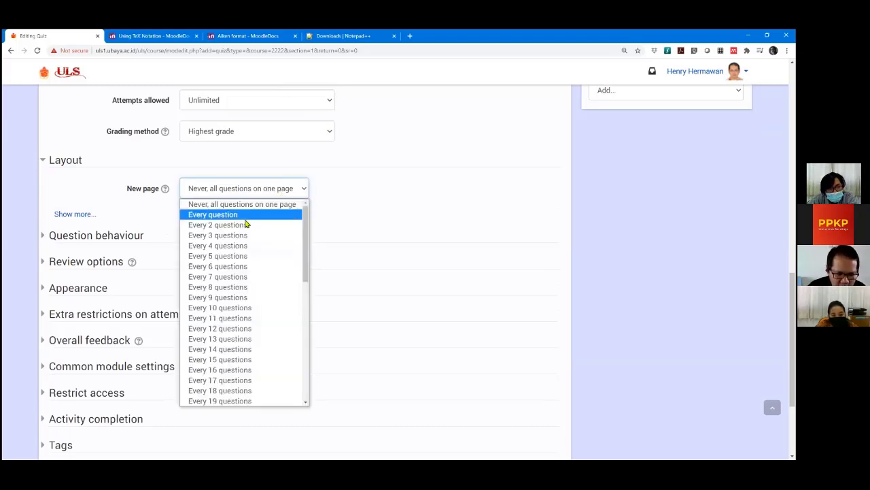
click(230, 236)
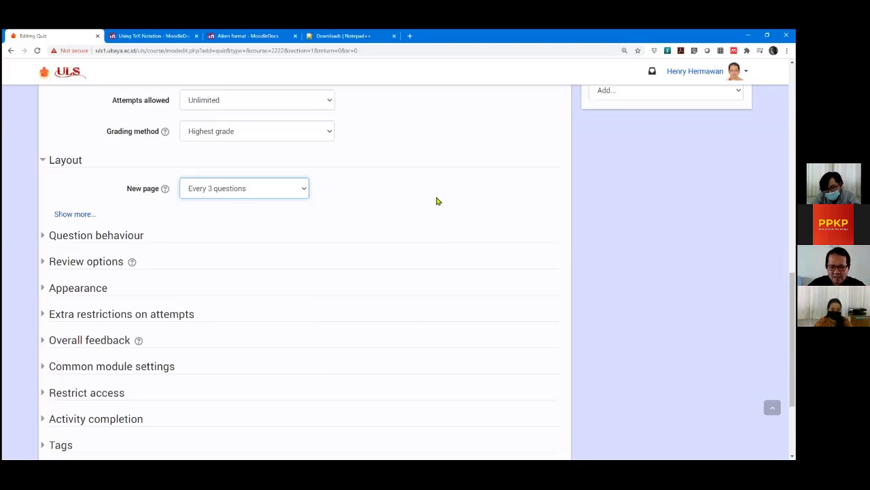
click(293, 193)
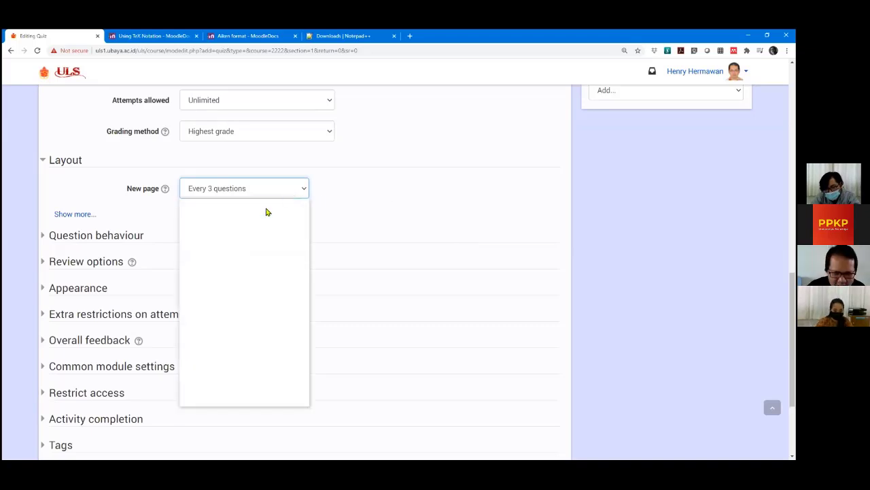
click(213, 214)
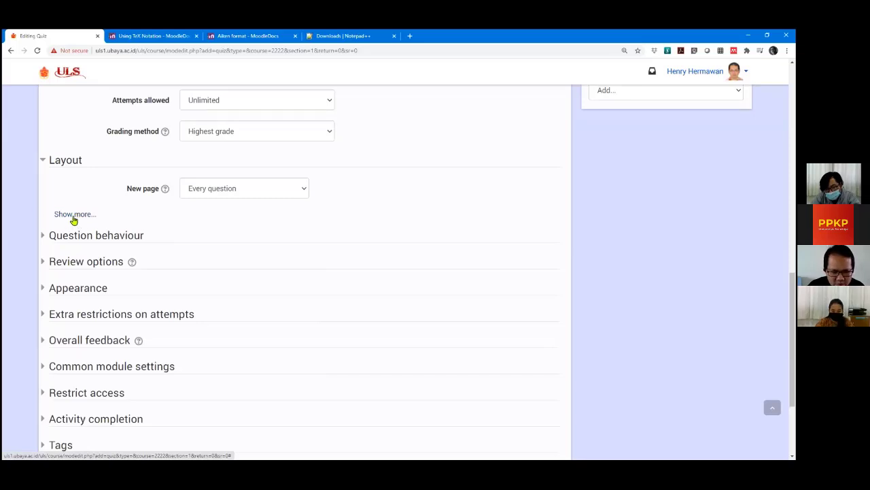
click(73, 214)
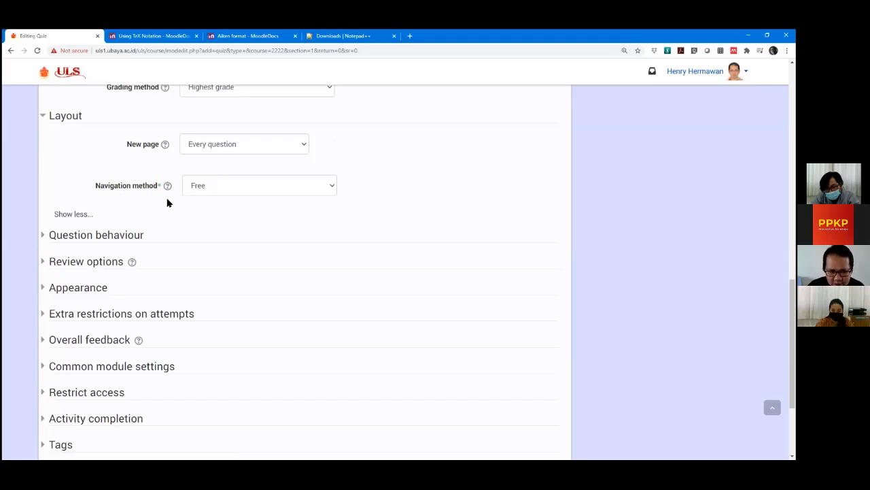
click(301, 187)
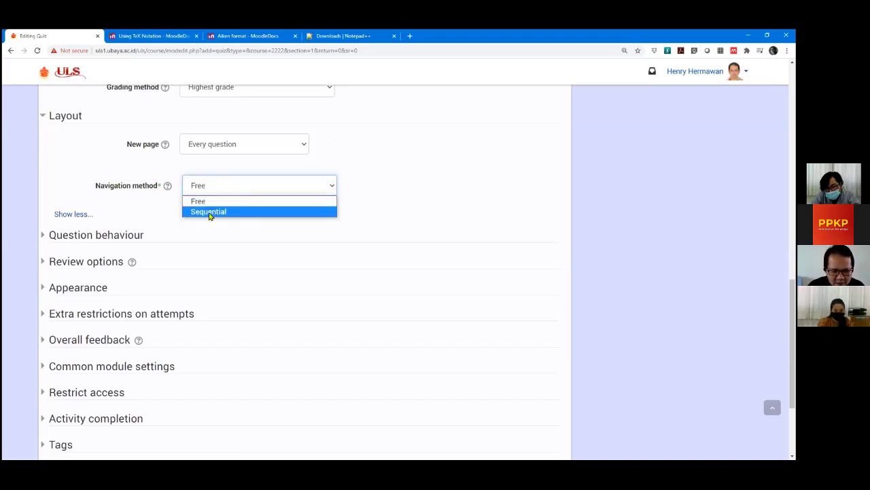
click(208, 212)
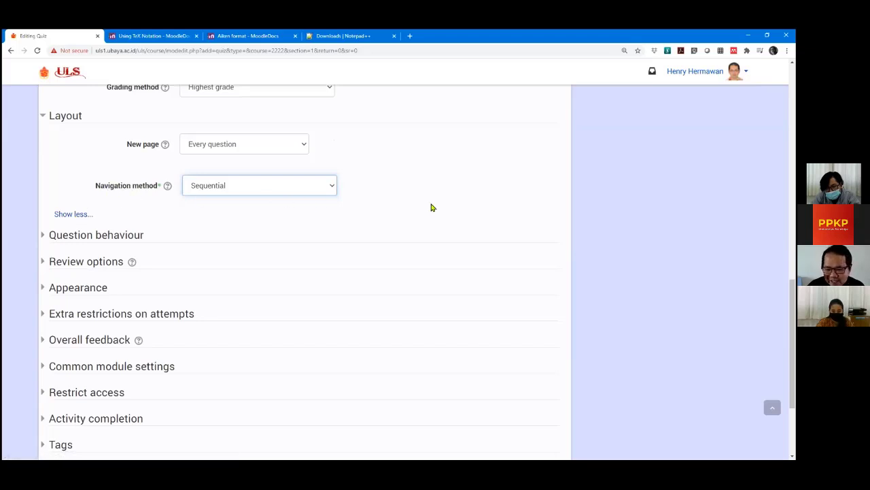
scroll(431, 208, up, 1)
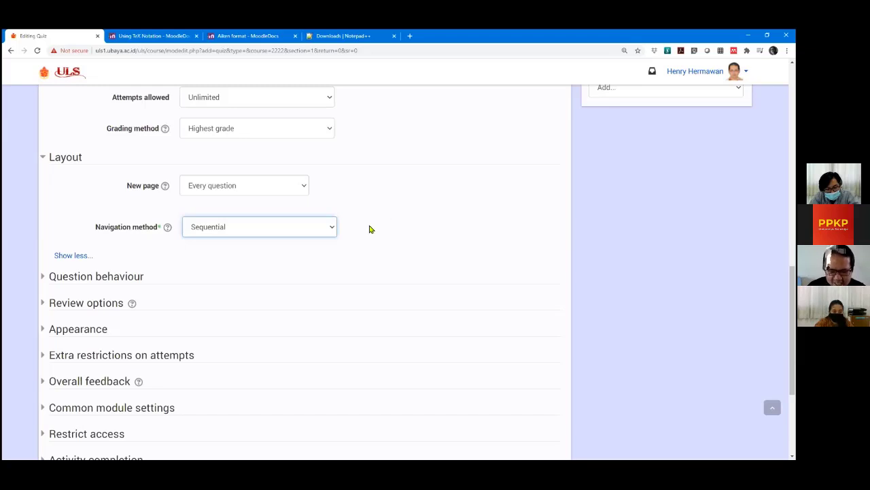
Try Free and Sequential navigation, finally leaving the Navigation method on Free.
click(260, 226)
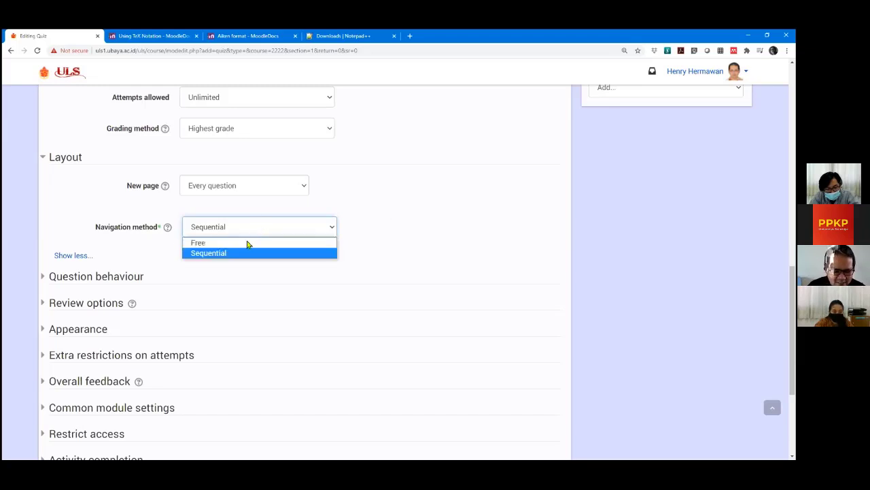
click(243, 247)
click(431, 232)
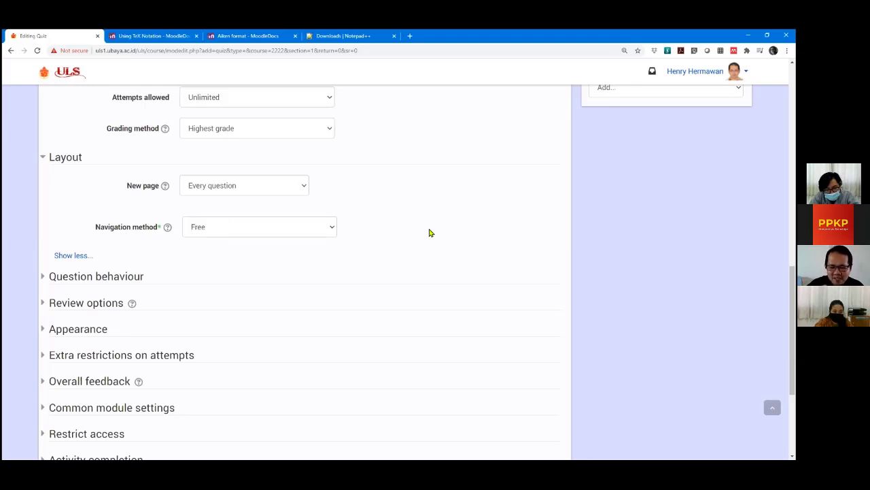
click(322, 228)
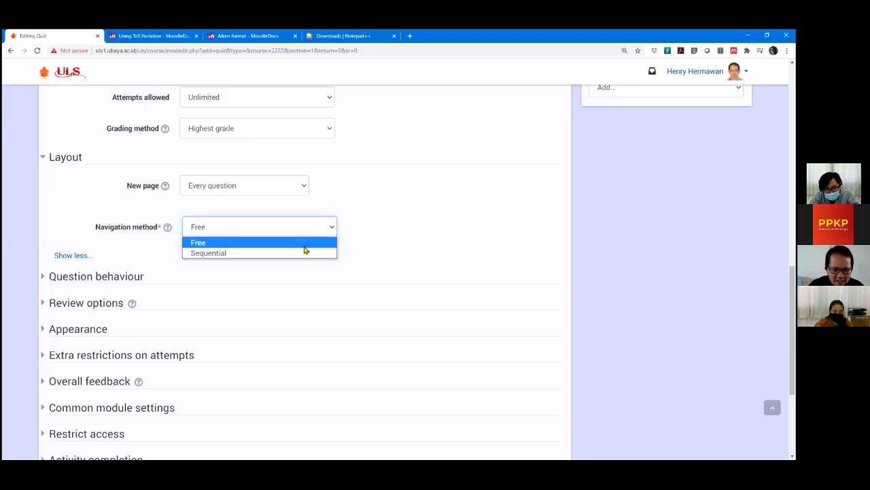
click(303, 253)
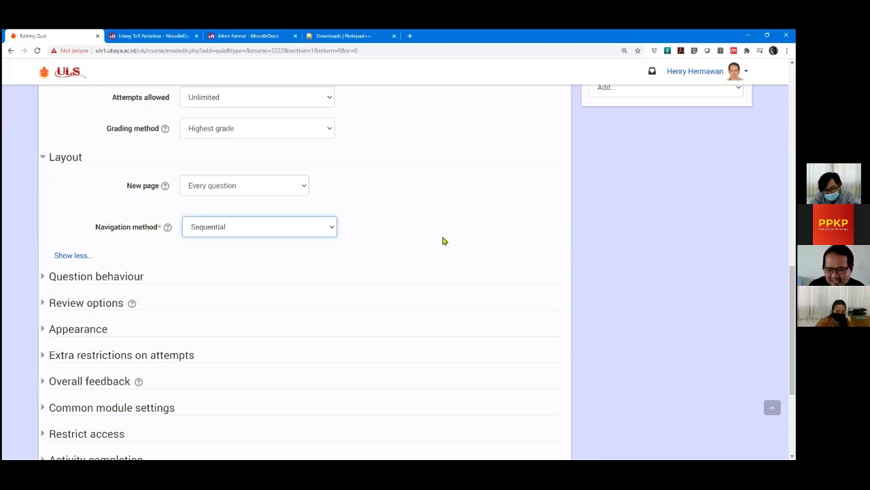
click(306, 226)
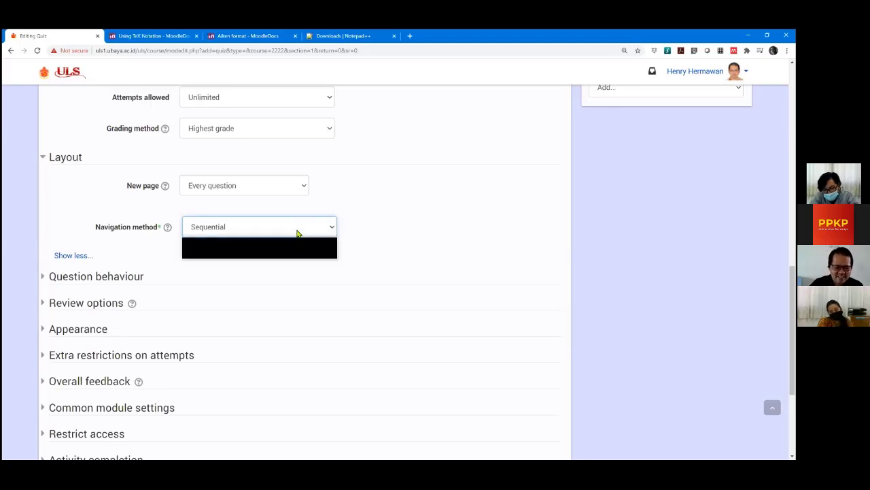
click(286, 243)
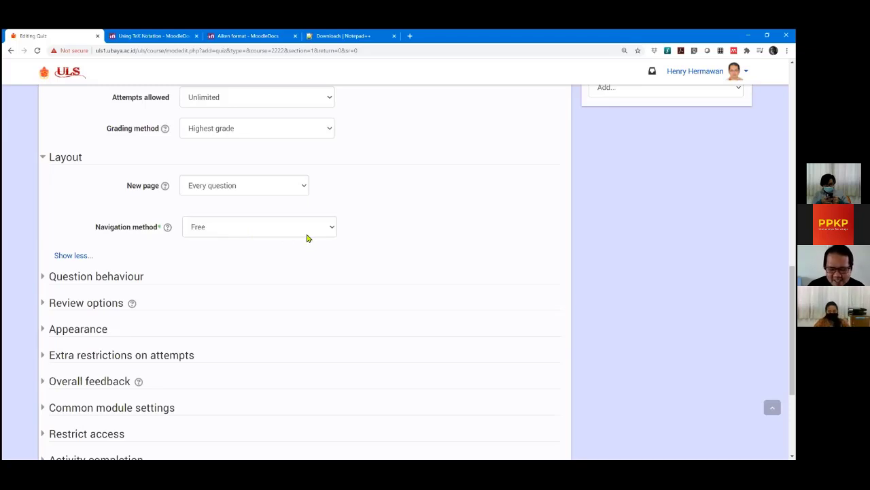
click(235, 231)
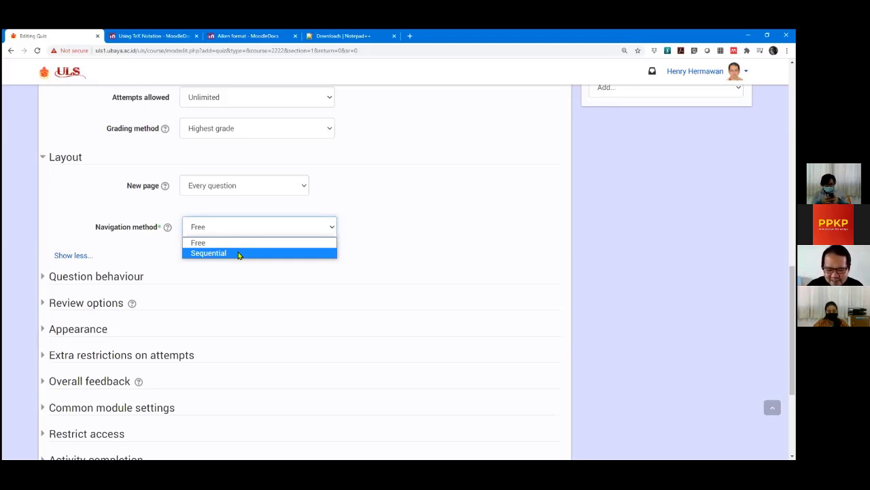
click(204, 243)
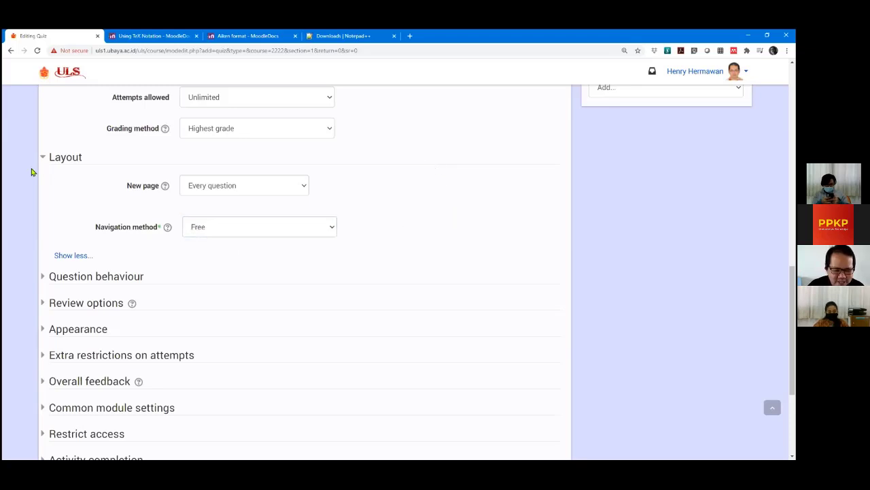
Expand Question behaviour and confirm Shuffle within questions stays set to Yes.
scroll(20, 204, down, 3)
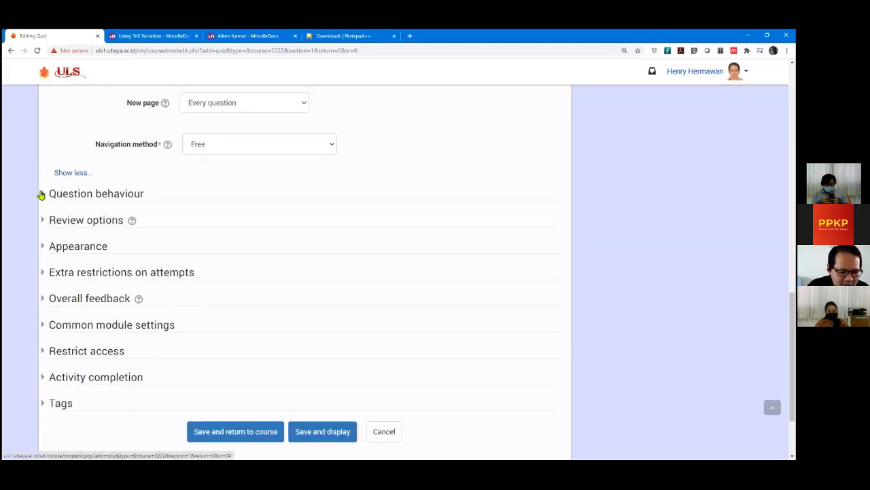
click(41, 194)
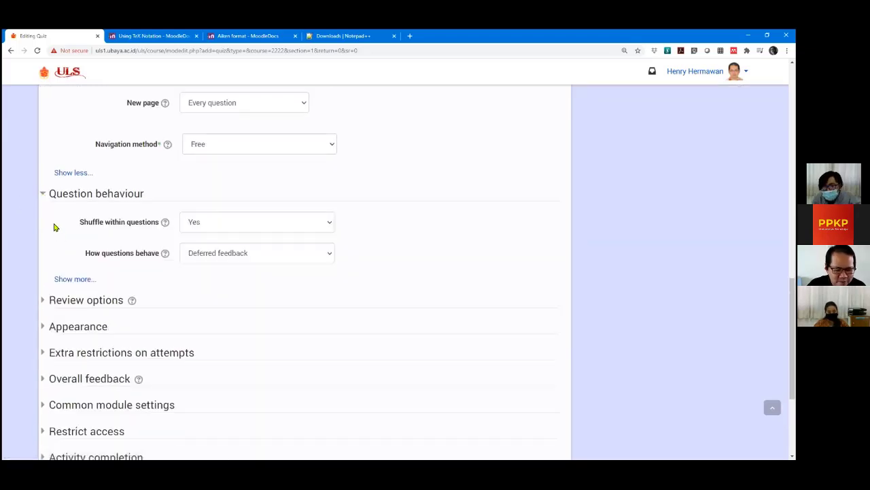
scroll(40, 230, down, 1)
scroll(40, 232, up, 1)
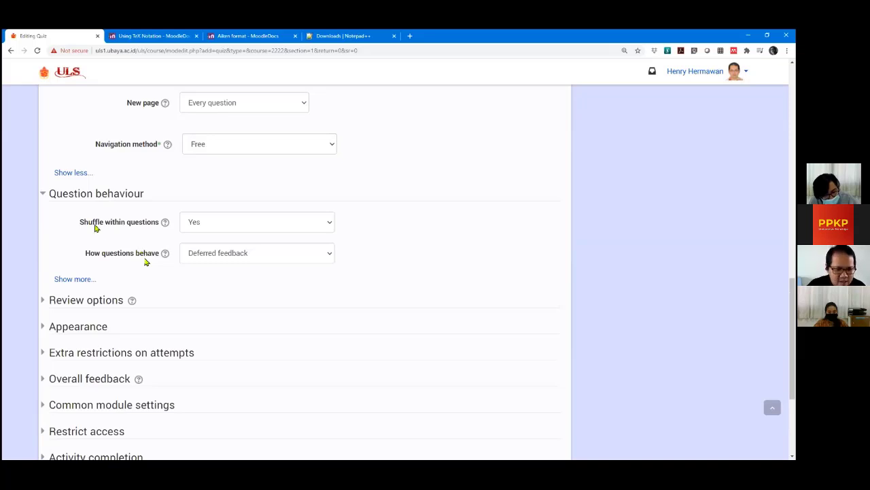
click(227, 224)
click(34, 237)
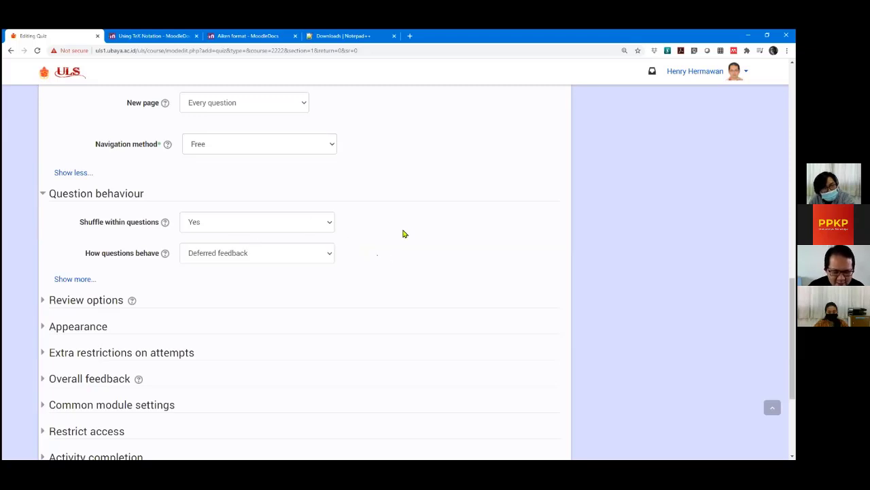
scroll(403, 233, down, 1)
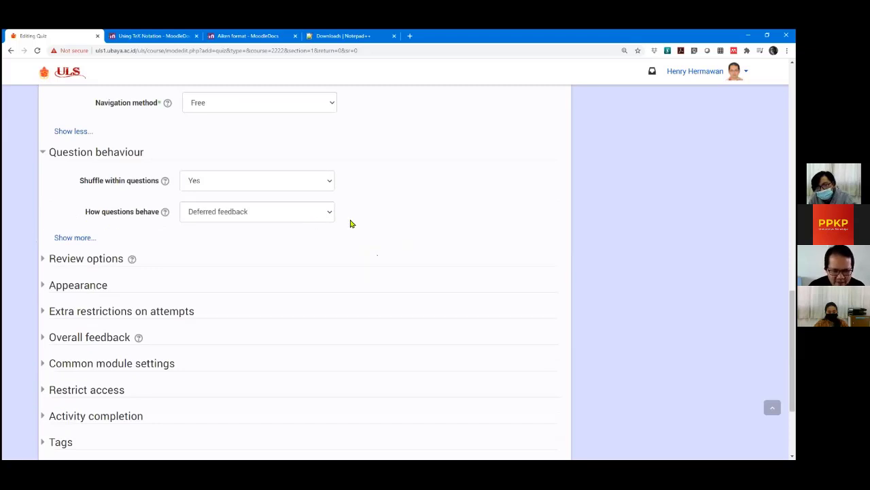
click(330, 214)
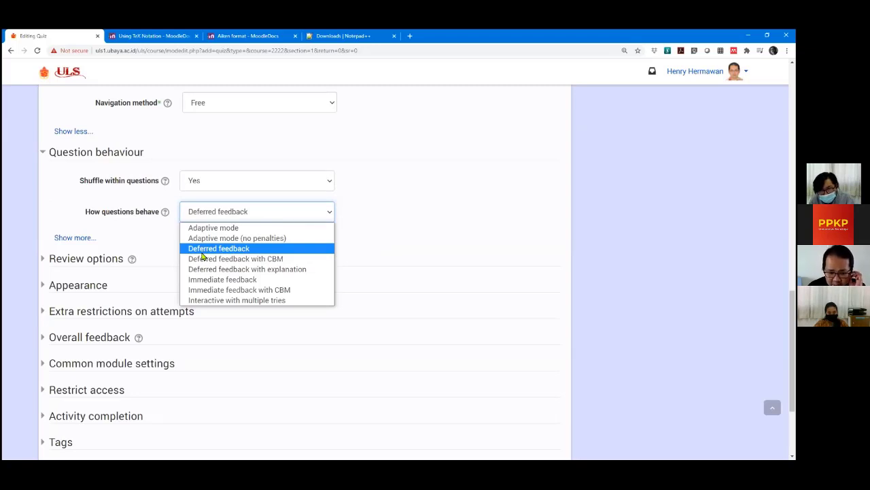
click(202, 250)
click(396, 232)
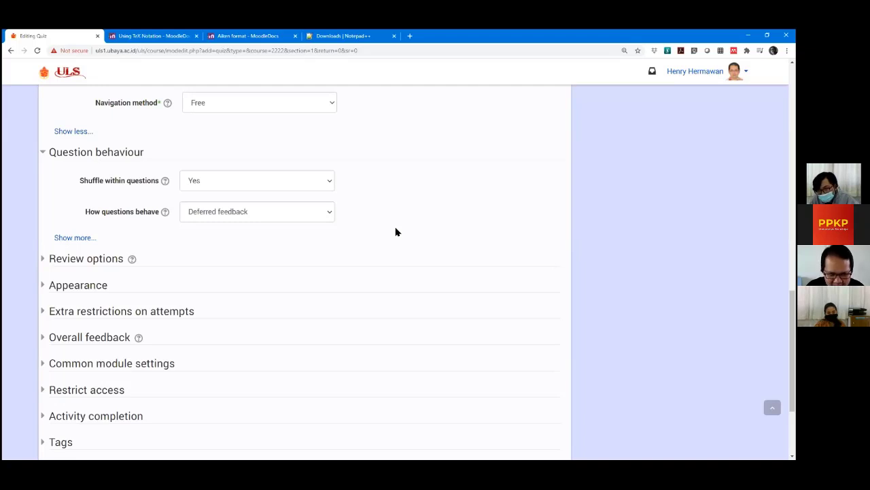
click(249, 212)
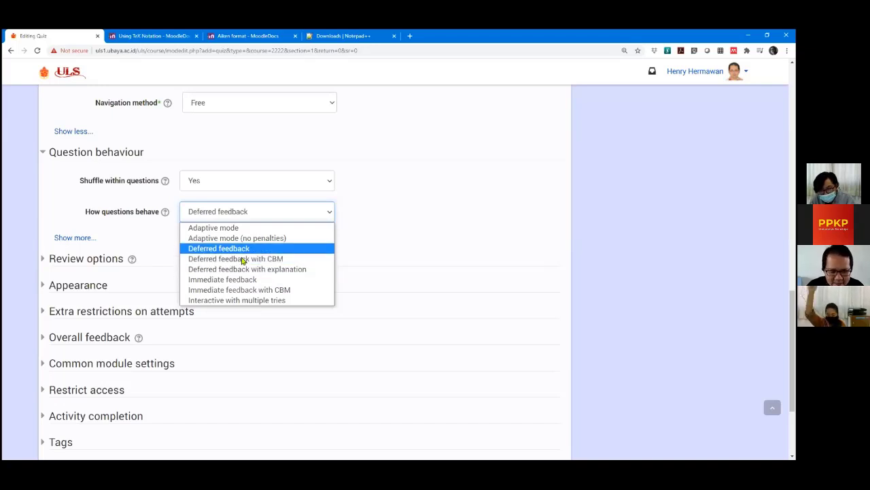
Try Deferred feedback with explanation, then change How questions behave to Deferred feedback with CBM.
click(243, 251)
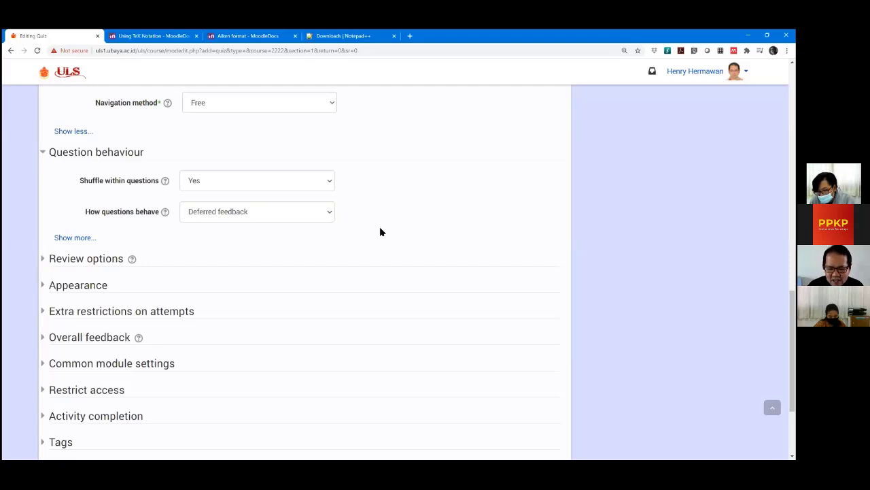
click(310, 213)
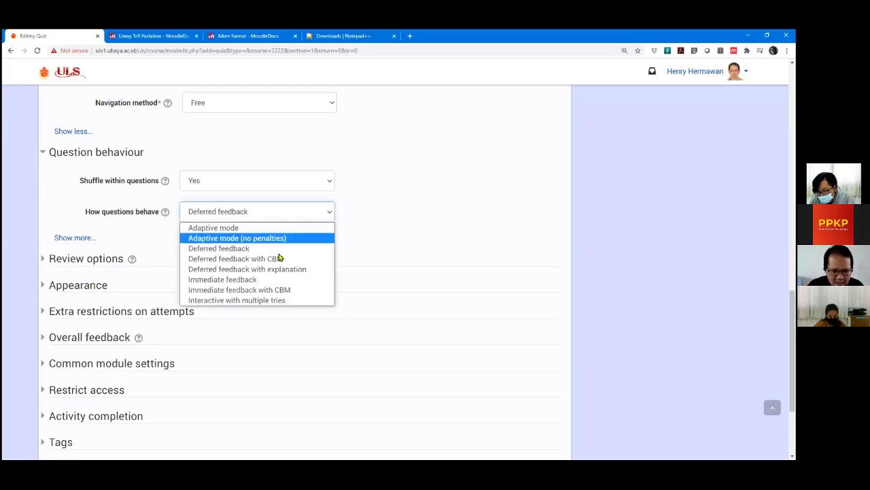
click(276, 269)
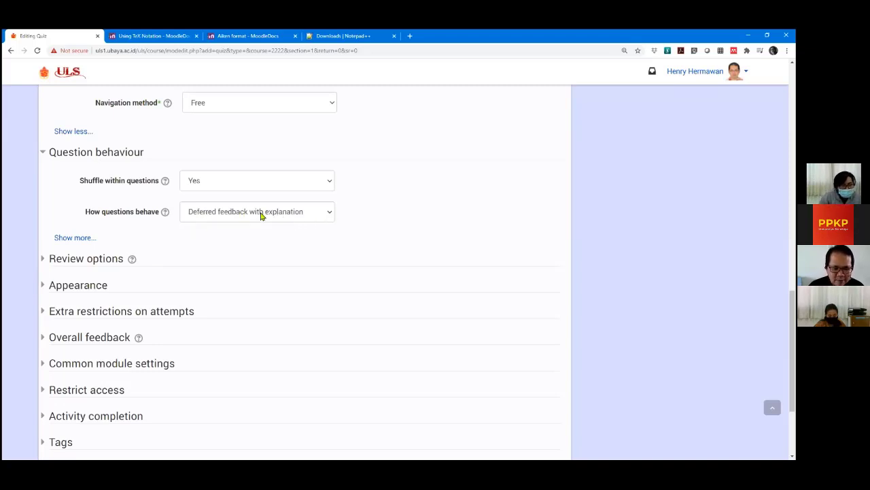
click(261, 216)
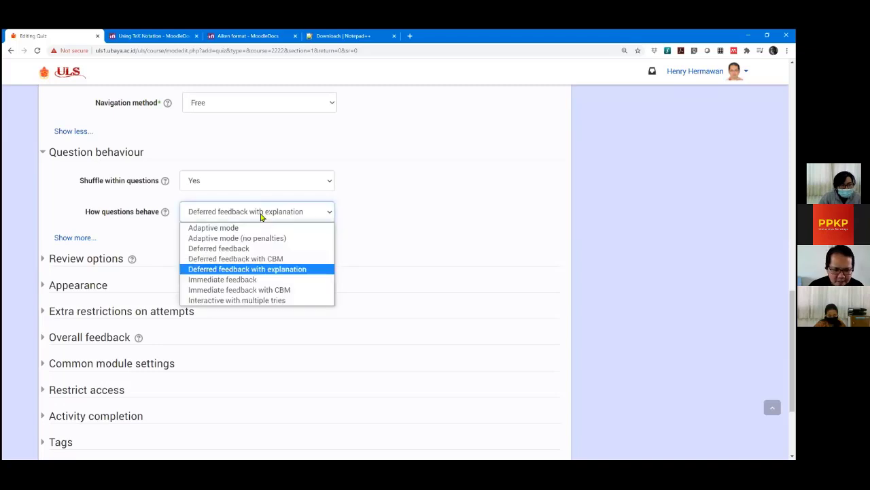
click(263, 259)
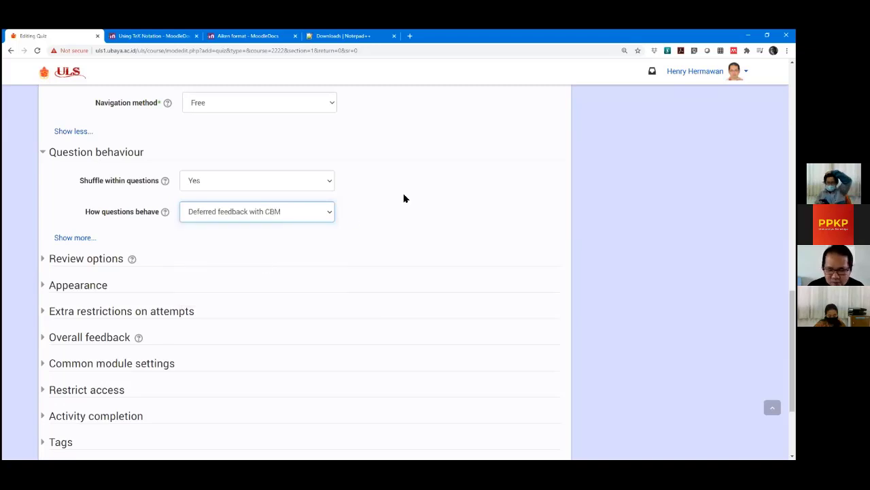
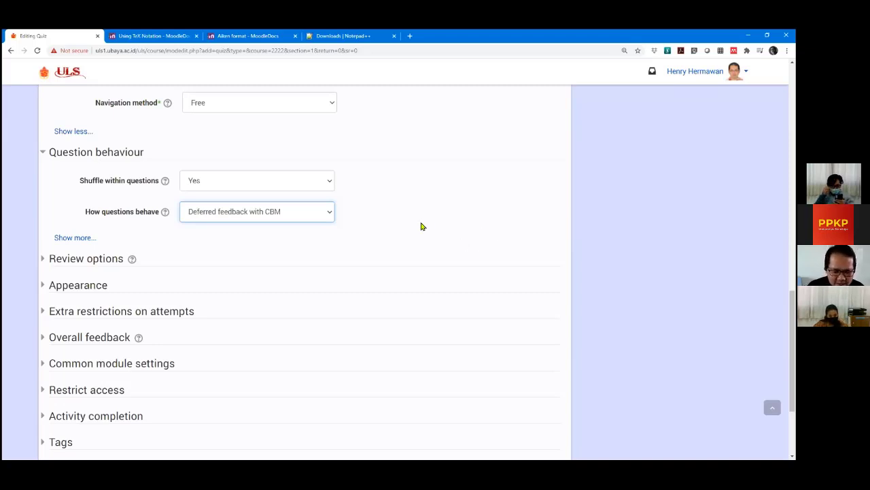
Change How questions behave from Deferred feedback with CBM to Deferred feedback.
click(25, 198)
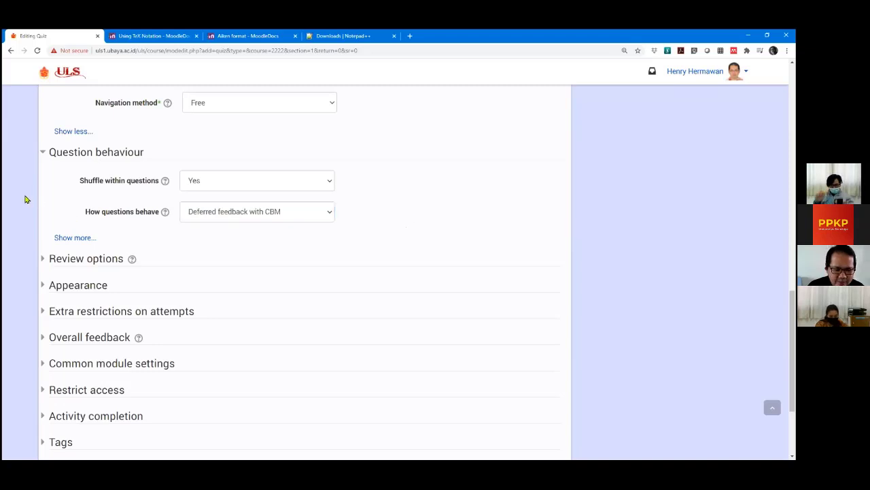
click(264, 219)
click(238, 249)
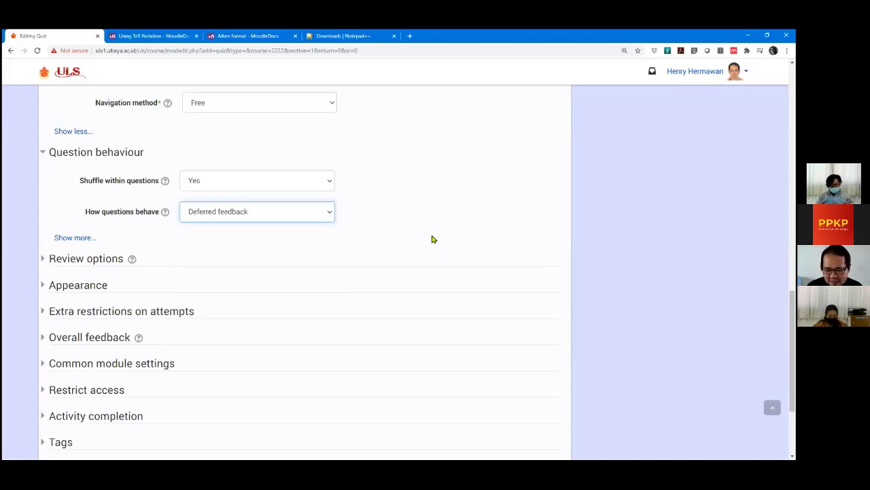
click(433, 239)
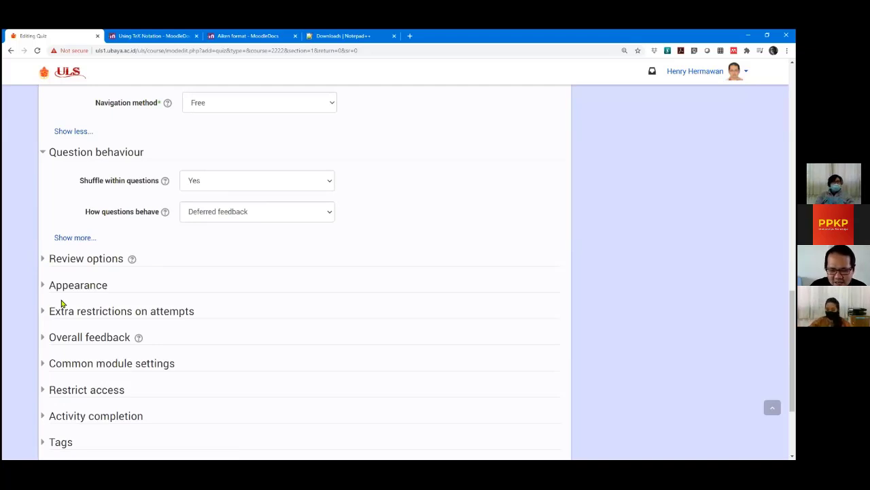
Show more question behaviour options and set How questions behave to Immediate feedback.
click(72, 239)
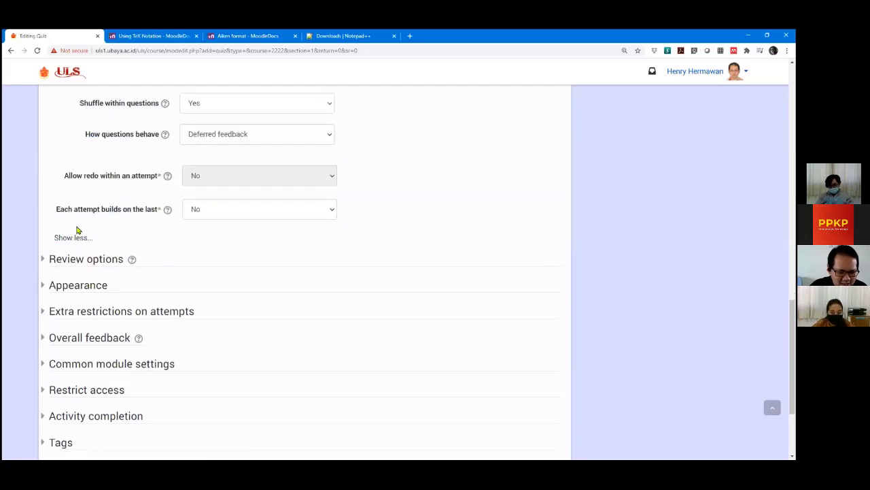
scroll(64, 228, up, 1)
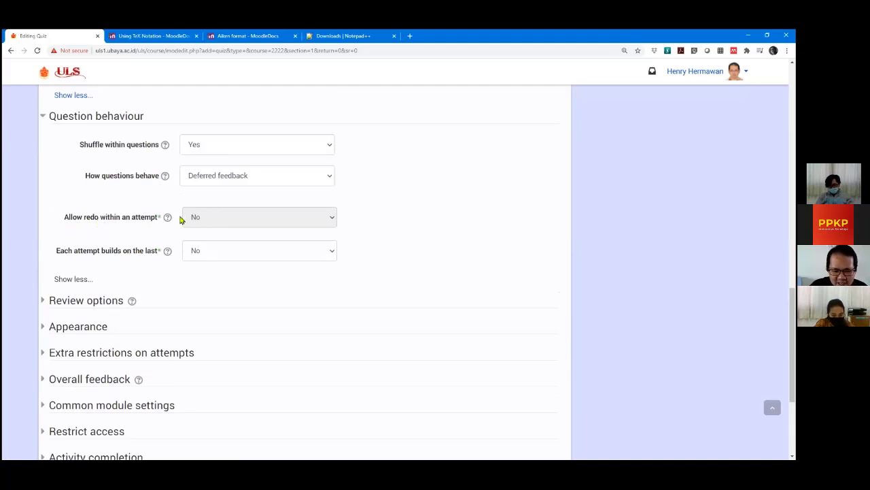
click(244, 176)
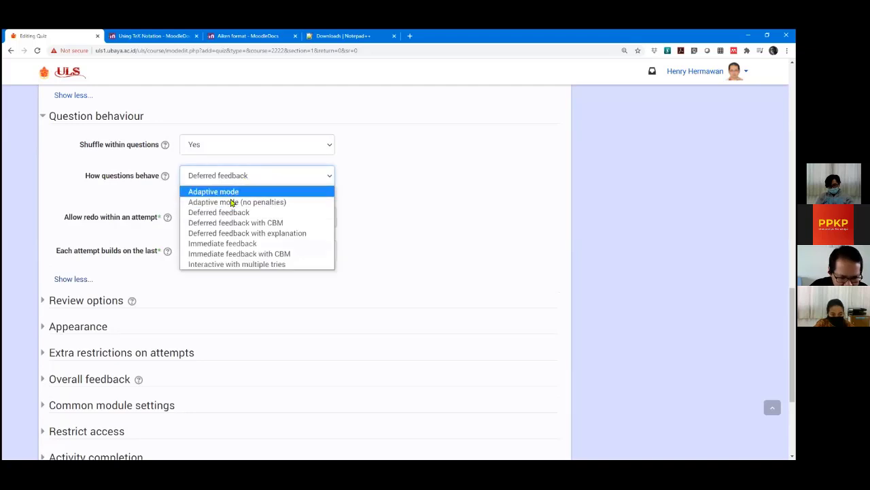
click(236, 246)
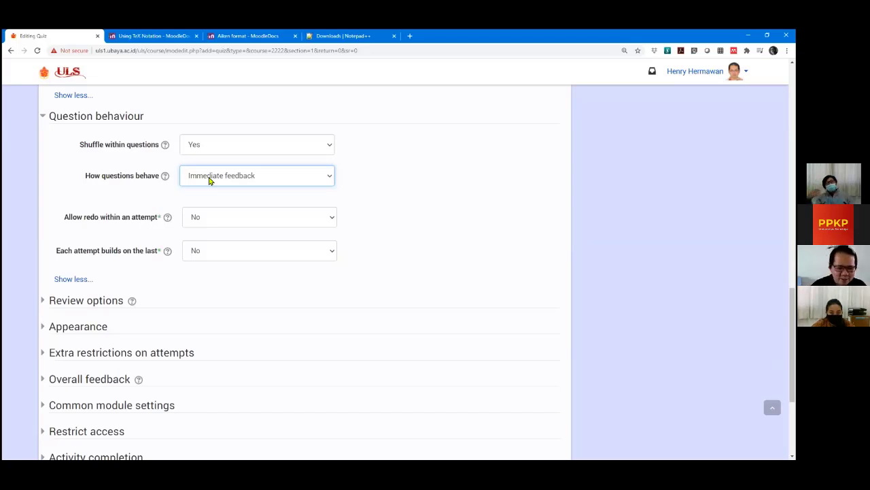
Try Allow redo within an attempt at Yes, then set it back to No.
click(229, 219)
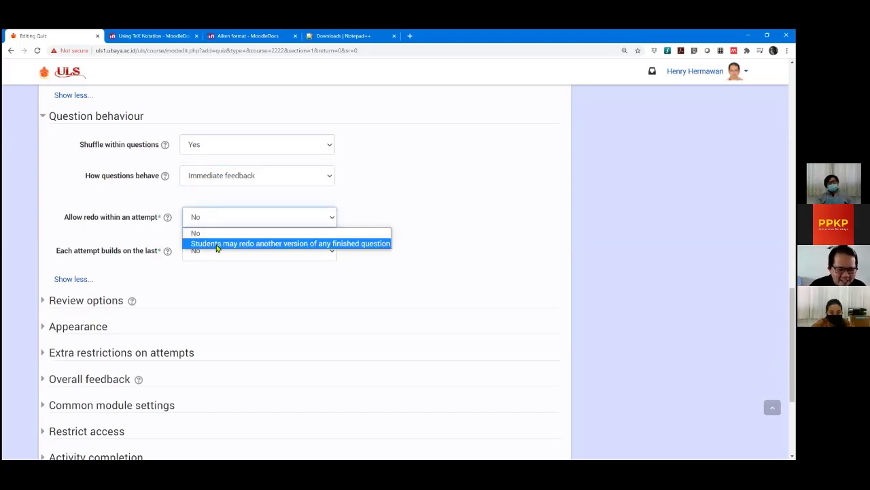
click(219, 244)
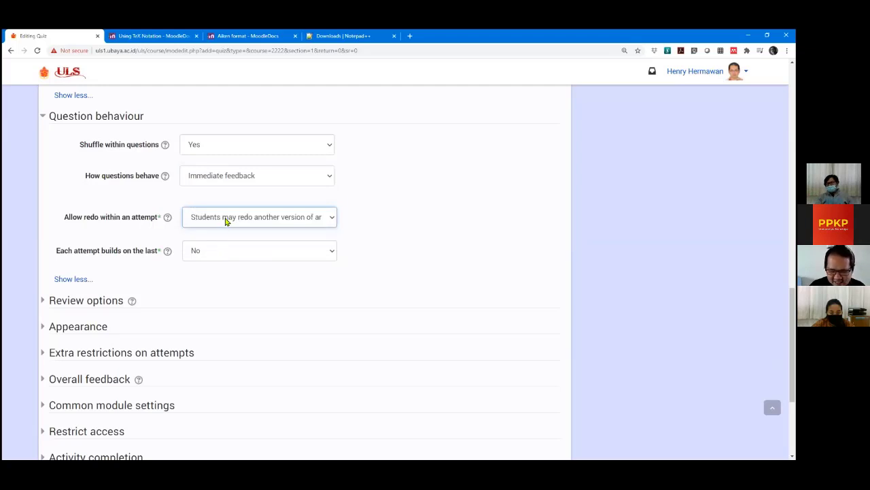
click(225, 220)
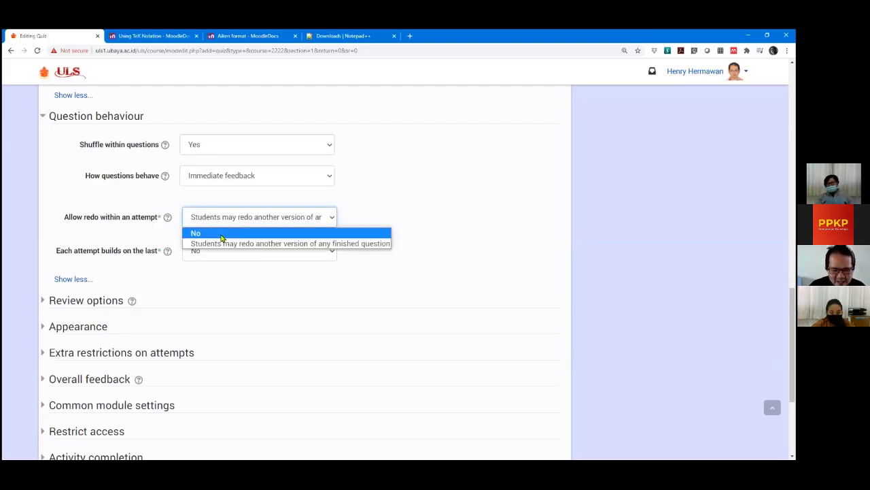
click(225, 235)
Set How questions behave back to Deferred feedback.
click(242, 178)
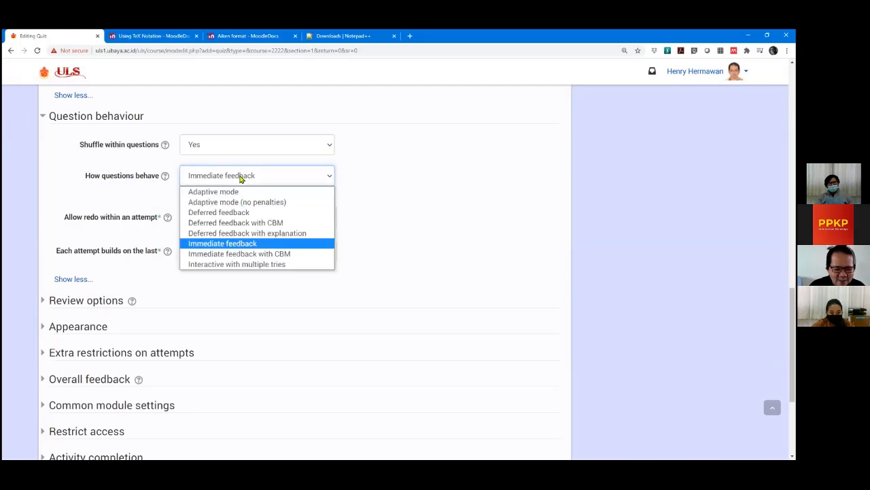
click(241, 178)
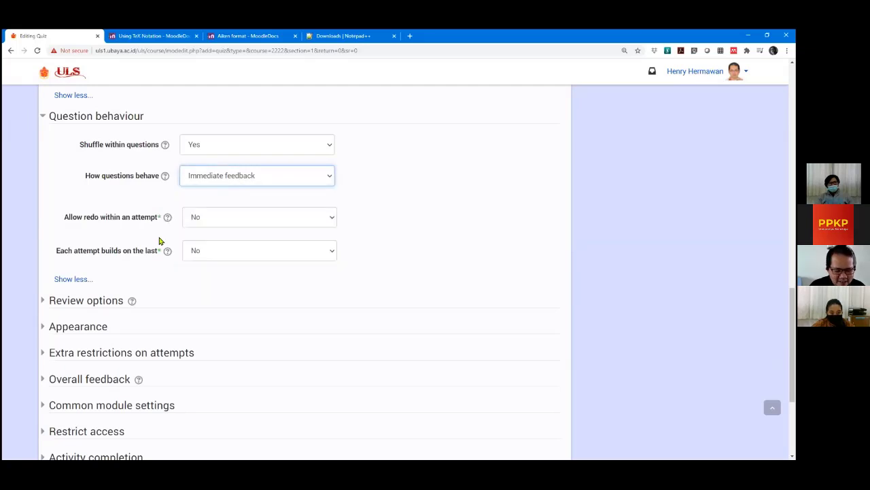
click(241, 180)
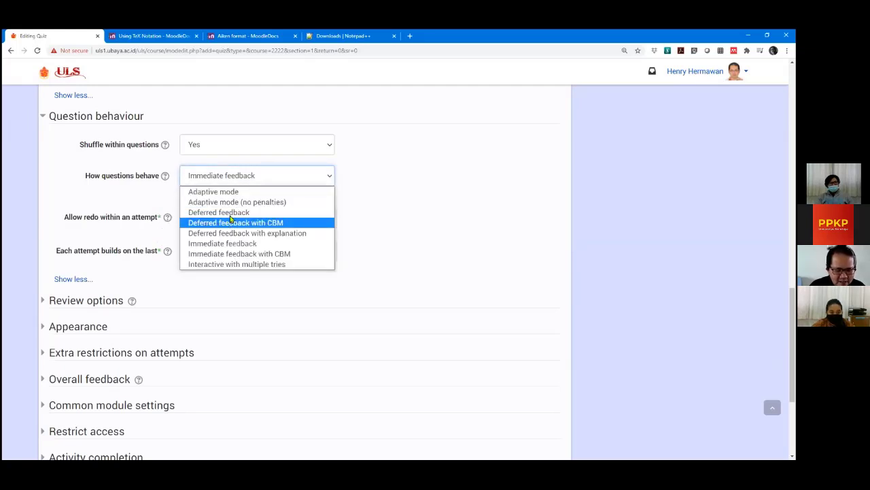
click(232, 212)
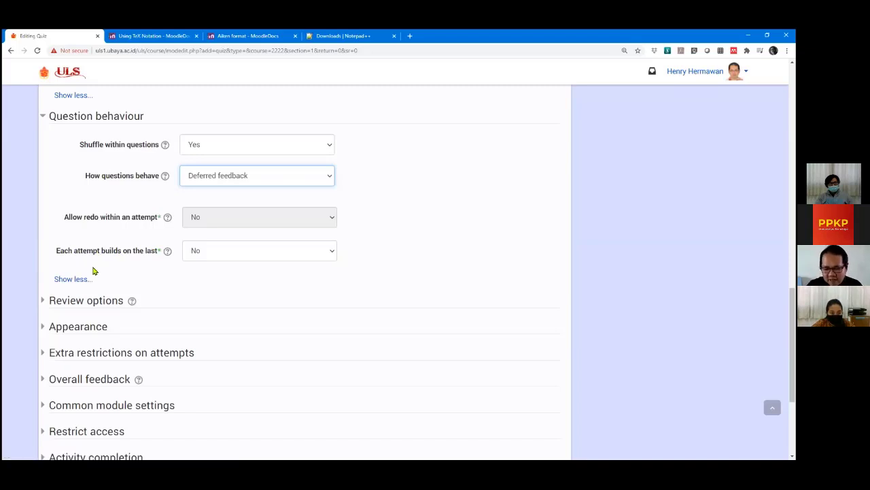
click(223, 250)
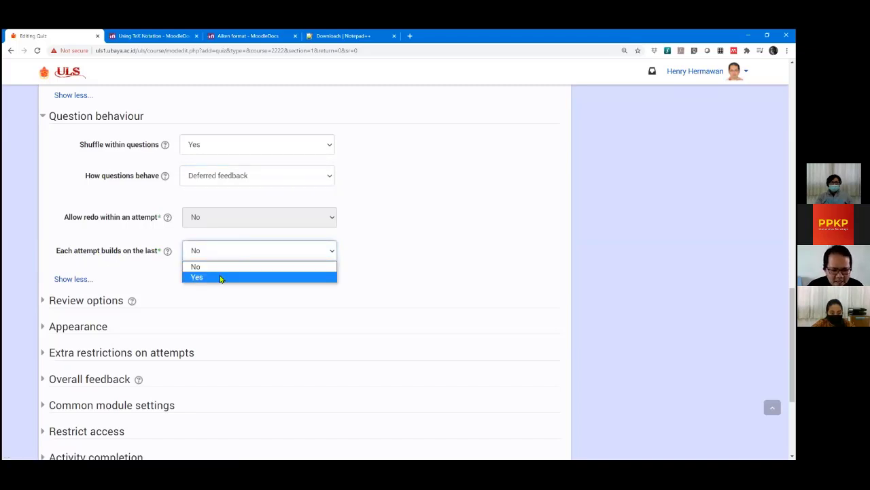
key(Return)
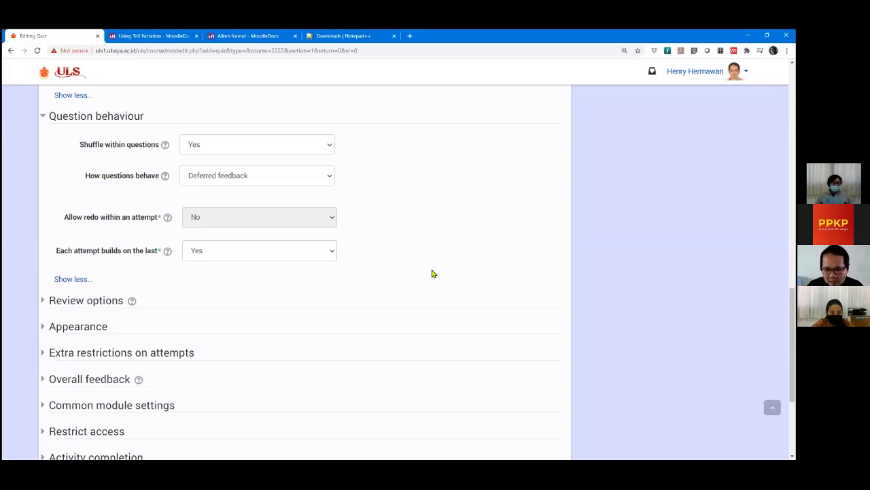
click(275, 253)
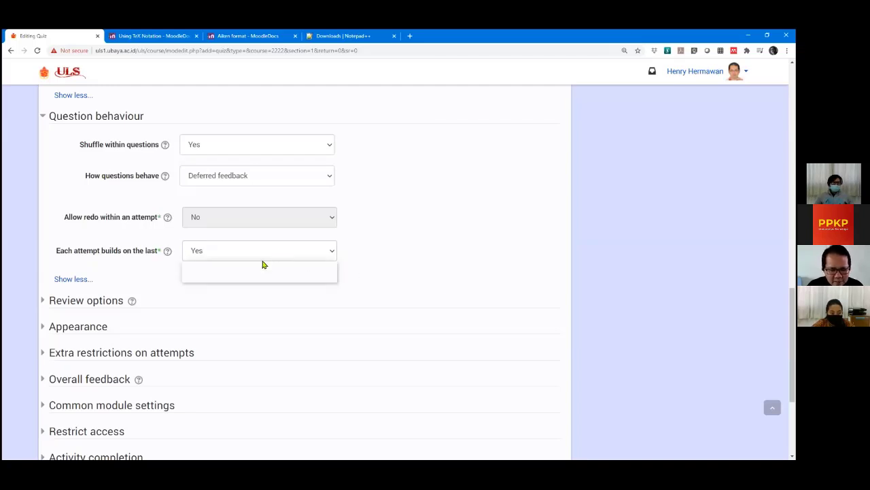
click(254, 273)
click(265, 257)
click(255, 266)
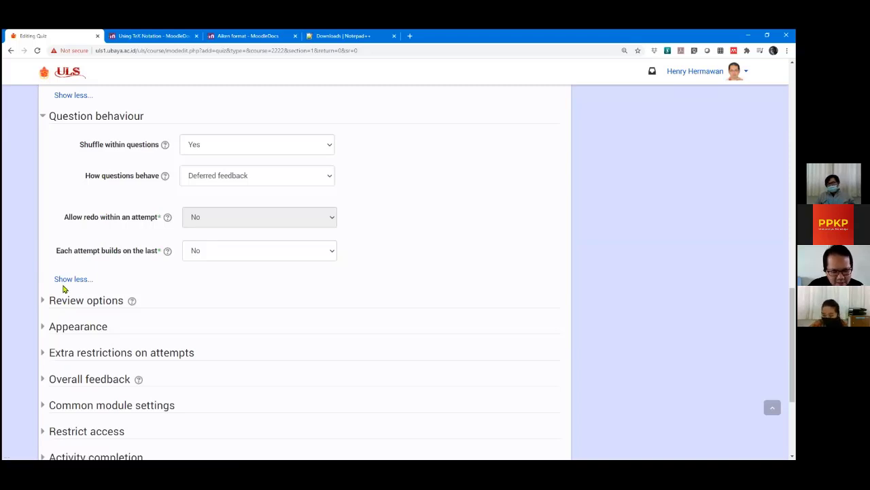
scroll(64, 286, down, 1)
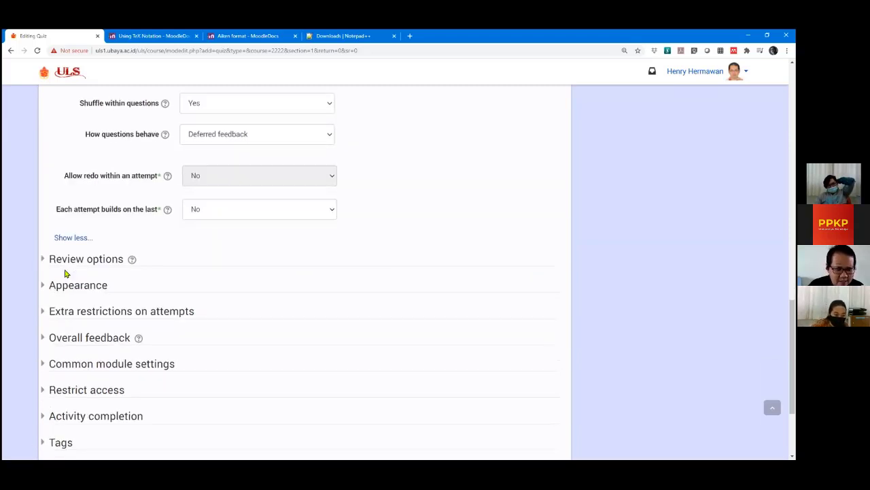
scroll(163, 261, up, 2)
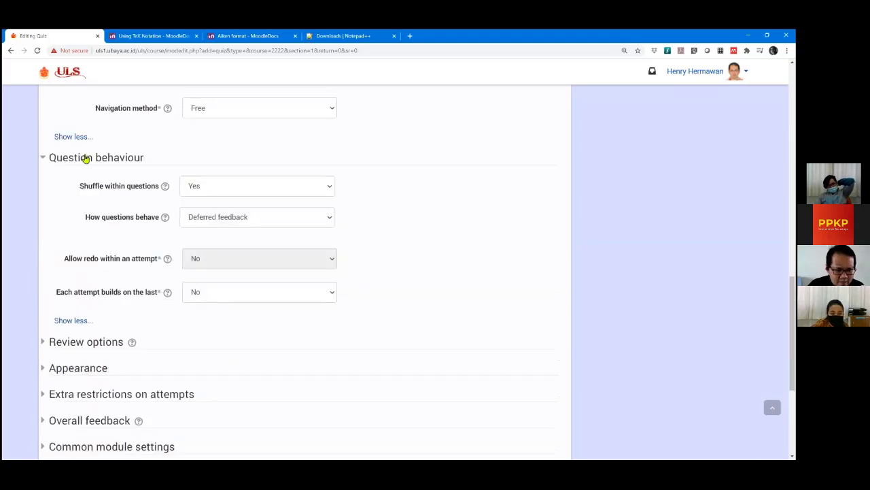
scroll(105, 174, down, 4)
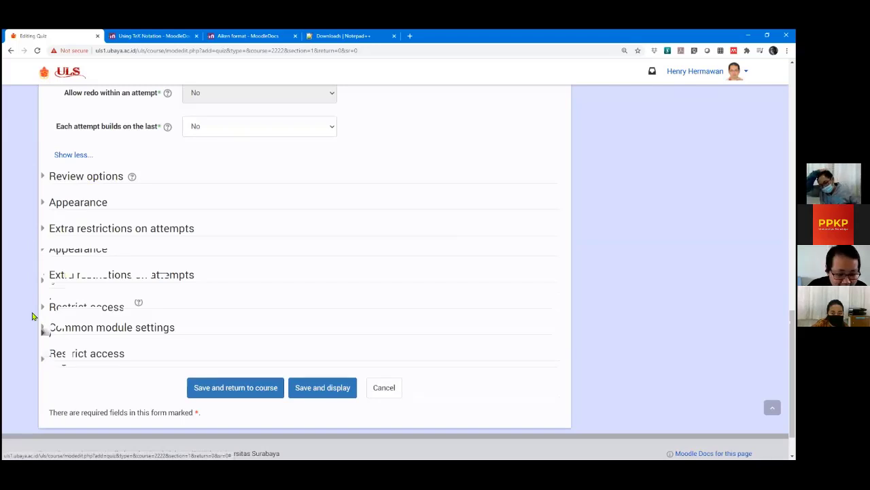
Expand Review options and scroll through its During and After the attempt checkboxes.
click(41, 178)
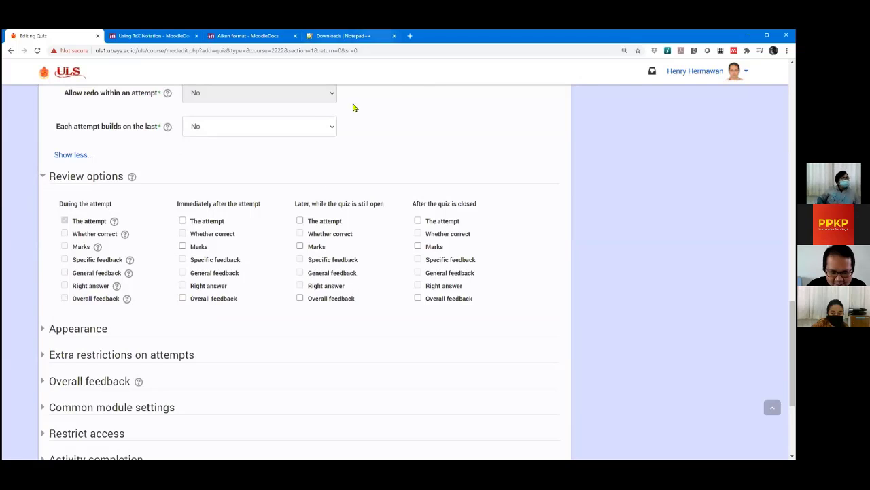
scroll(9, 203, down, 1)
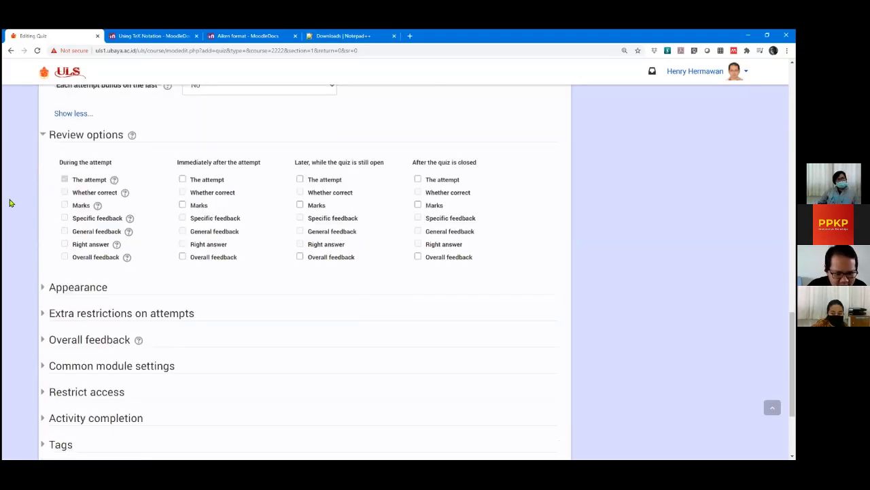
scroll(9, 203, up, 1)
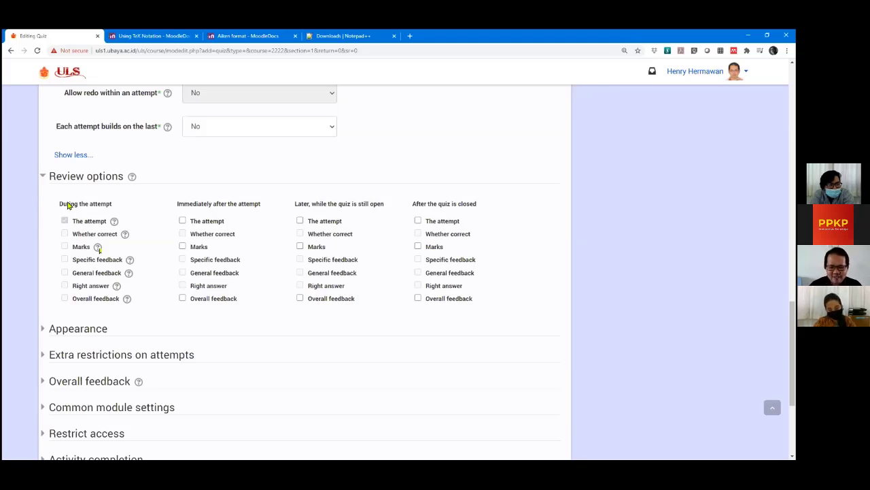
Set How questions behave to Immediate feedback.
scroll(184, 156, up, 3)
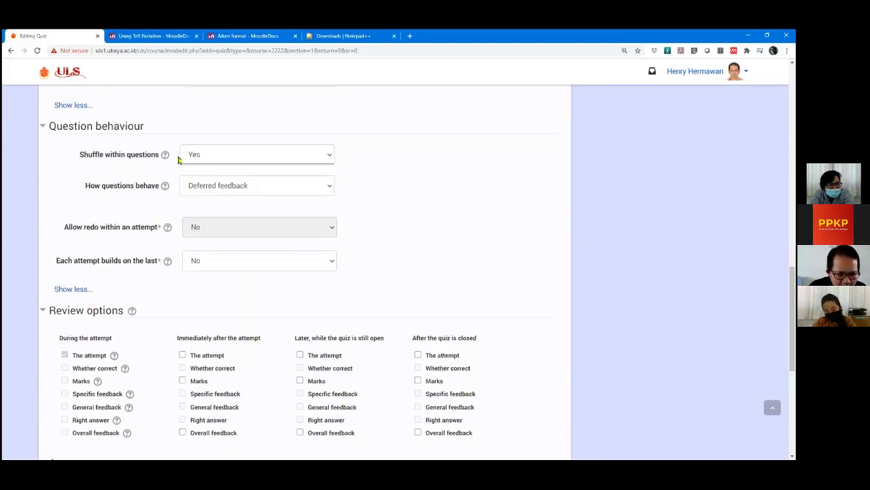
click(201, 225)
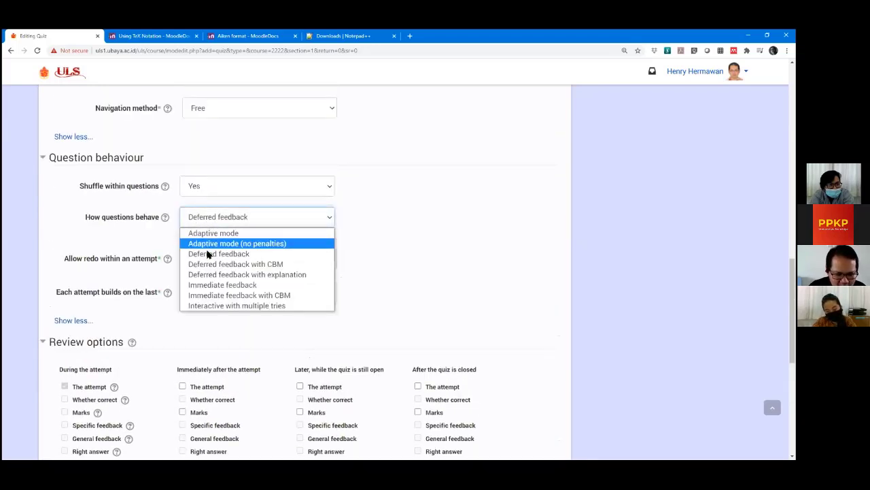
click(204, 250)
click(33, 238)
scroll(78, 248, down, 2)
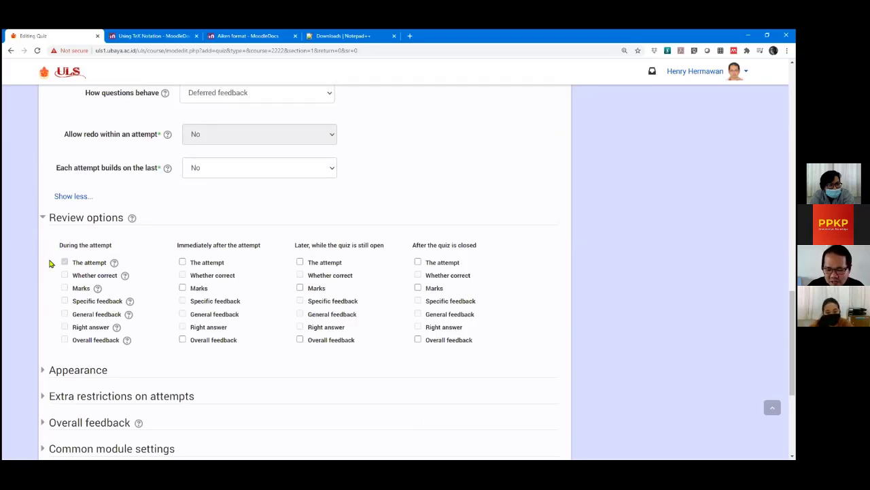
scroll(165, 229, up, 2)
click(180, 216)
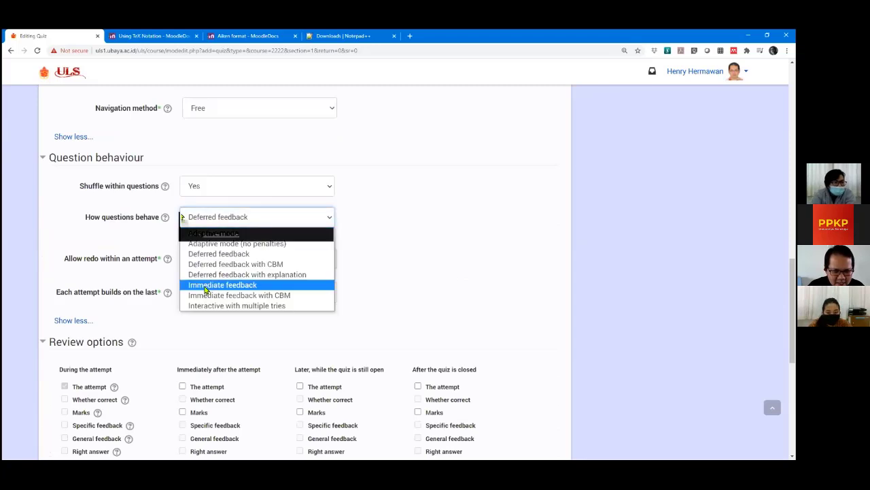
click(208, 283)
Under During the attempt, leave Whether correct, Marks and Specific feedback unticked.
scroll(29, 306, down, 1)
scroll(29, 307, down, 2)
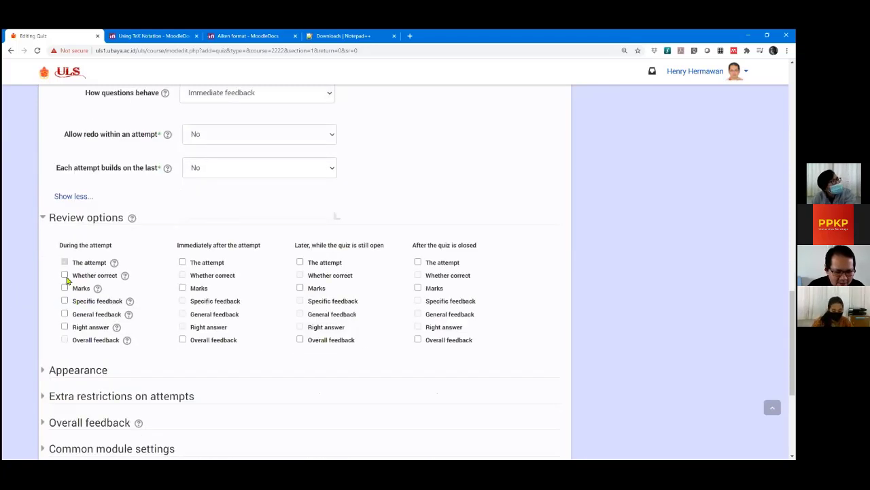
click(64, 275)
click(64, 287)
click(65, 301)
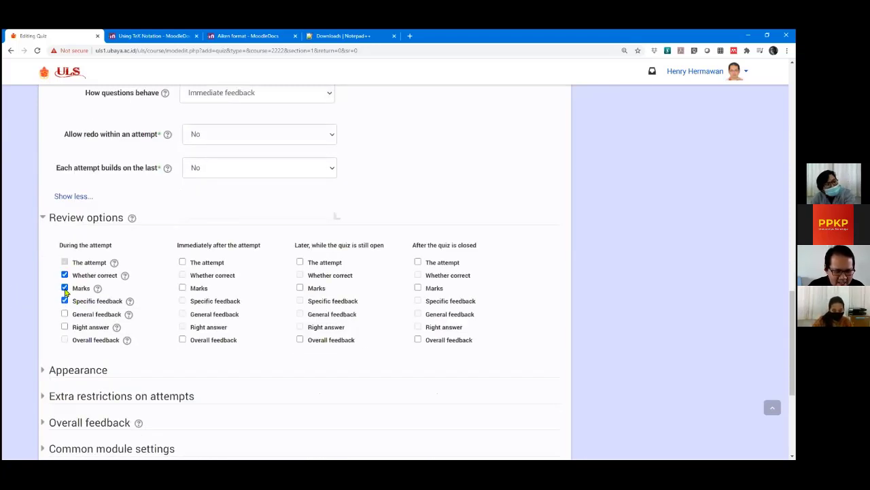
click(65, 274)
click(65, 300)
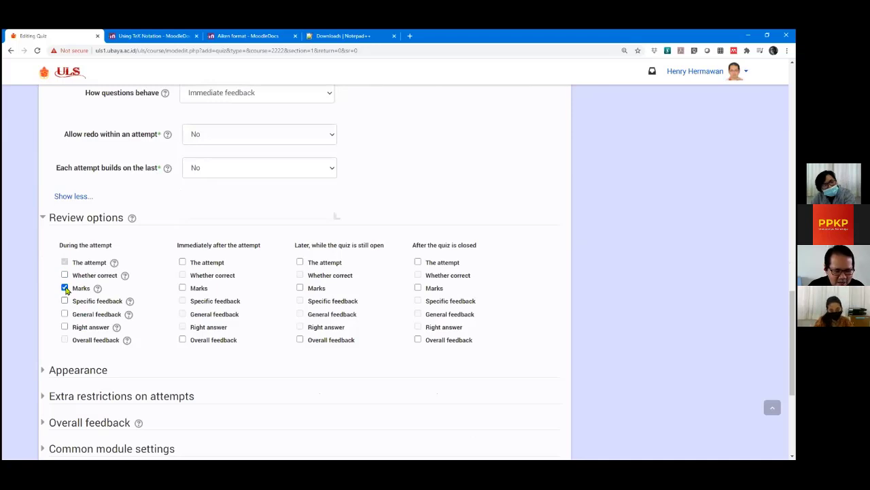
click(65, 287)
click(65, 275)
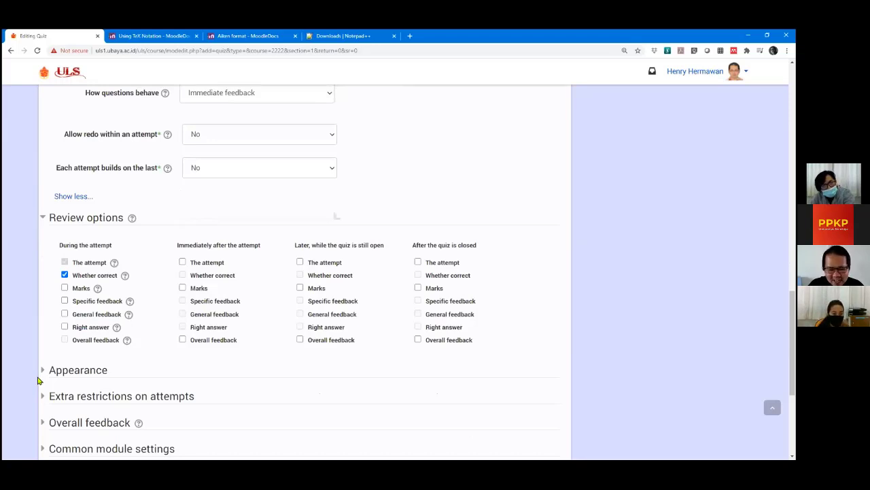
click(65, 275)
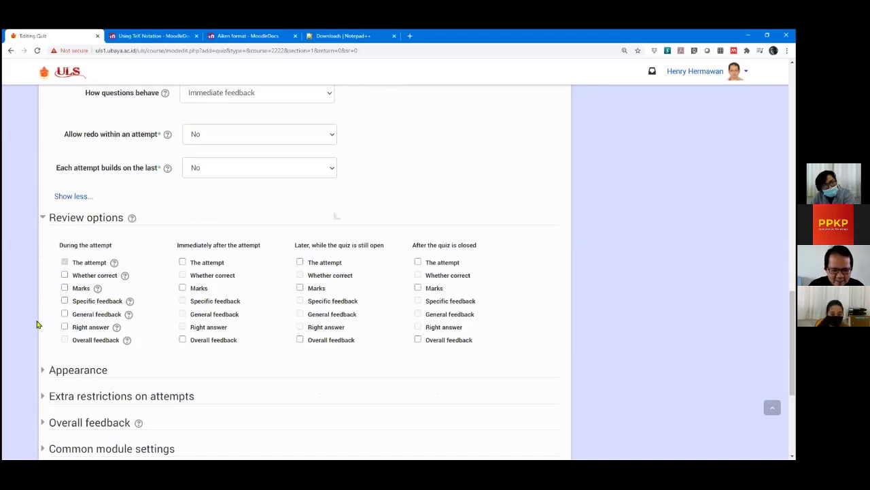
Set How questions behave to Deferred feedback.
scroll(197, 203, up, 1)
click(217, 136)
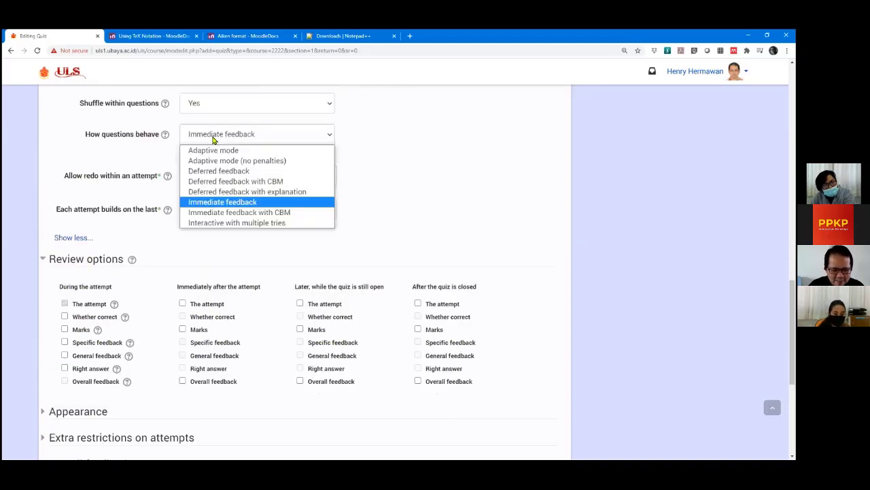
click(206, 172)
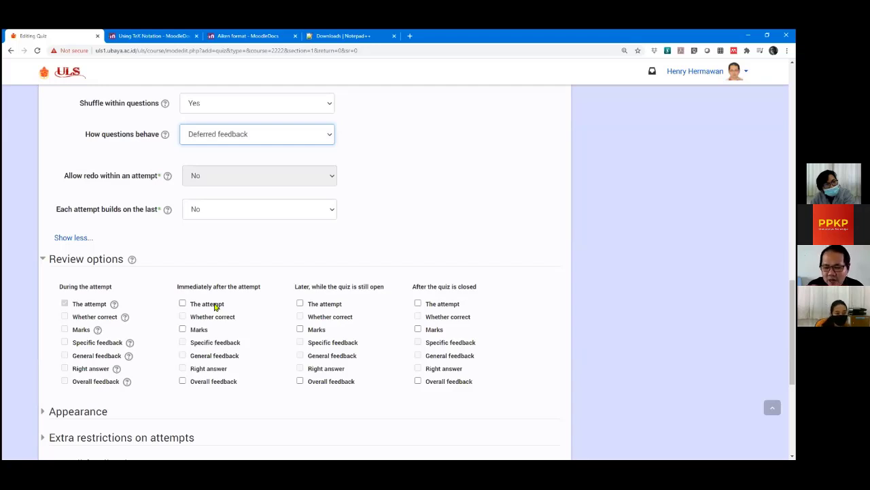
Tick Marks and Overall feedback under Immediately after the attempt.
click(182, 329)
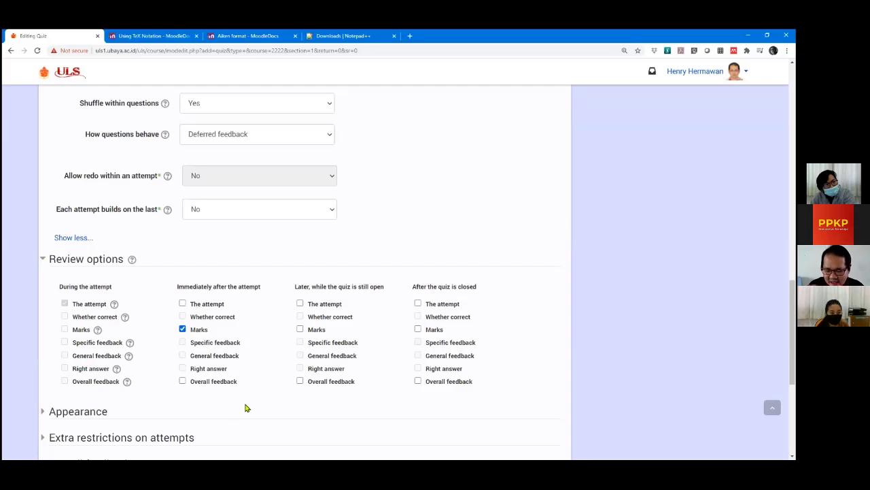
scroll(246, 408, down, 1)
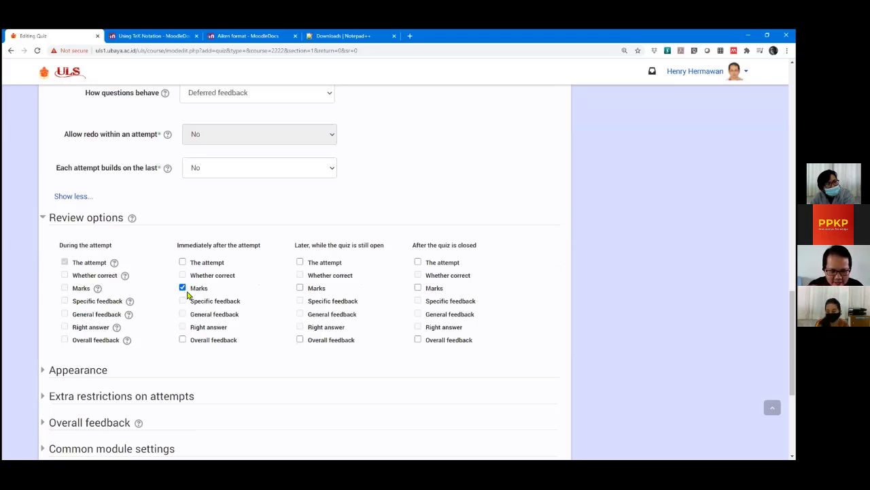
click(182, 339)
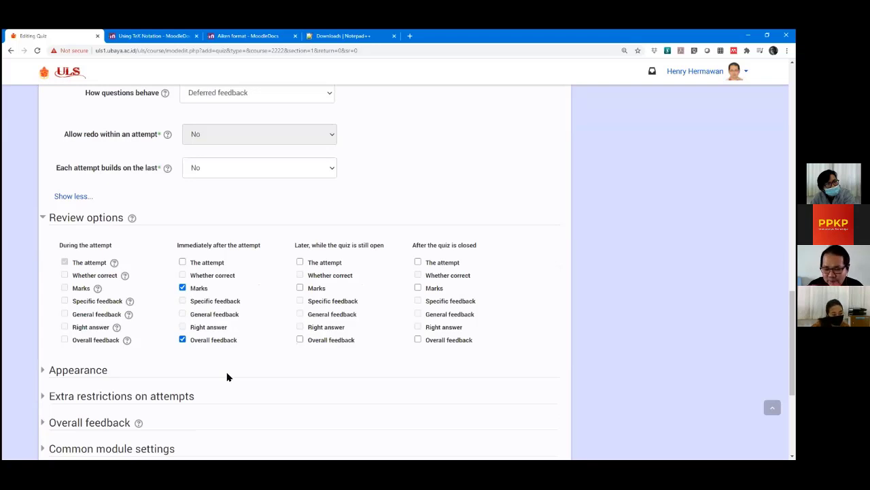
Expand Overall feedback and review its 100% to 0% grade boundaries and empty feedback boxes.
click(43, 422)
scroll(53, 276, down, 2)
scroll(53, 275, down, 2)
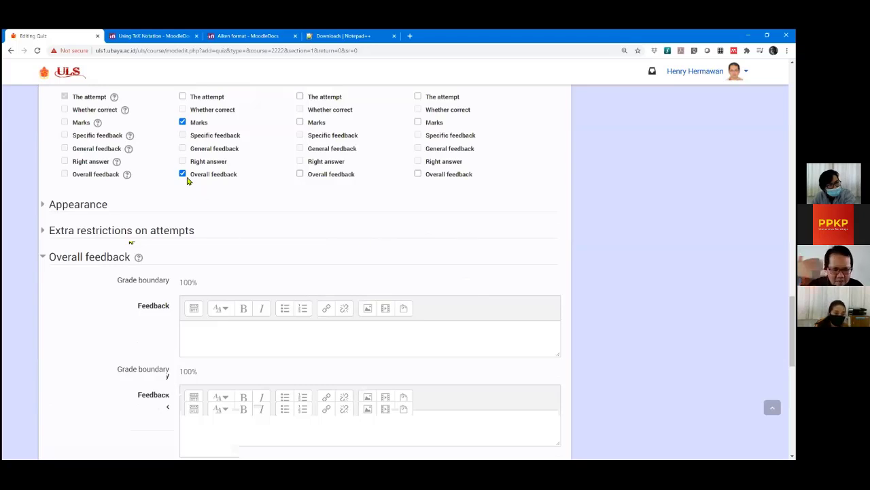
scroll(181, 266, down, 3)
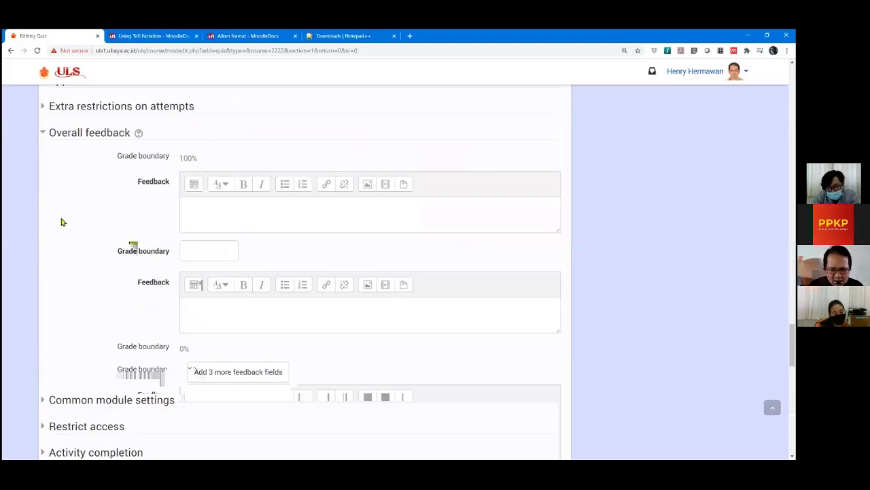
scroll(52, 169, up, 2)
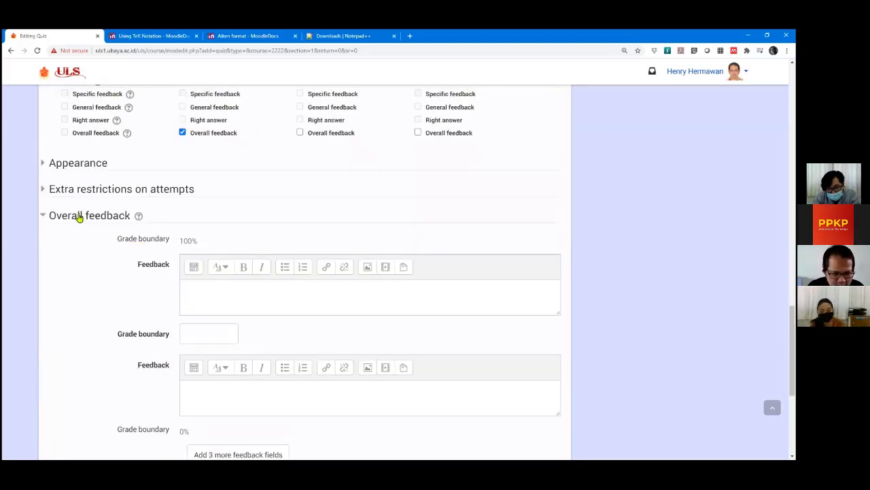
scroll(95, 279, up, 4)
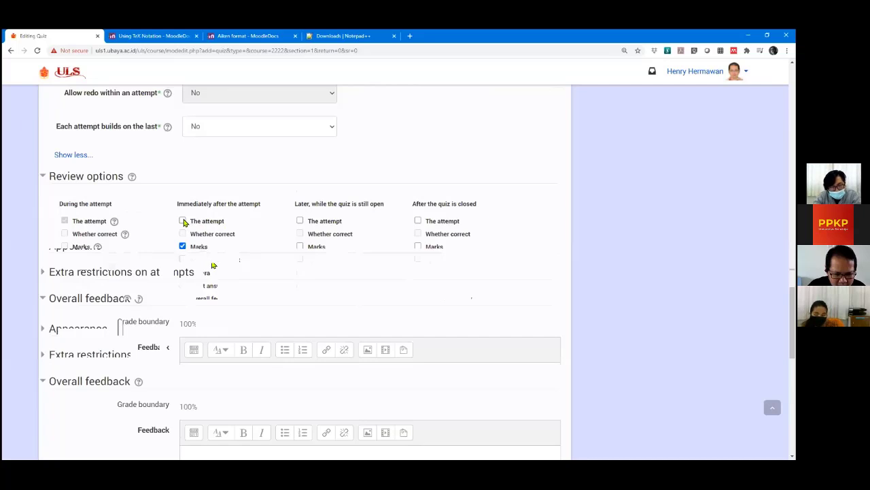
Tick The attempt and Whether correct under Immediately after the attempt, leaving Right answer unticked.
click(183, 222)
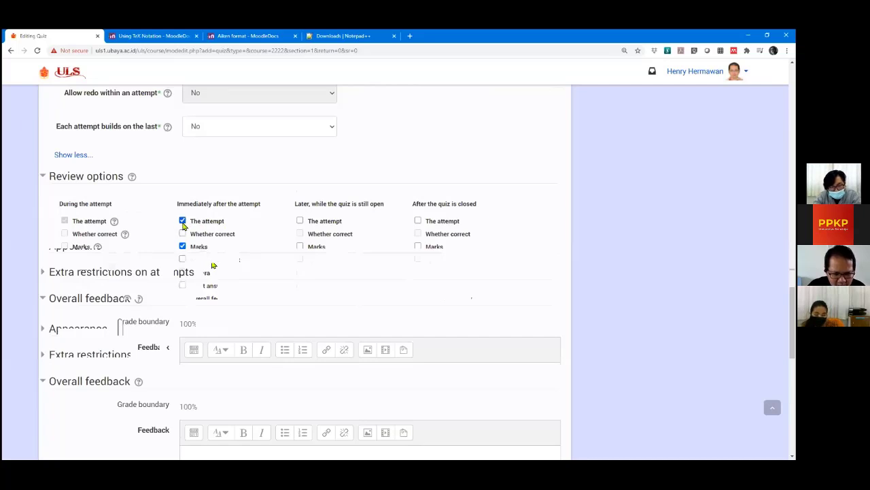
click(182, 233)
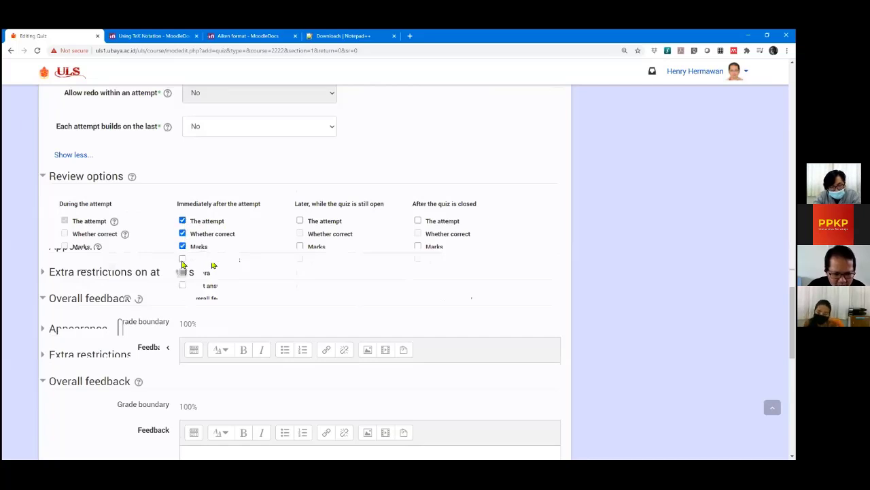
click(182, 259)
click(183, 273)
click(182, 285)
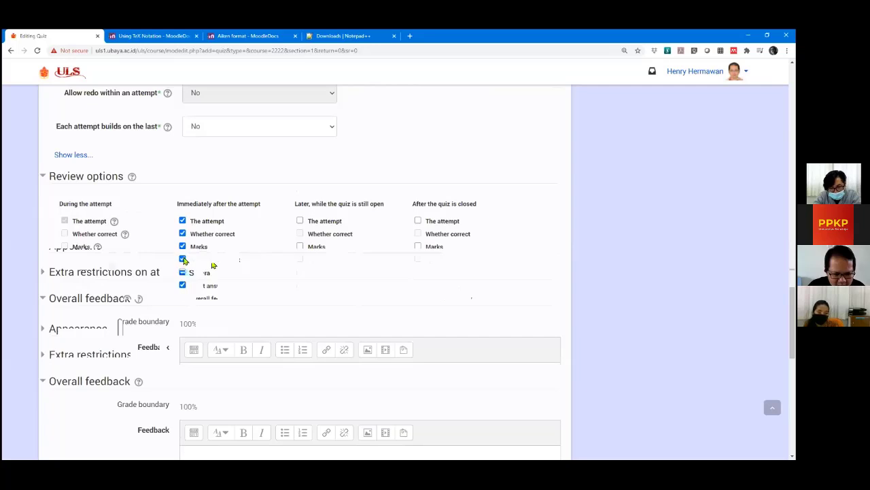
click(182, 273)
click(182, 285)
click(182, 233)
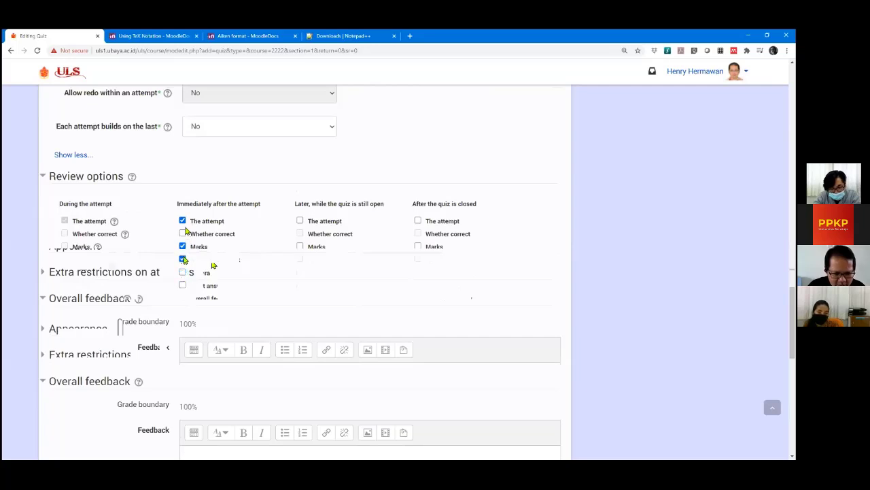
click(182, 221)
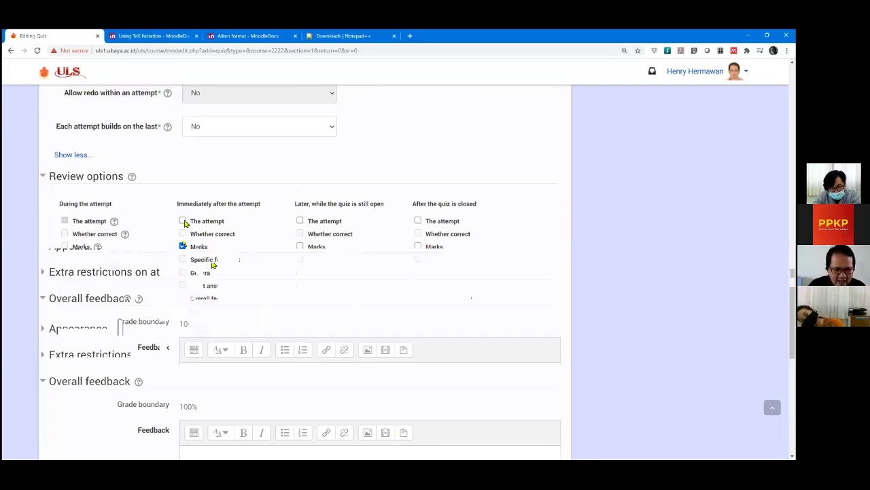
click(182, 221)
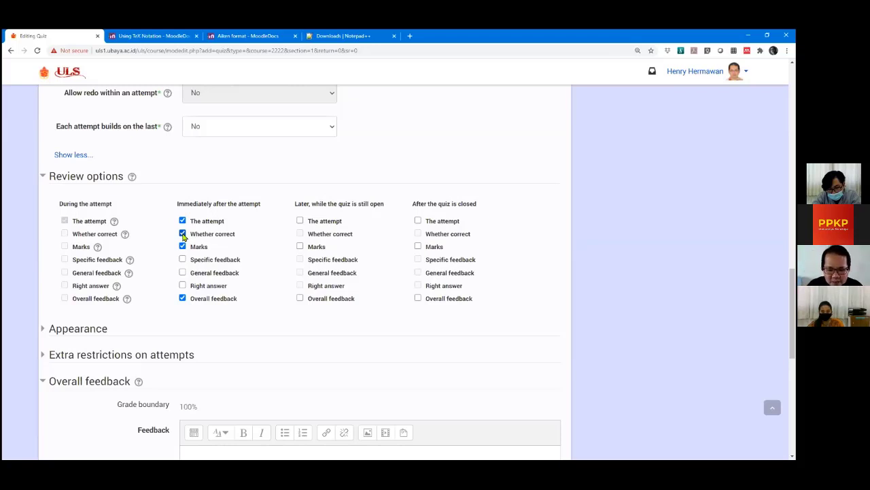
click(182, 286)
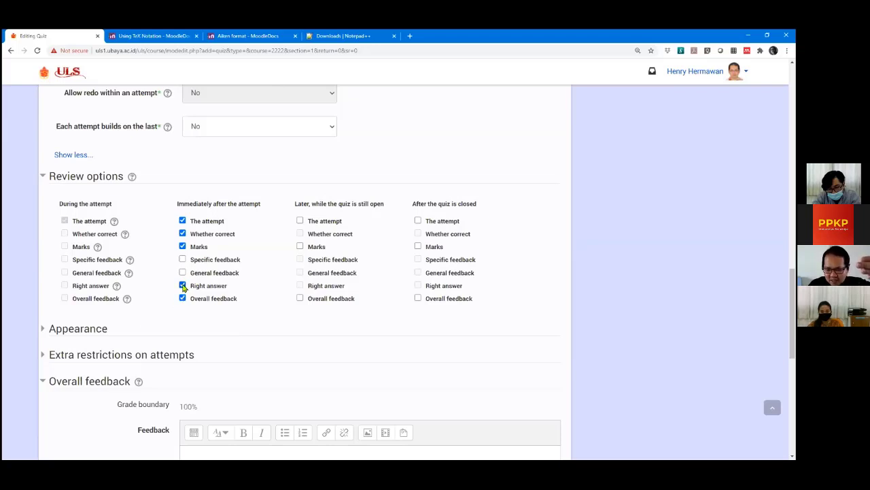
click(183, 286)
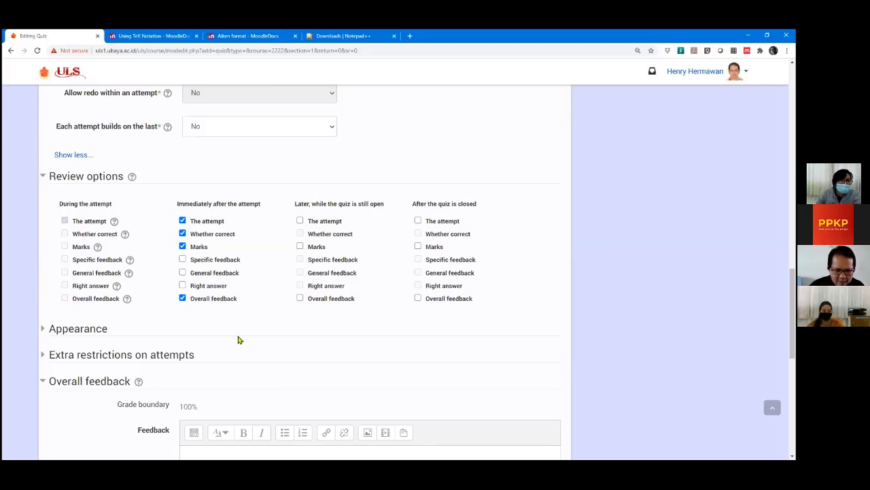
Untick The attempt, Whether correct, Specific and General feedback immediately after, keeping Marks and Overall feedback.
click(184, 261)
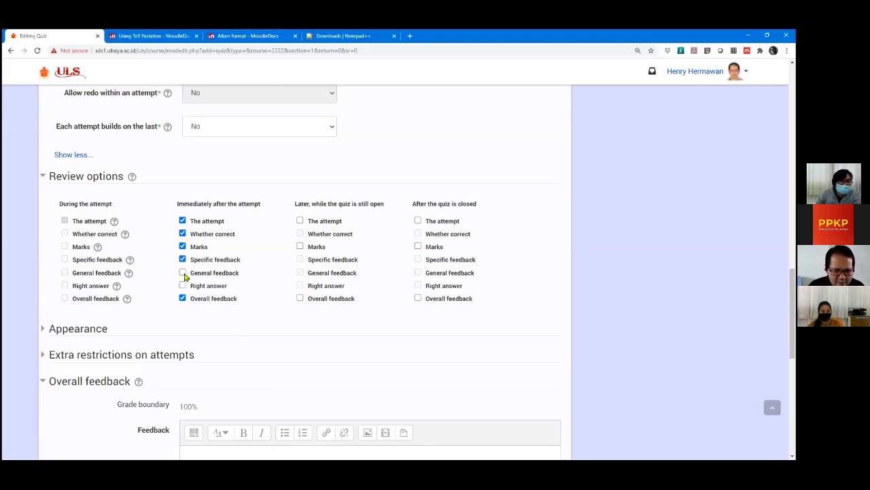
click(184, 273)
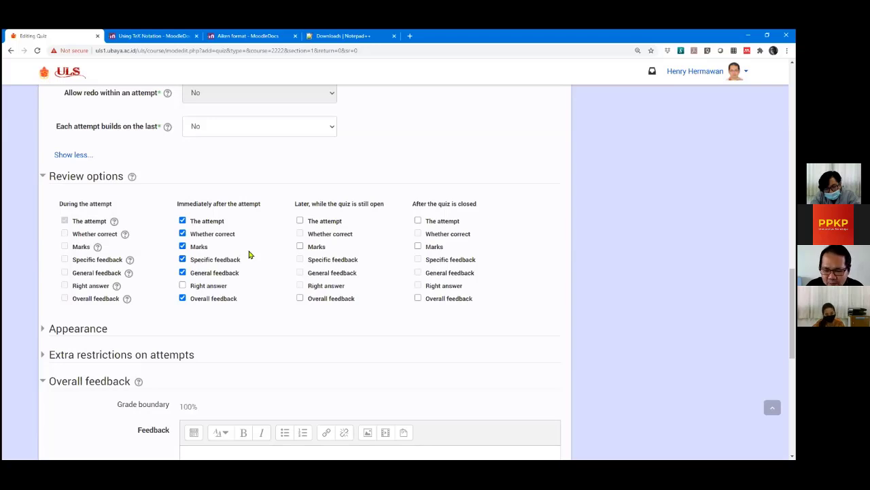
click(182, 260)
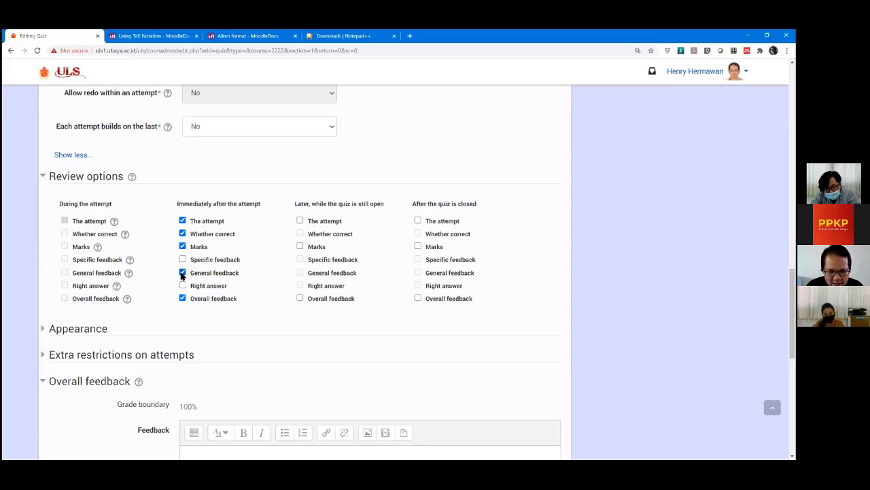
click(182, 272)
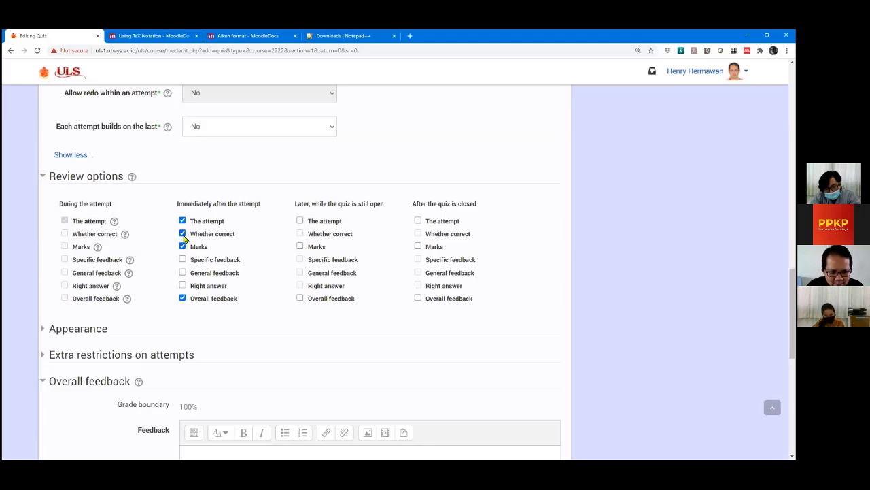
click(182, 233)
click(183, 222)
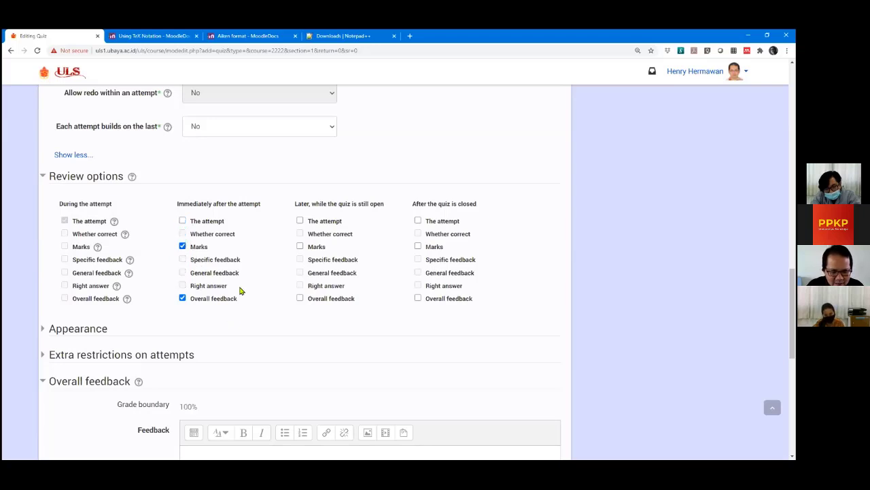
scroll(240, 289, down, 1)
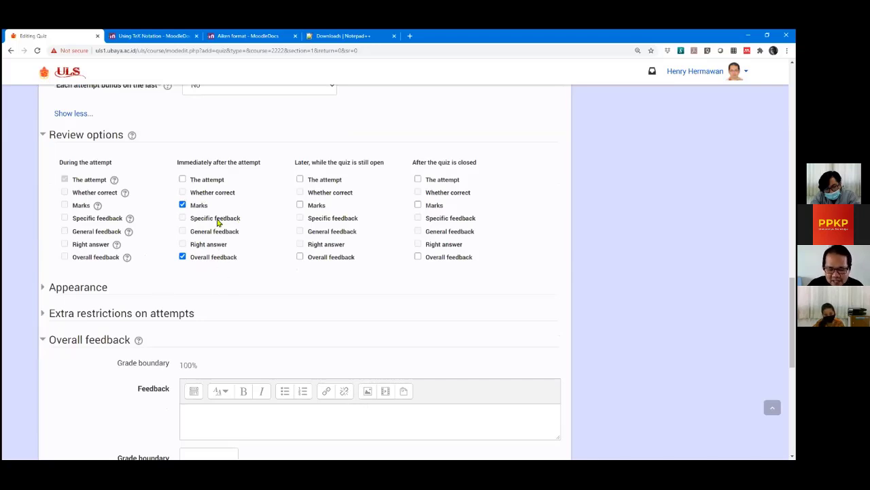
Untick Overall feedback under Immediately after the attempt, leaving only Marks ticked there.
scroll(244, 299, down, 2)
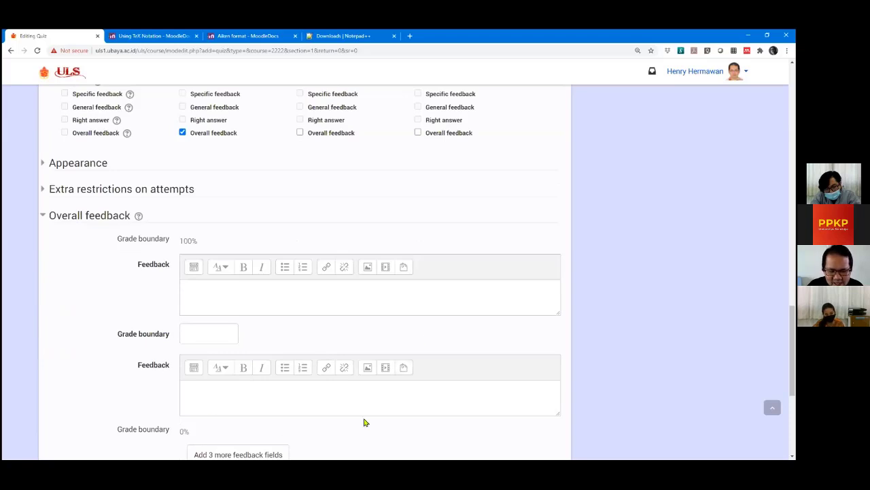
scroll(154, 301, up, 3)
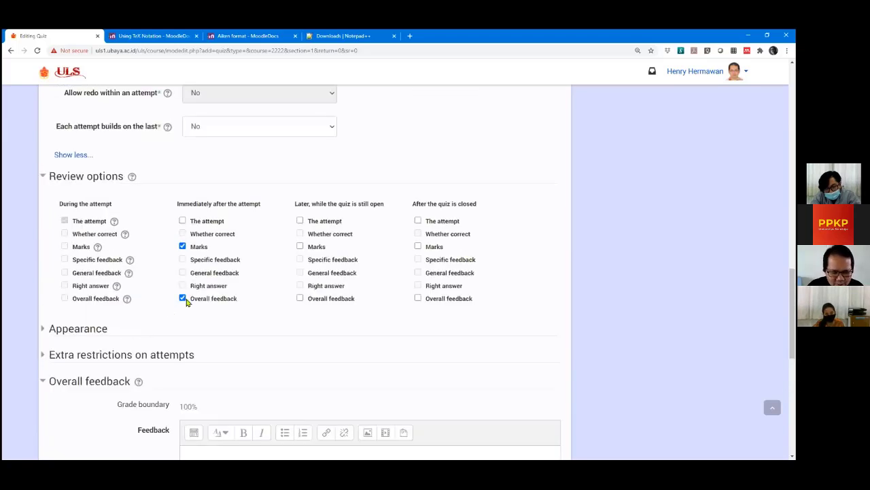
click(183, 298)
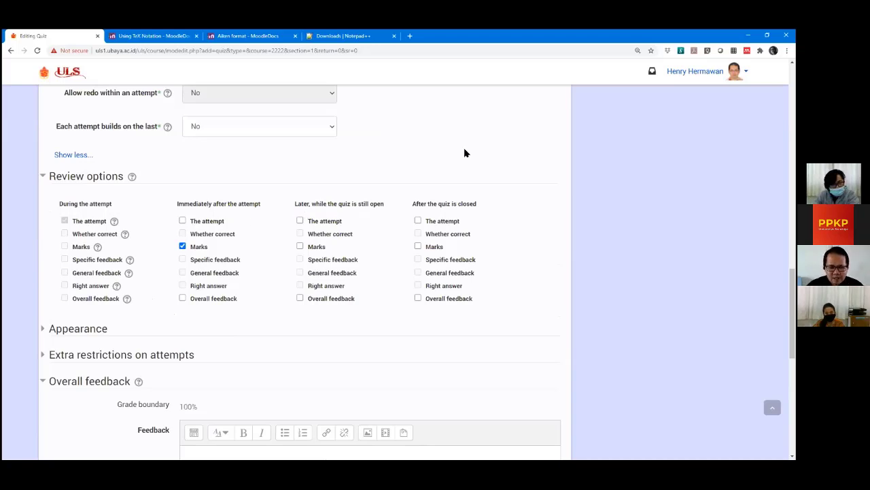
scroll(464, 164, up, 6)
scroll(455, 234, up, 5)
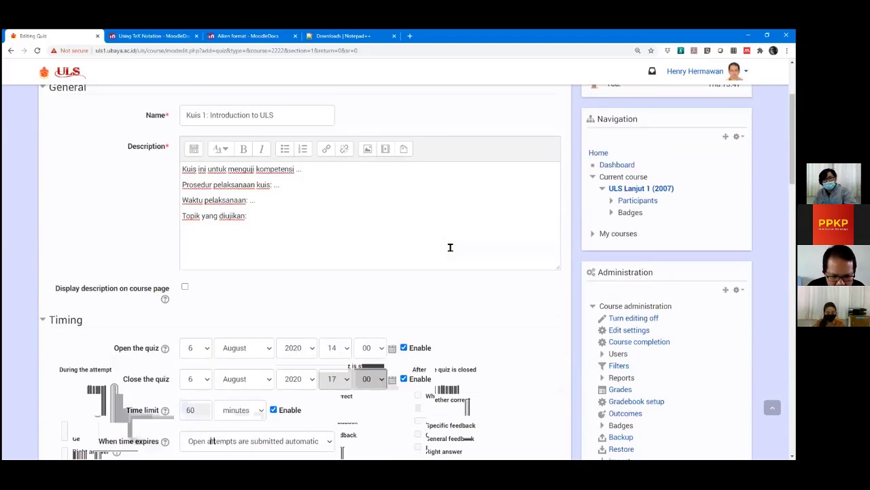
scroll(312, 244, down, 2)
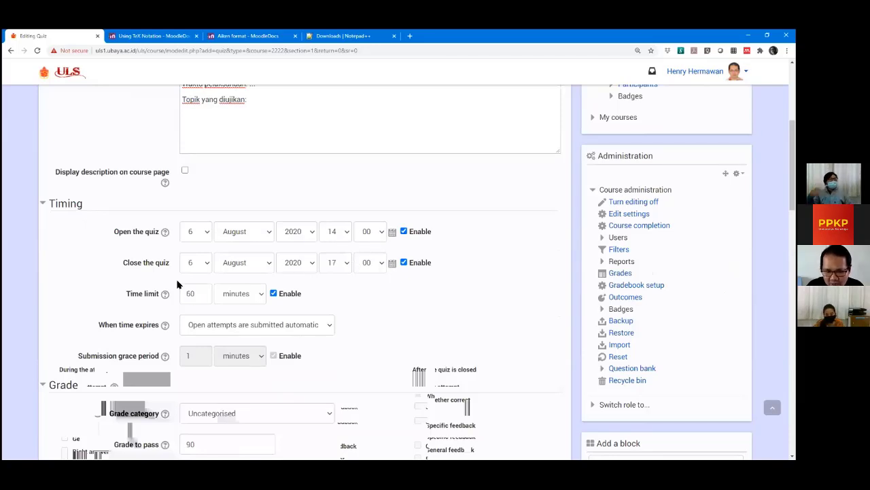
scroll(134, 313, down, 5)
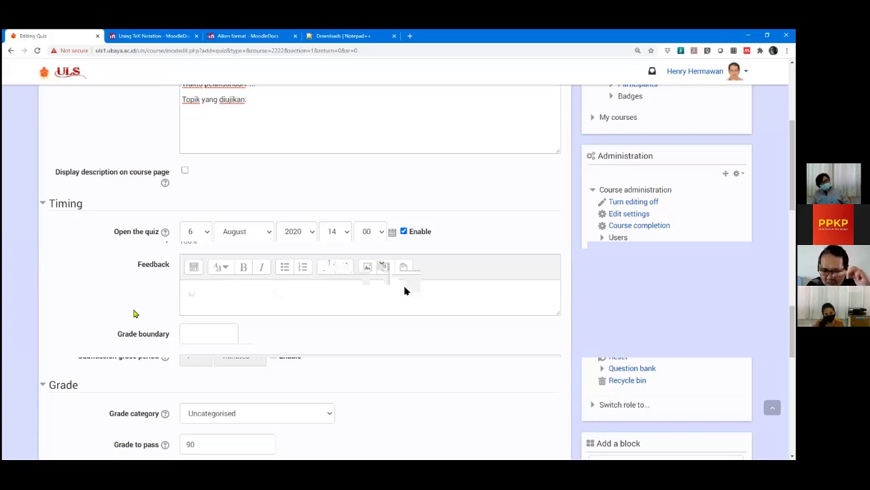
scroll(406, 291, down, 15)
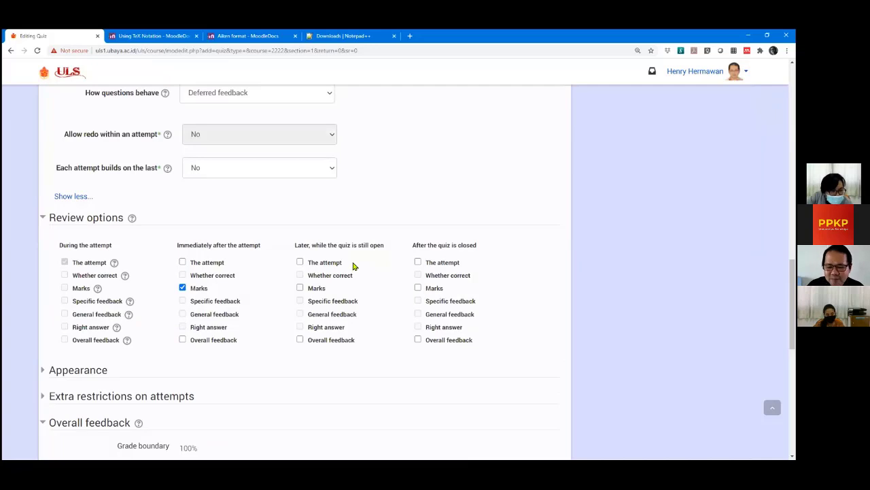
Under 'Later, while the quiz is still open', leave only Marks ticked, clearing The attempt, Whether correct and Right answer.
scroll(358, 267, down, 1)
click(300, 246)
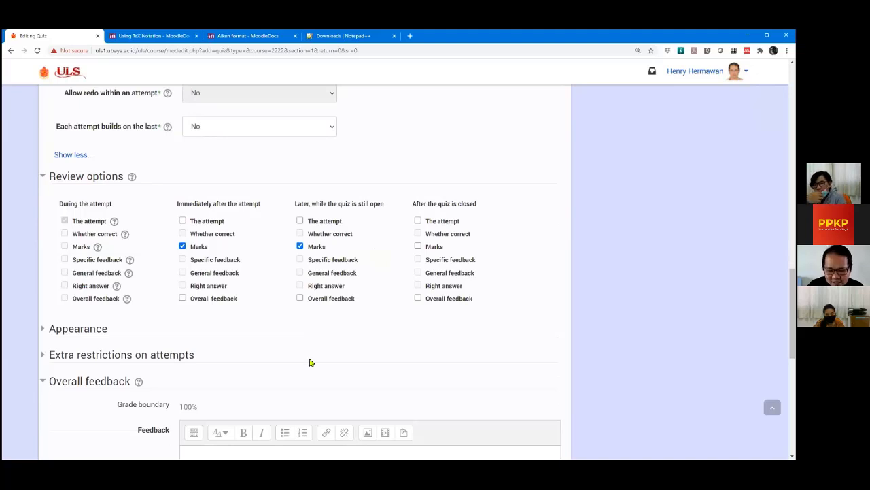
click(300, 246)
click(300, 220)
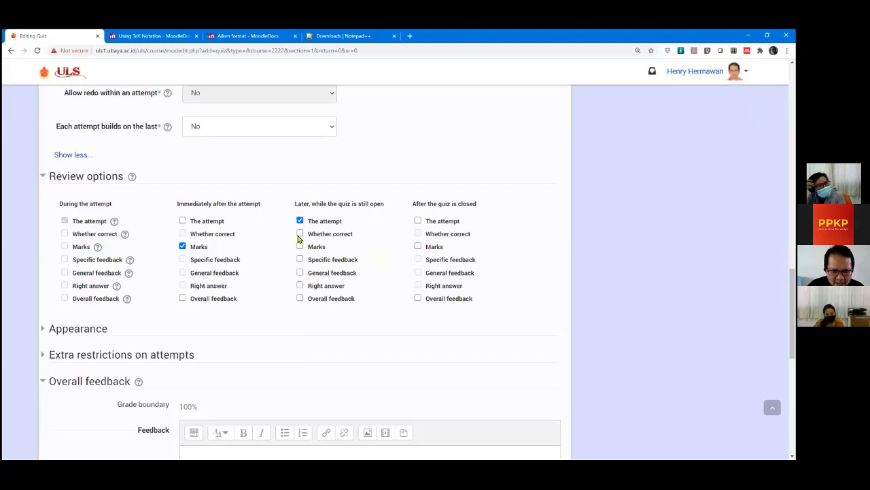
click(300, 233)
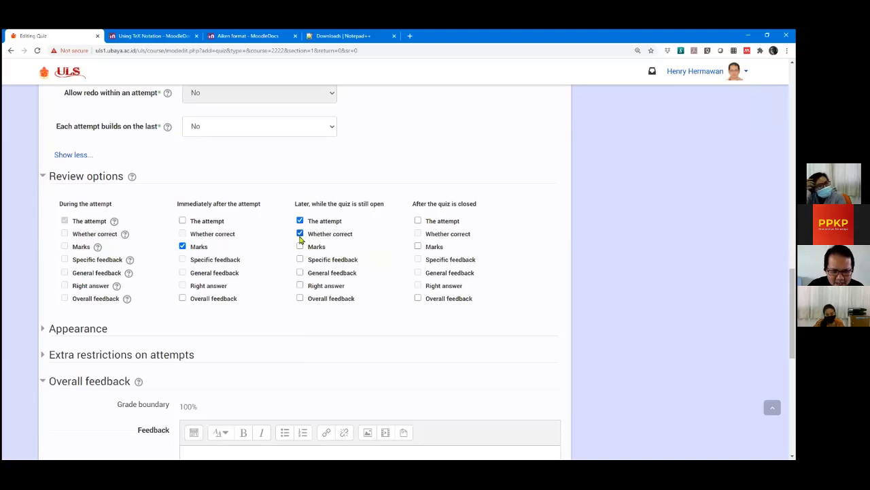
click(300, 286)
click(300, 233)
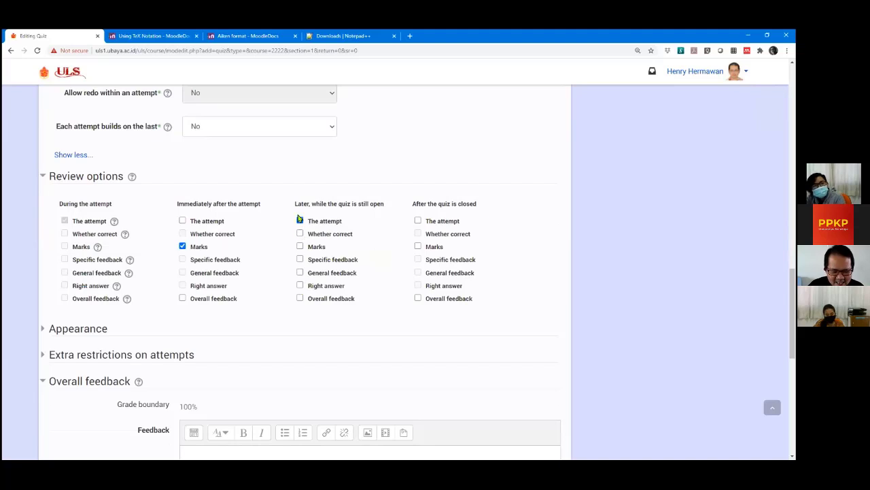
click(300, 220)
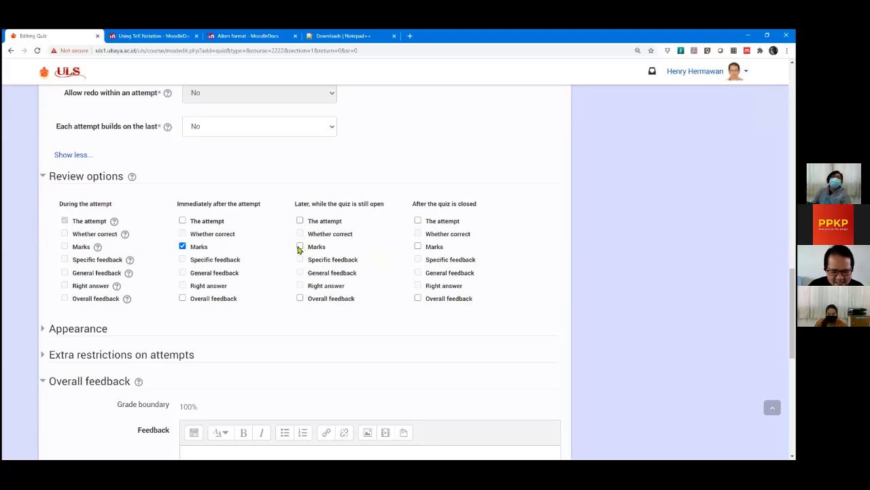
click(300, 246)
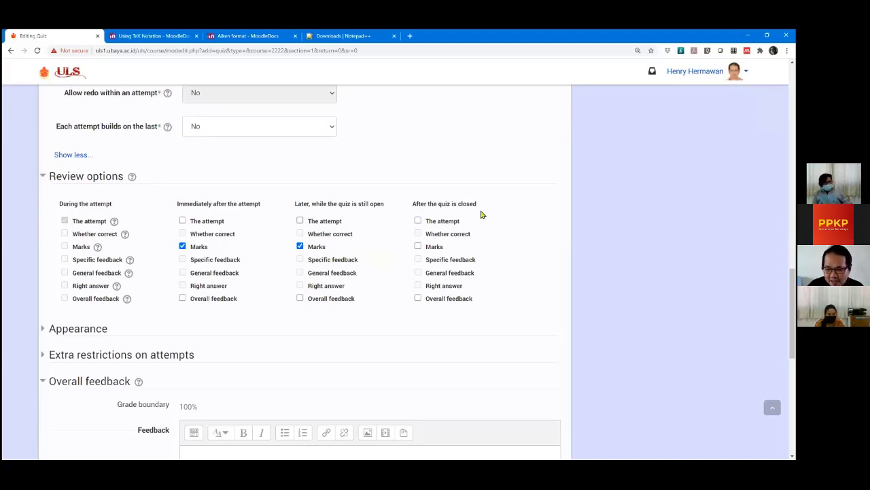
scroll(514, 249, up, 10)
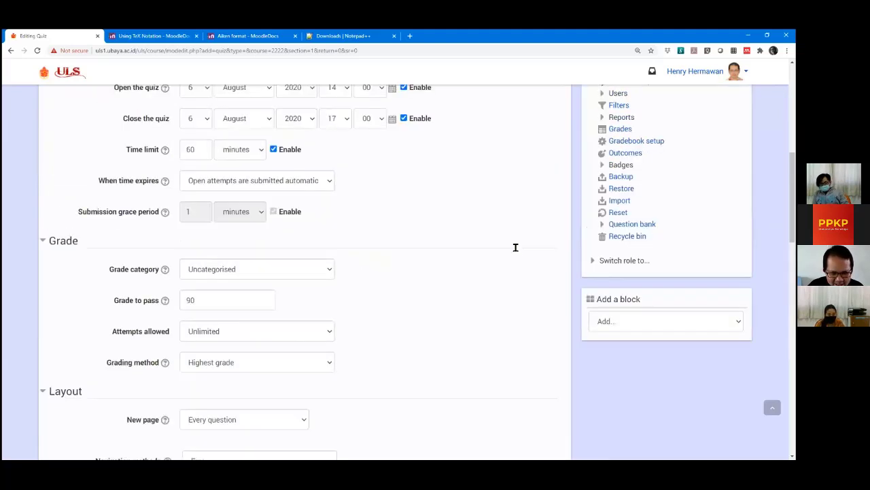
scroll(516, 247, up, 4)
scroll(462, 249, down, 2)
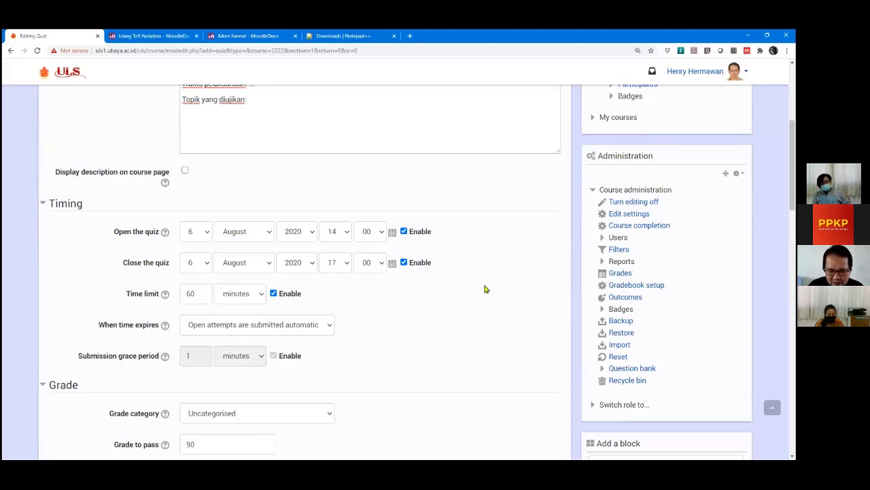
scroll(484, 288, down, 5)
scroll(486, 272, down, 5)
scroll(431, 163, up, 1)
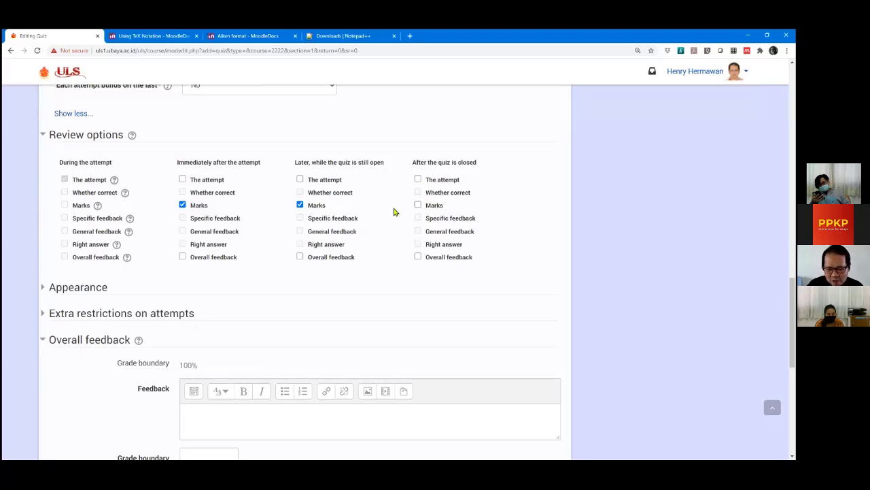
Tick Marks after the quiz is closed, then try The attempt and Right answer for immediate review.
click(418, 206)
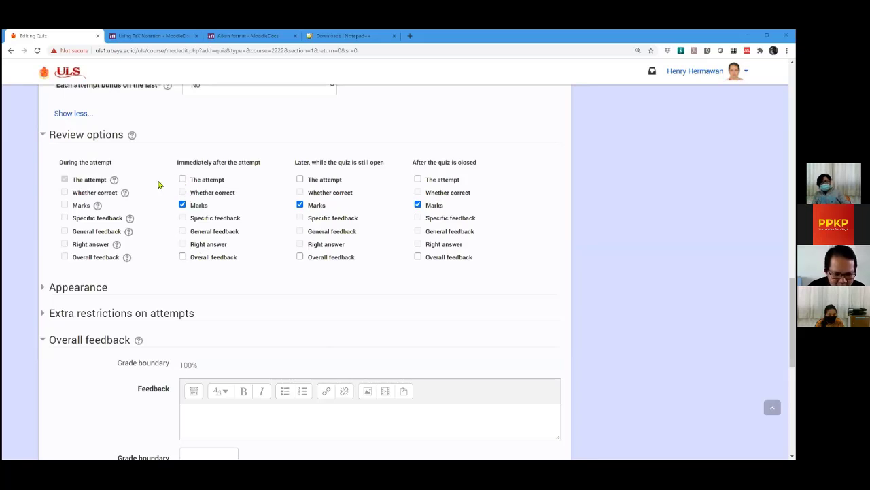
click(182, 179)
click(182, 244)
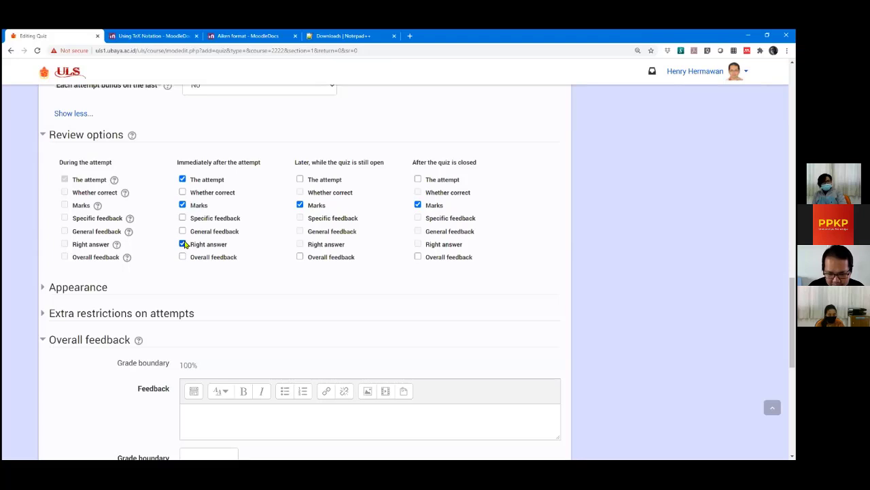
click(182, 244)
click(182, 180)
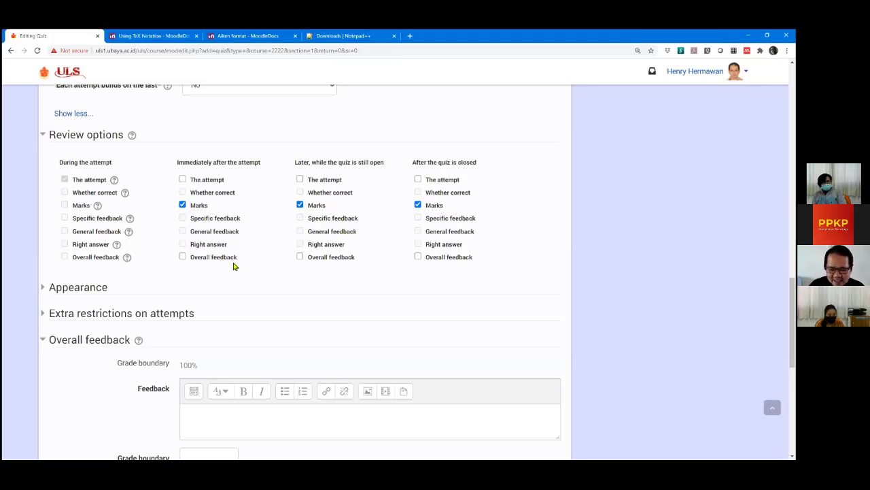
Tick The attempt, Whether correct and Right answer under 'Immediately after', then untick all three.
click(182, 180)
click(183, 192)
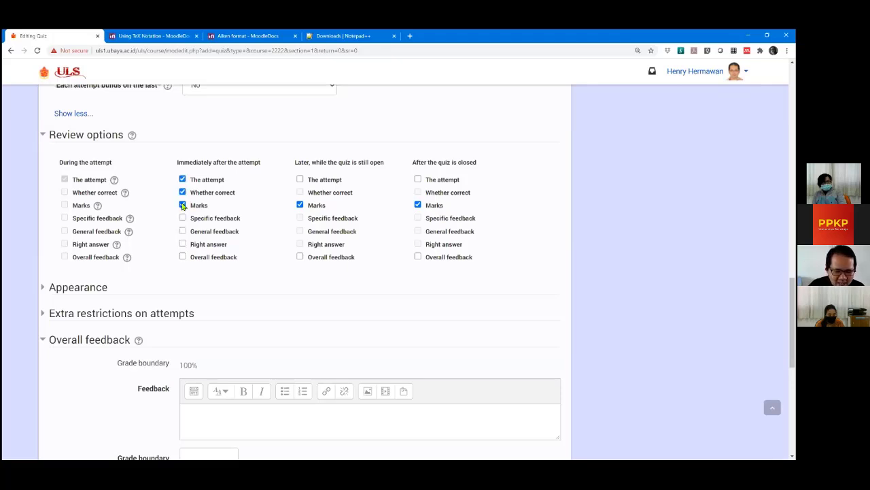
click(182, 244)
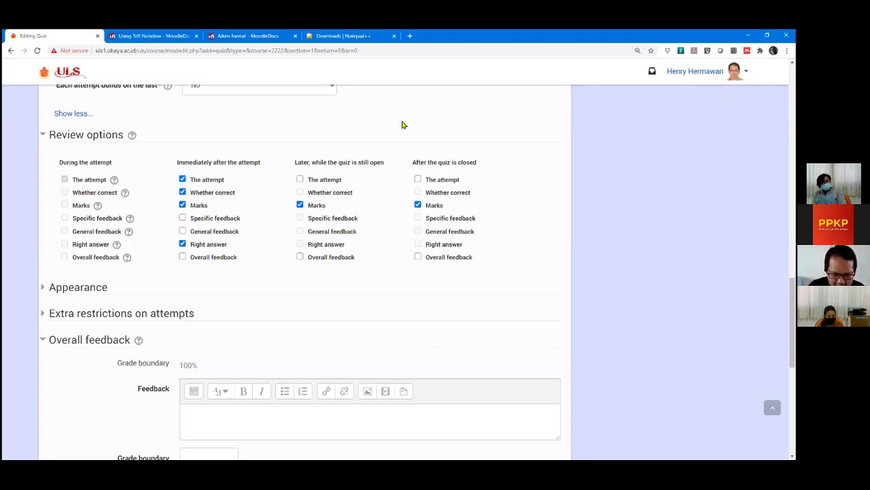
click(182, 245)
click(183, 192)
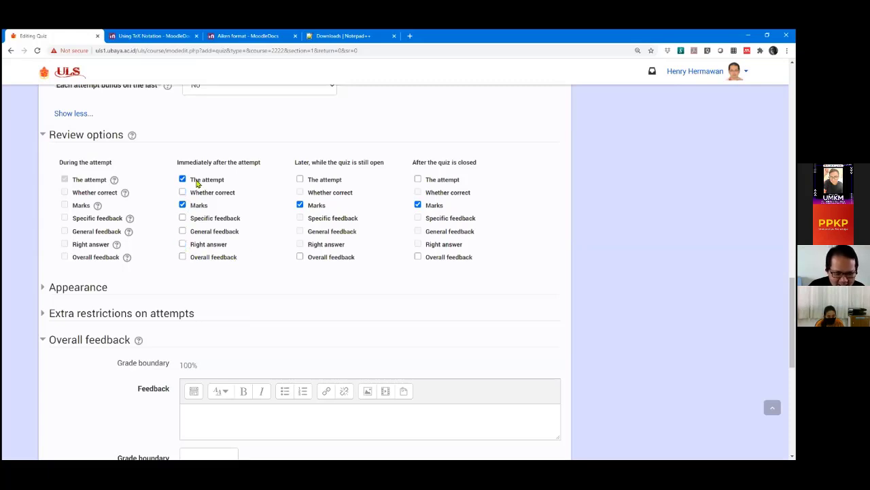
click(182, 178)
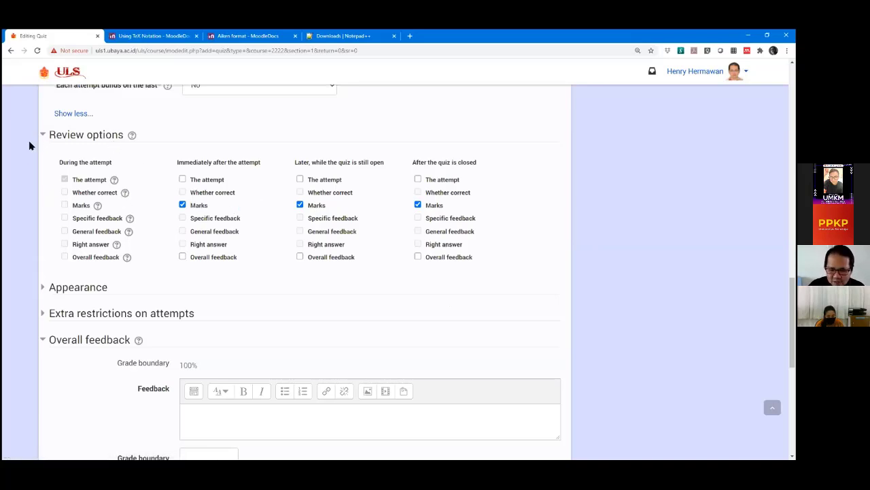
scroll(19, 157, up, 1)
scroll(19, 157, down, 1)
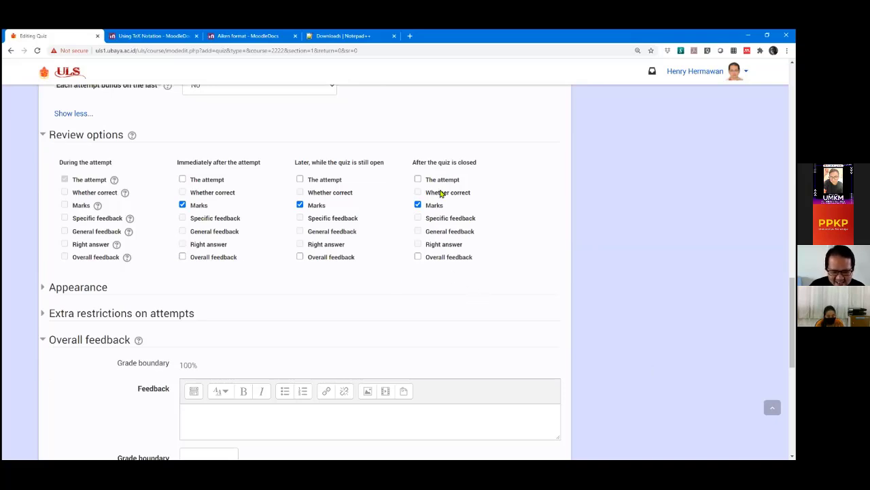
click(183, 179)
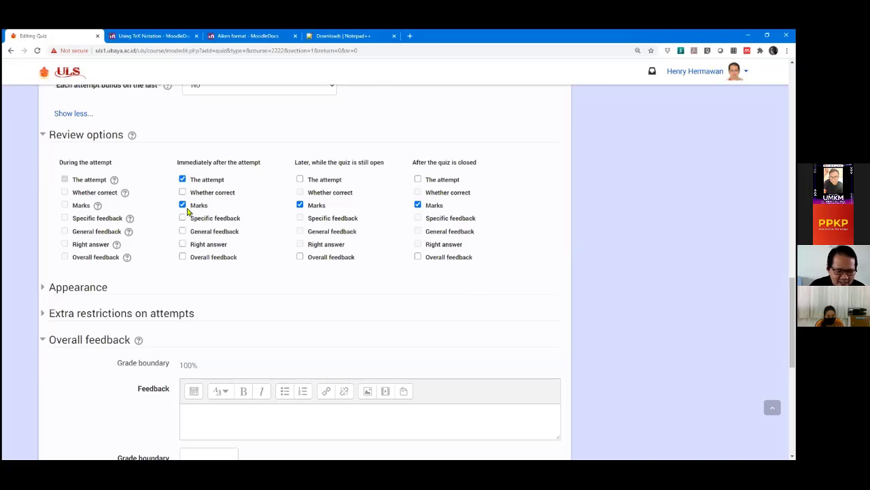
click(183, 244)
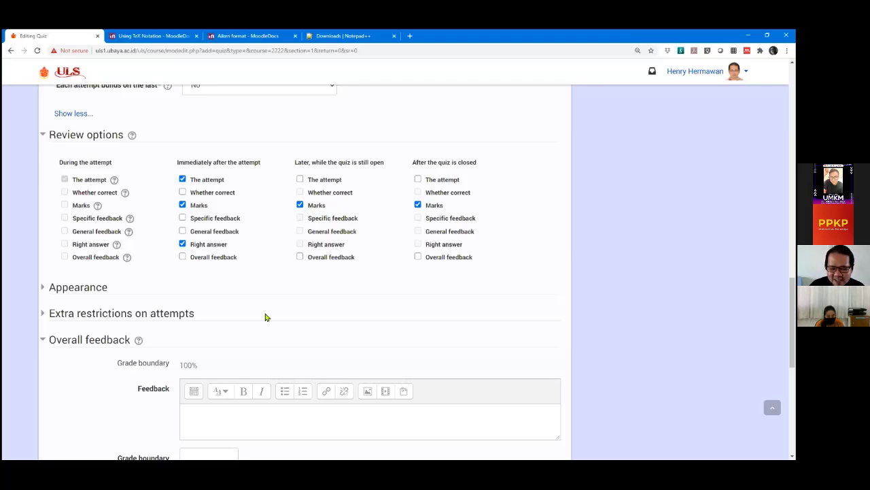
click(183, 244)
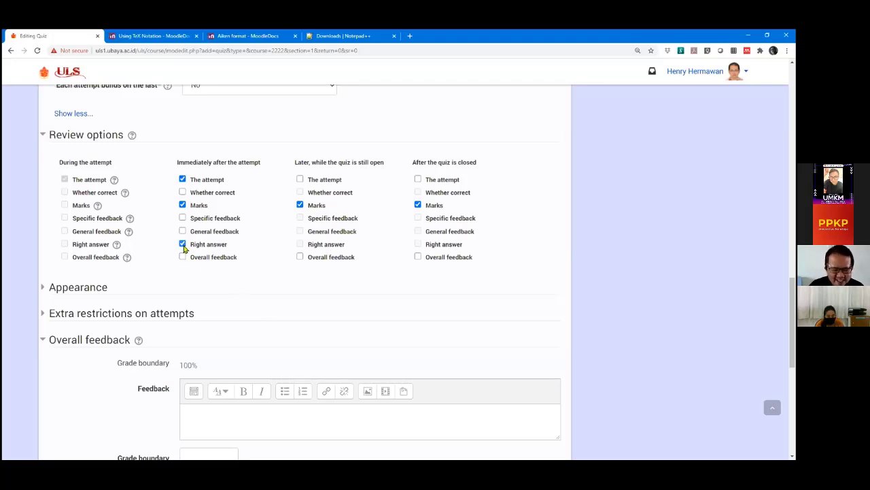
click(183, 180)
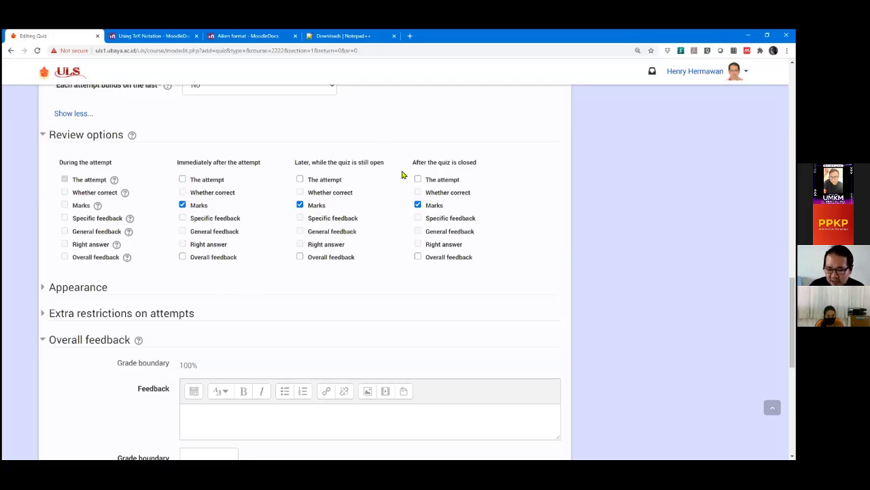
scroll(518, 175, up, 15)
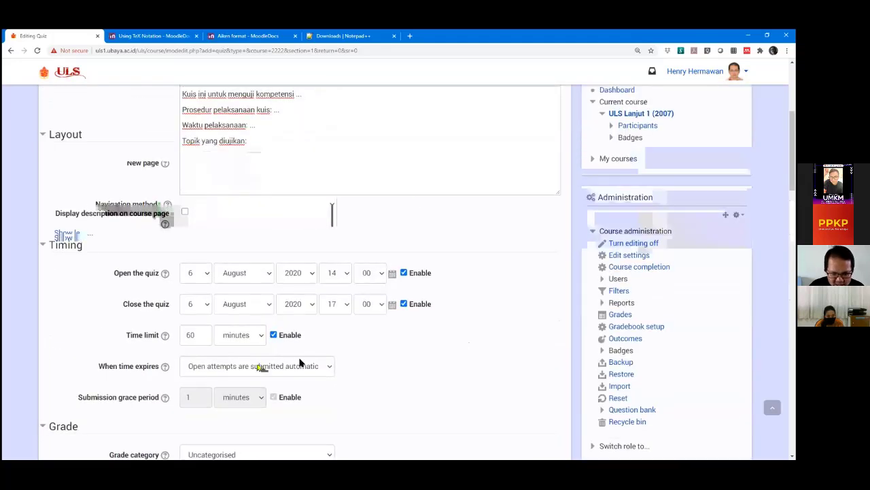
scroll(446, 335, down, 1)
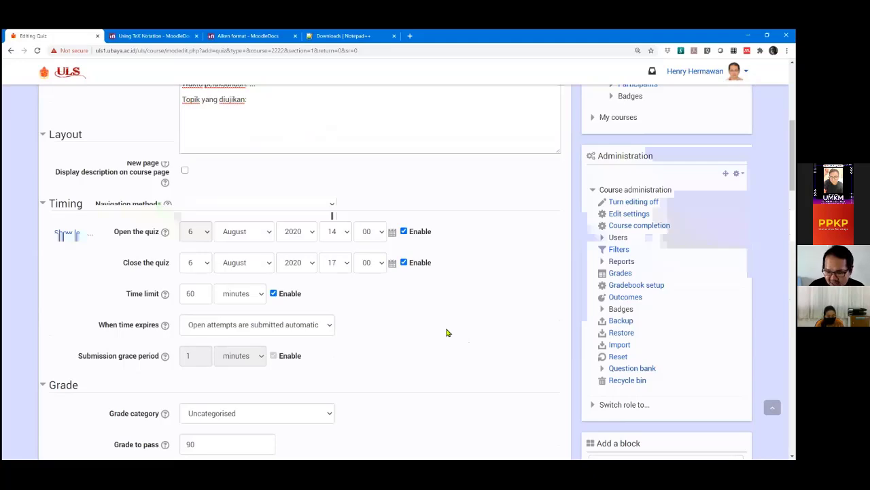
scroll(447, 331, down, 1)
scroll(448, 327, down, 10)
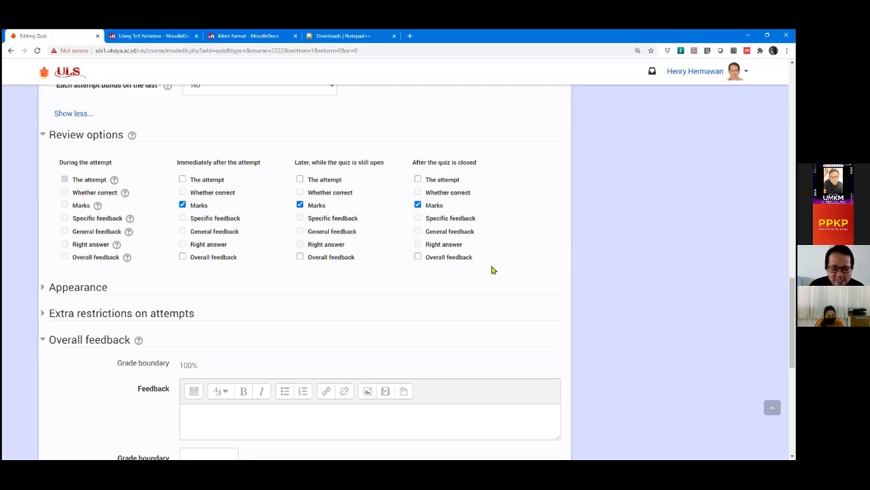
scroll(558, 272, up, 1)
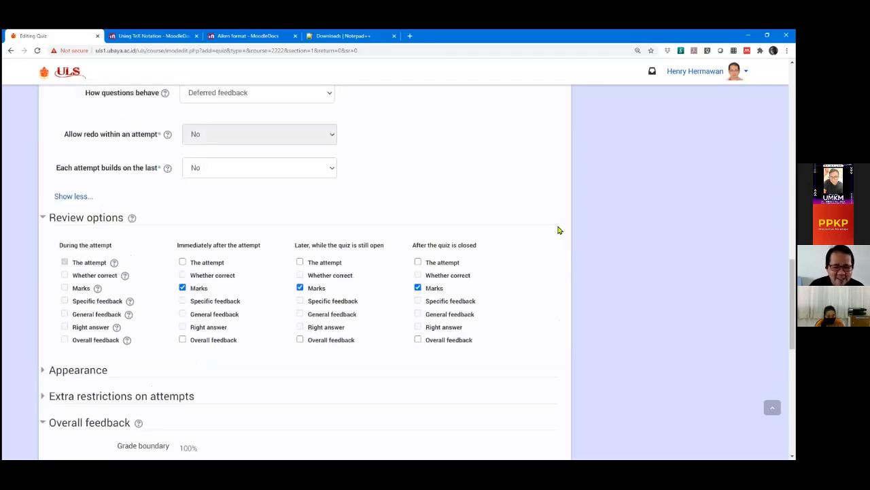
scroll(510, 238, up, 10)
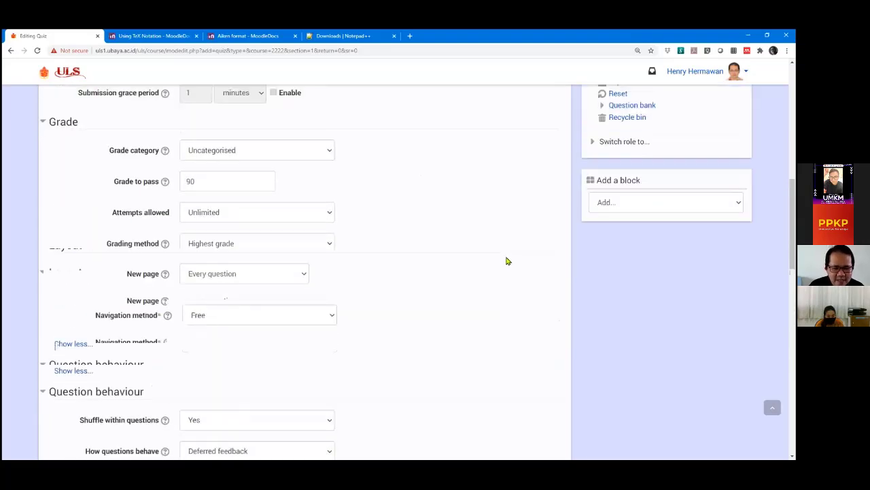
scroll(497, 251, down, 10)
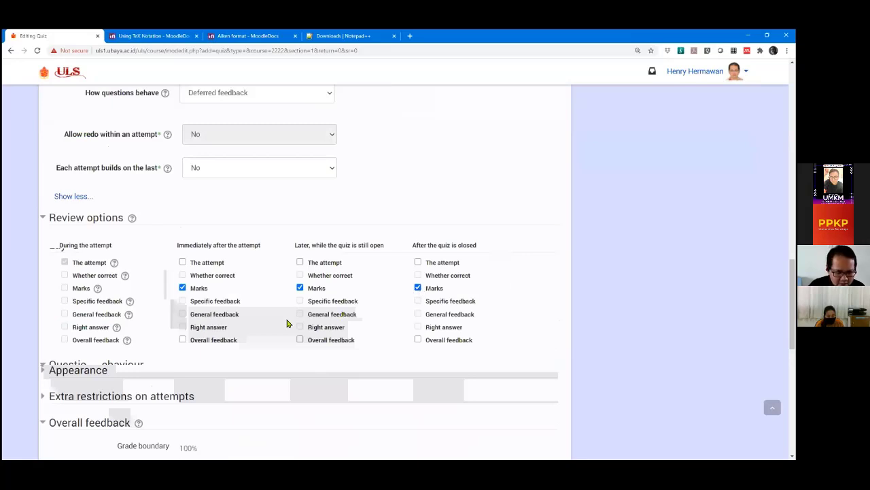
scroll(102, 293, down, 2)
scroll(68, 276, up, 1)
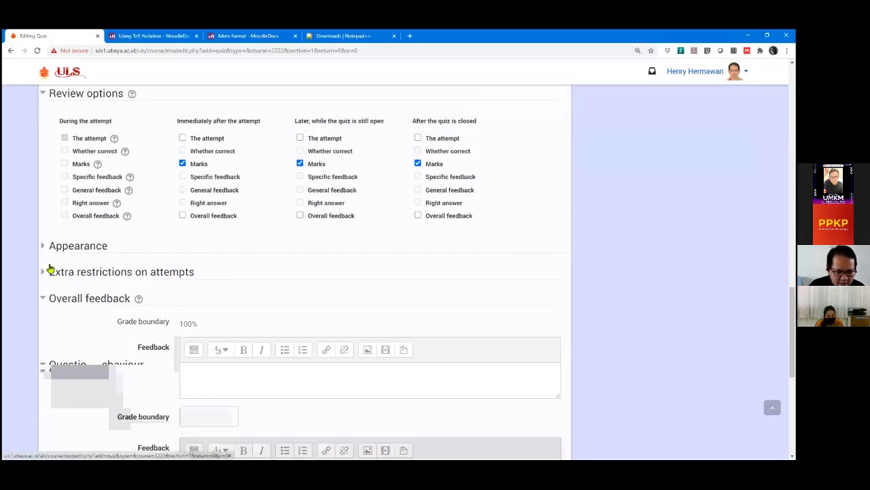
scroll(40, 251, down, 1)
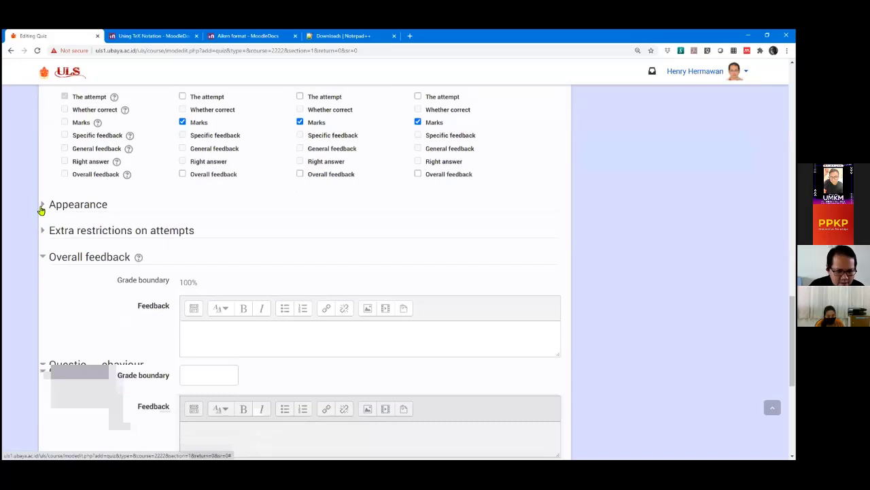
Expand the Appearance section and keep Show the user's picture at Large image.
click(41, 209)
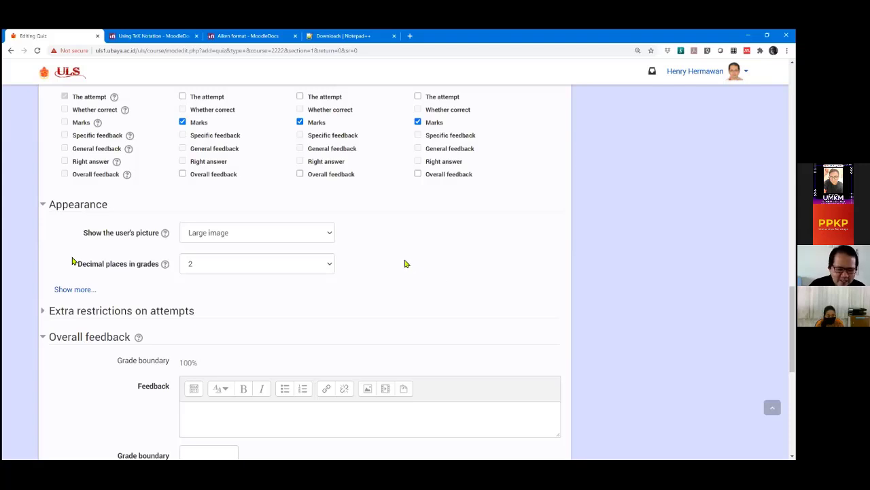
click(239, 235)
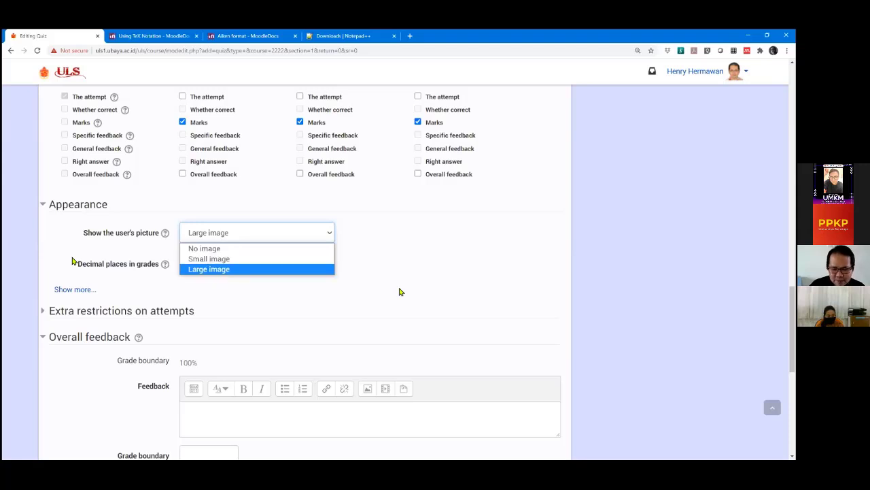
click(401, 265)
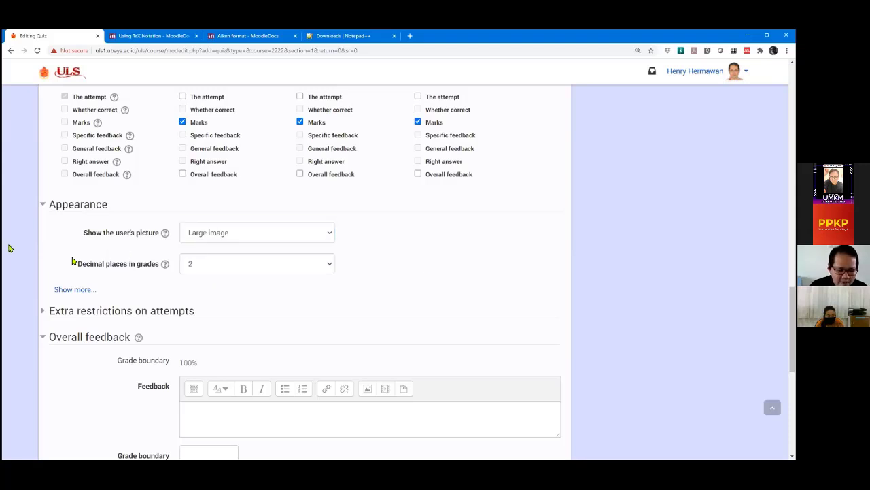
scroll(64, 238, down, 1)
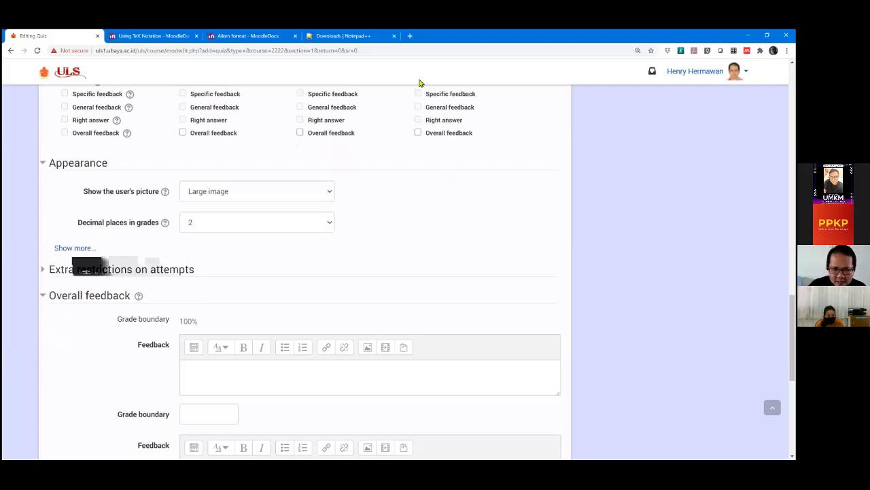
click(329, 225)
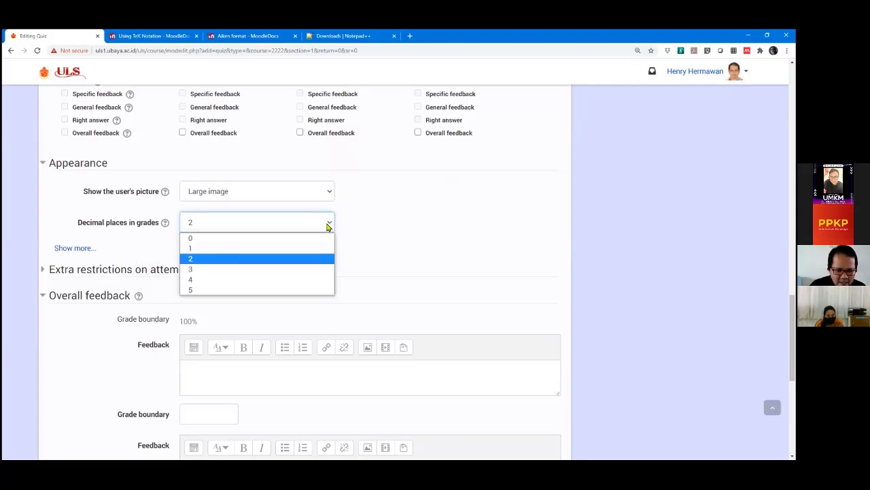
click(197, 260)
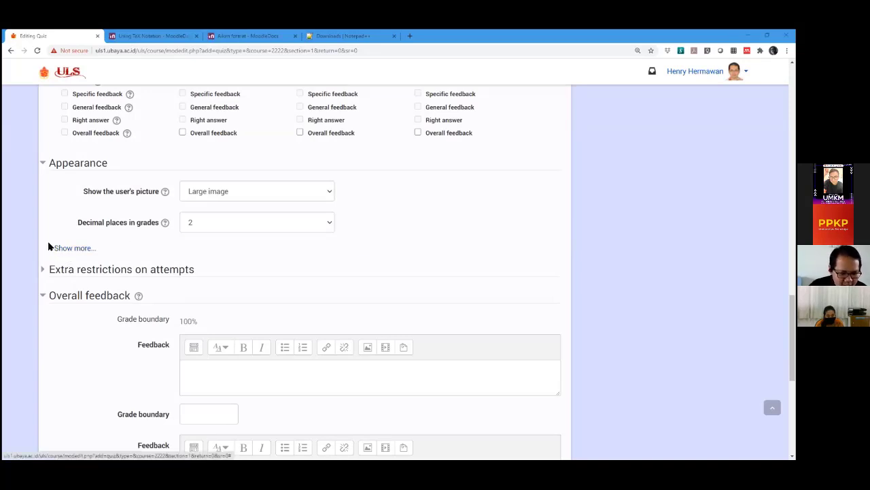
scroll(77, 209, down, 1)
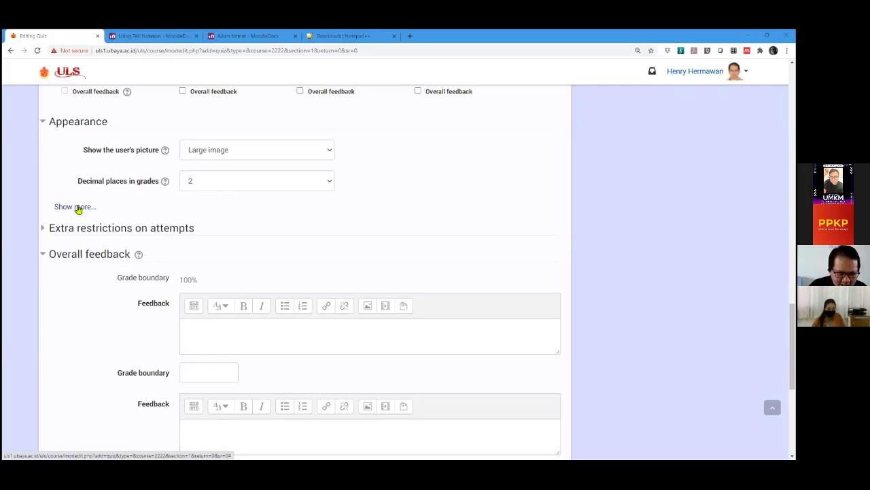
Show more Appearance settings and keep question-grade decimals at Same as for overall grades.
click(75, 207)
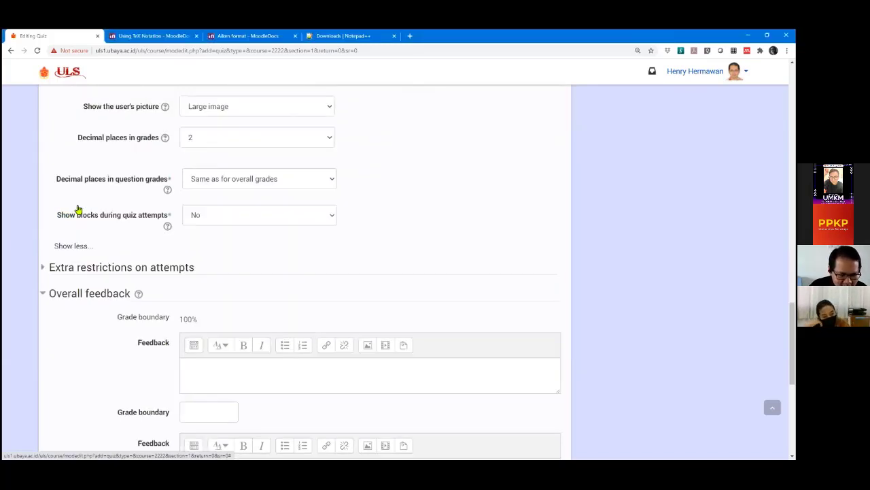
scroll(78, 209, up, 1)
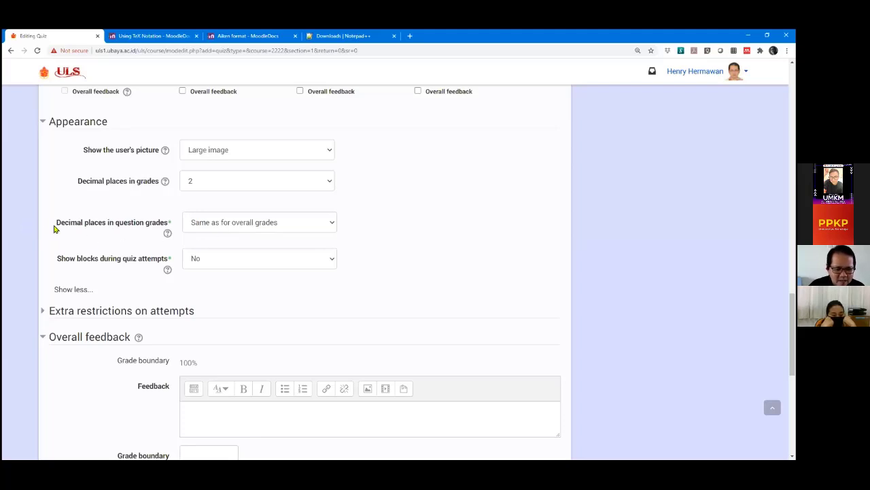
click(227, 227)
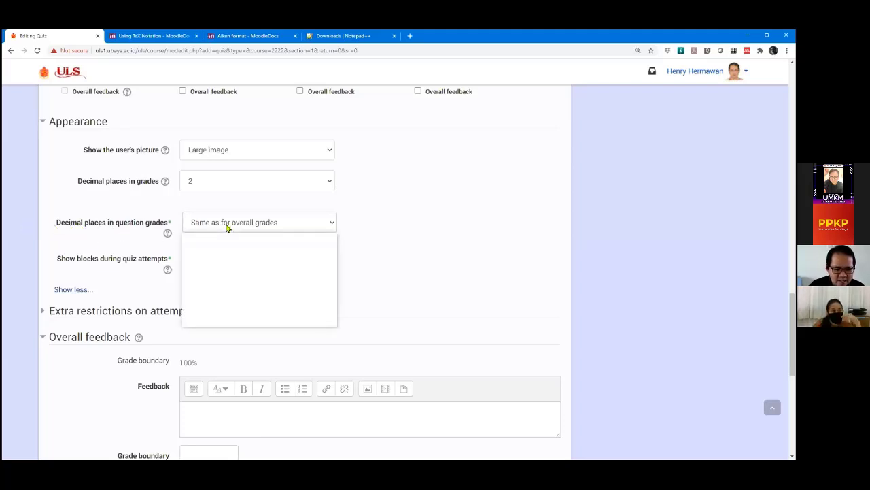
click(233, 238)
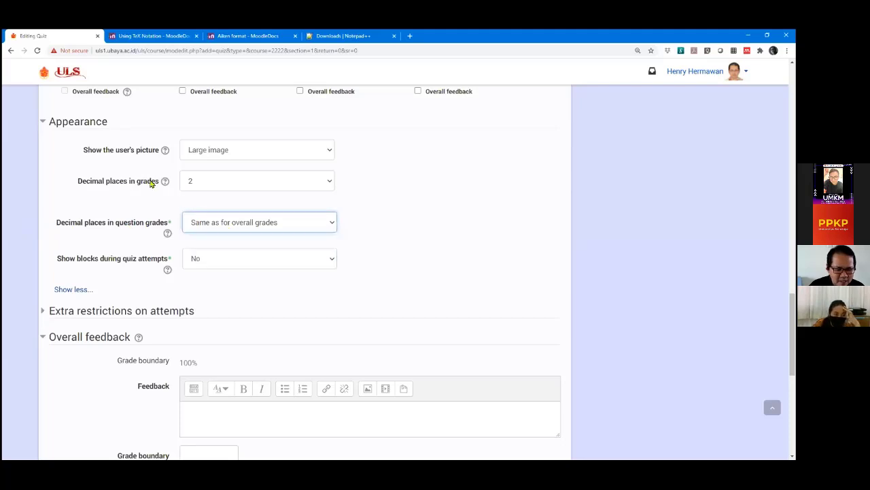
Highlight the Decimal places in grades label for emphasis, then clear the highlight.
click(79, 183)
click(94, 190)
triple_click(94, 190)
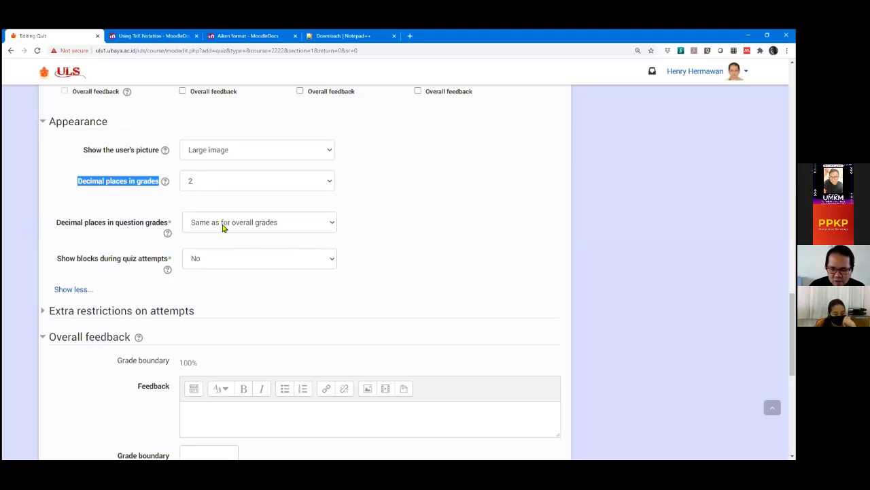
click(23, 197)
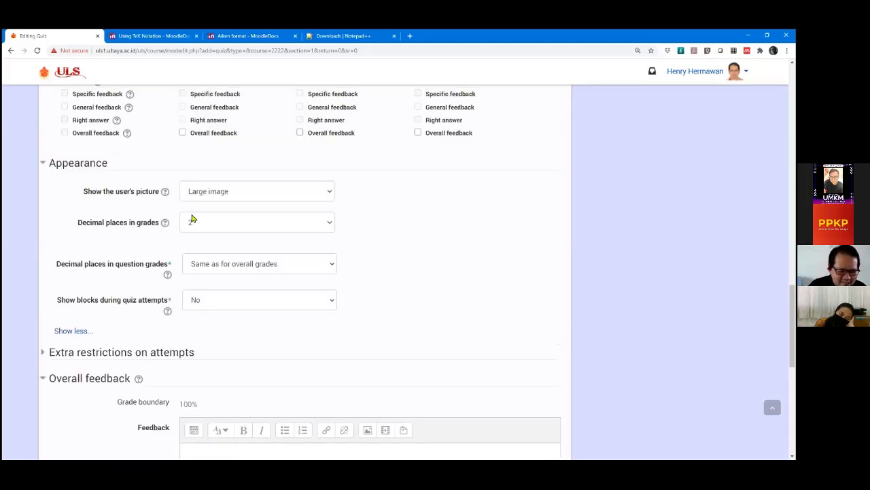
Confirm question-grade decimals stay Same as for overall grades and Show blocks stays No.
click(218, 223)
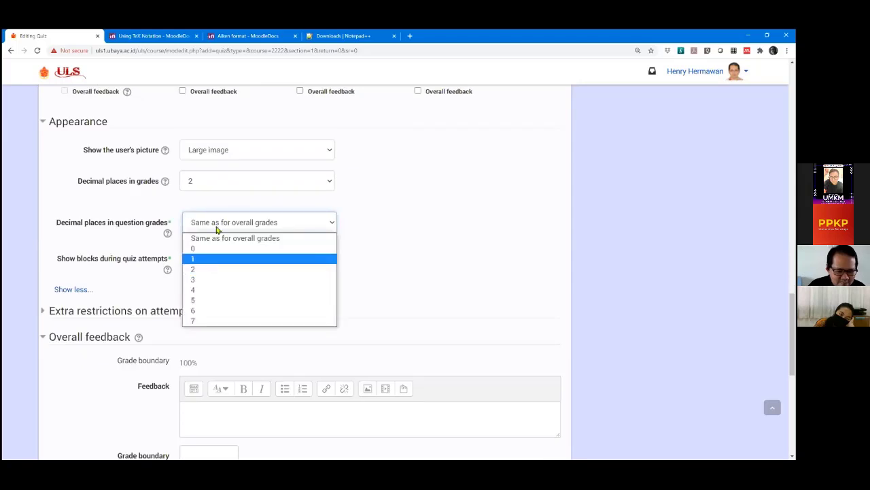
click(146, 192)
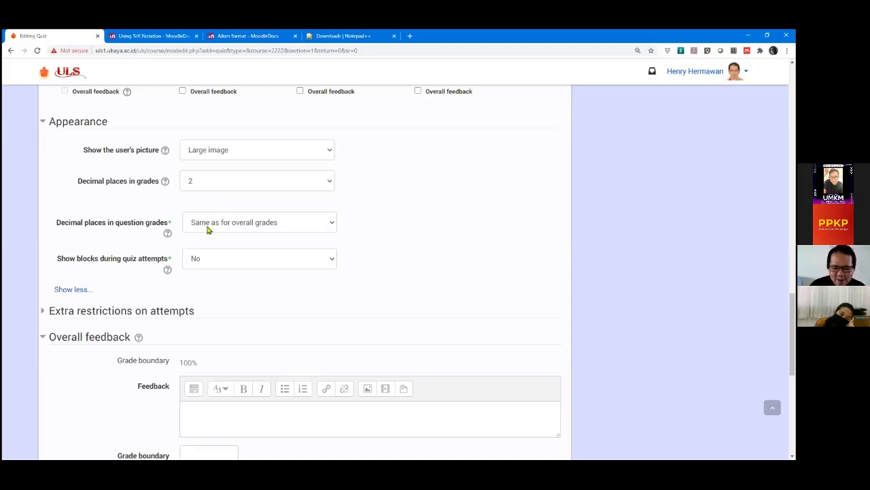
double_click(19, 214)
click(7, 255)
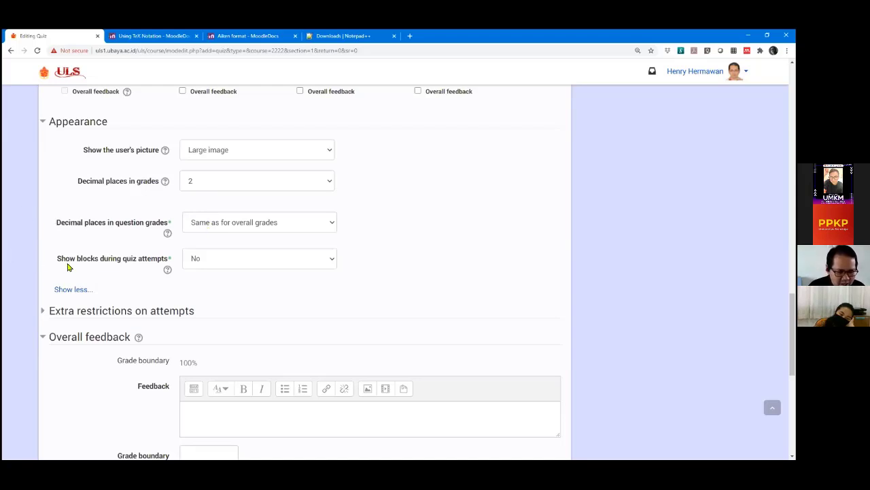
click(235, 259)
click(234, 281)
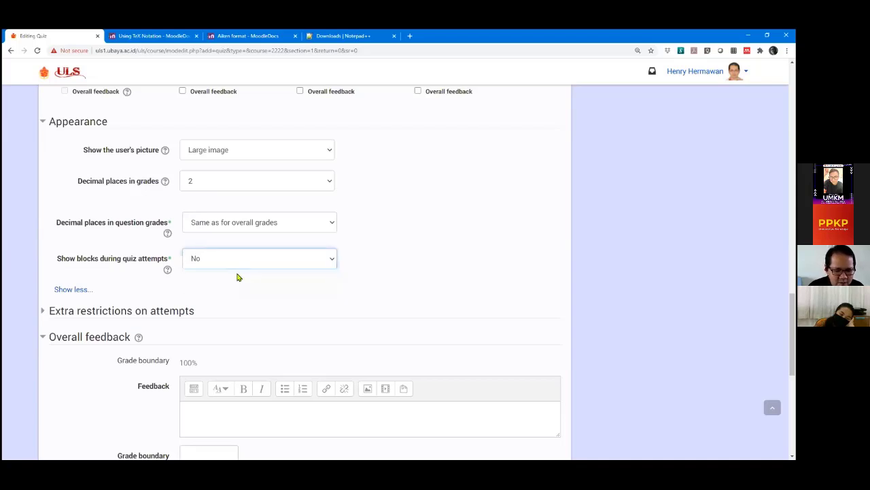
click(410, 268)
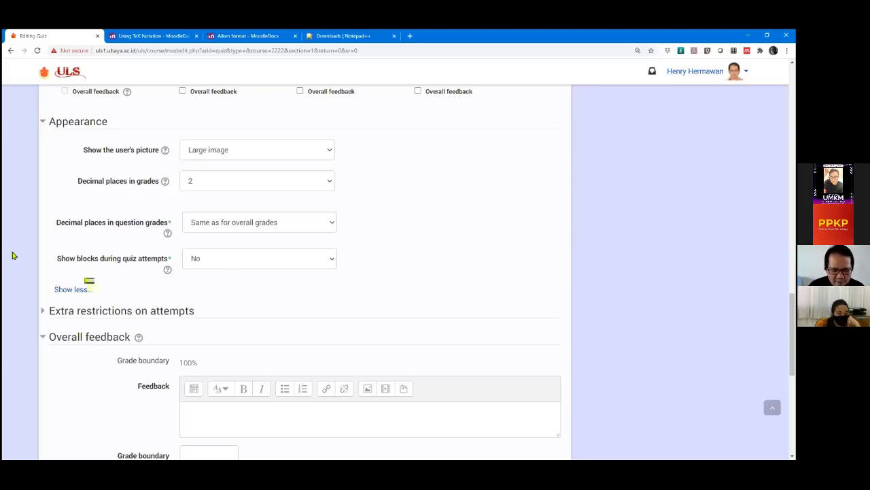
Collapse the advanced Appearance fields with Show less...
click(77, 289)
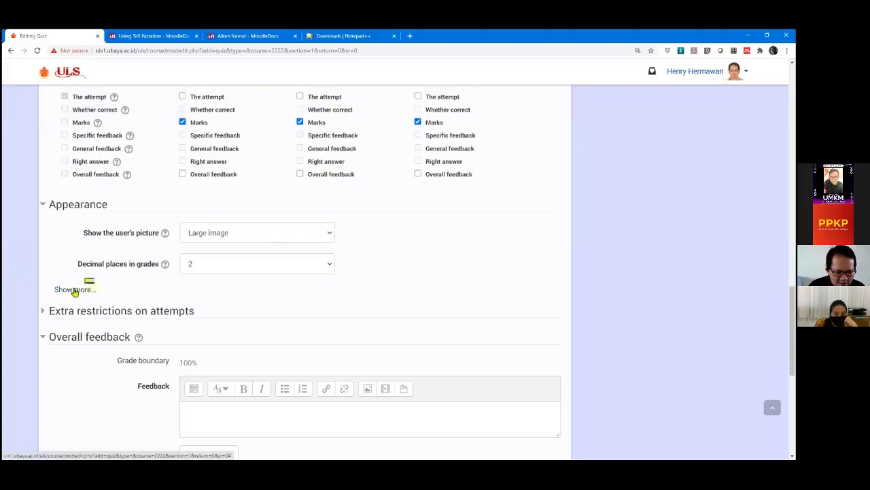
click(75, 291)
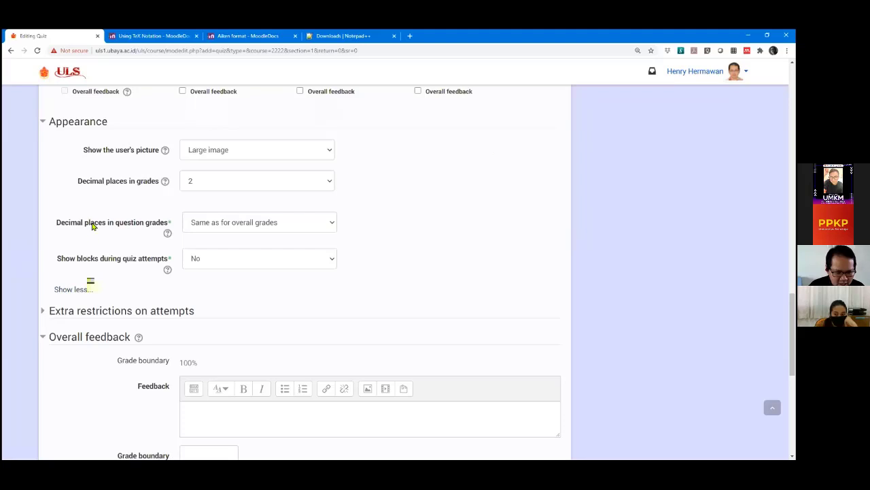
click(73, 291)
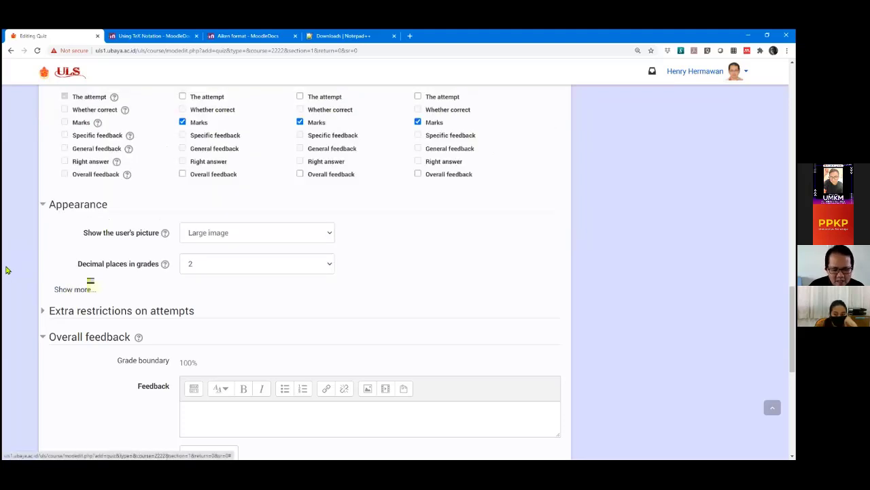
scroll(7, 269, down, 1)
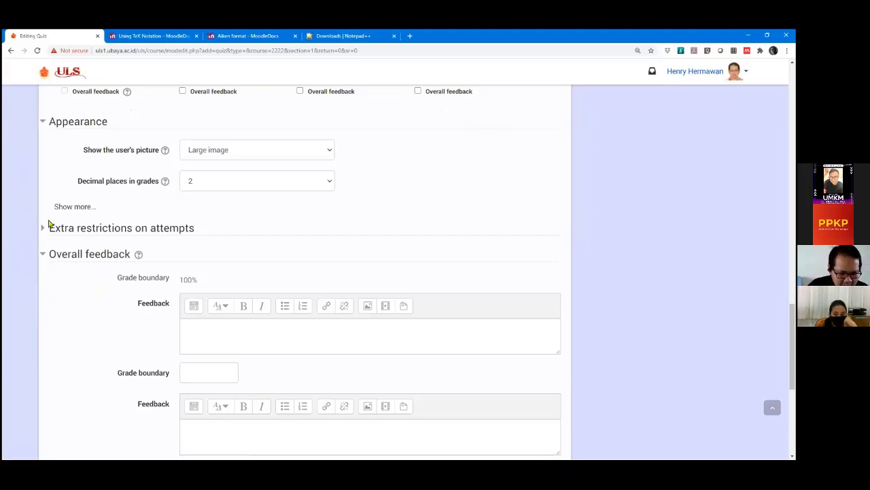
click(42, 228)
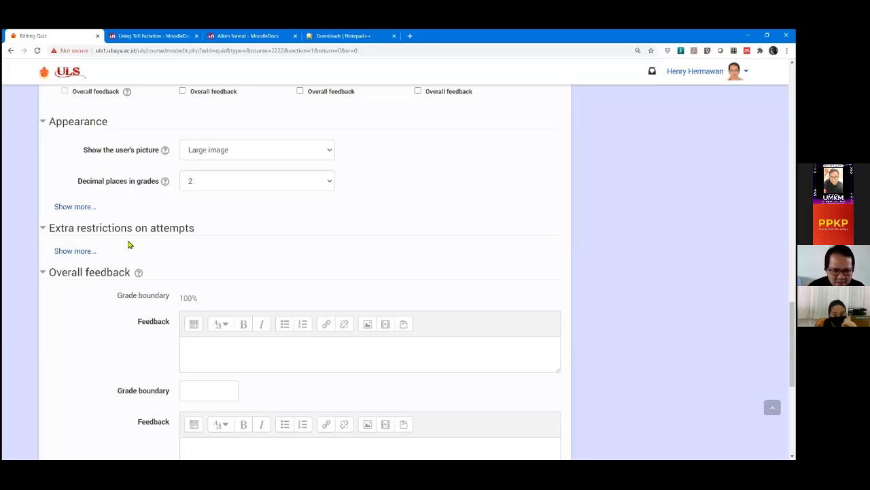
click(68, 253)
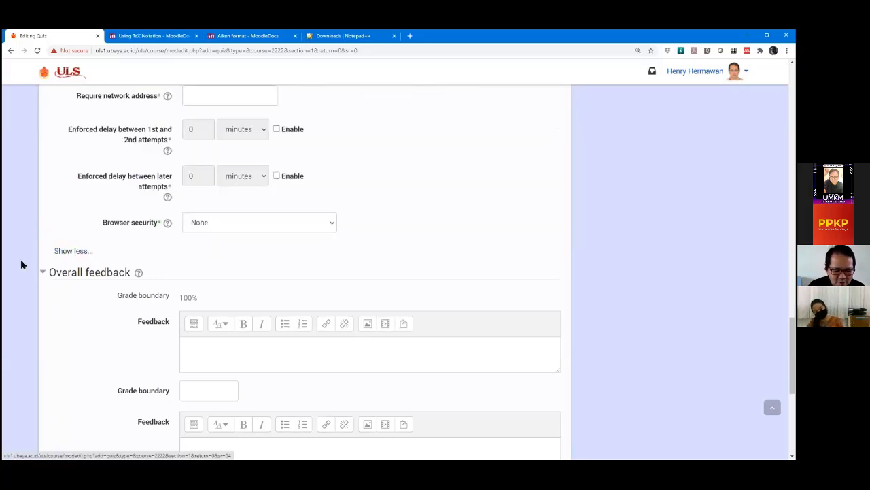
scroll(18, 235, up, 2)
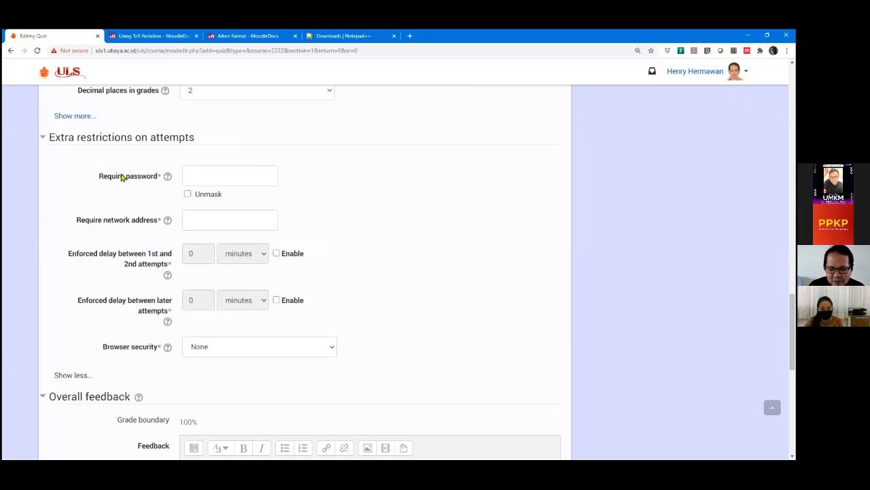
click(214, 177)
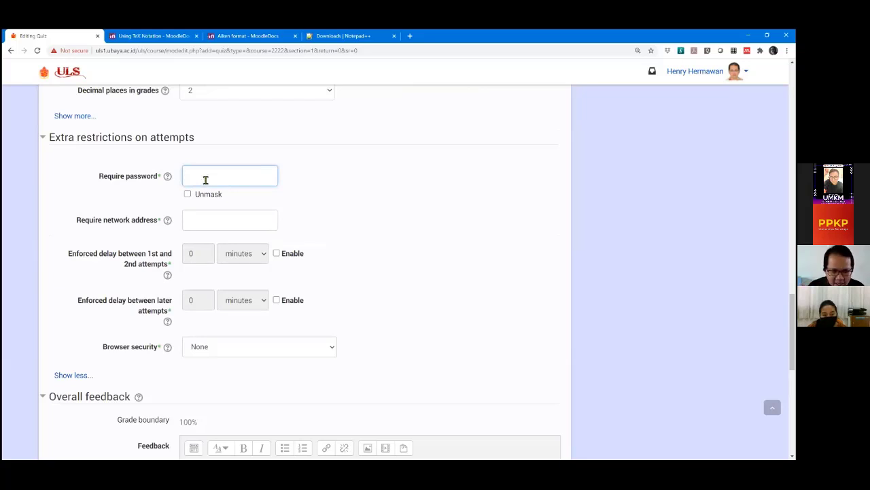
click(187, 195)
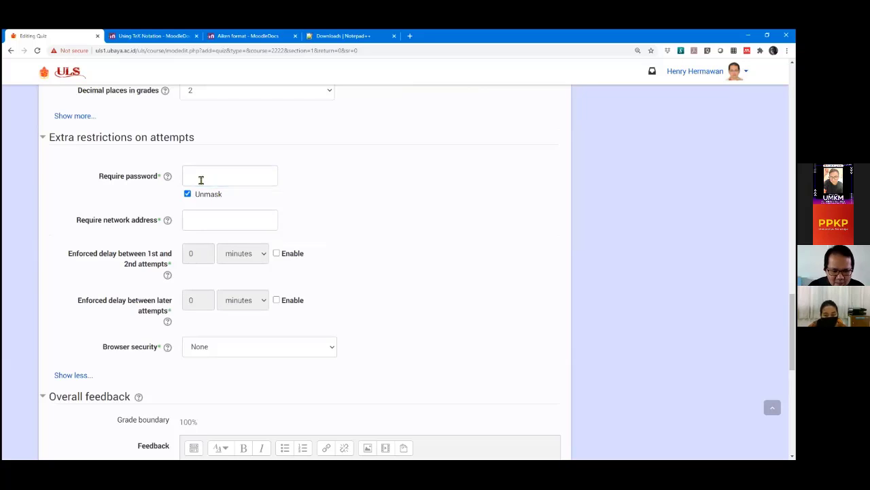
click(200, 179)
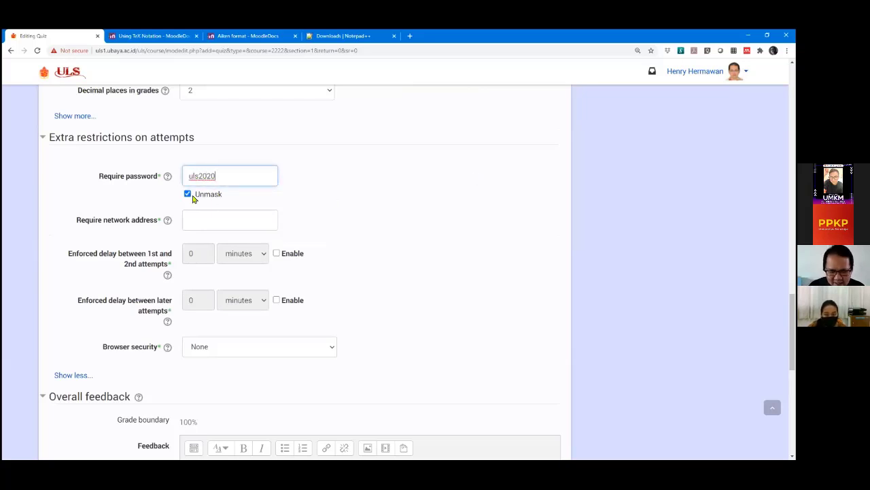
click(189, 195)
click(189, 197)
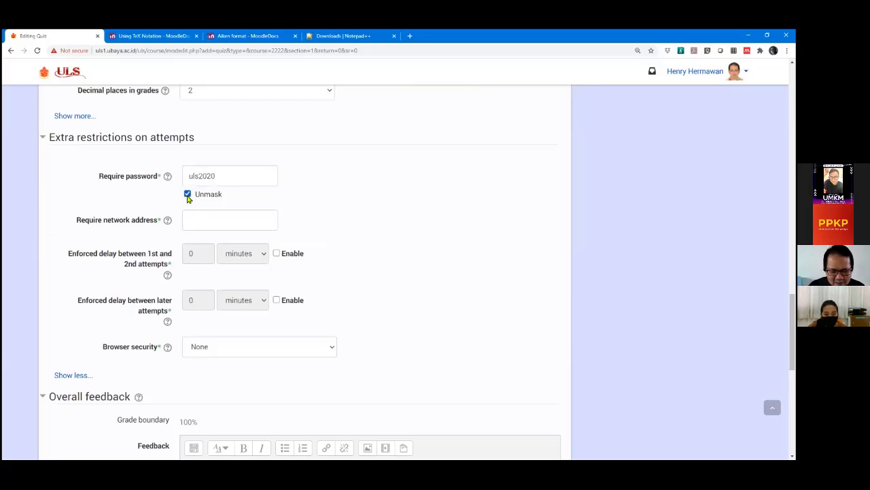
click(188, 197)
click(189, 196)
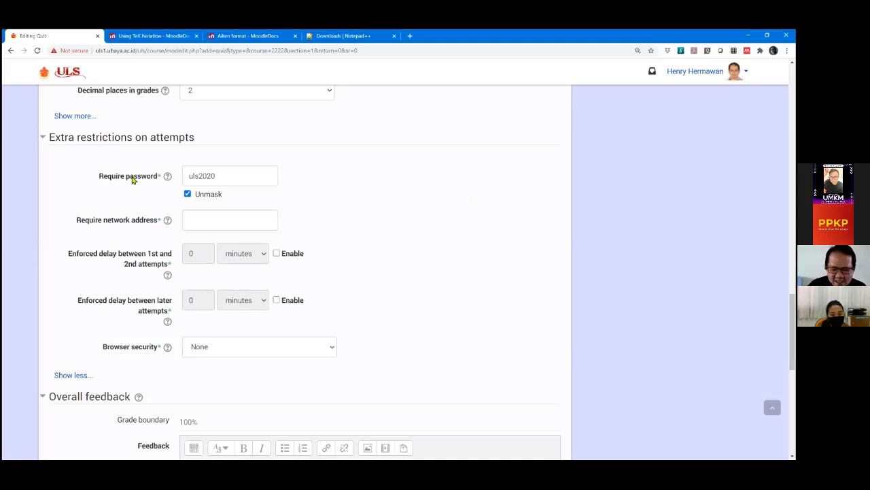
scroll(156, 177, down, 1)
scroll(185, 168, up, 1)
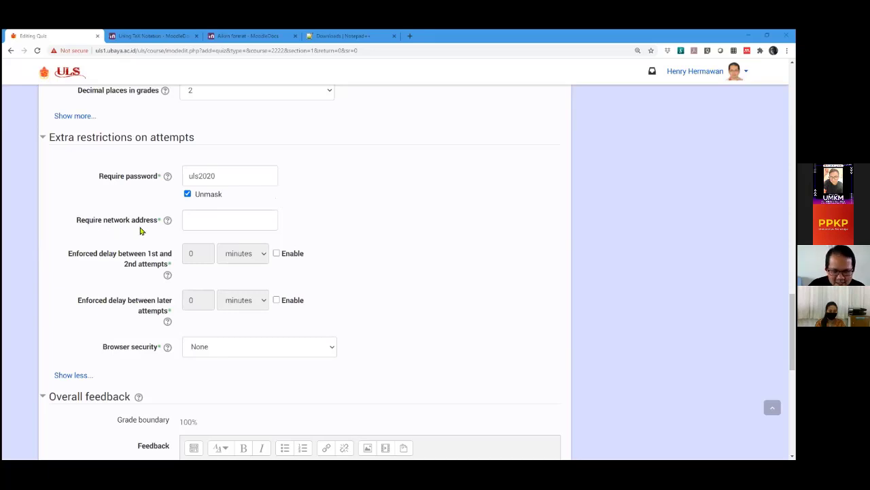
click(78, 217)
drag(77, 224, 156, 224)
click(206, 224)
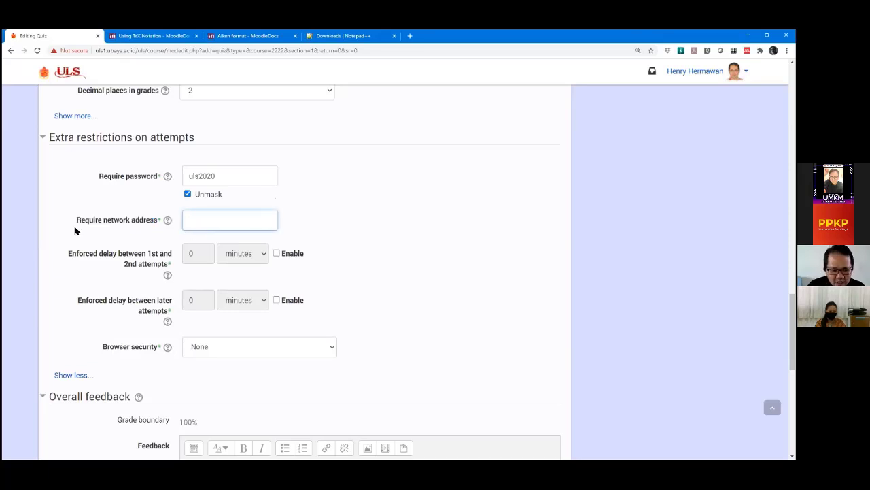
drag(77, 222, 148, 225)
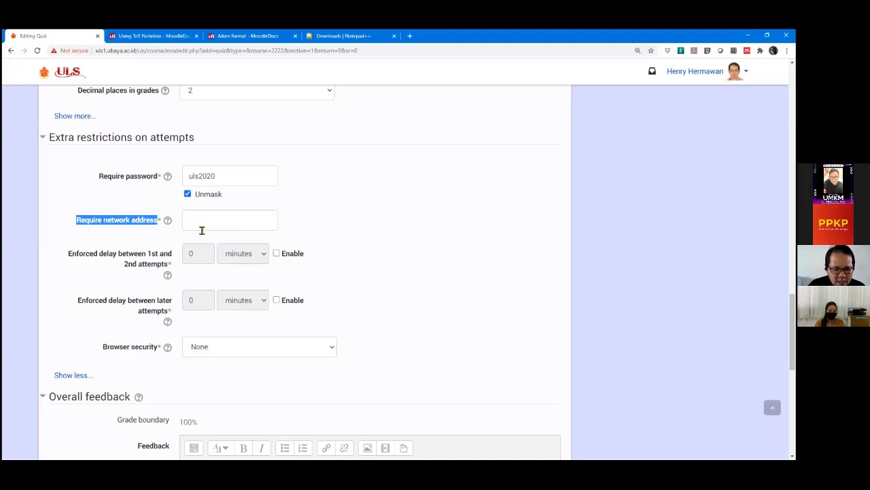
click(223, 219)
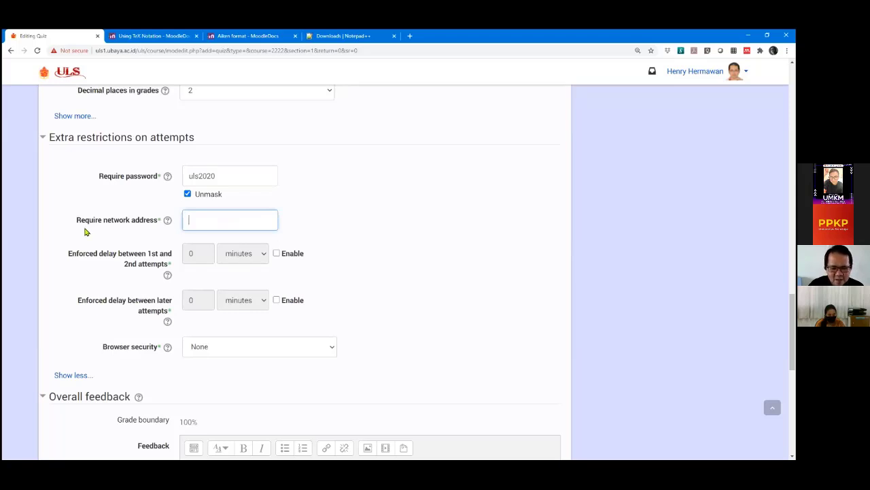
click(49, 236)
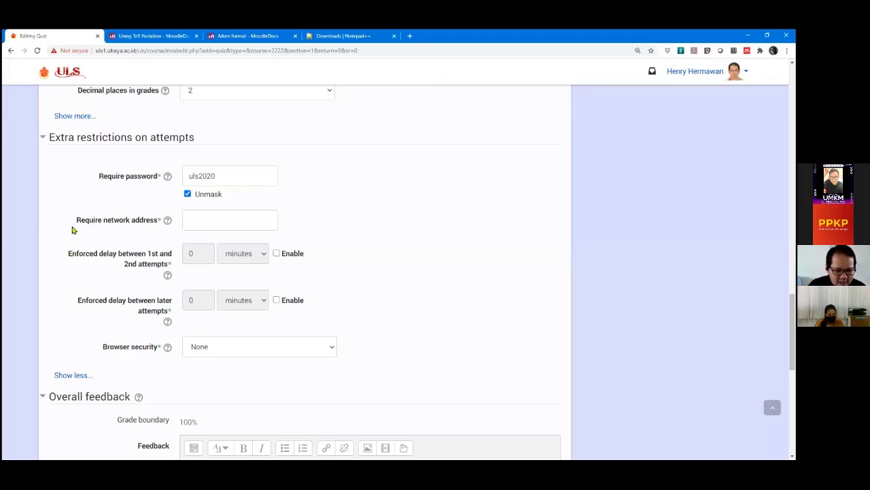
scroll(75, 231, down, 1)
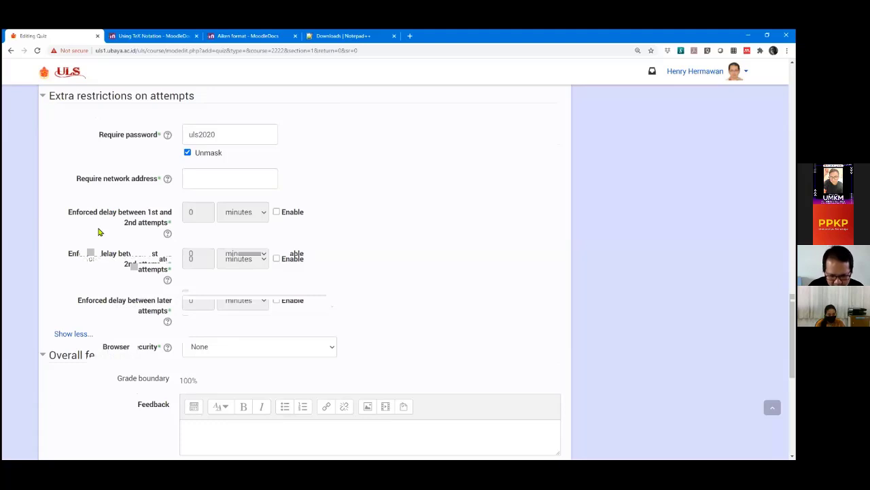
Enable the delay between the 1st and 2nd attempts and set it to 30 minutes.
click(276, 213)
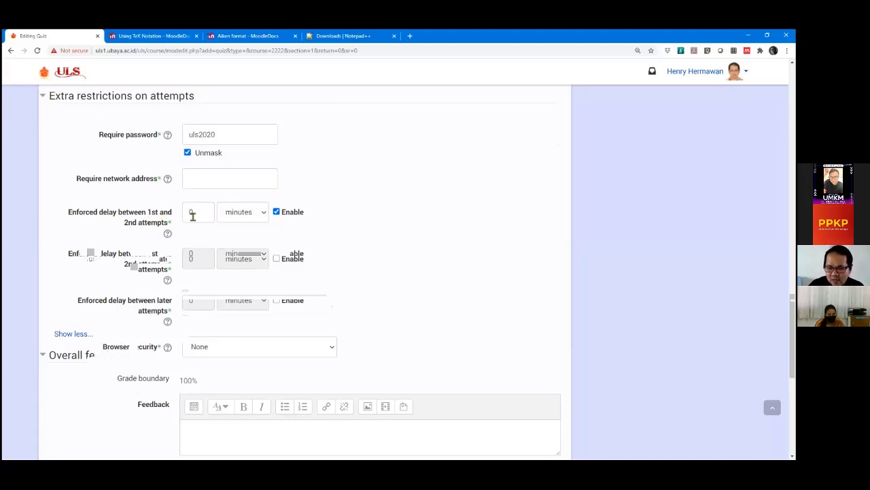
scroll(459, 208, up, 1)
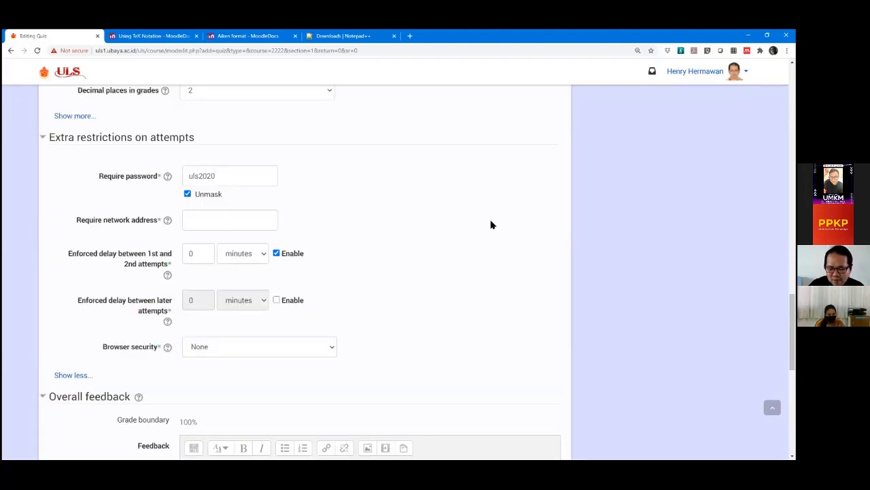
scroll(510, 222, down, 2)
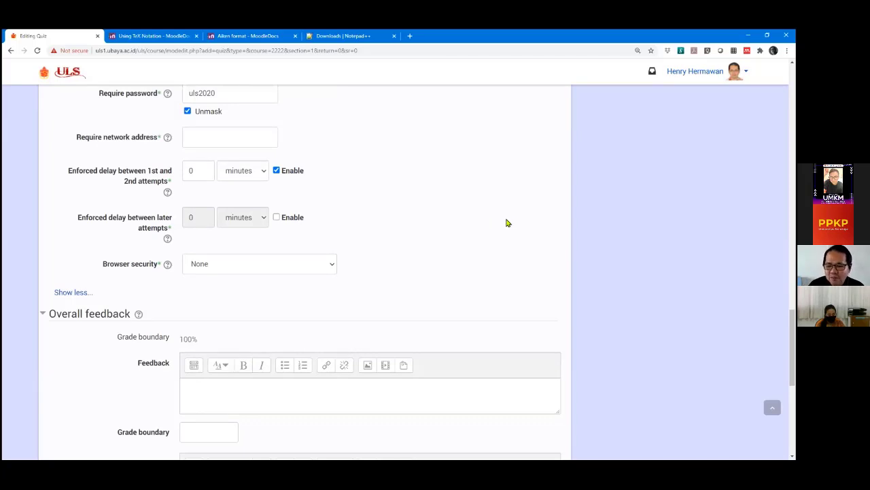
scroll(508, 222, up, 1)
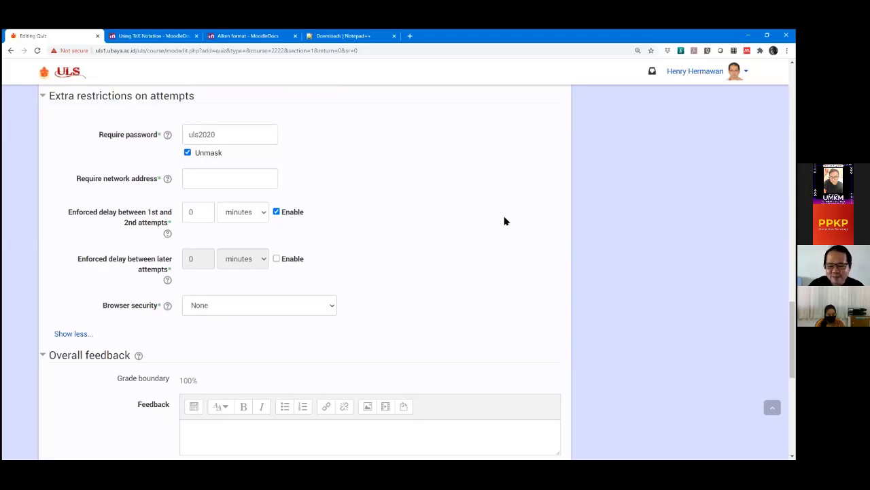
click(191, 213)
text(3)
click(449, 223)
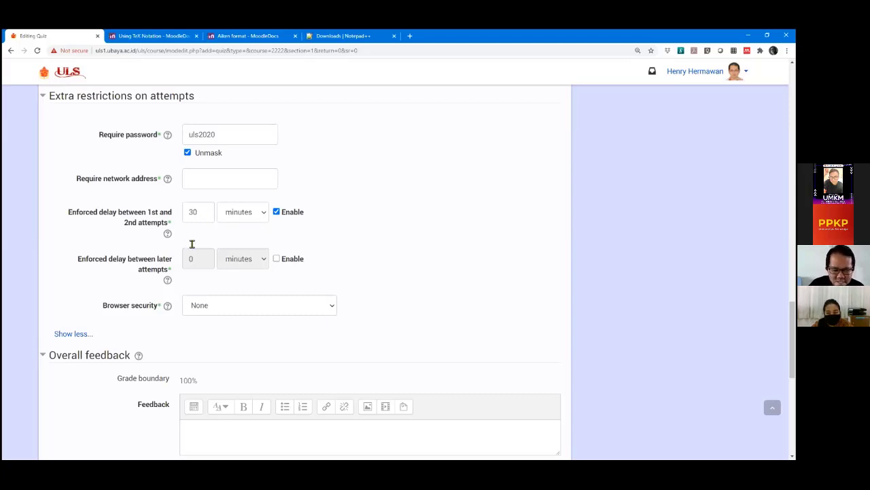
Enable the delay between later attempts and set it to 10 minutes.
click(277, 258)
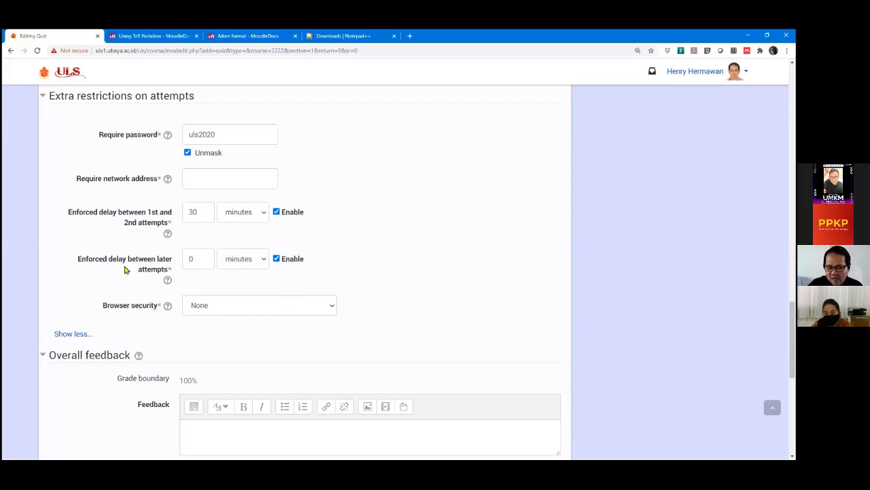
double_click(200, 263)
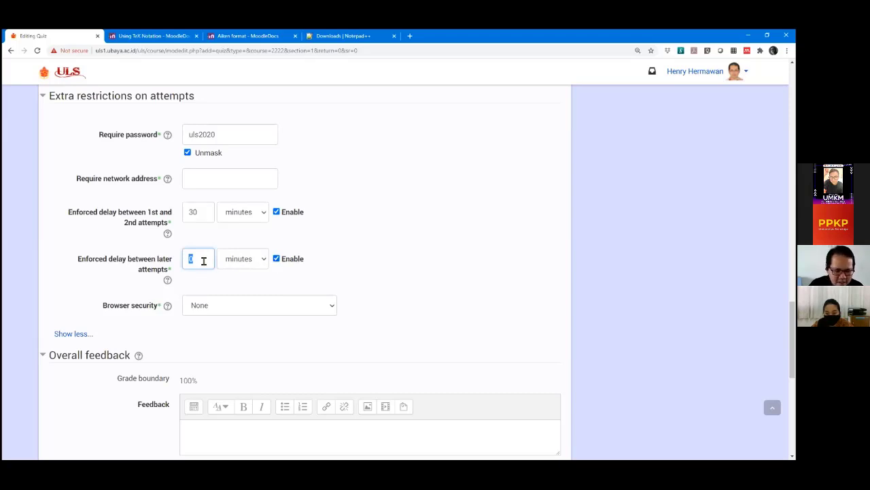
text(1)
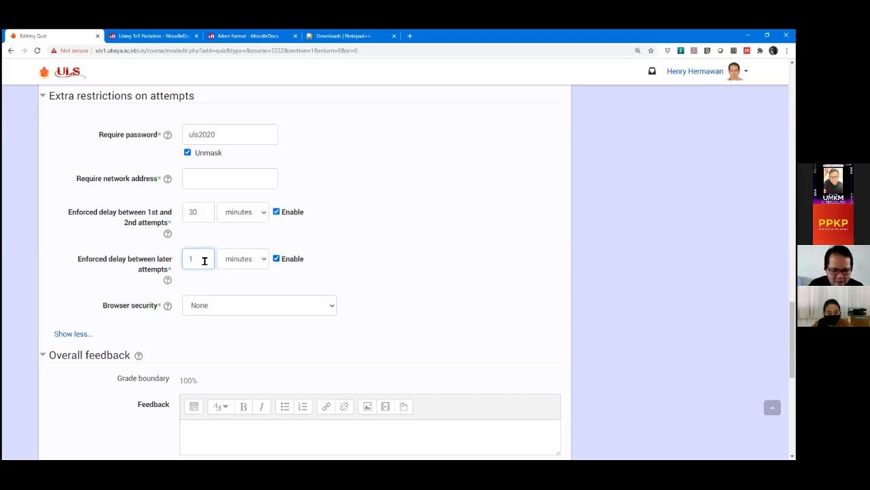
text(0)
click(440, 233)
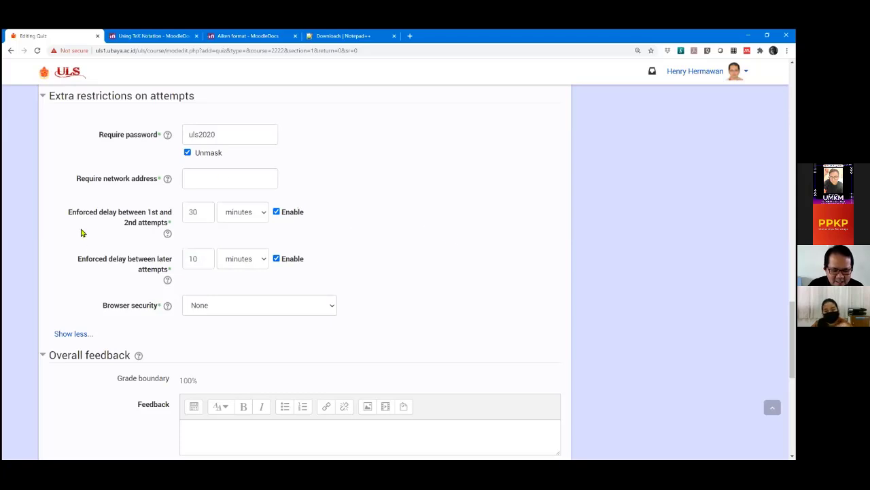
Untick Enable for both enforced attempt delays.
click(276, 213)
click(277, 259)
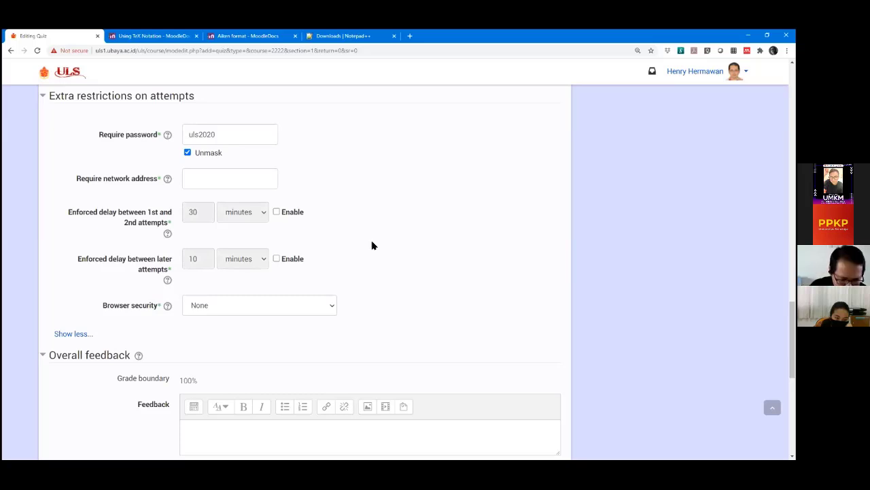
scroll(27, 257, down, 1)
scroll(84, 204, up, 1)
scroll(84, 204, up, 1)
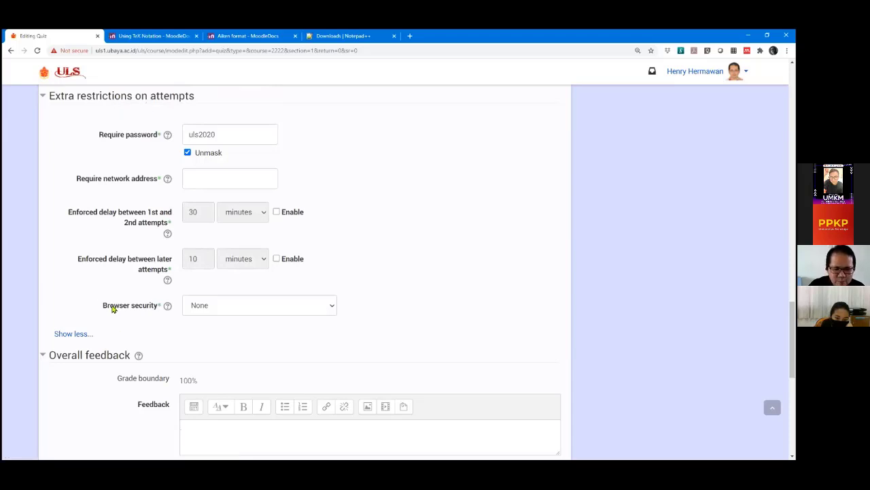
Set Browser security to 'Full screen pop-up with some JavaScript security'.
click(243, 306)
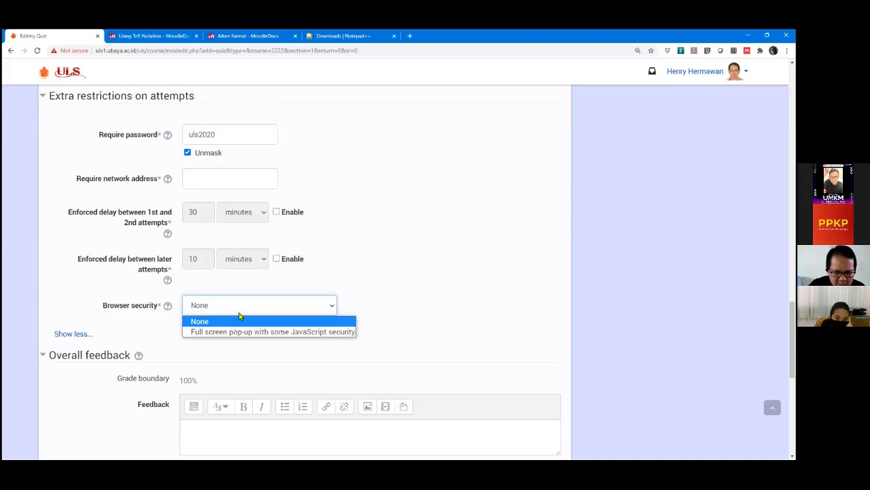
click(234, 332)
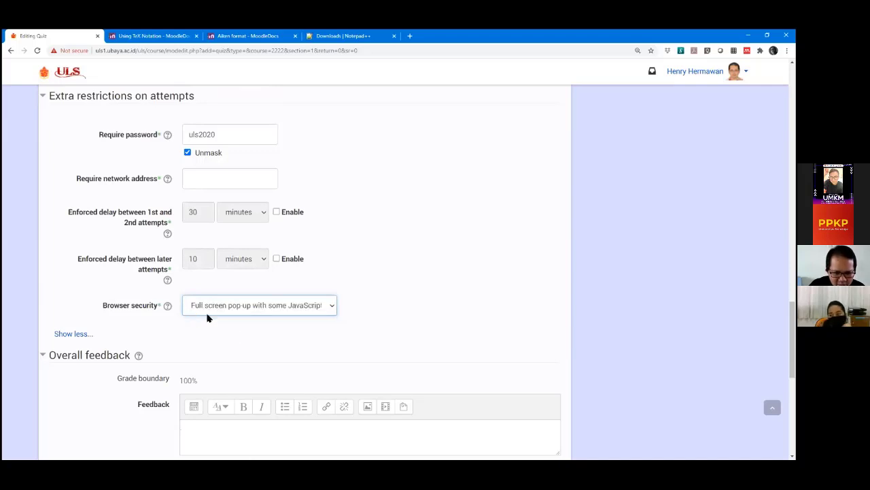
click(251, 308)
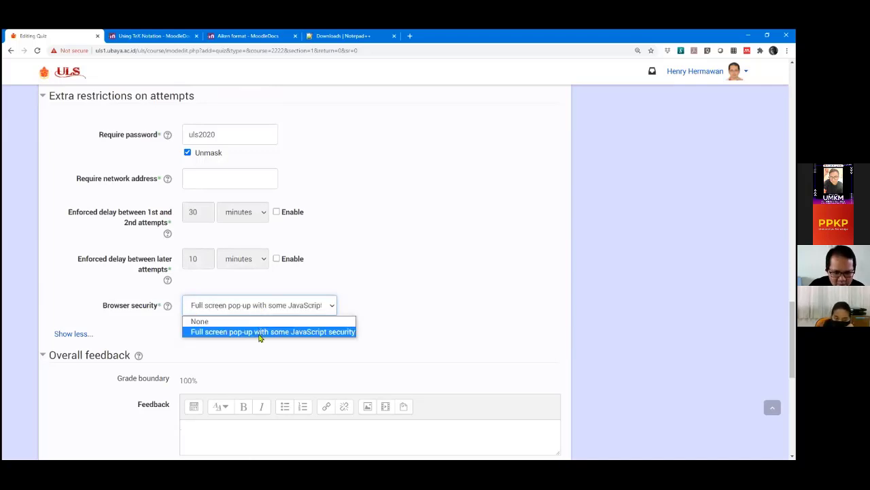
click(328, 336)
click(484, 304)
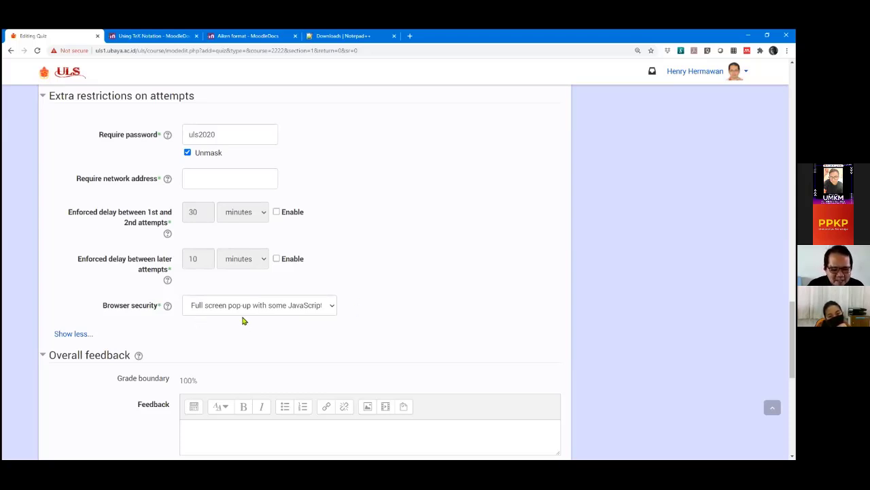
click(210, 312)
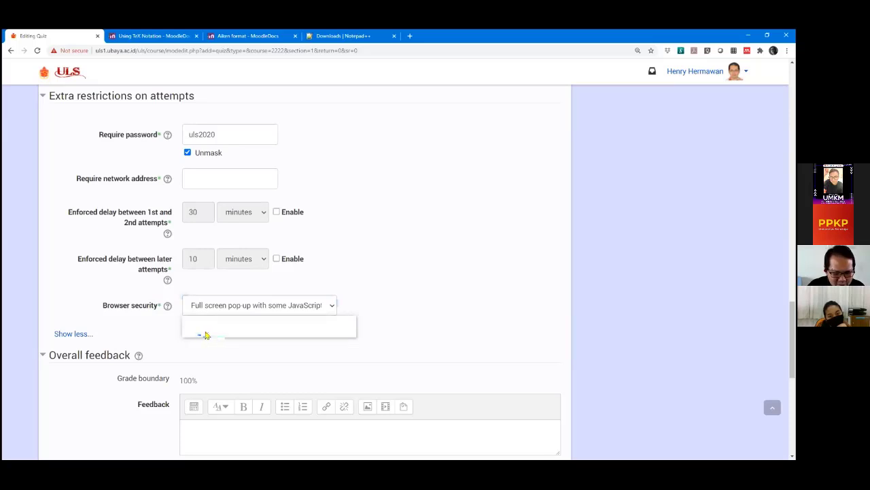
click(206, 335)
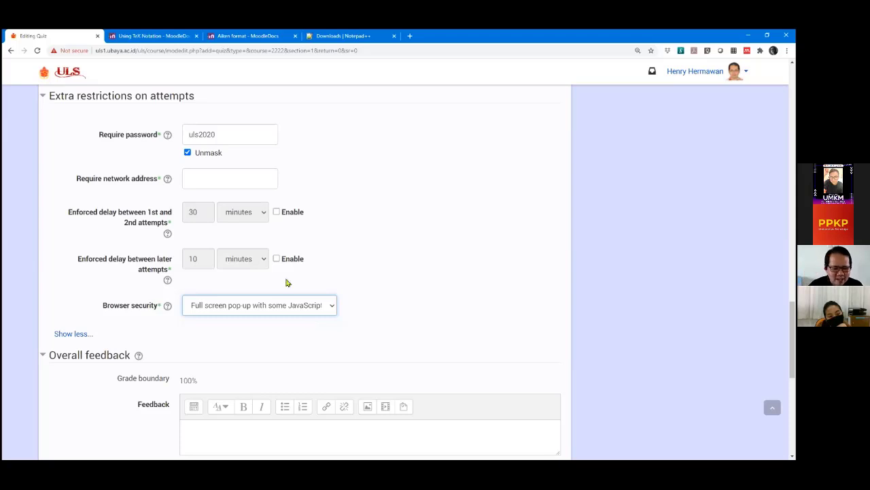
click(207, 181)
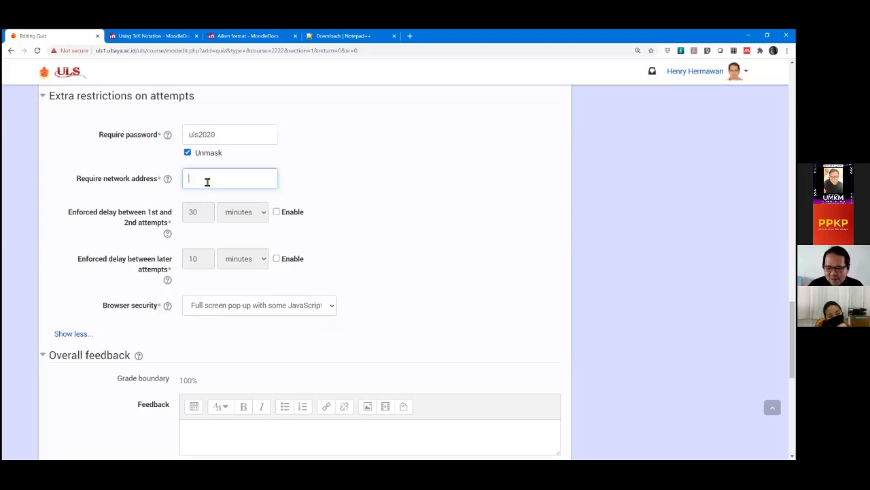
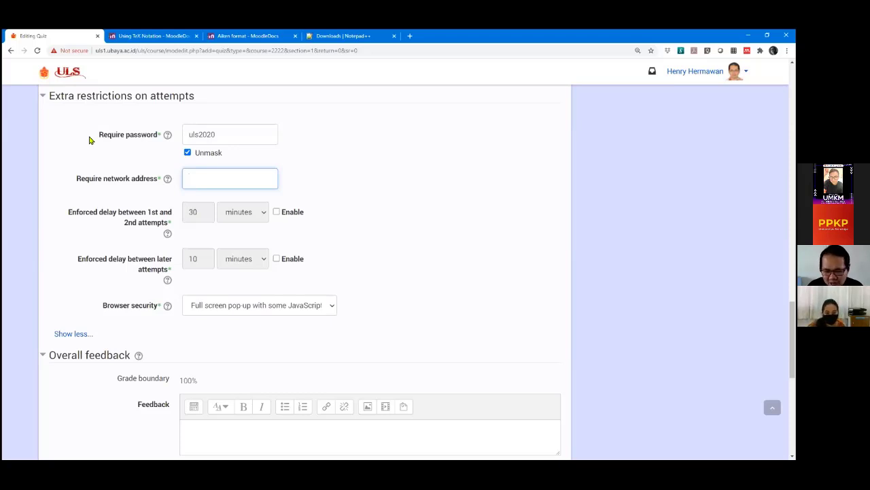
Set browser security to None and mask the required quiz password.
click(60, 184)
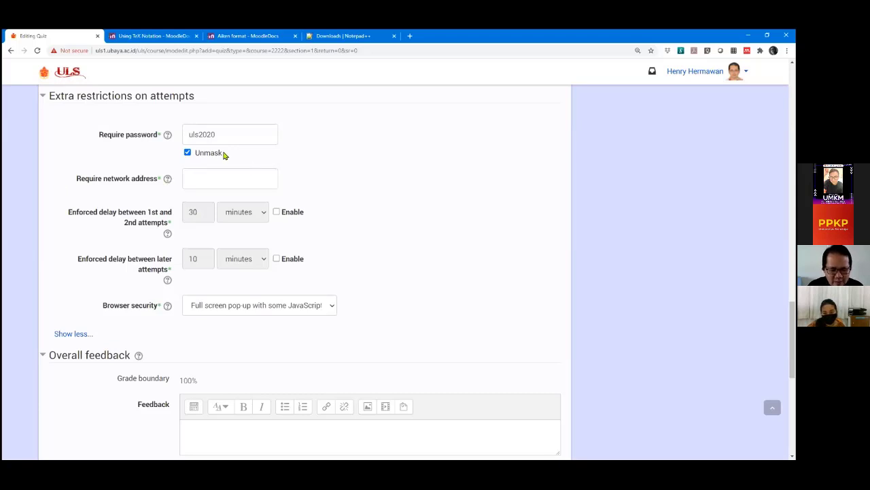
click(242, 308)
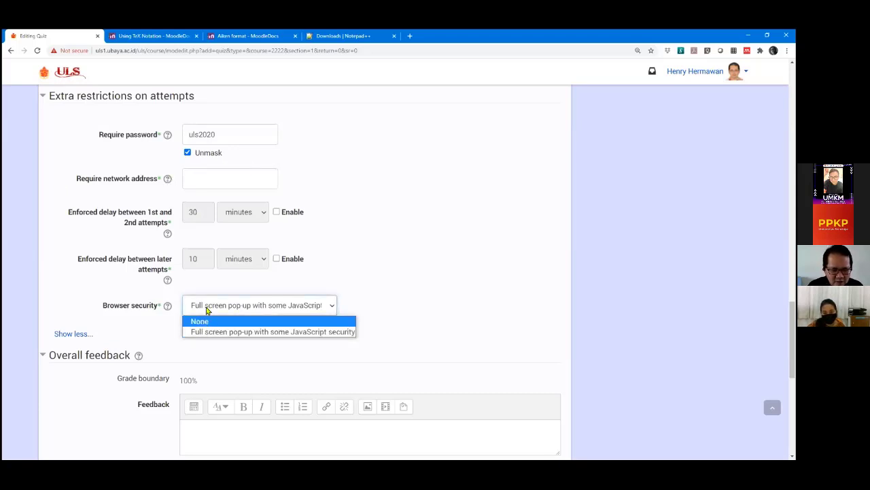
click(200, 321)
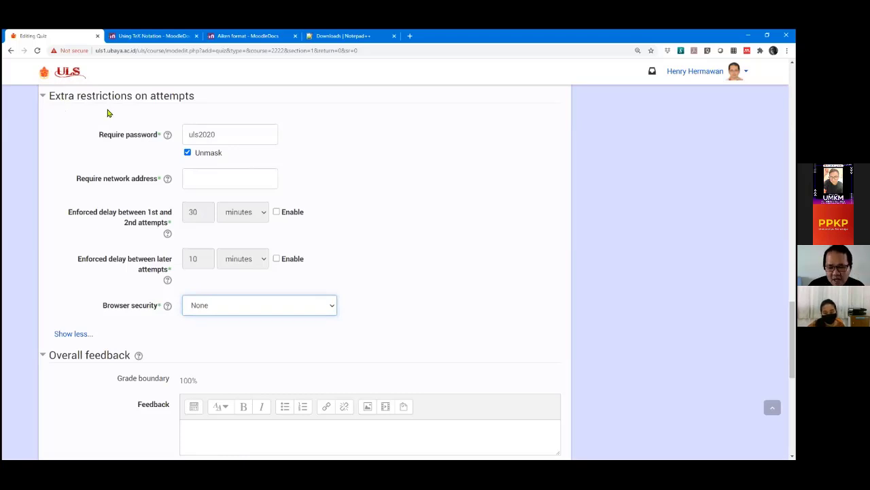
click(188, 153)
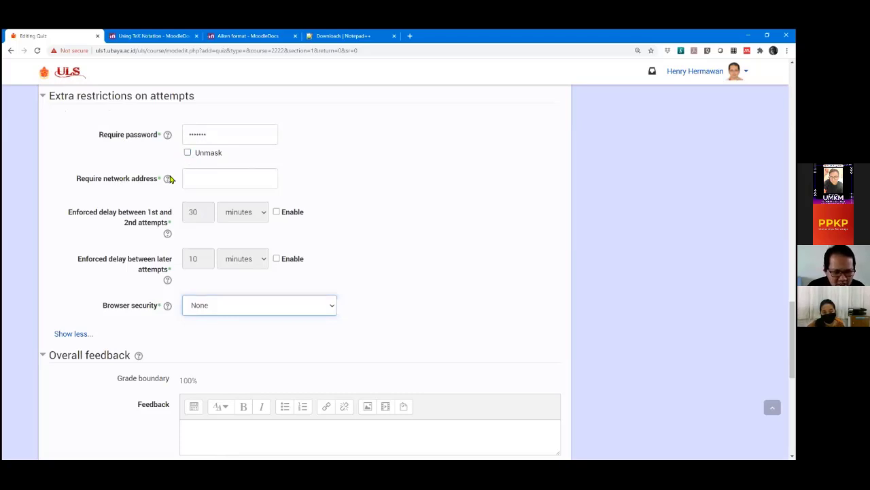
click(213, 178)
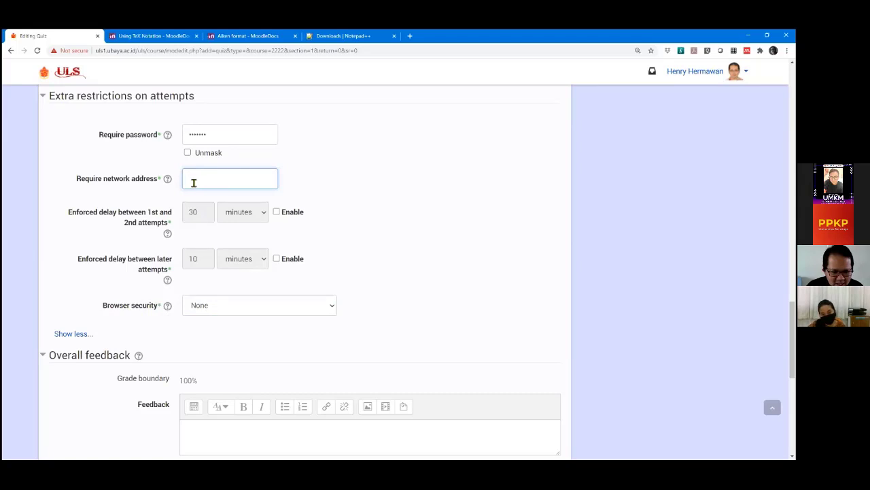
click(241, 309)
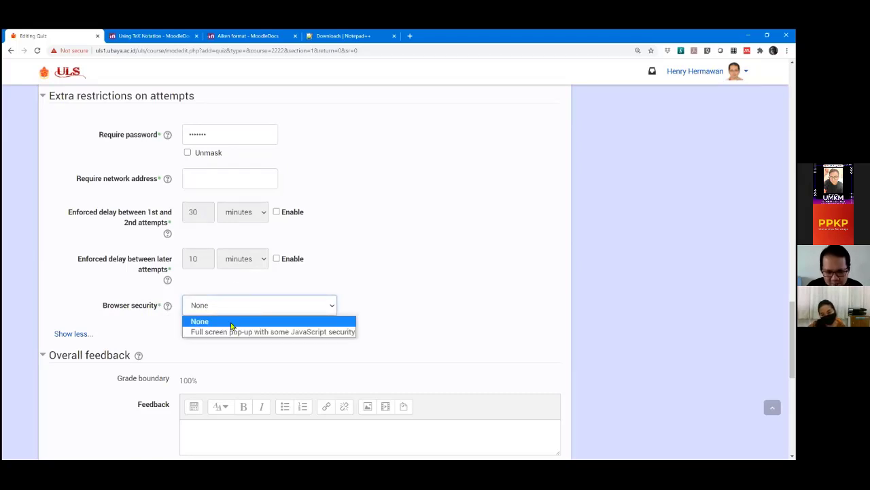
click(83, 289)
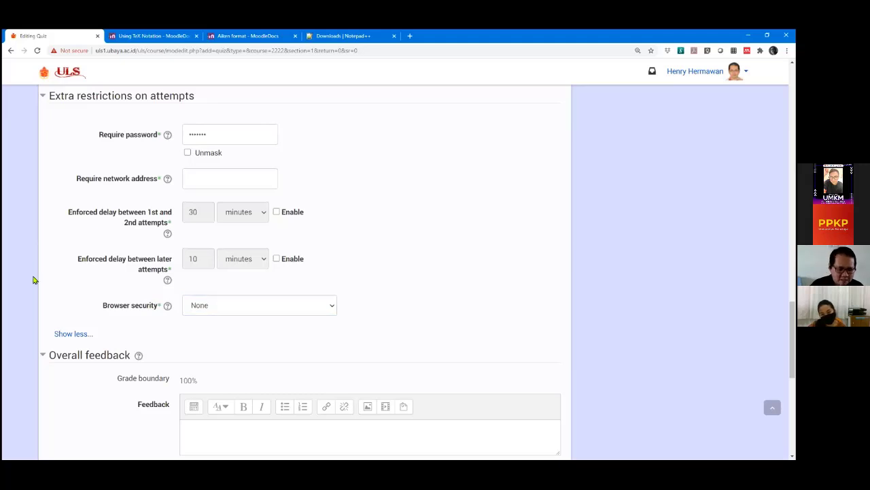
scroll(40, 235, down, 1)
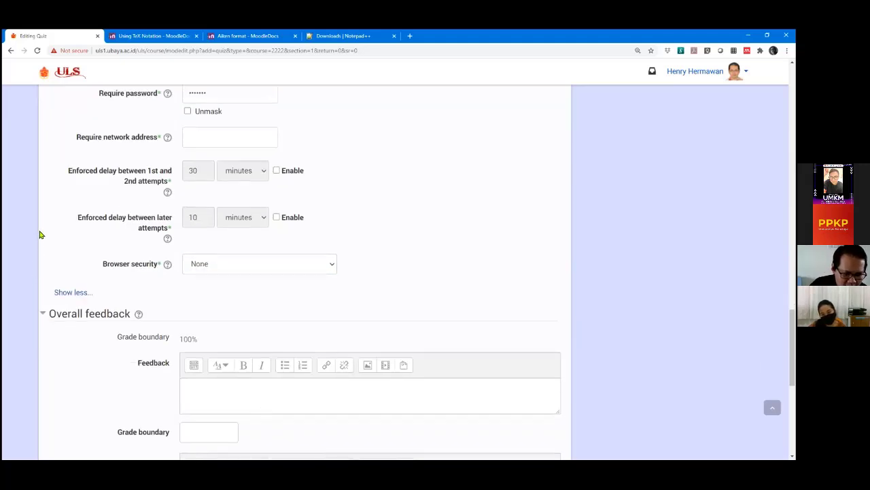
scroll(40, 235, down, 3)
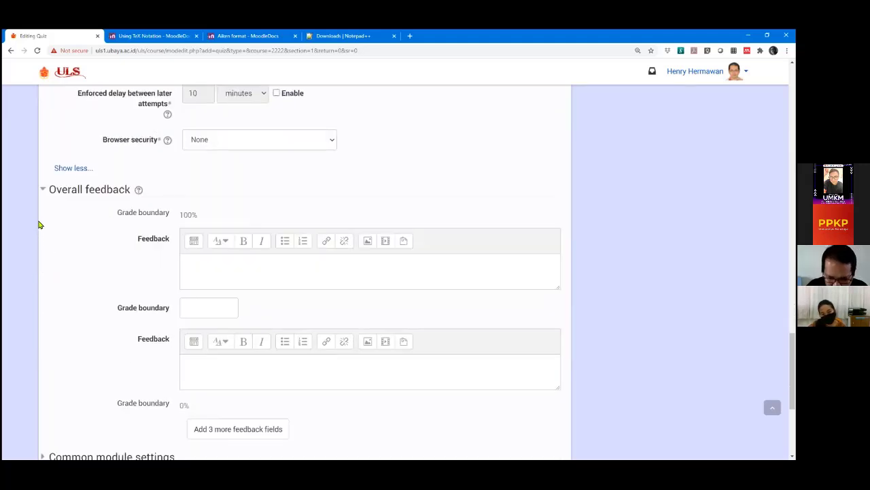
scroll(39, 219, down, 1)
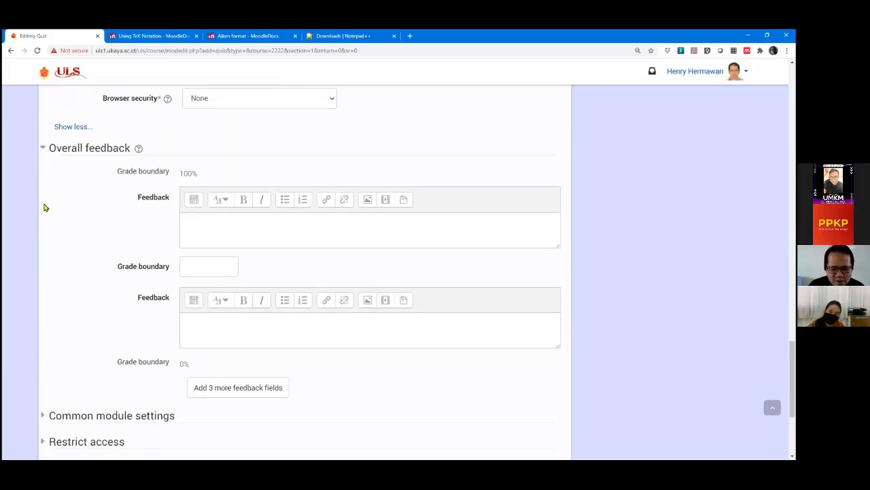
scroll(42, 208, down, 1)
scroll(51, 198, up, 1)
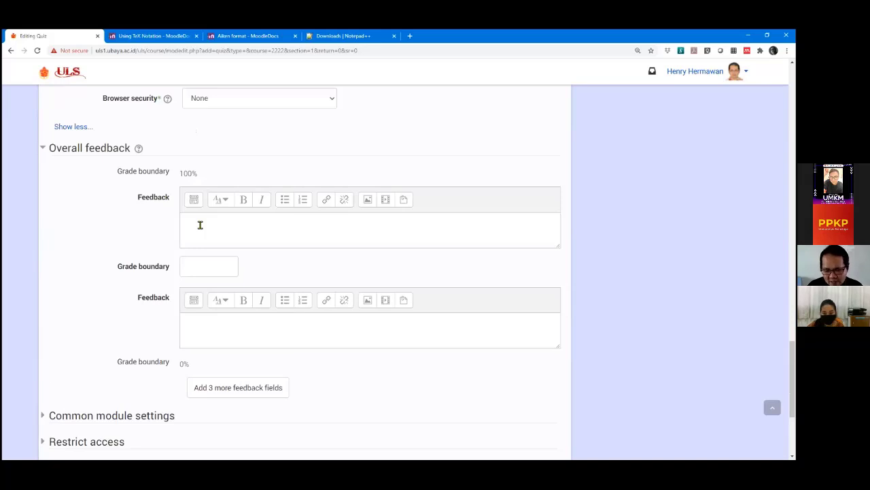
click(200, 225)
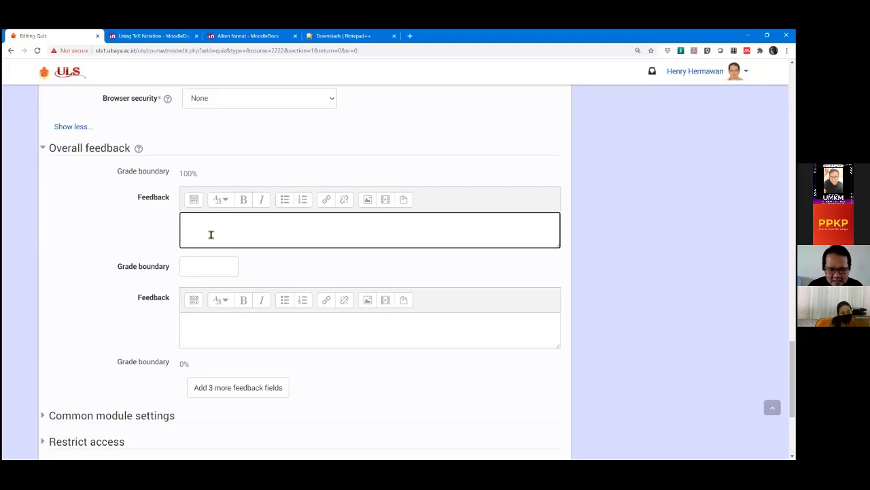
click(137, 231)
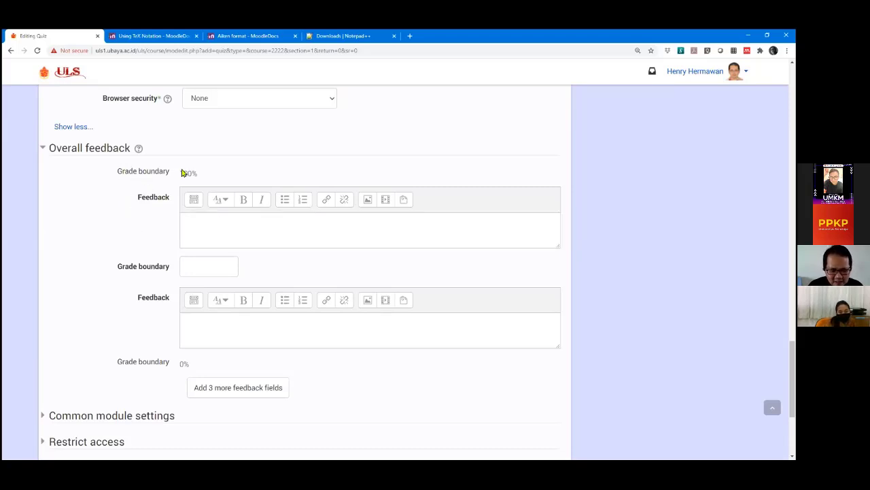
scroll(185, 136, down, 2)
scroll(185, 117, up, 1)
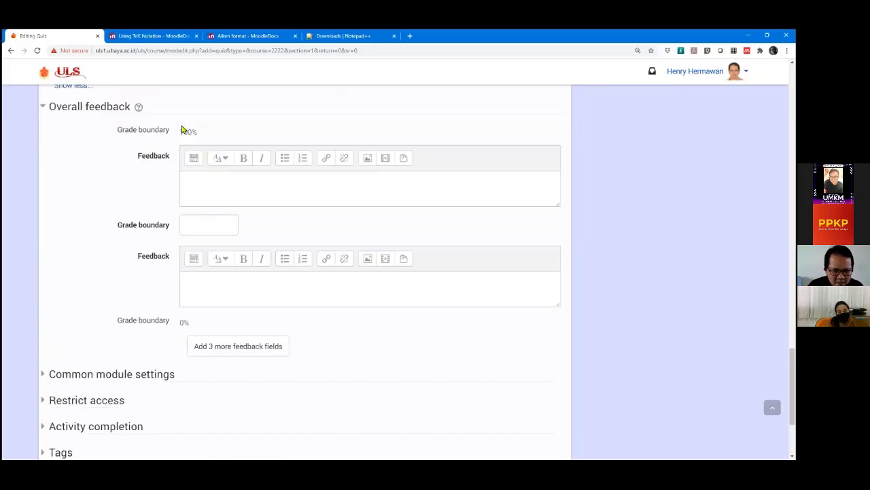
Add a 60% grade boundary with the feedback 'Selamat! Anda lulus.' above it.
click(198, 223)
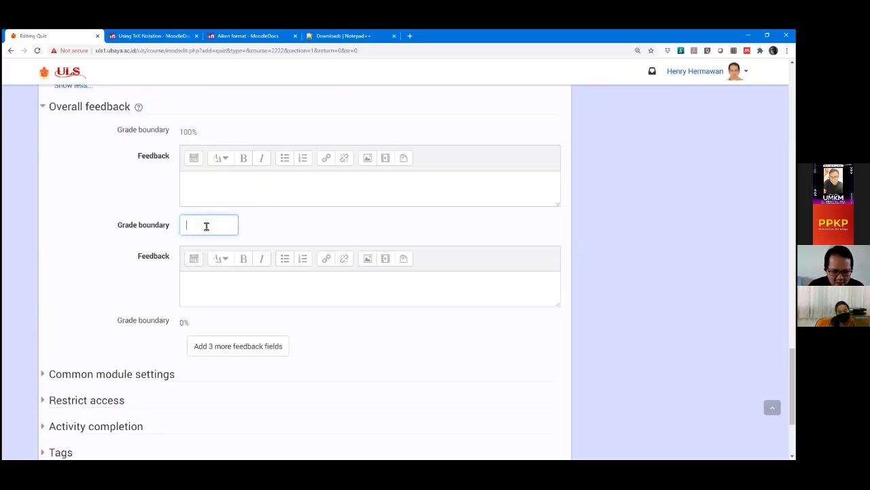
text(60%)
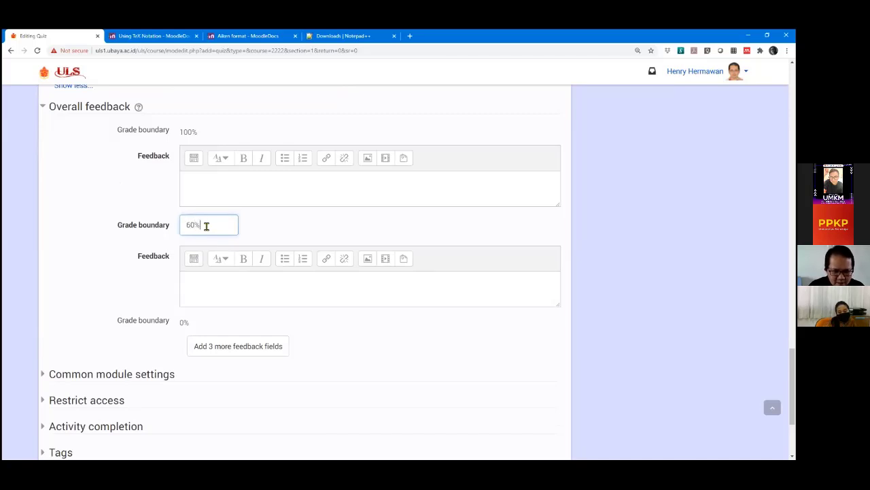
click(212, 182)
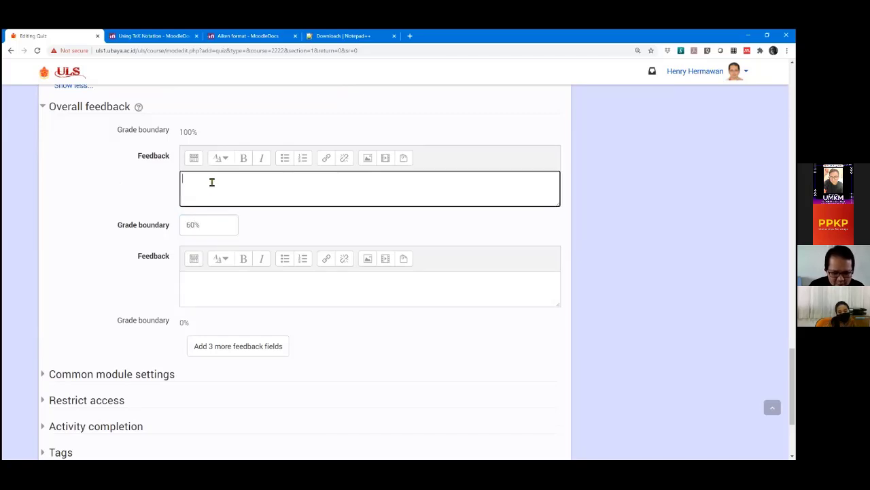
text(Anda )
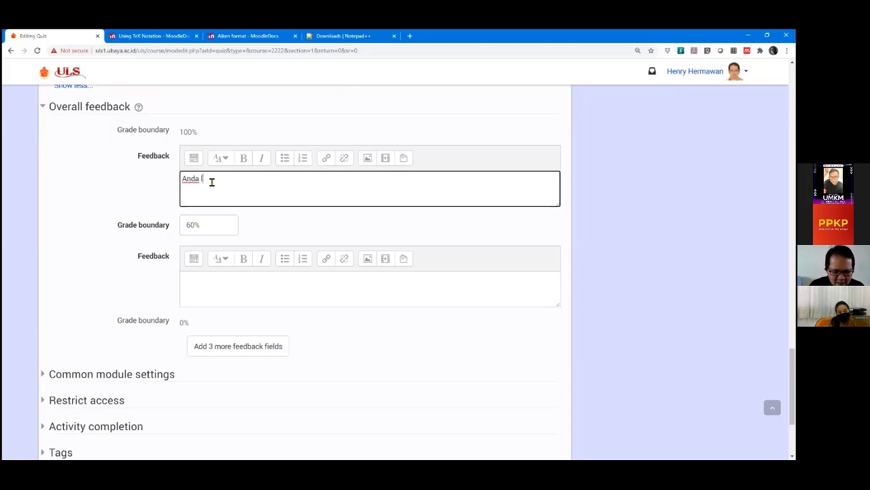
text(lulus)
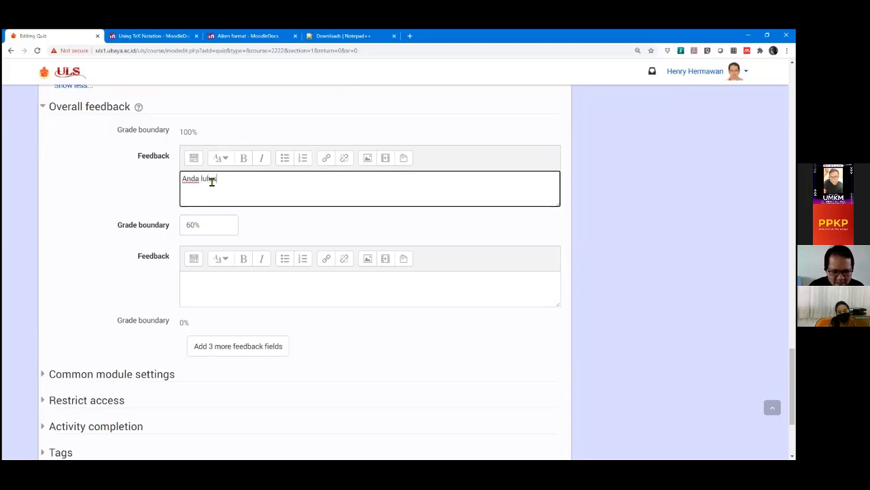
key(Home)
text(Selamat)
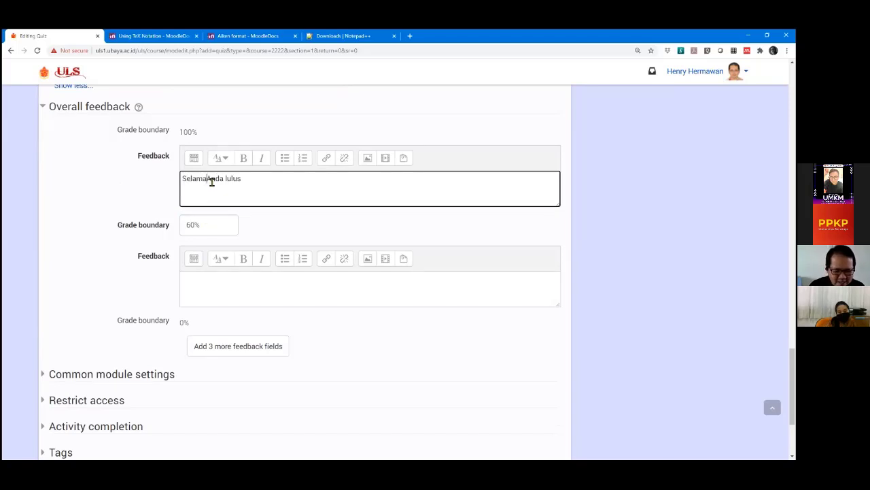
key(BackSpace)
text(,)
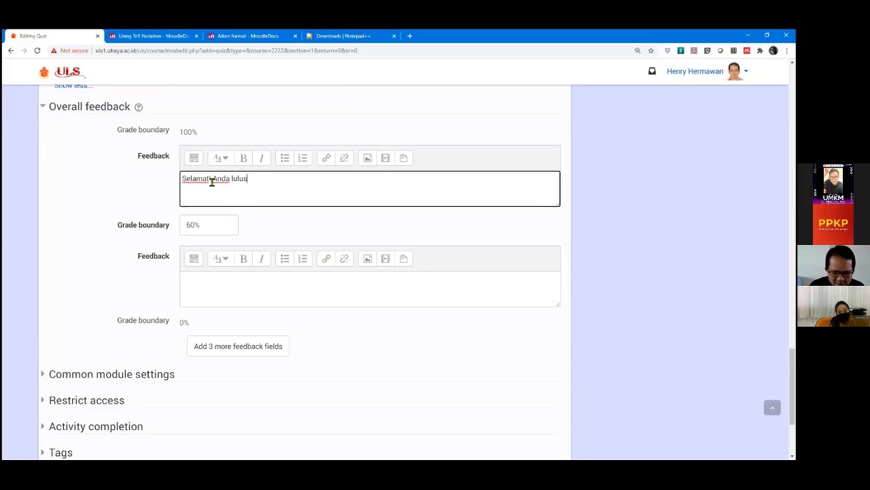
Enter 'Silakan belajar kembali.' as the feedback for grades below 60%.
click(220, 288)
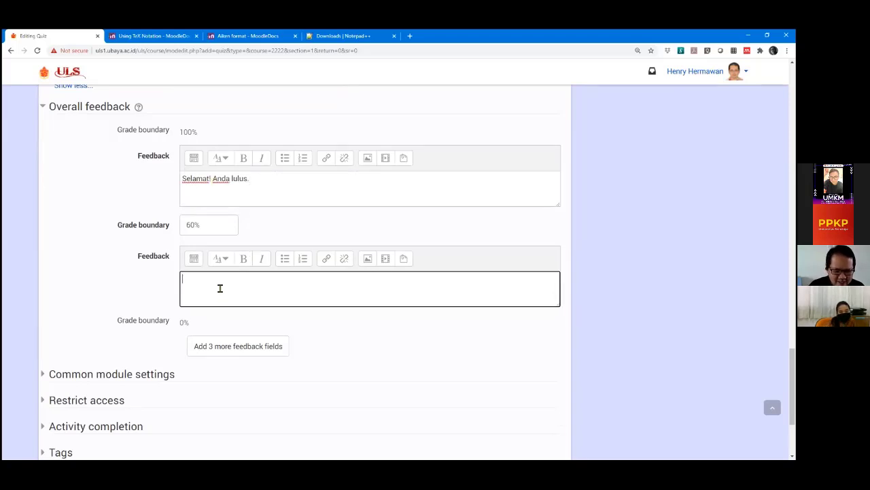
text(Si)
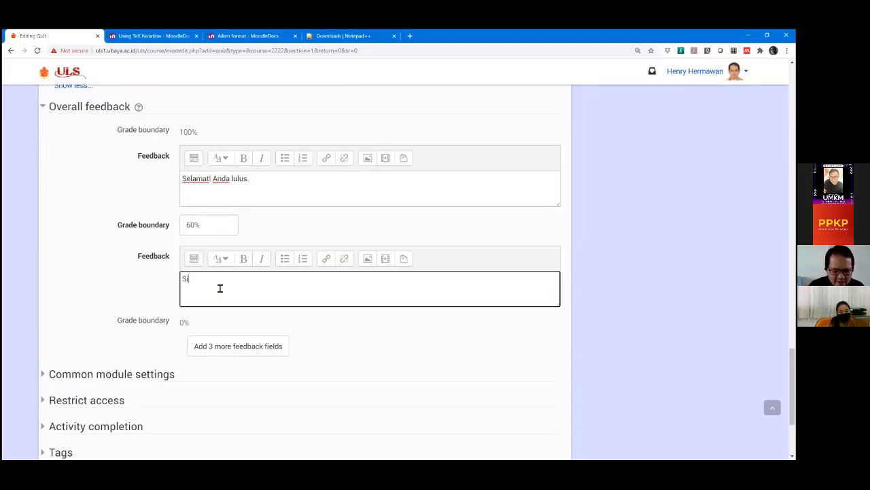
text(lakan belajar)
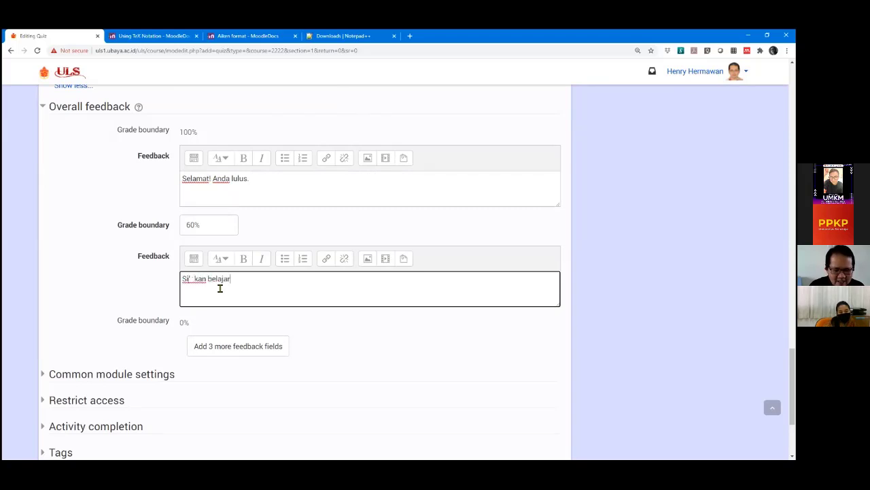
text( kembali)
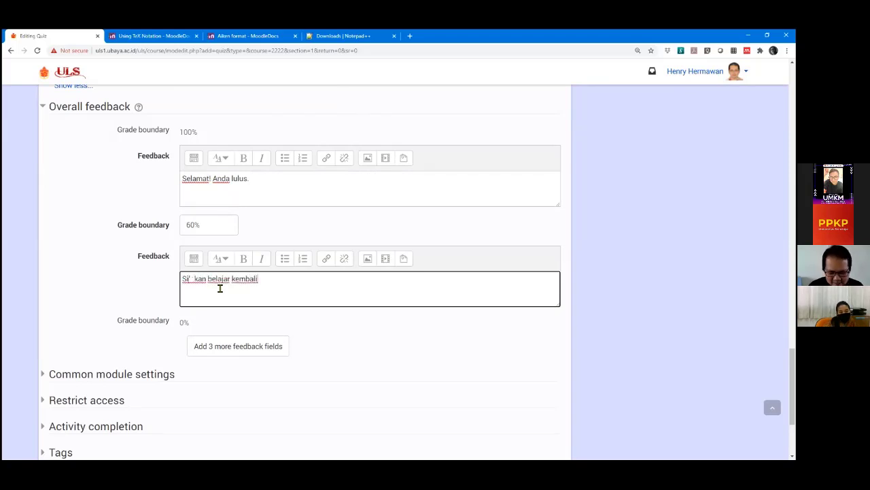
text(.)
click(131, 287)
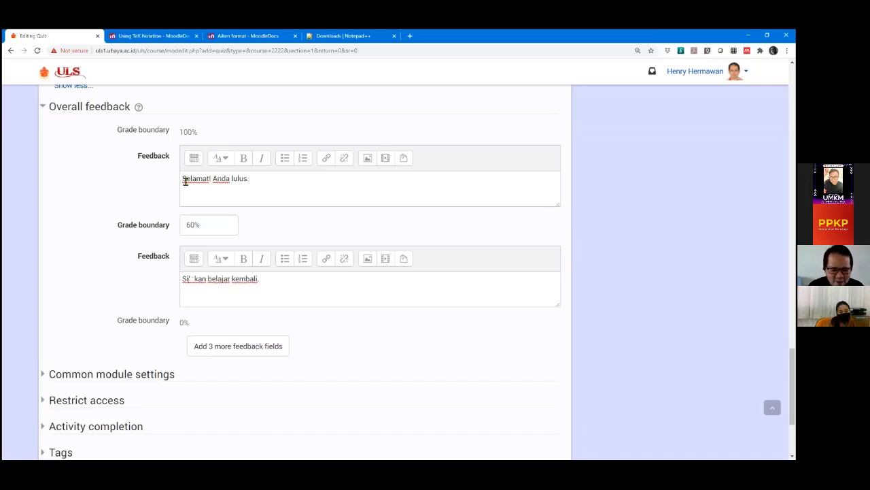
Select and review both overall feedback messages to check their text.
drag(182, 179, 261, 180)
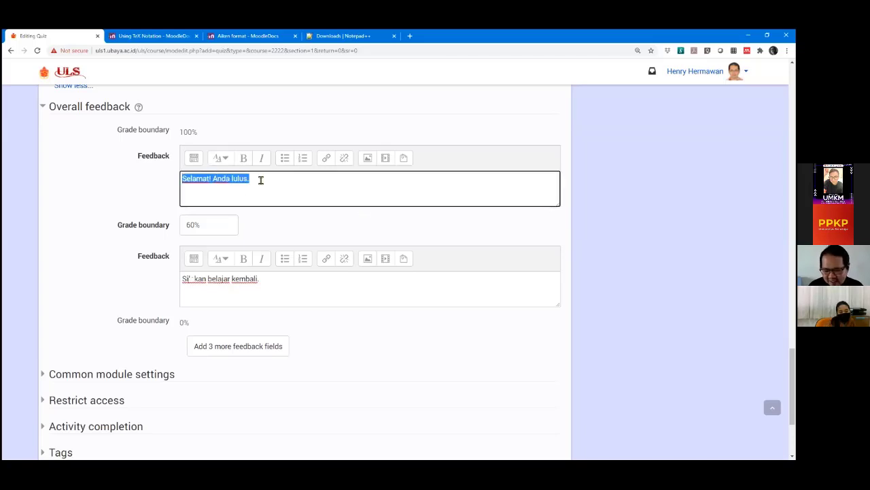
click(271, 178)
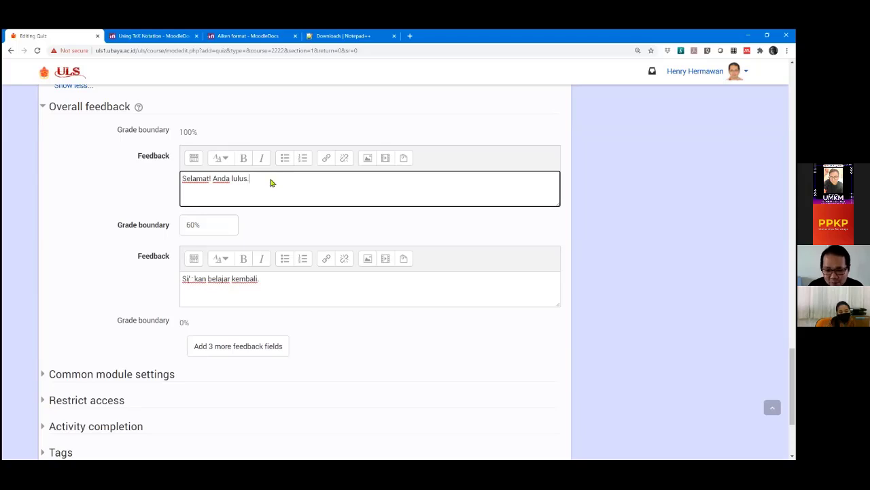
drag(182, 279, 231, 279)
key(shift+End)
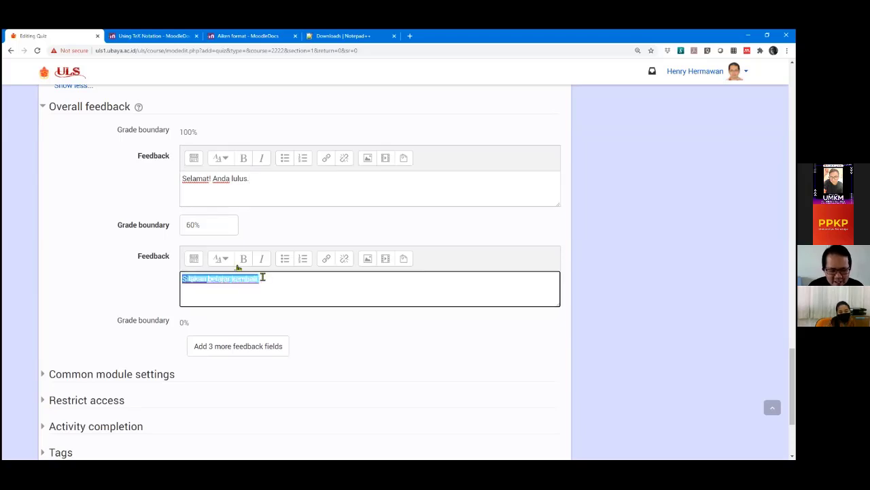
click(66, 257)
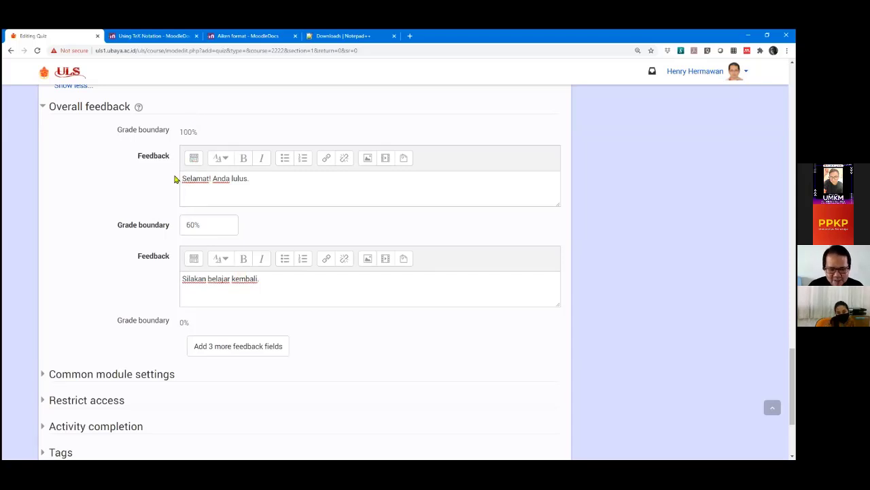
drag(182, 181, 249, 178)
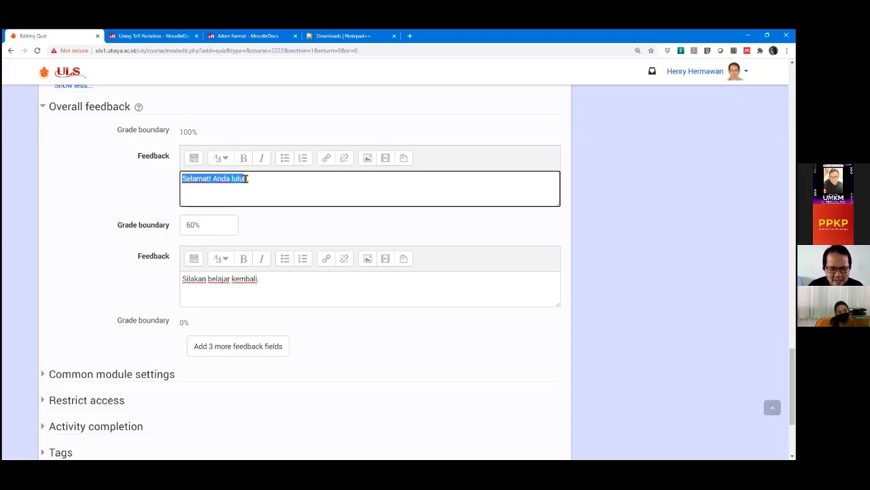
click(74, 170)
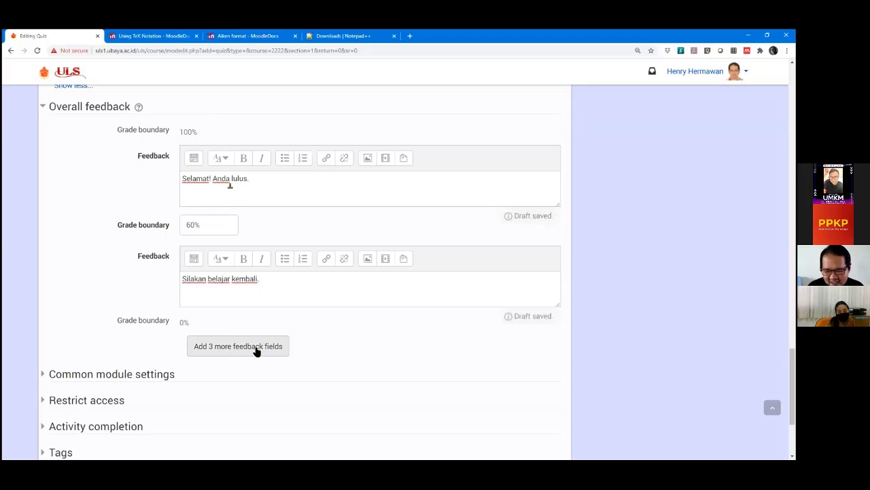
Expand Common module settings and look at the Visible options, leaving it on Show.
scroll(47, 222, down, 1)
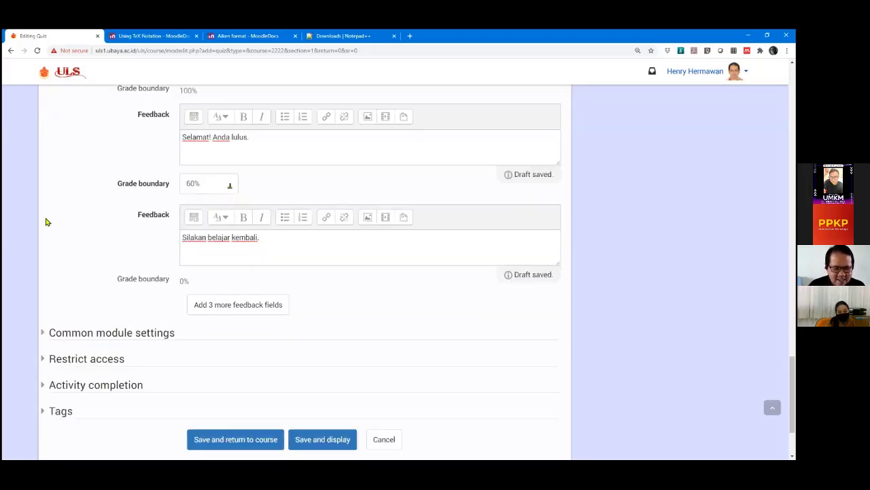
scroll(47, 224, down, 3)
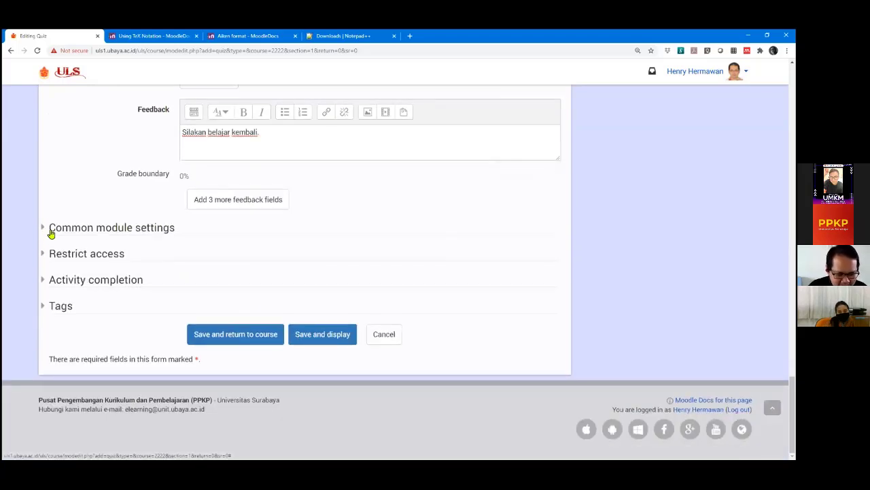
click(47, 229)
scroll(80, 262, down, 1)
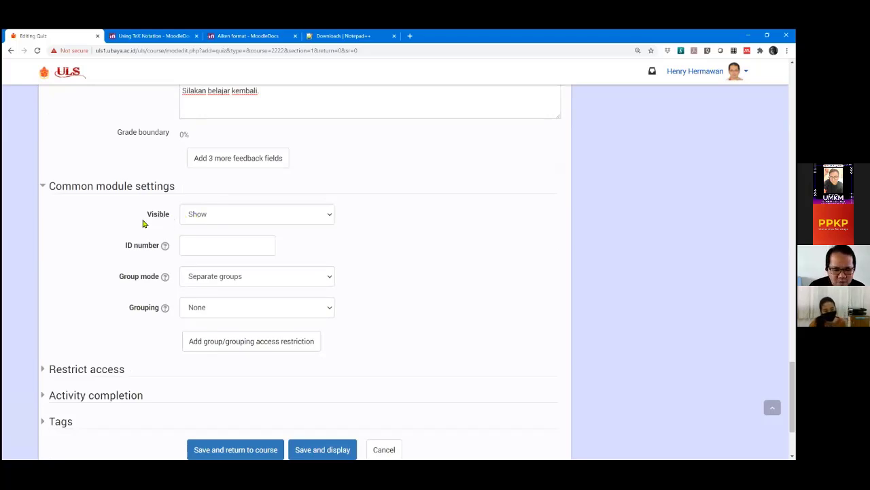
click(211, 212)
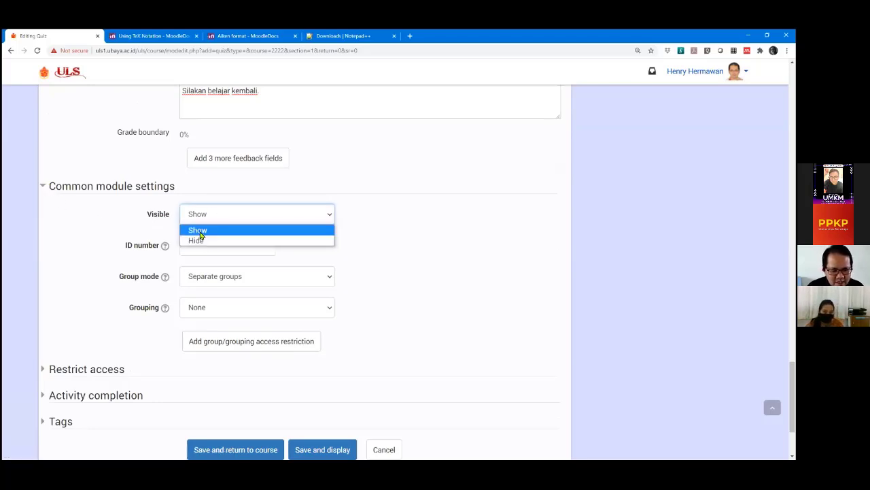
click(199, 231)
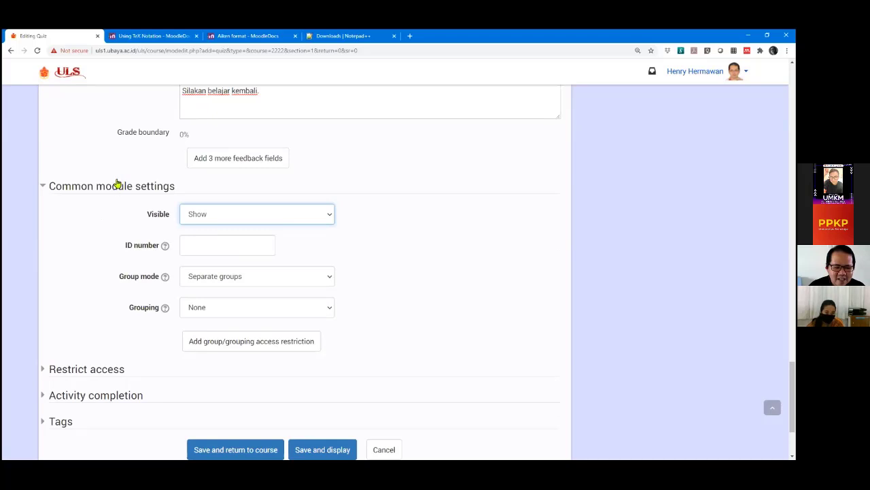
Set the quiz's Visible option to Hide.
scroll(111, 169, down, 1)
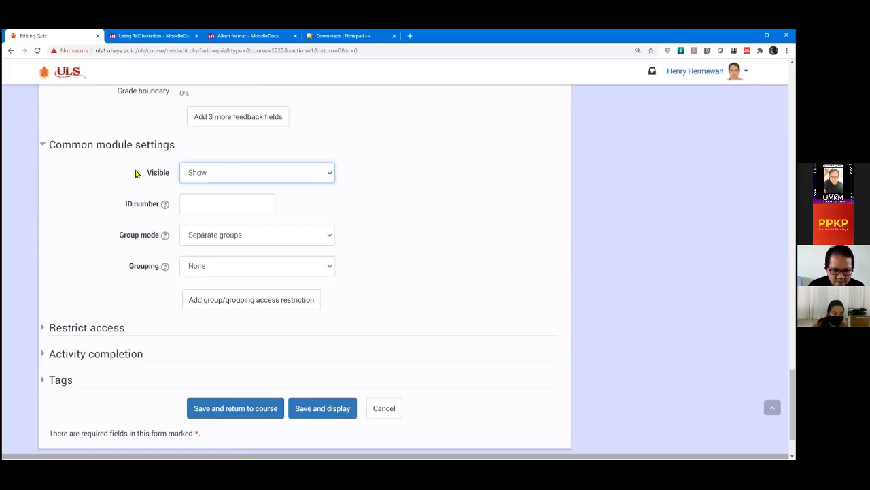
click(243, 172)
click(227, 198)
click(71, 201)
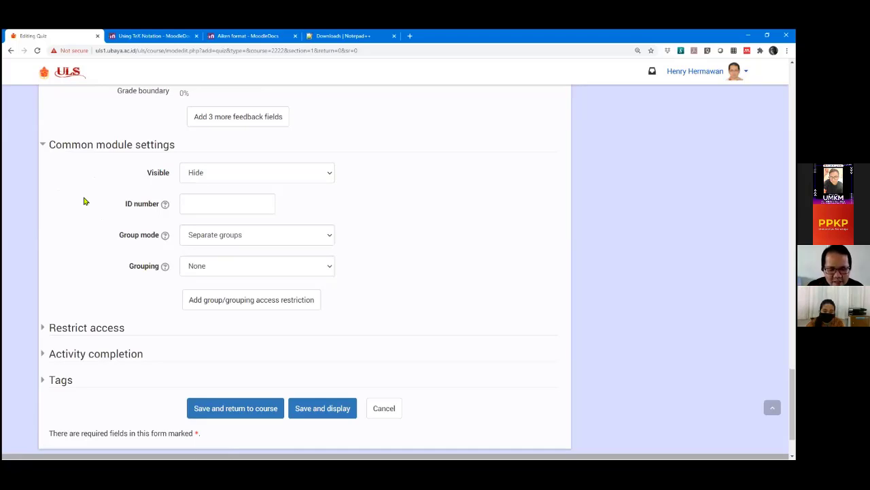
click(220, 175)
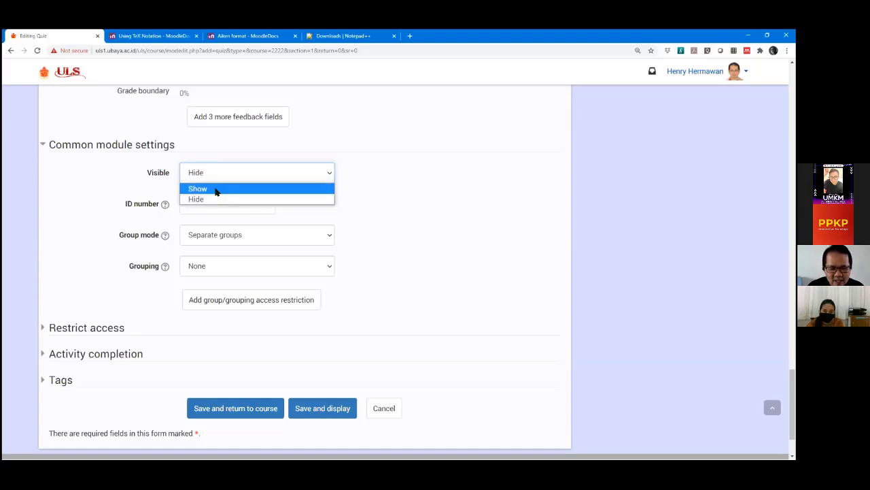
click(215, 189)
click(230, 172)
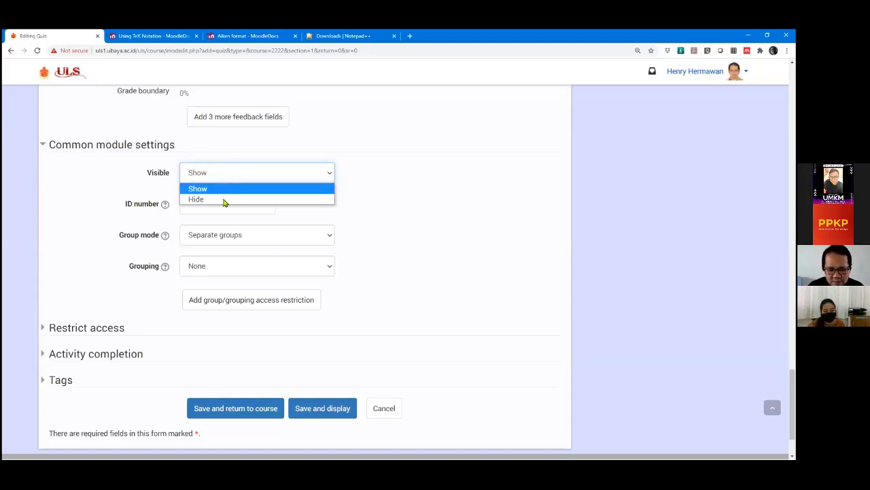
click(208, 199)
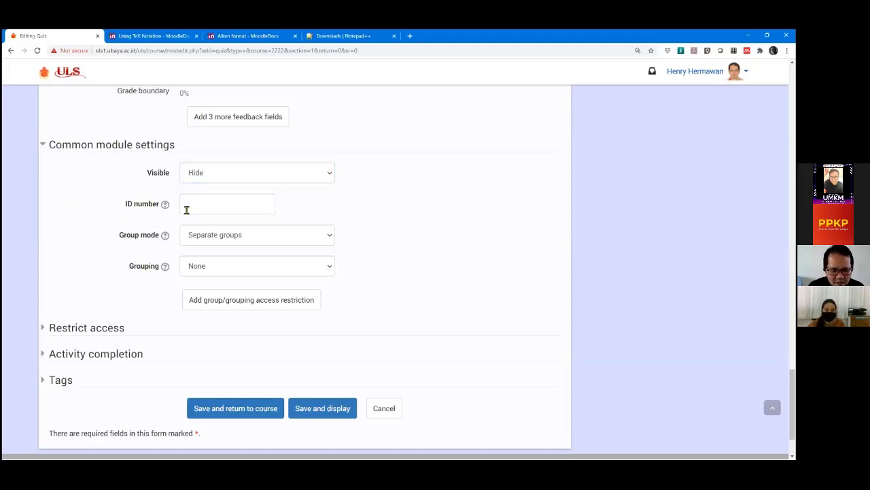
scroll(93, 218, down, 1)
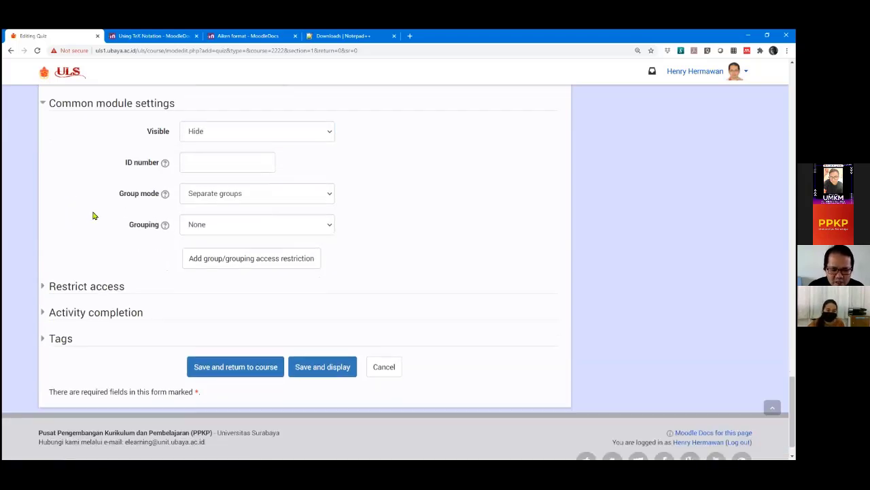
scroll(136, 190, down, 1)
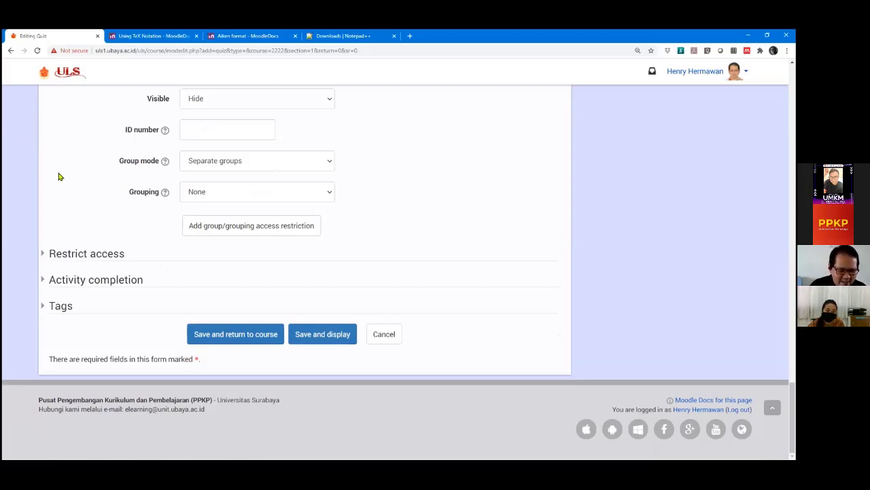
Set completion tracking to mark the quiz complete when conditions are met.
click(42, 255)
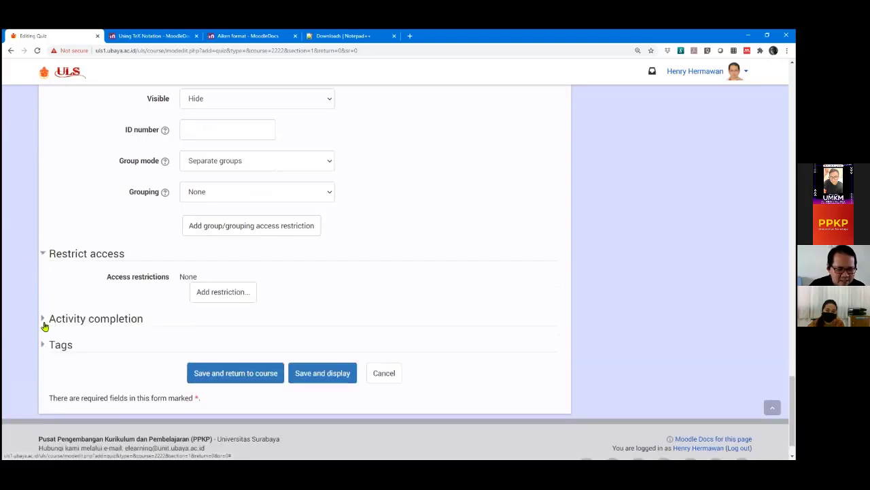
click(42, 319)
scroll(5, 278, down, 2)
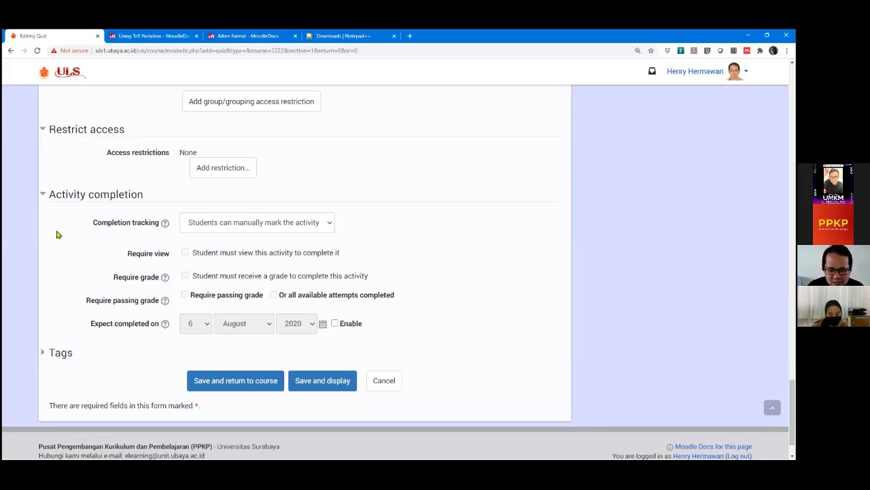
click(236, 223)
click(213, 239)
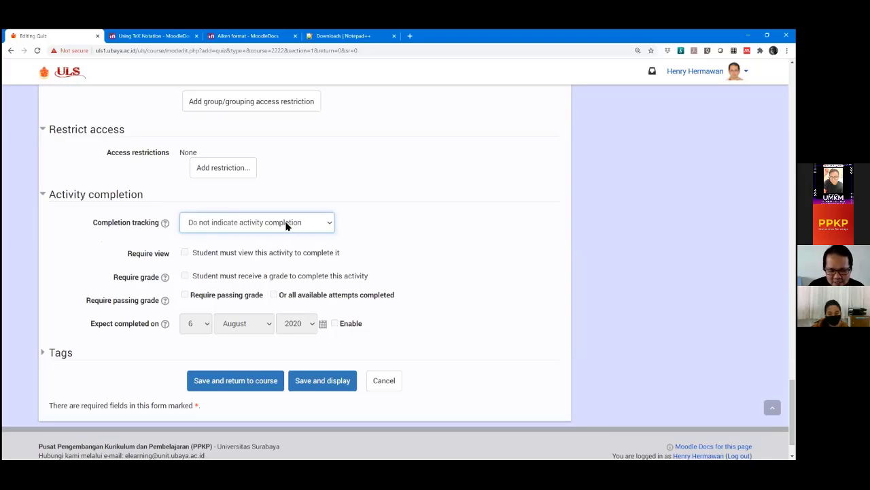
scroll(287, 225, down, 1)
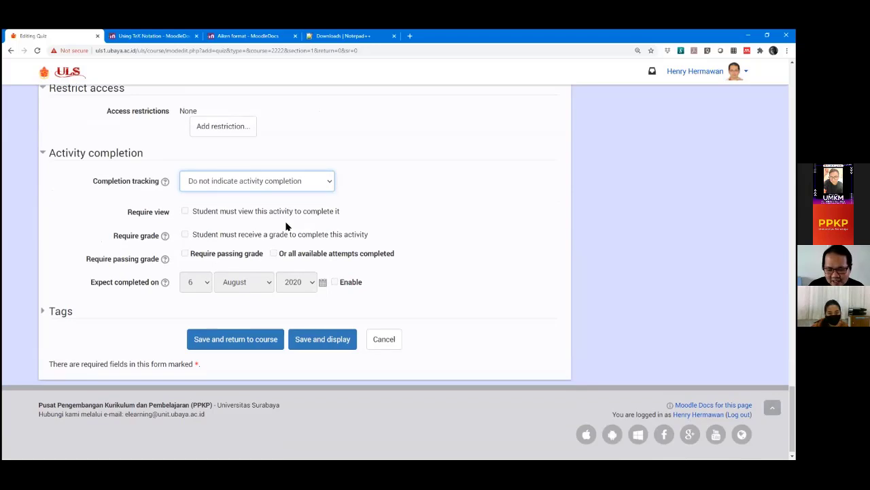
click(268, 187)
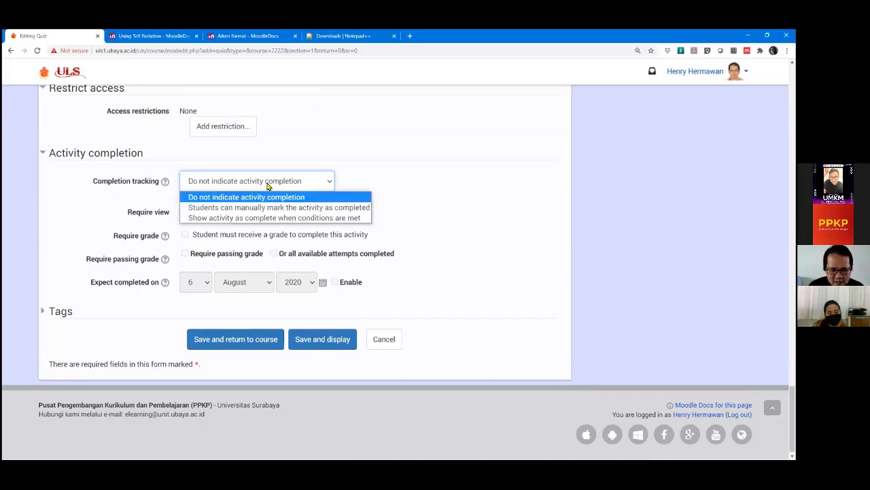
click(266, 207)
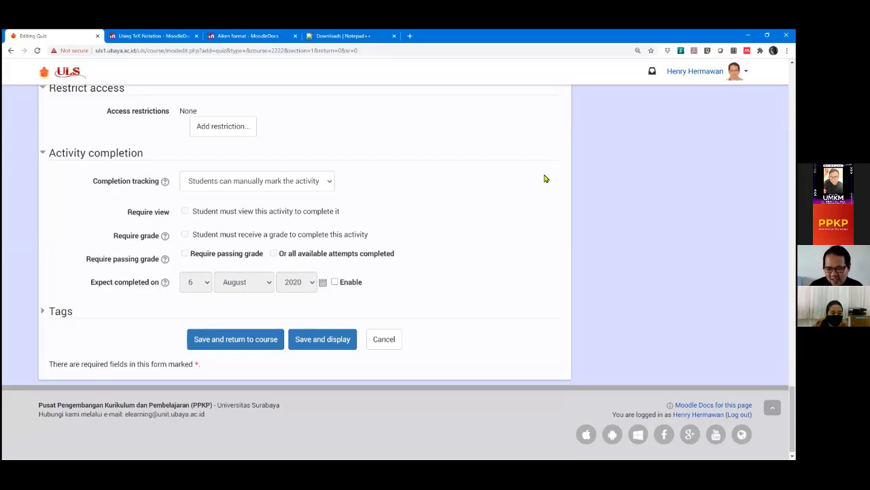
click(310, 181)
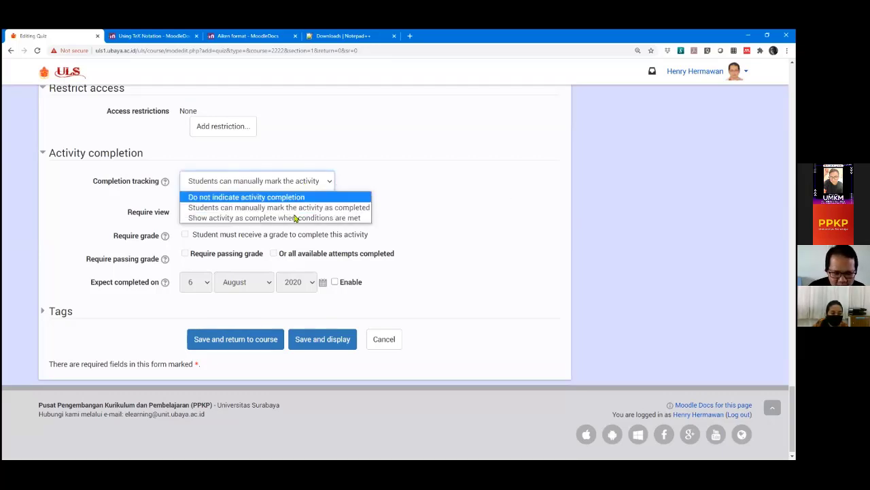
click(296, 217)
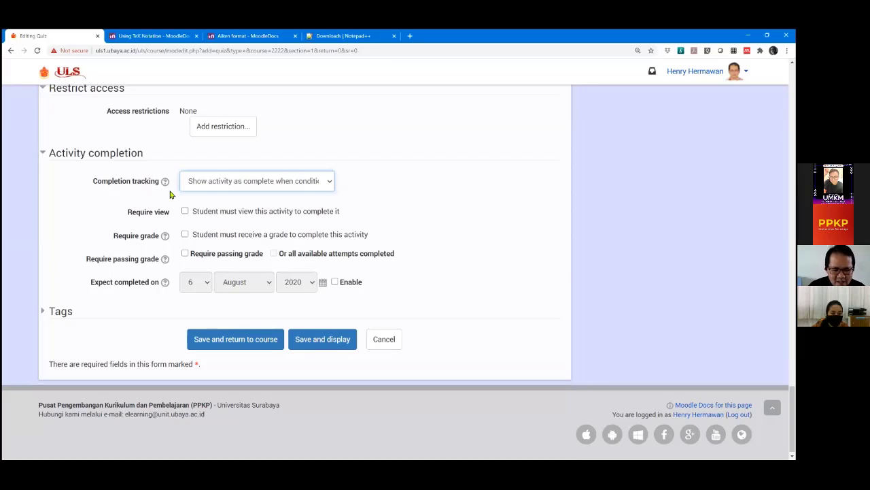
click(270, 189)
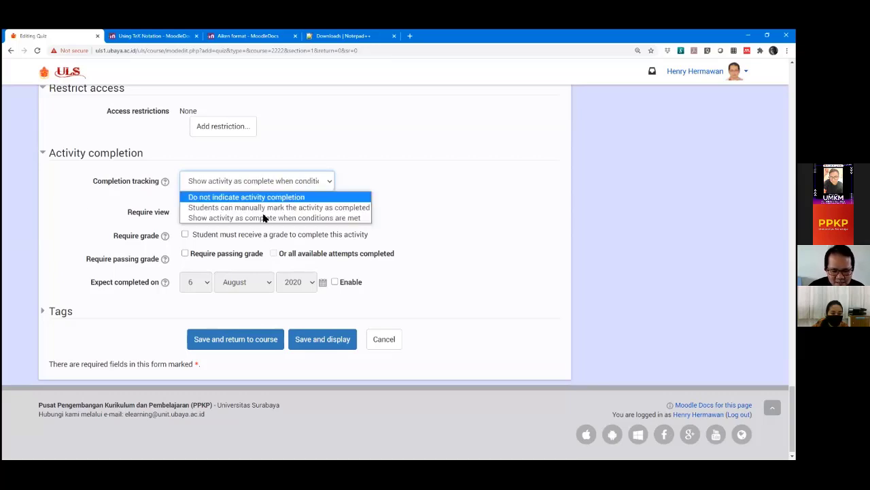
click(62, 225)
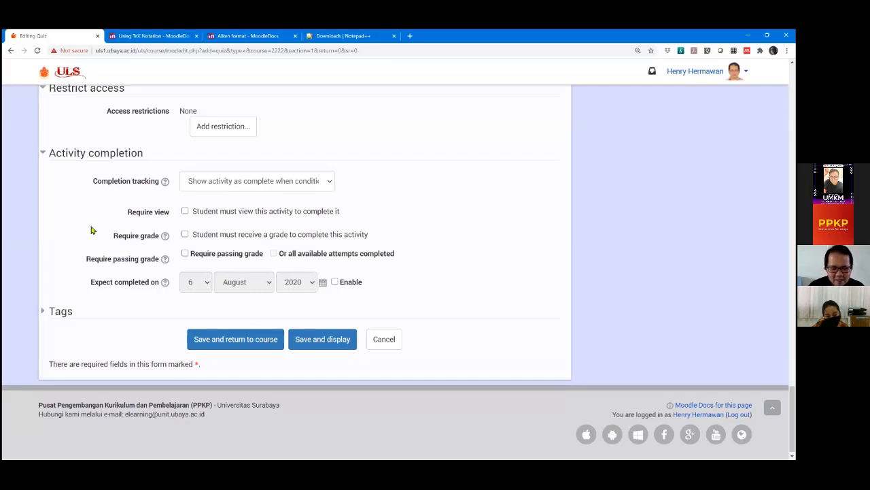
Tick Require view, Require grade and Require passing grade.
scroll(272, 211, down, 1)
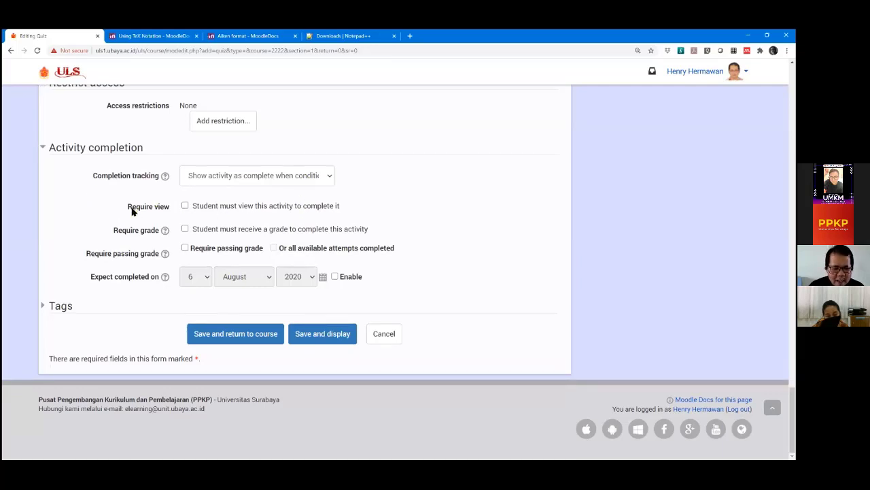
click(185, 205)
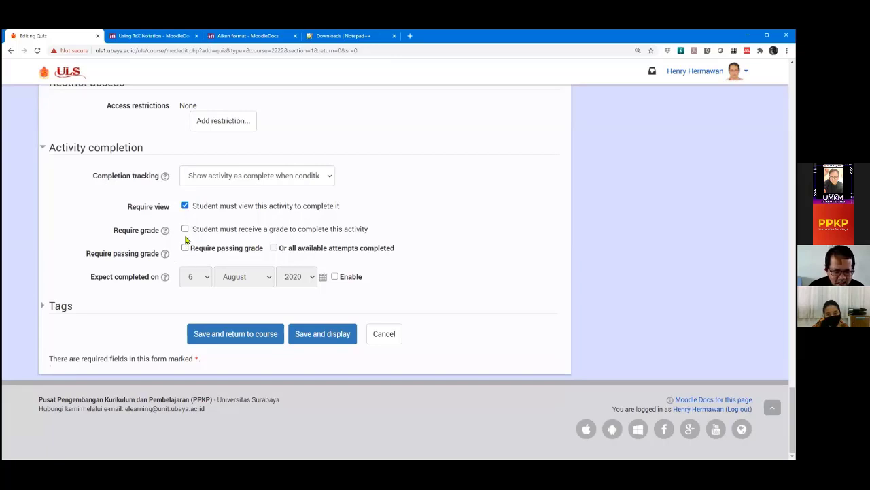
click(185, 229)
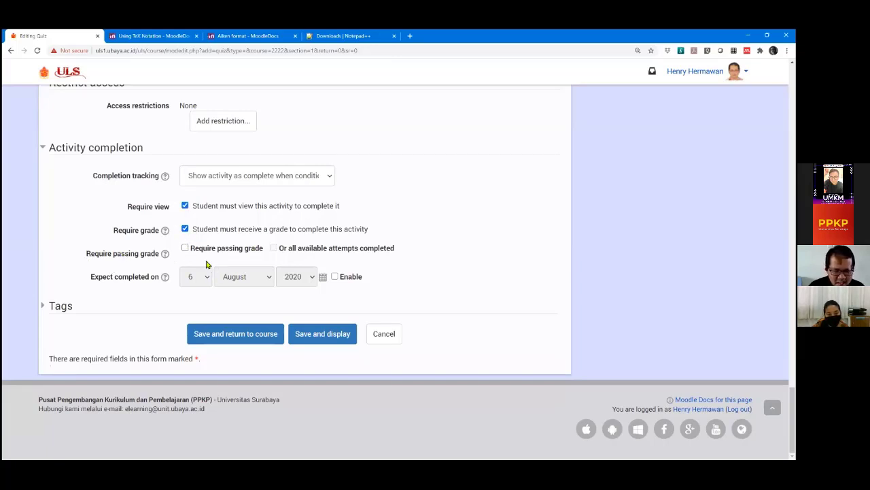
click(185, 247)
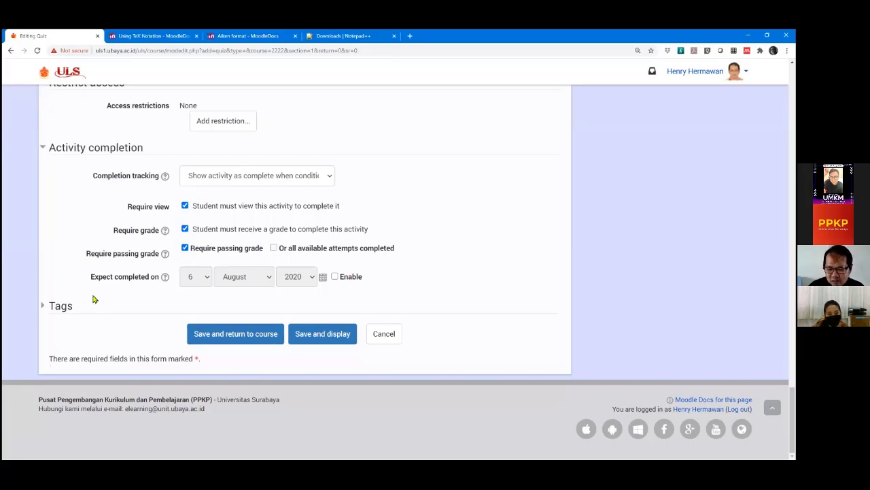
Check that the quiz's Grade to pass is set to 90.
scroll(84, 265, up, 10)
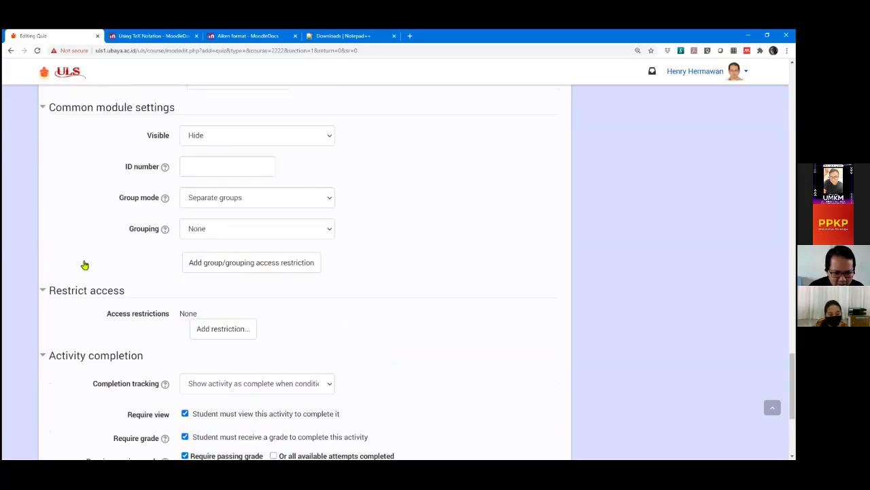
scroll(84, 264, up, 7)
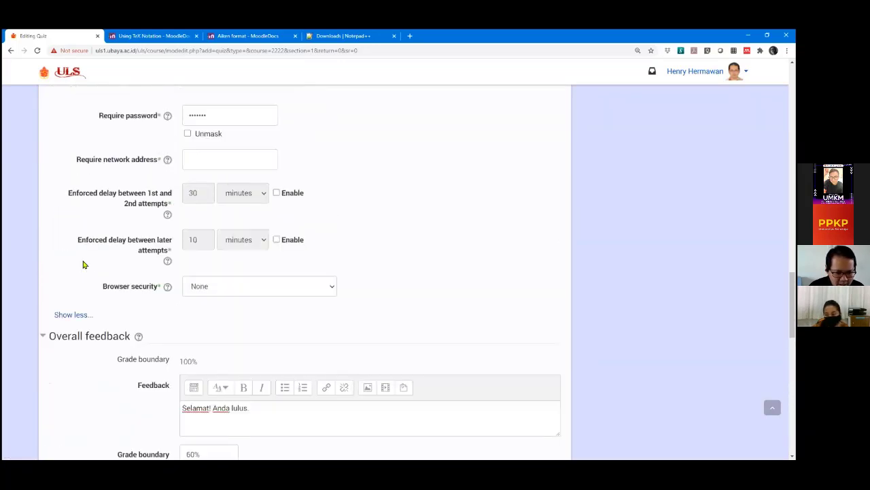
scroll(82, 263, up, 8)
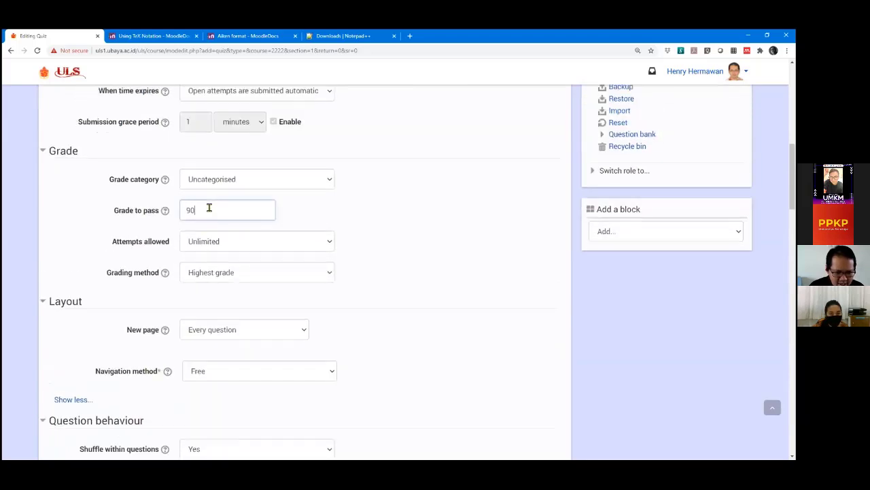
double_click(208, 208)
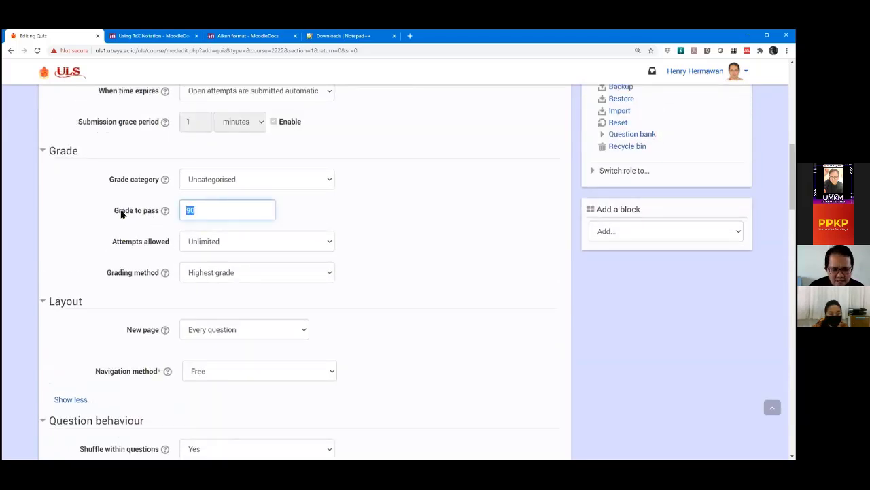
scroll(83, 233, down, 3)
scroll(83, 233, down, 20)
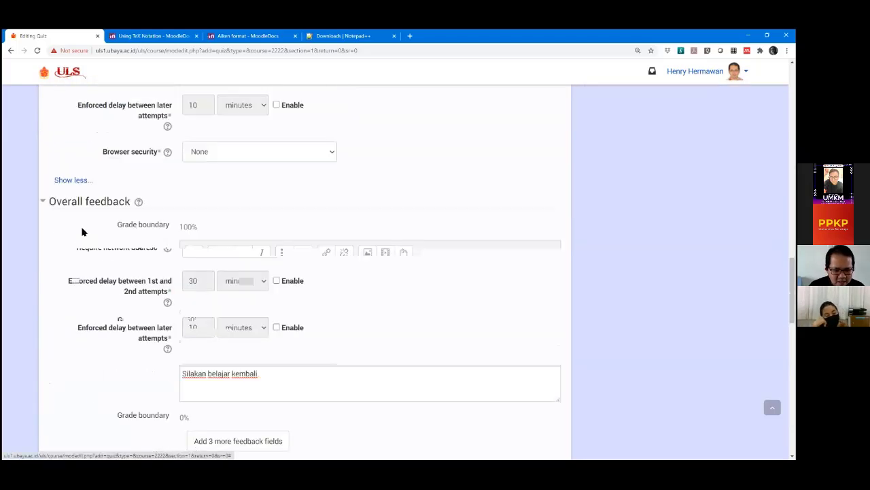
scroll(82, 232, down, 1)
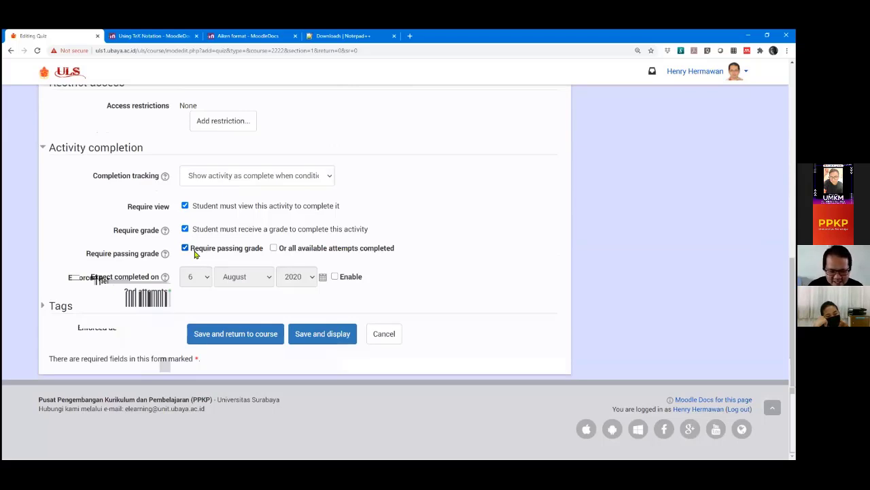
Untick the passing-grade completion options, keeping only Require view and Require grade.
click(273, 249)
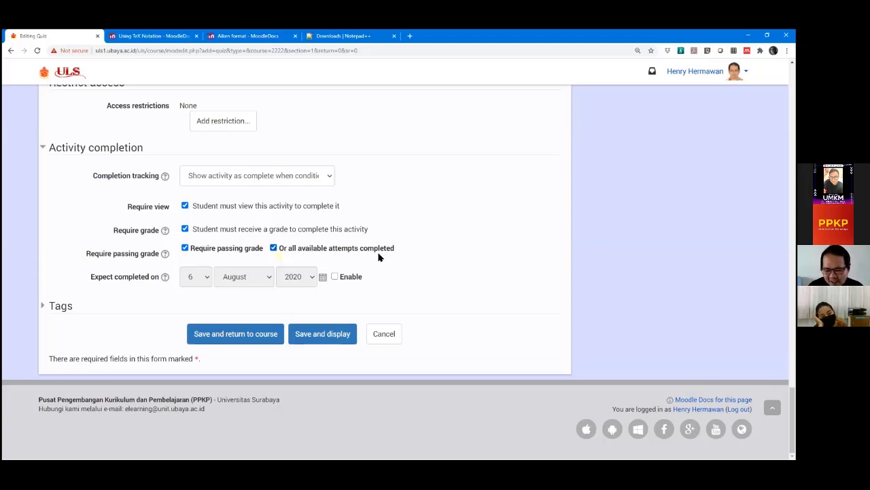
click(184, 248)
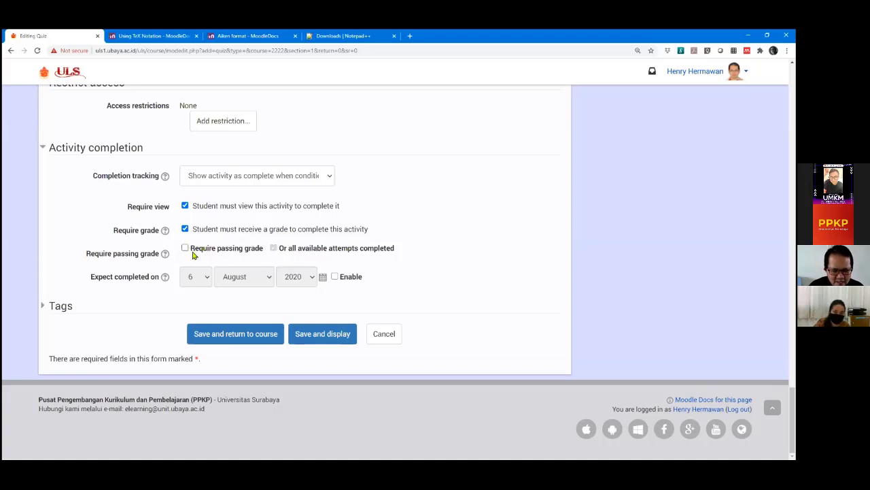
scroll(121, 227, up, 1)
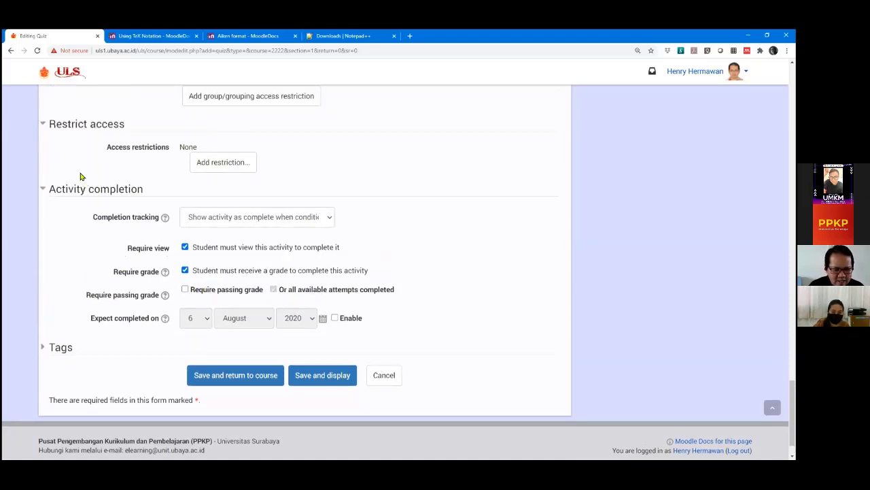
scroll(82, 176, up, 1)
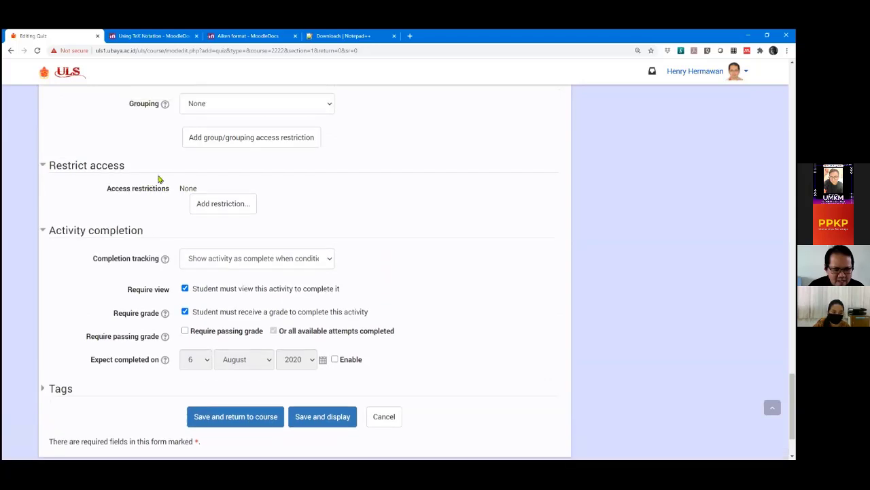
Add an Activity completion condition on Tugas 1: Introduction to ULS, then reopen Add restriction.
click(238, 202)
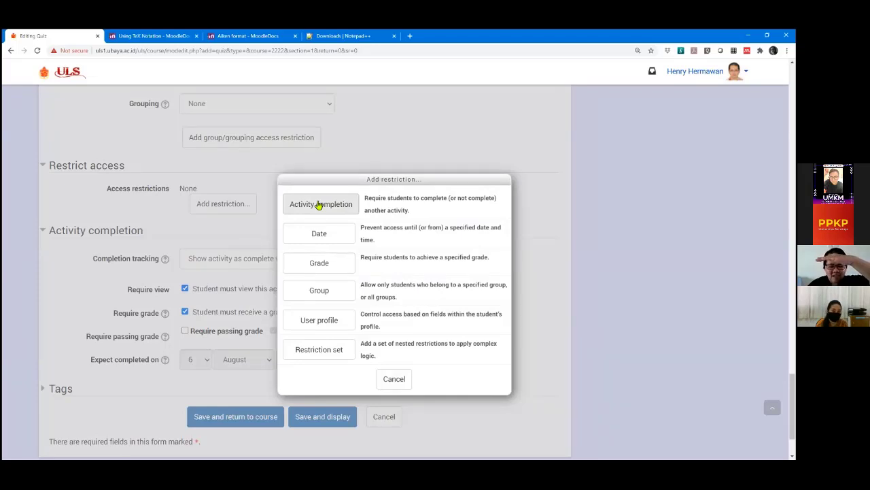
click(318, 204)
click(338, 222)
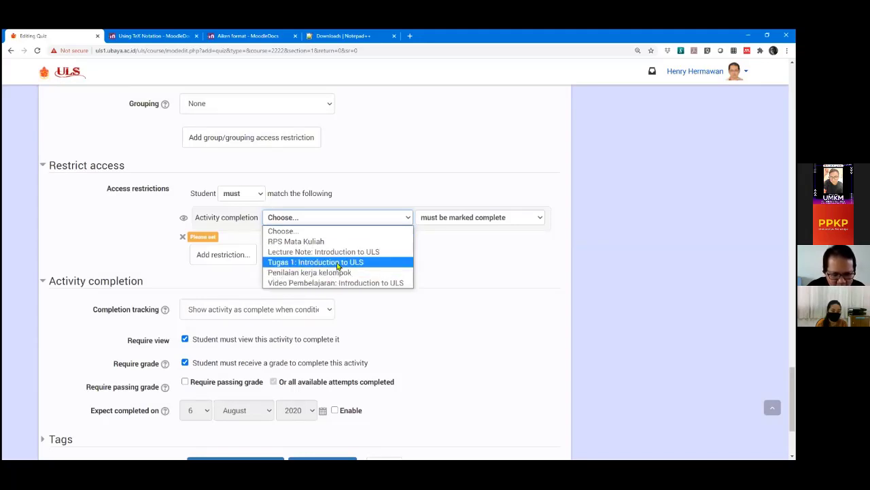
click(338, 263)
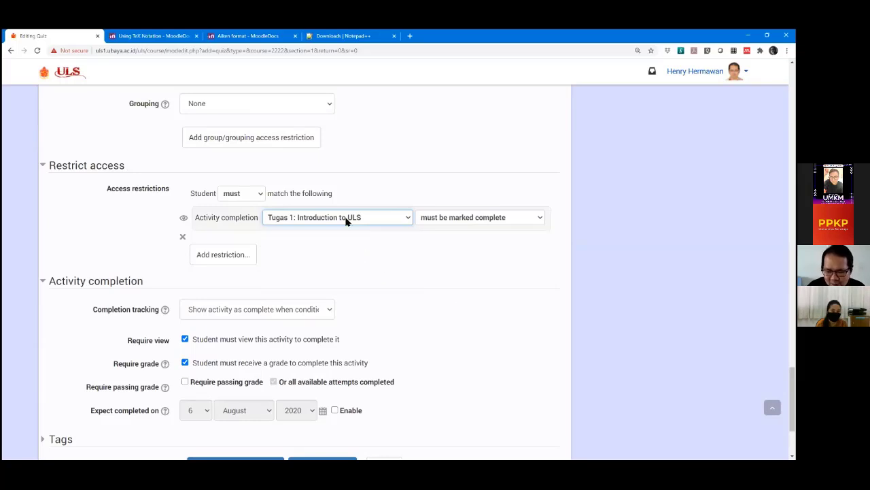
click(249, 255)
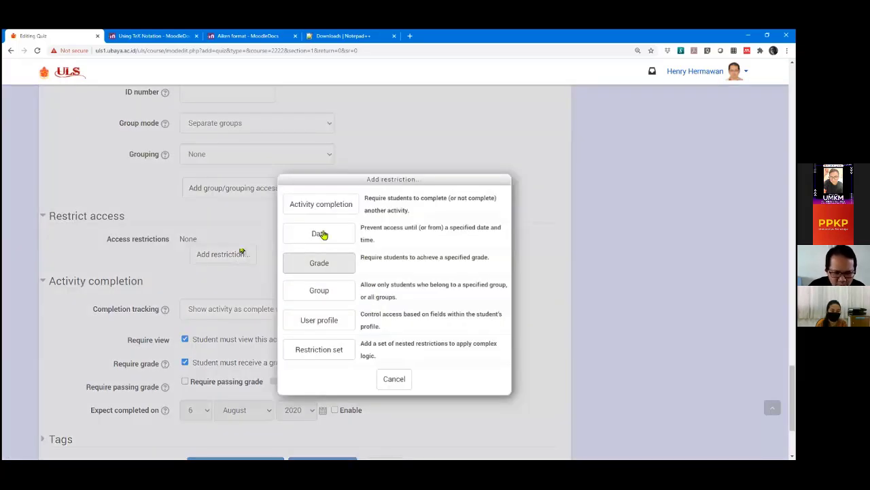
Add a 'from' Date restriction and a second Date restriction set to 'until'.
click(322, 234)
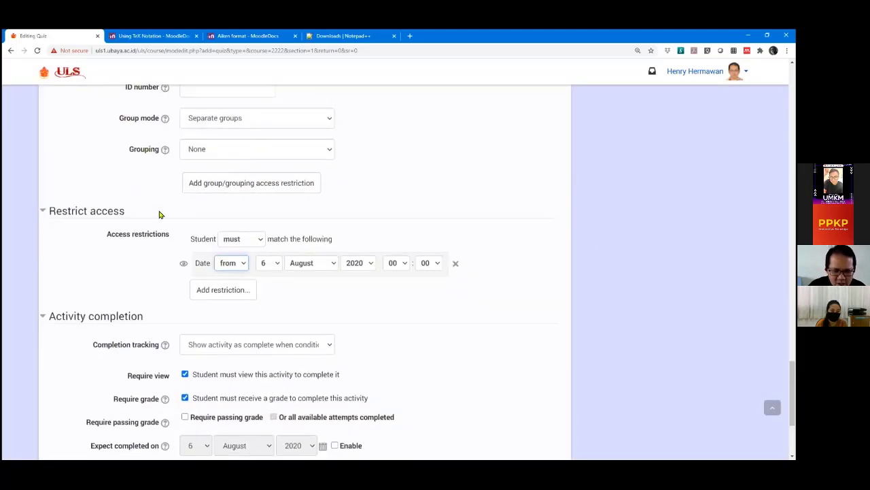
scroll(160, 215, down, 1)
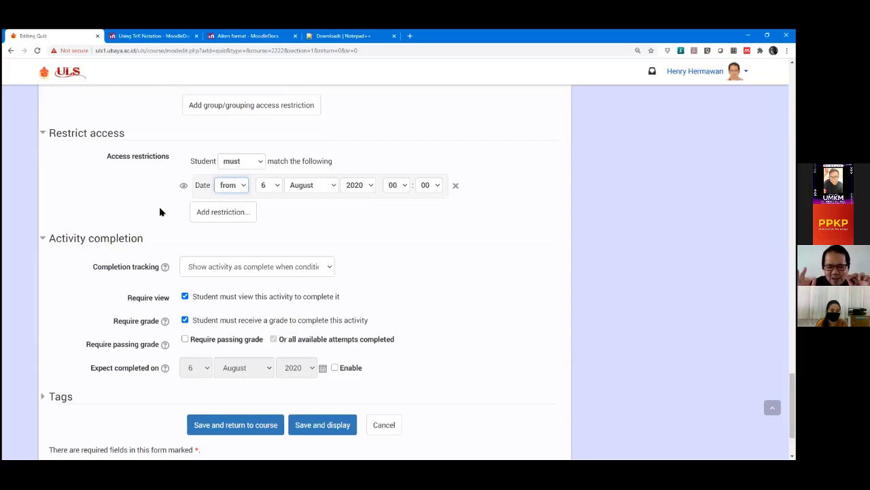
click(225, 216)
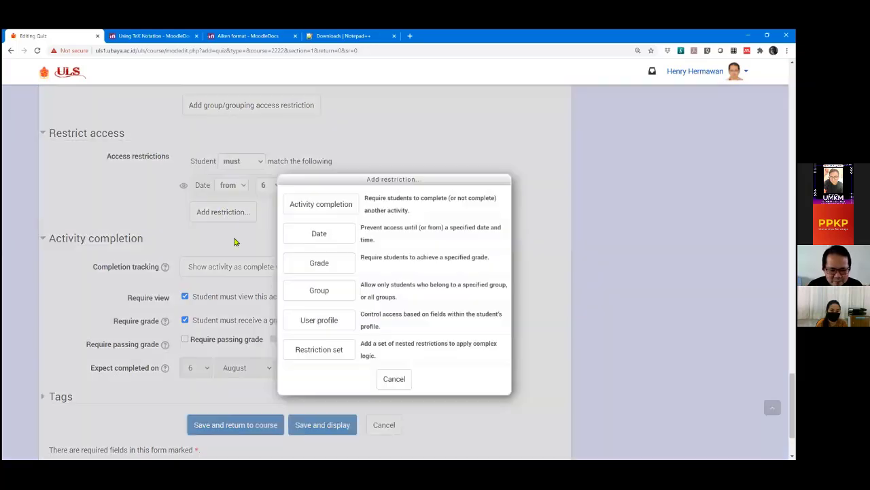
click(305, 237)
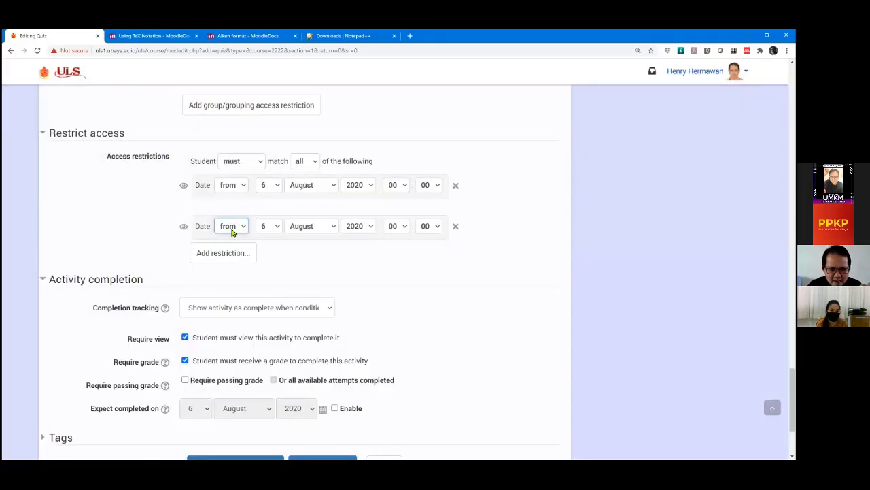
click(231, 226)
click(232, 251)
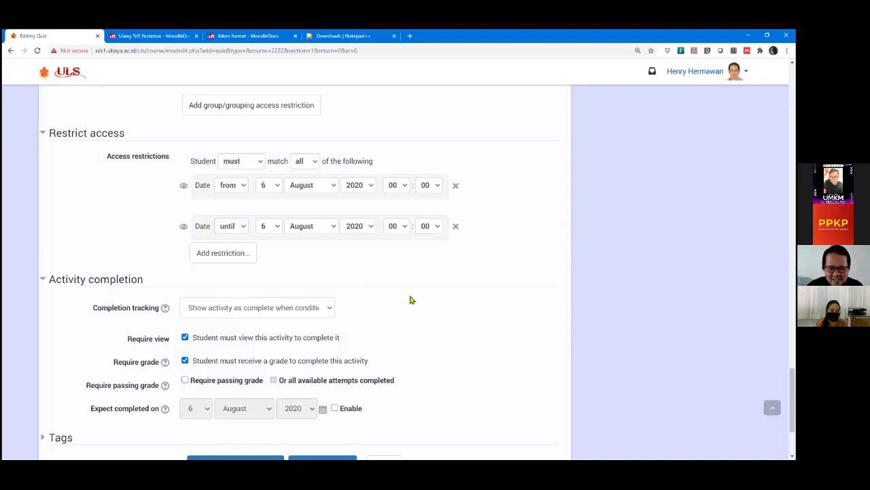
Set the 'until' date restriction's hour to 19.
scroll(542, 287, up, 20)
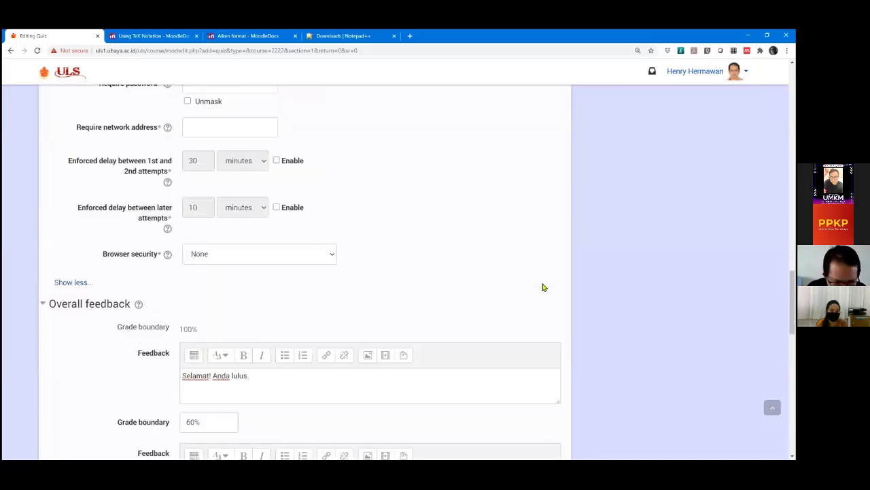
scroll(543, 287, up, 15)
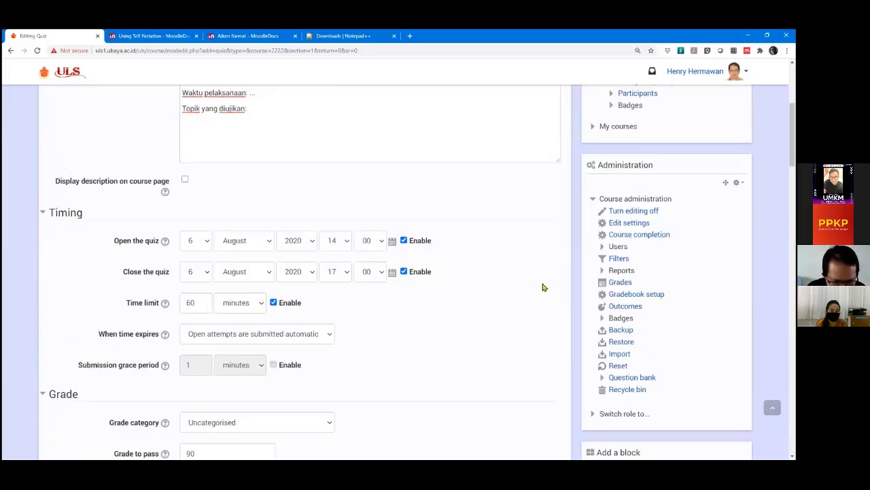
scroll(192, 285, down, 2)
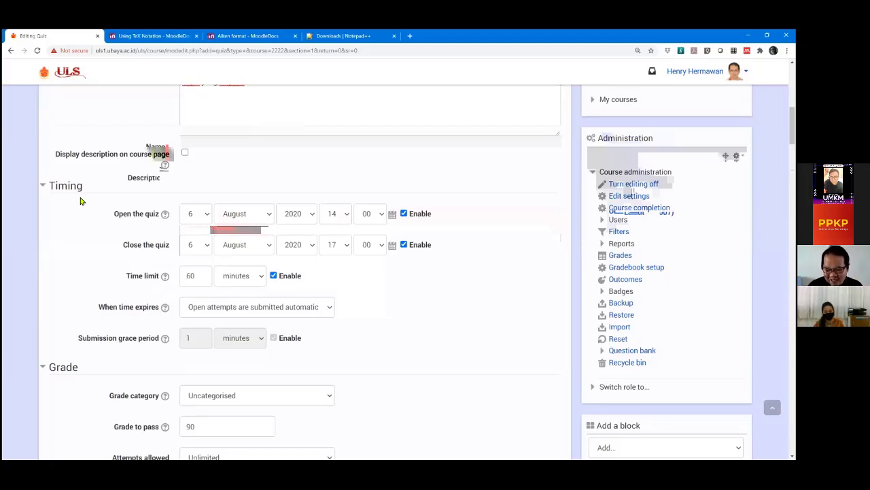
scroll(80, 201, down, 1)
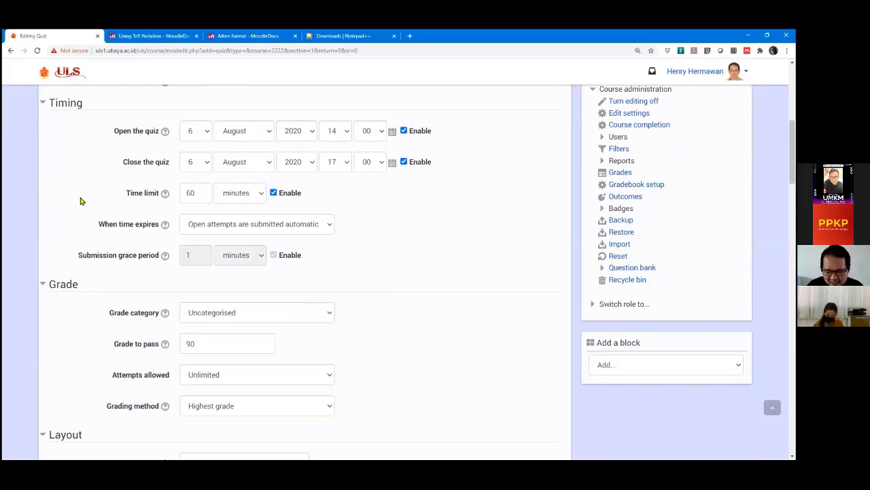
scroll(24, 188, down, 4)
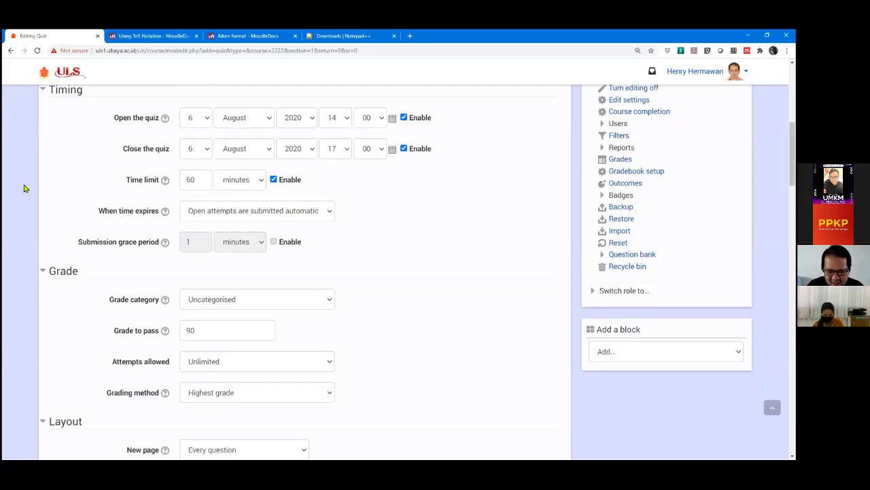
scroll(24, 188, down, 20)
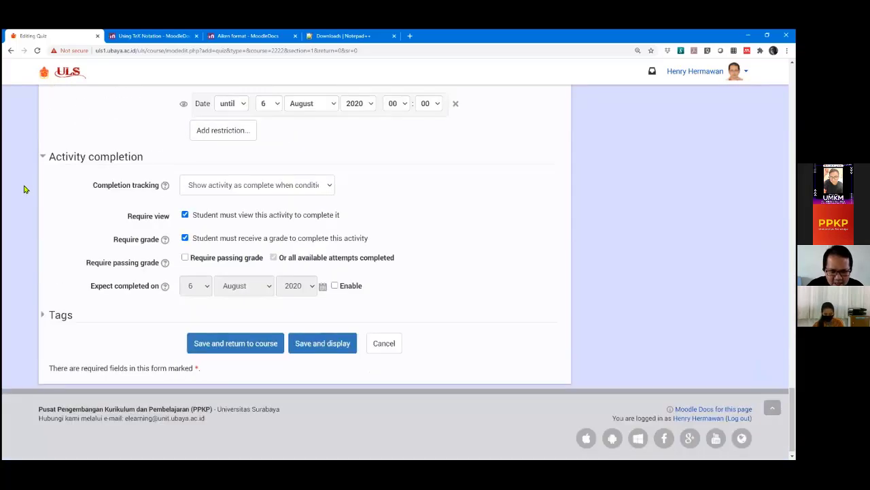
scroll(23, 188, up, 2)
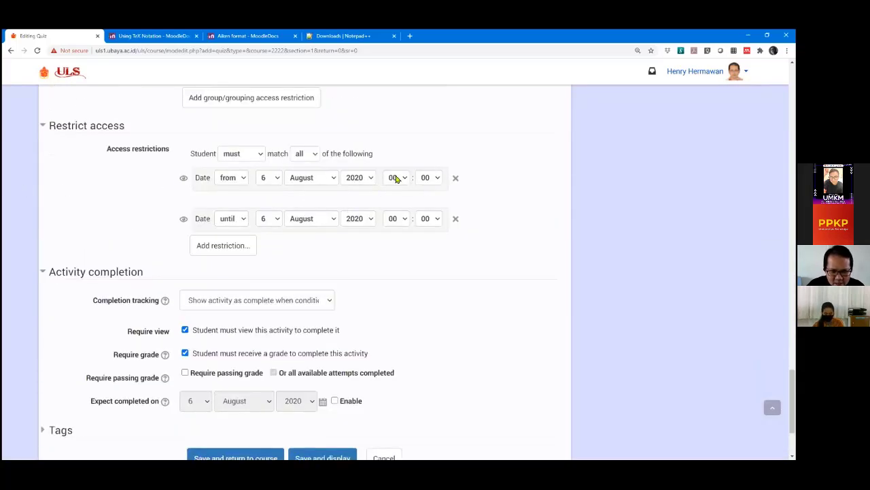
click(398, 219)
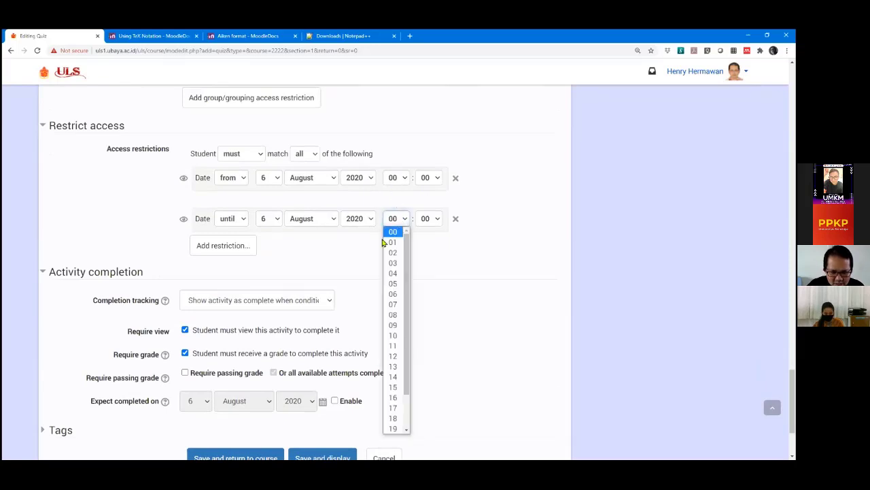
click(394, 428)
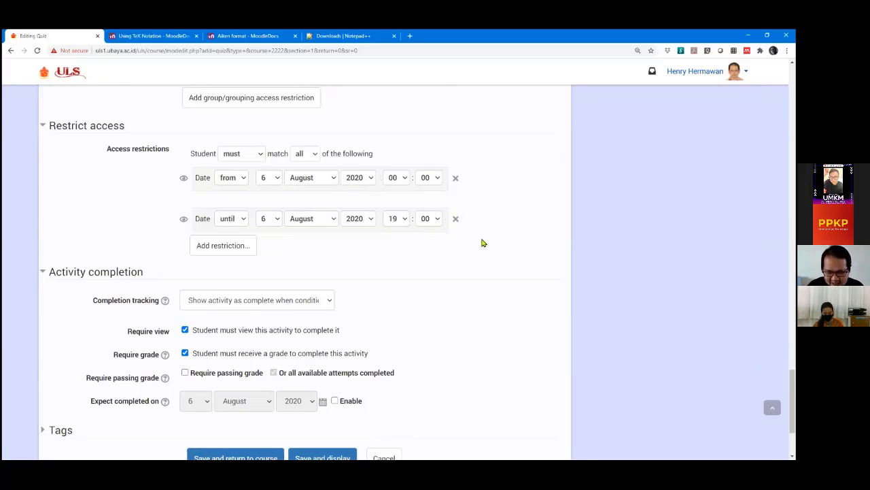
scroll(486, 241, up, 10)
scroll(531, 253, up, 20)
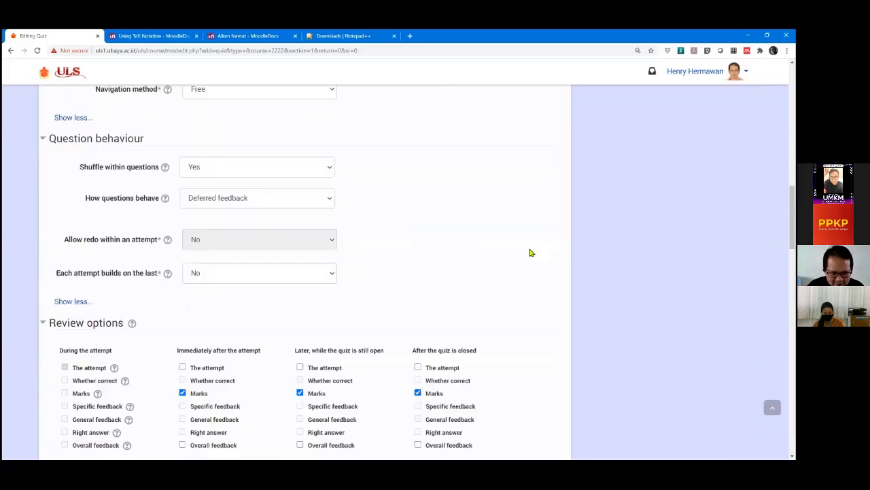
scroll(531, 253, down, 1)
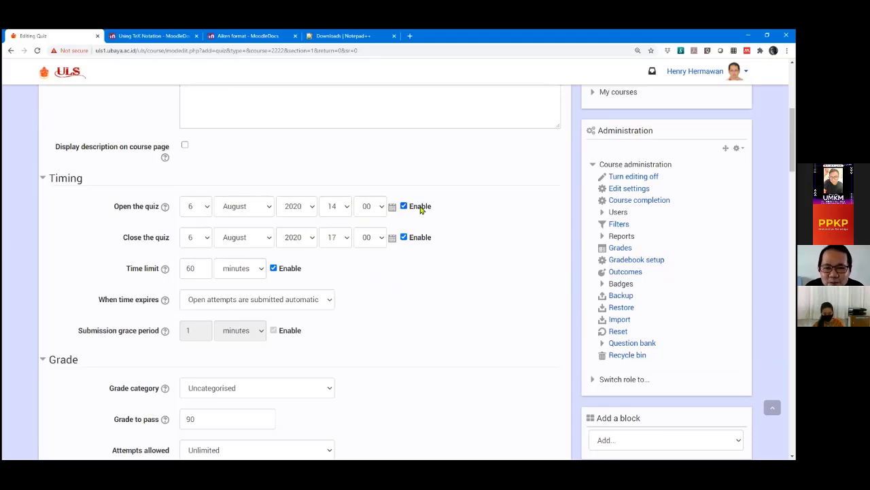
scroll(407, 206, up, 2)
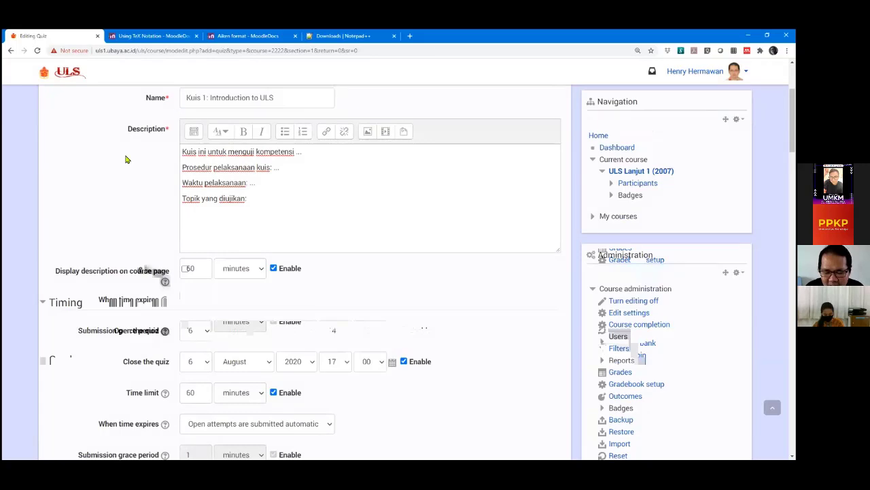
scroll(515, 306, up, 1)
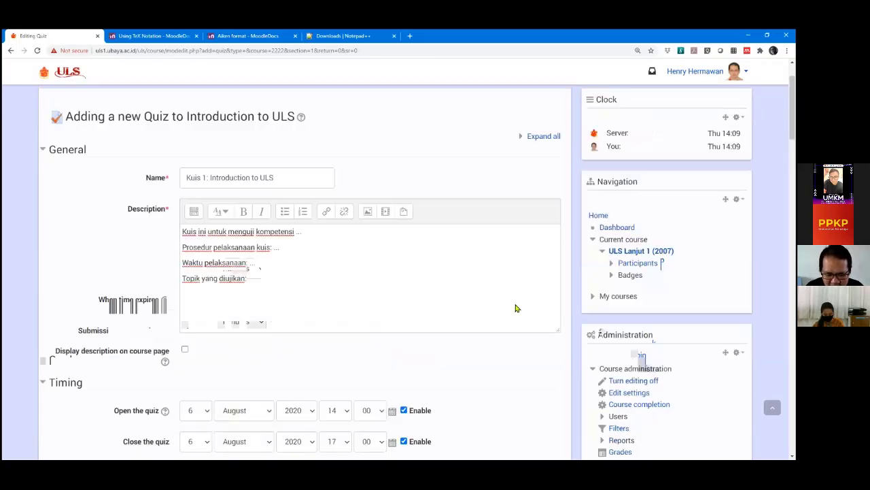
scroll(521, 316, down, 15)
scroll(519, 318, down, 12)
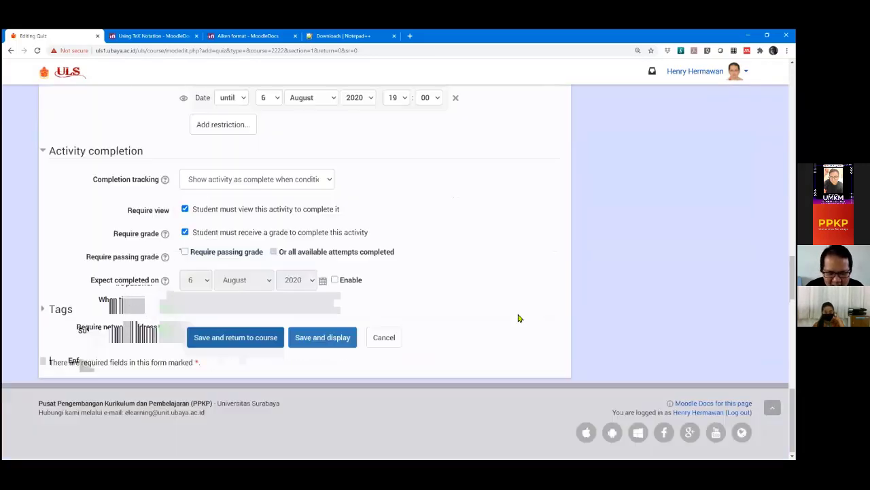
scroll(408, 245, up, 3)
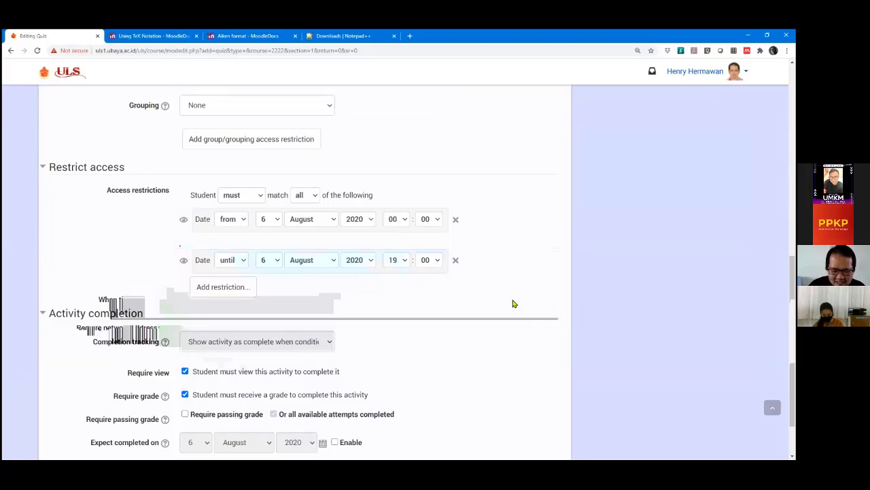
Delete the 'until' and 'from' Date rows, leaving access restrictions at None.
click(455, 260)
click(456, 260)
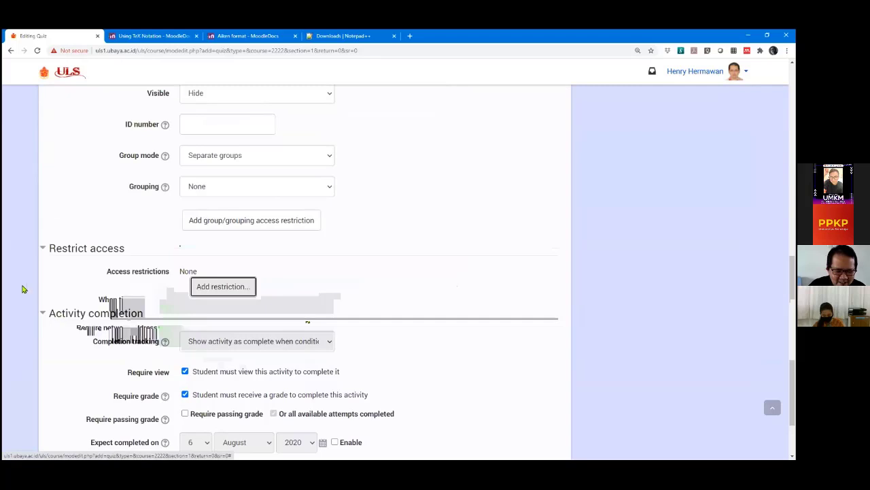
scroll(40, 323, down, 3)
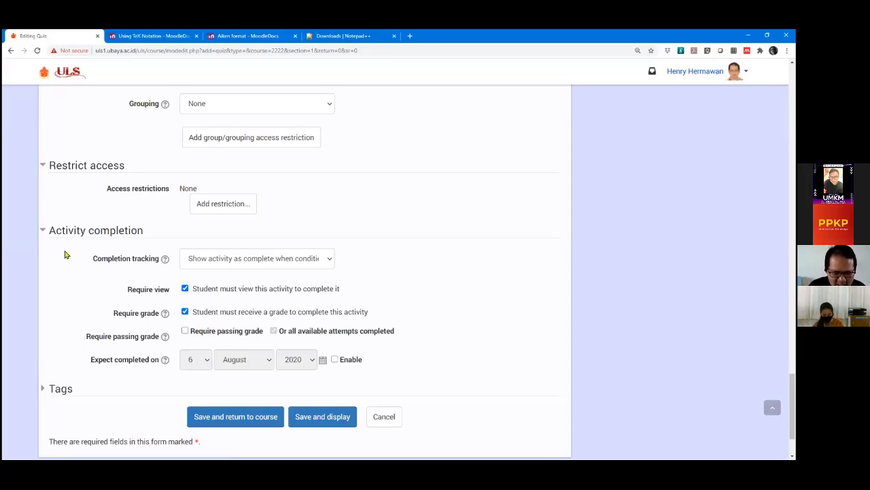
scroll(68, 263, down, 1)
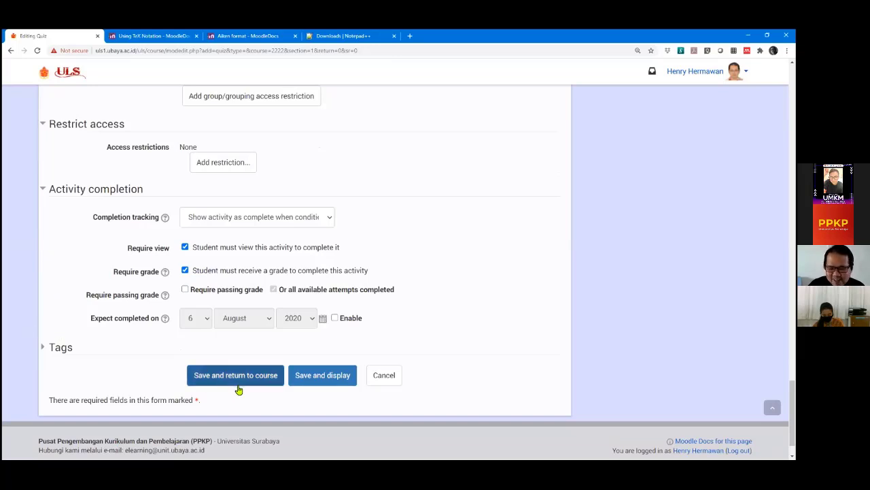
Save the quiz with 'Save and display' to open Kuis 1: Introduction to ULS.
click(330, 380)
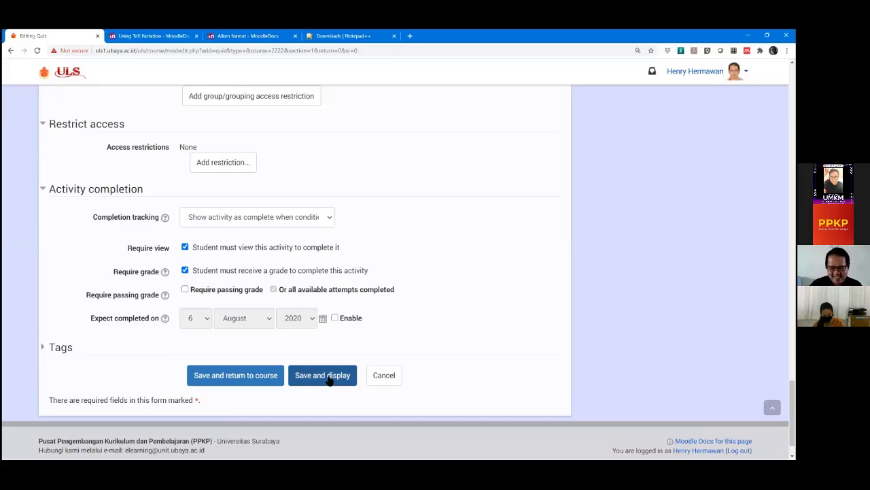
click(329, 380)
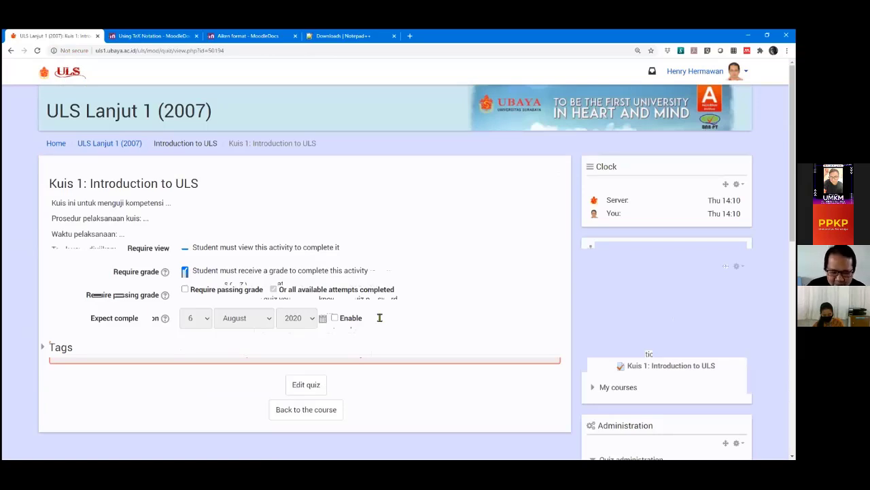
scroll(378, 315, down, 1)
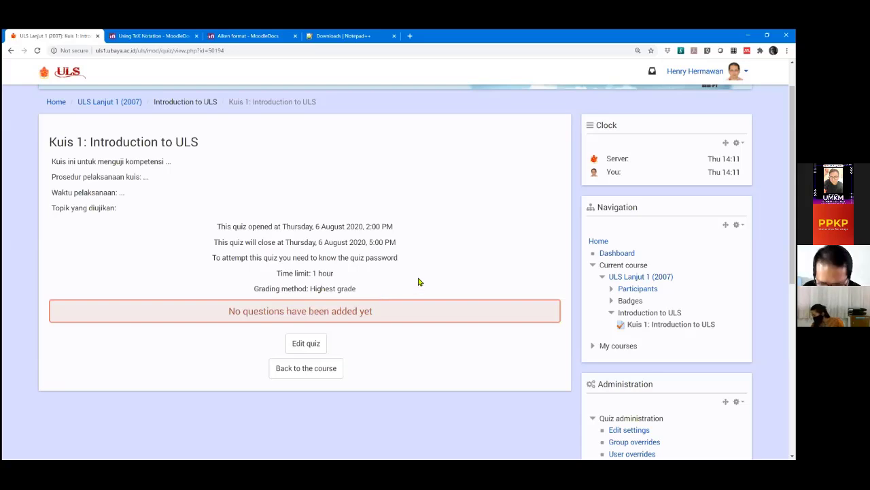
scroll(438, 264, down, 2)
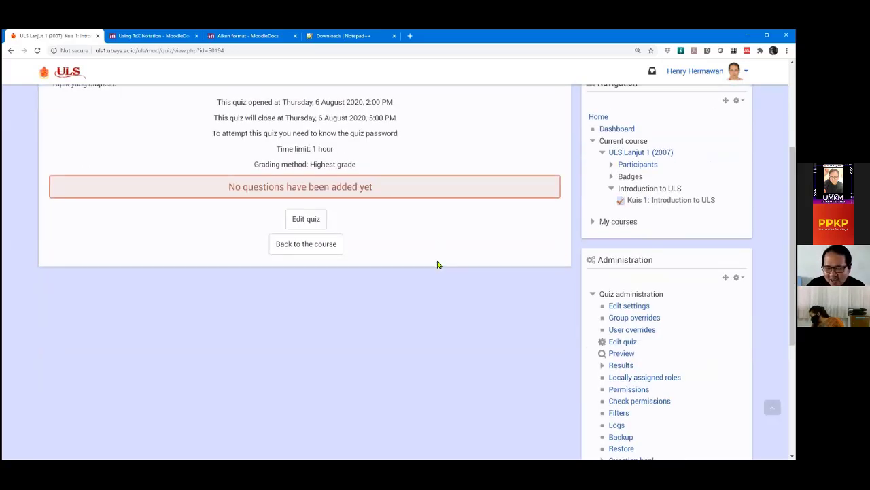
scroll(438, 264, down, 1)
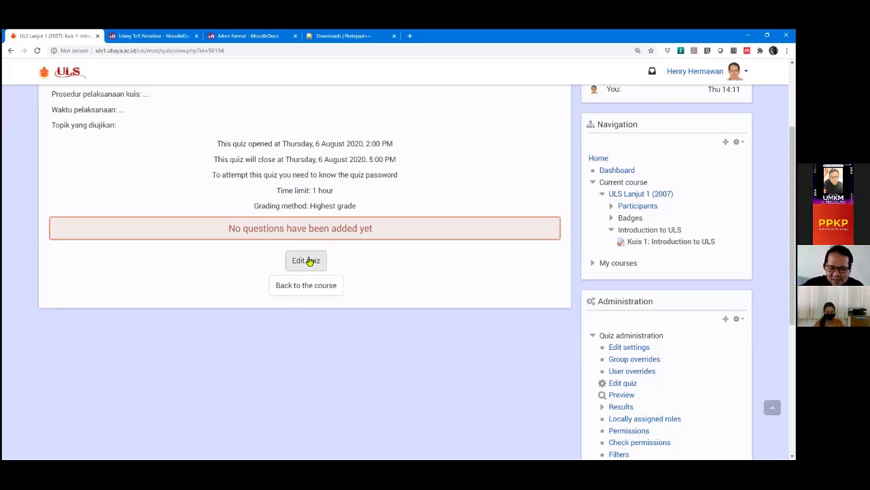
Choose Edit quiz under Quiz administration to reach the empty question editing page.
scroll(516, 200, down, 2)
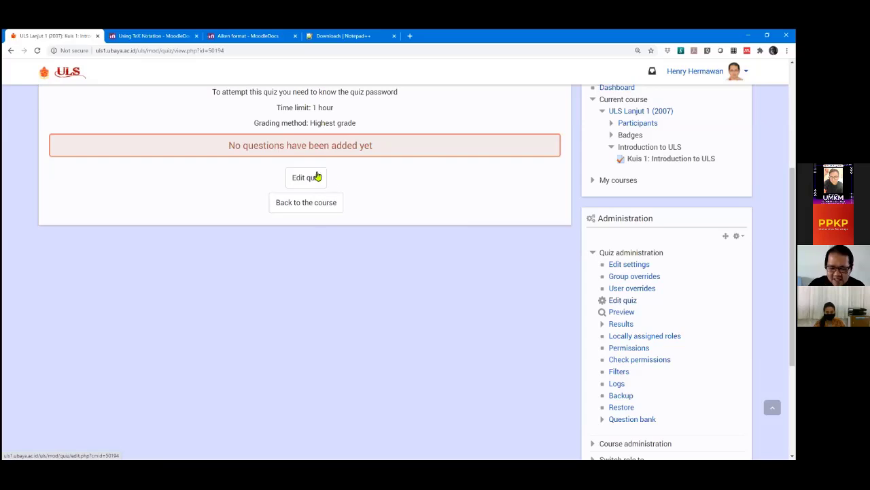
scroll(505, 233, down, 1)
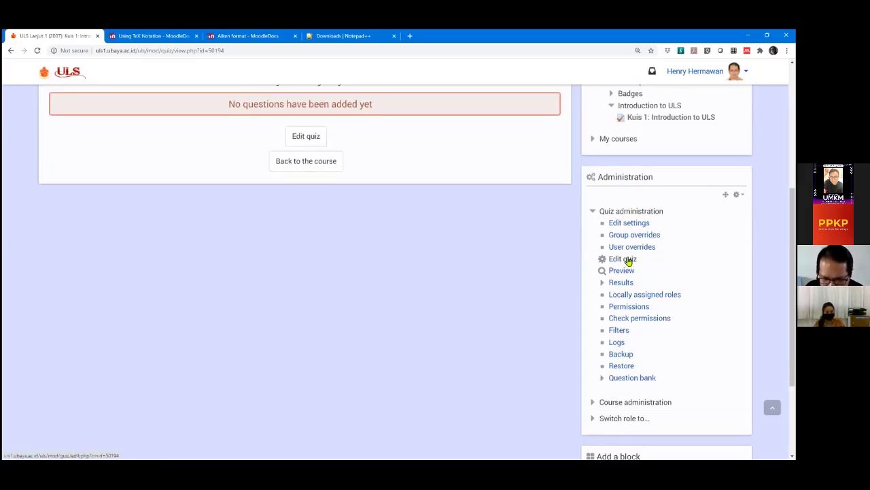
click(629, 262)
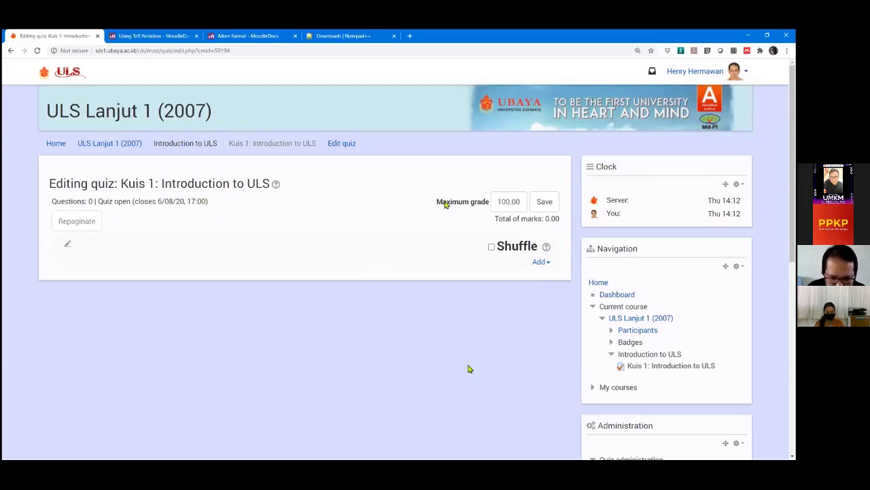
Change the quiz's maximum grade from 100.00 to 80 and save it.
drag(451, 206, 489, 206)
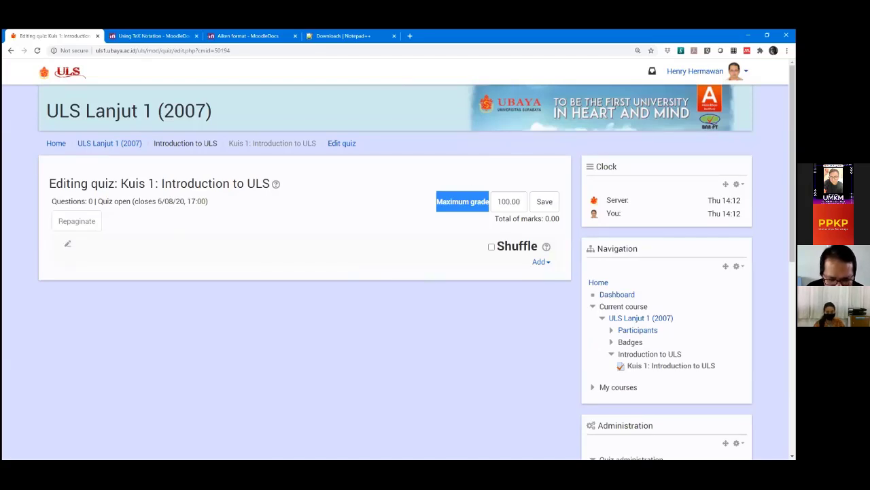
key(alt+Tab)
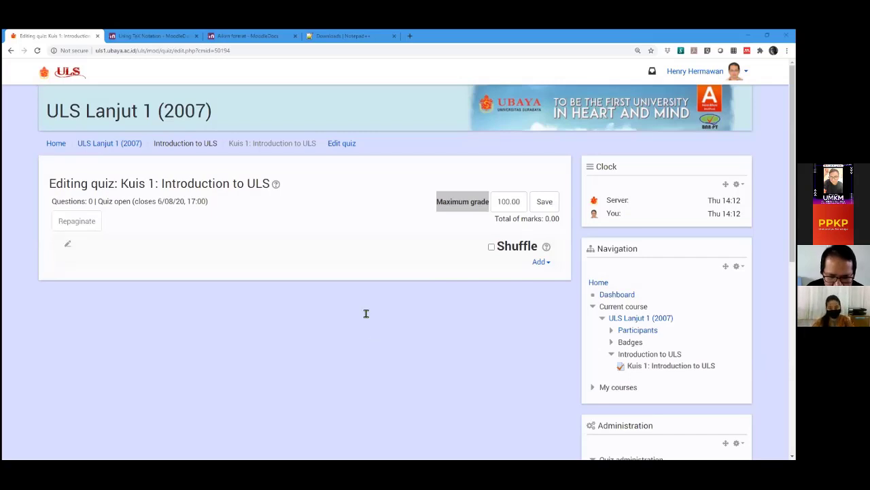
click(419, 202)
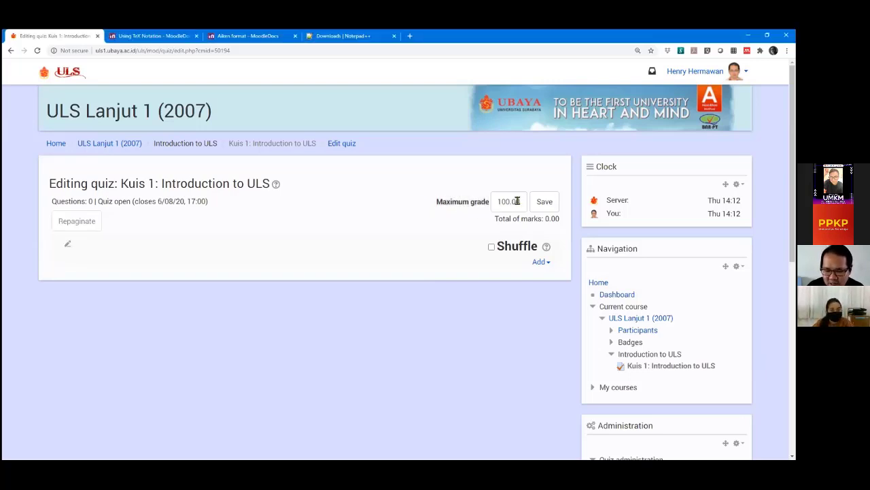
double_click(501, 201)
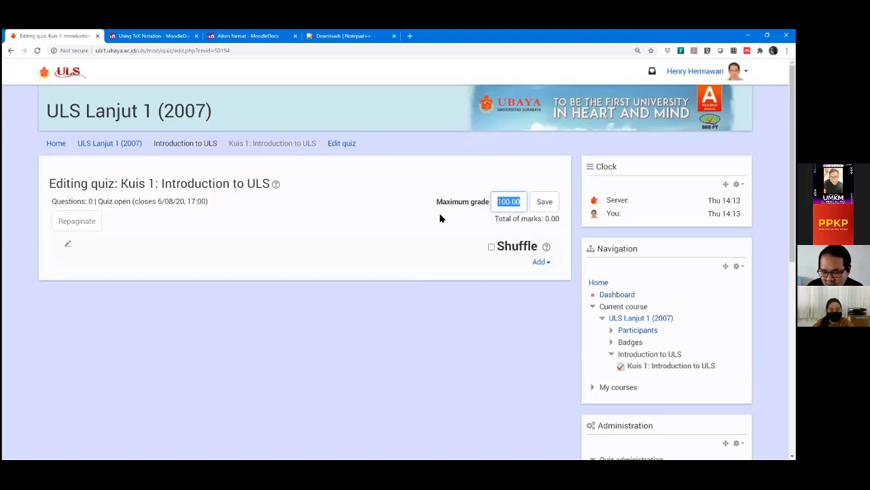
click(396, 216)
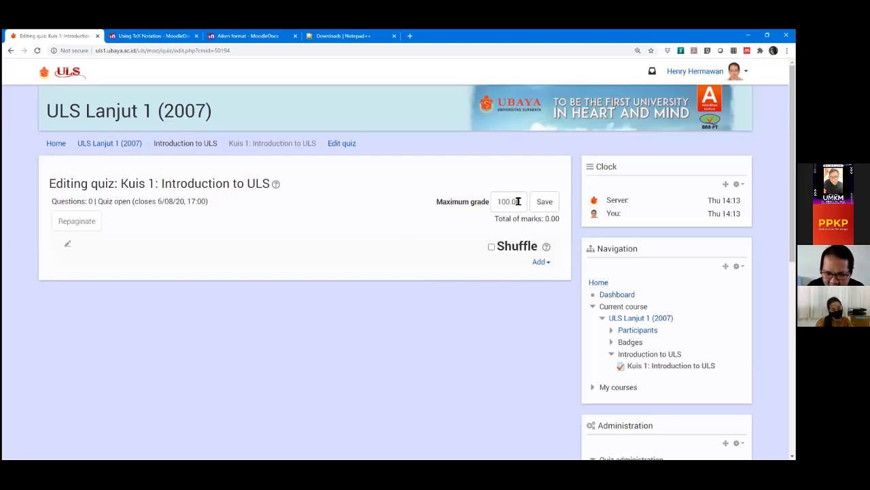
click(519, 201)
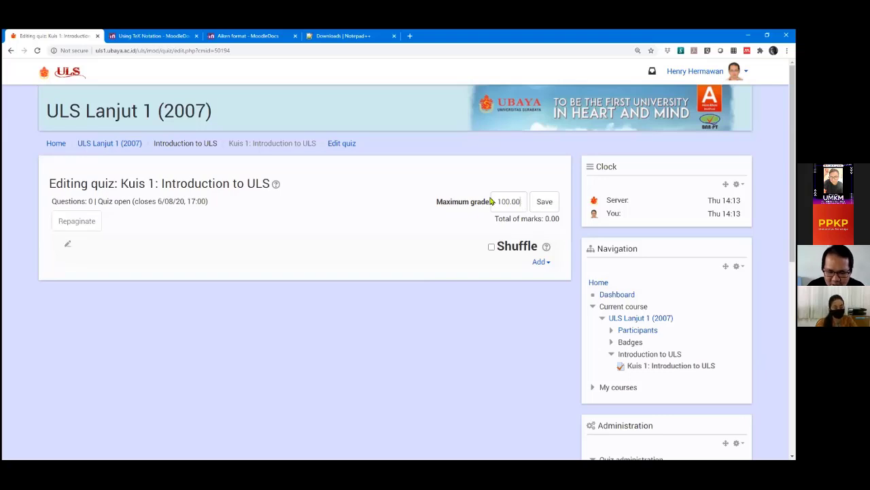
key(ctrl+a)
text(80)
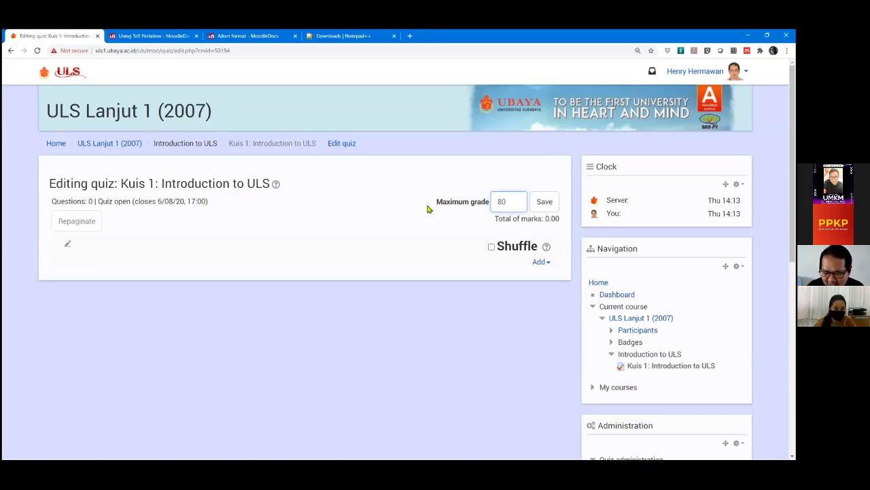
click(546, 207)
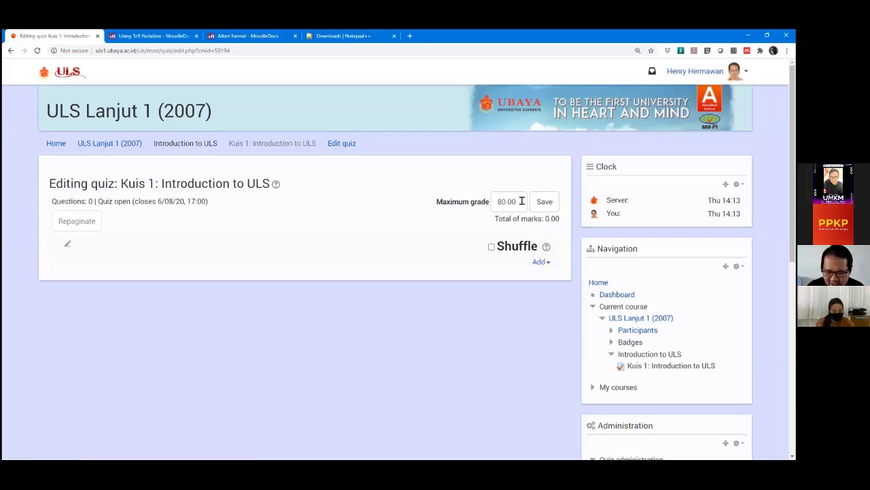
Set the maximum grade back to 100 and save it.
drag(520, 201, 467, 202)
text(100)
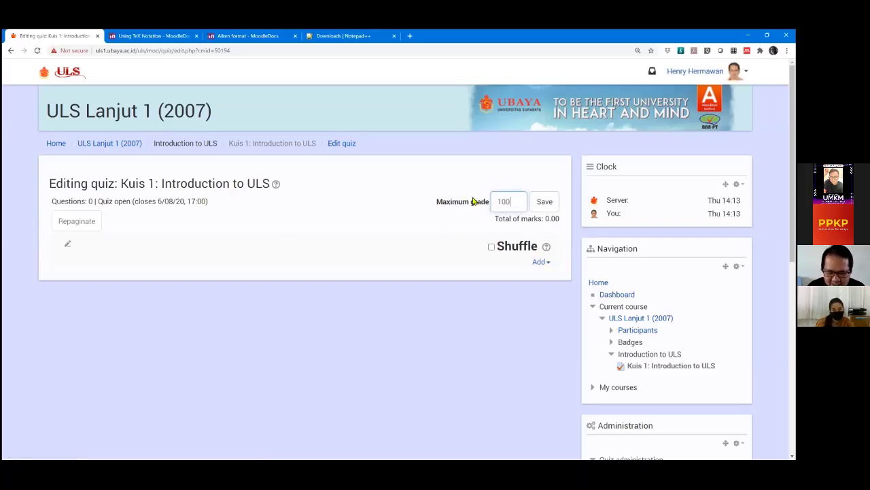
click(552, 203)
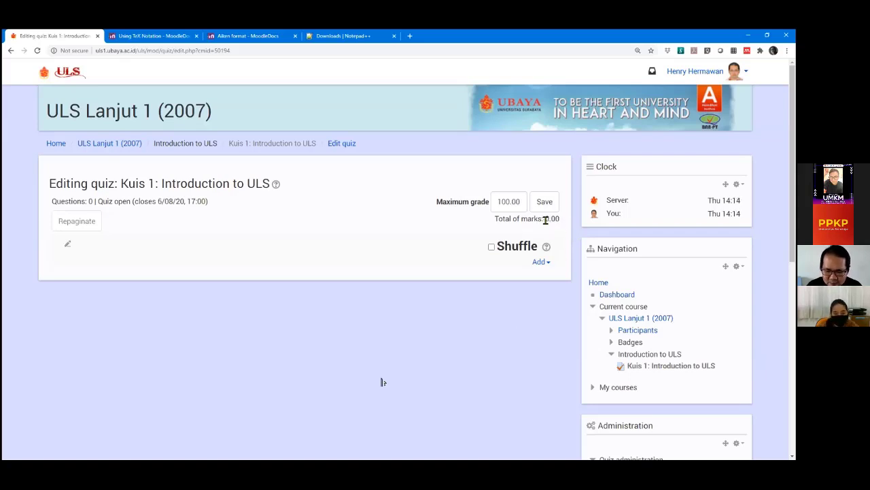
Zoom the Kuis 1 editing page in to 150% so it is easier to read.
double_click(546, 220)
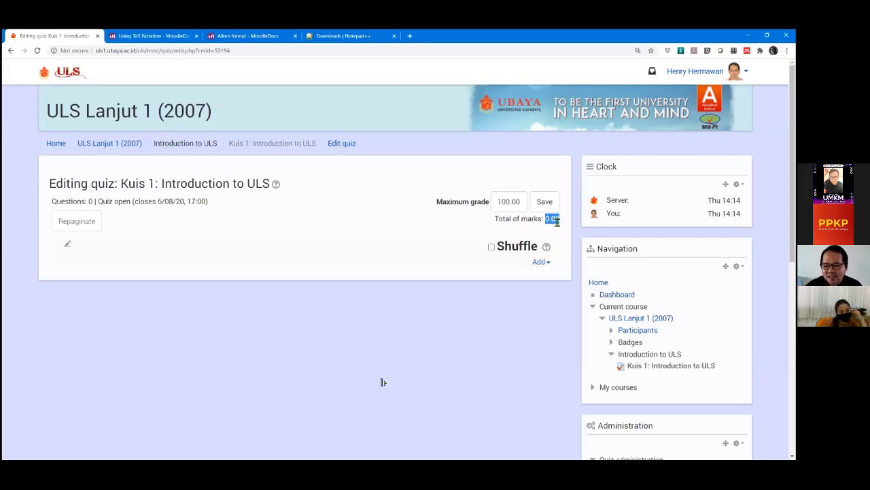
click(400, 238)
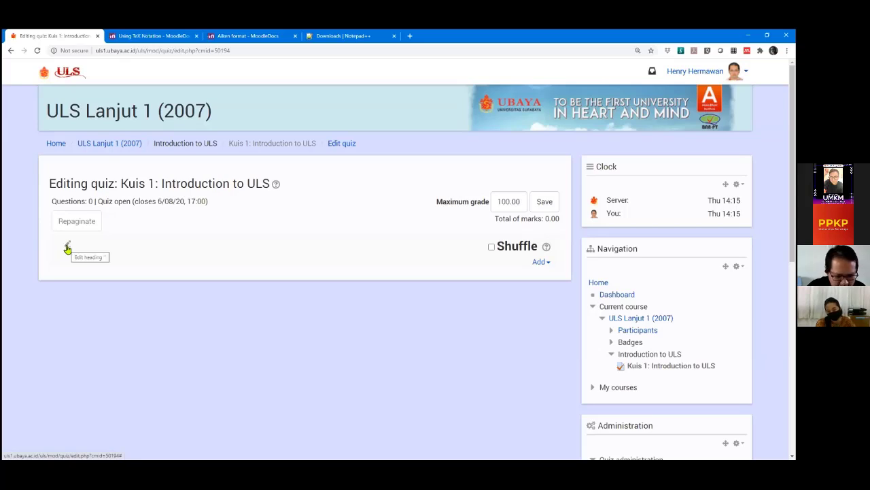
key(ctrl+plus)
key(ctrl+plus)
key(ctrl+plus)
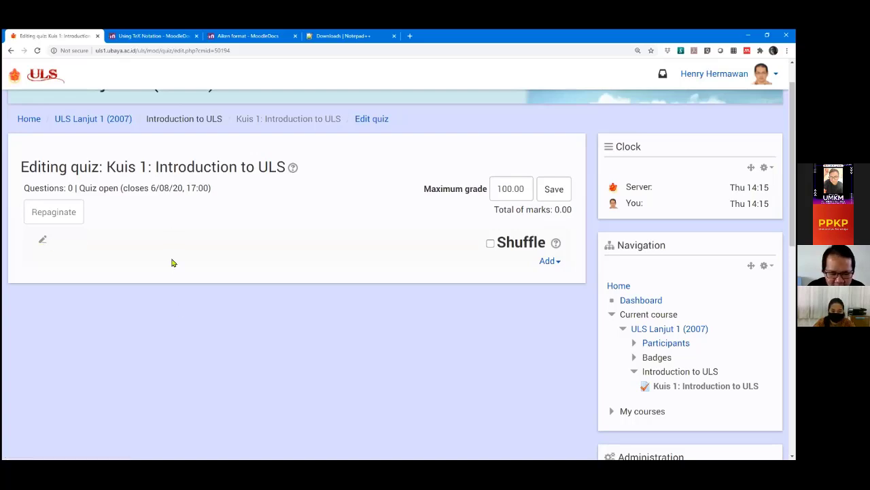
Open the Add dropdown under Shuffle on the Kuis 1: Introduction to ULS editing page.
drag(107, 166, 285, 167)
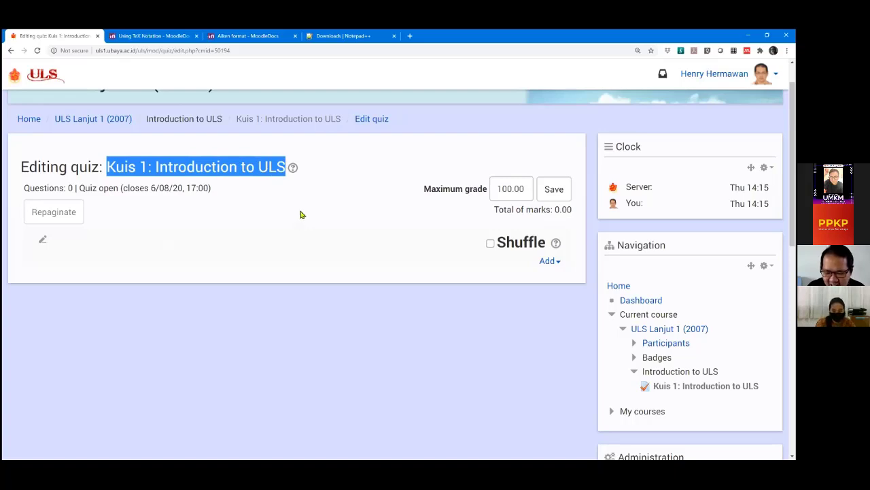
click(304, 214)
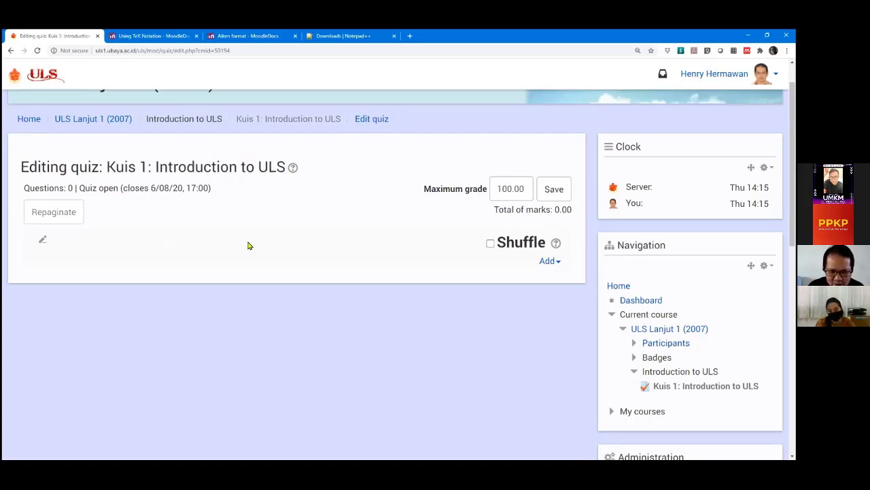
scroll(312, 210, down, 2)
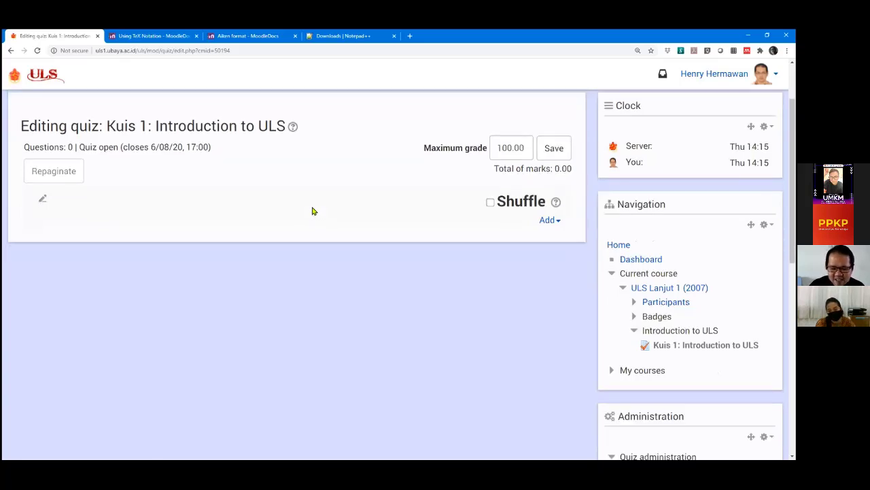
scroll(354, 186, up, 1)
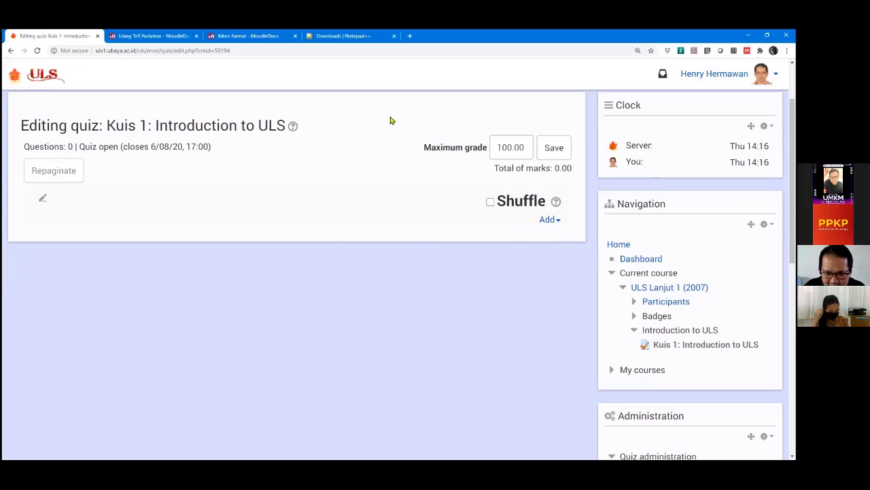
click(548, 219)
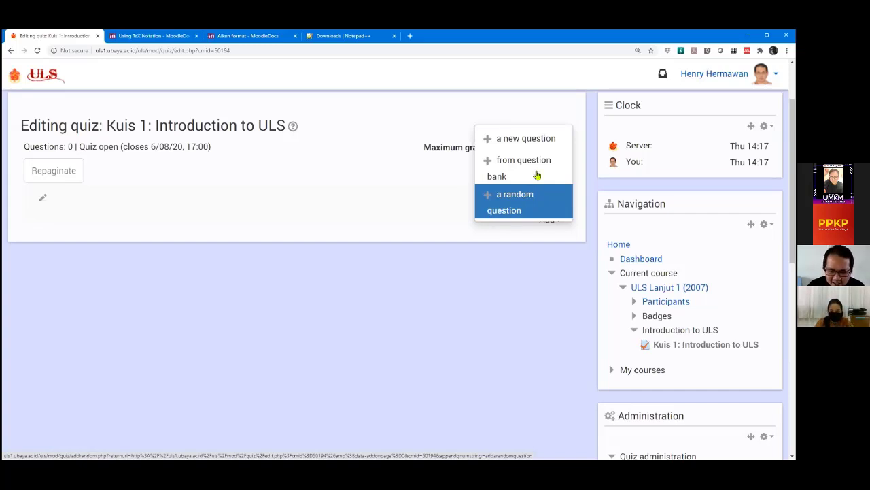
In Add from question bank, show category KD.1.2. Tujuan ULS (2) and tick its first question.
click(540, 170)
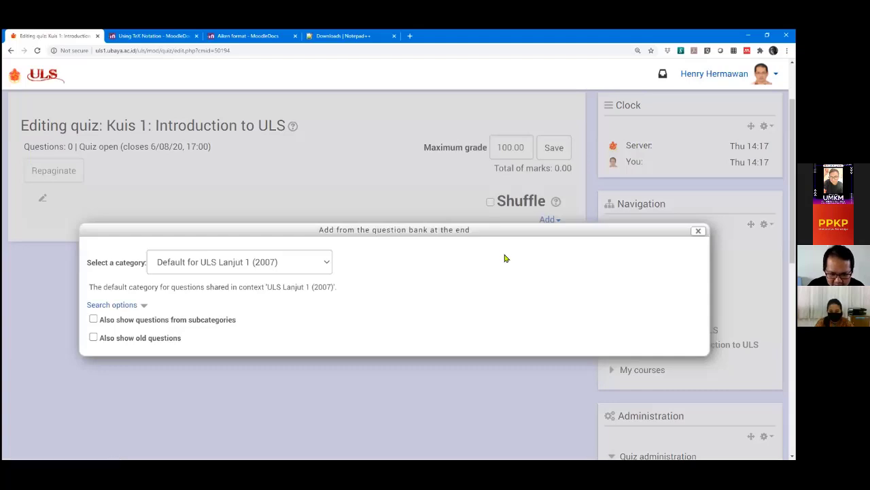
drag(496, 227, 455, 155)
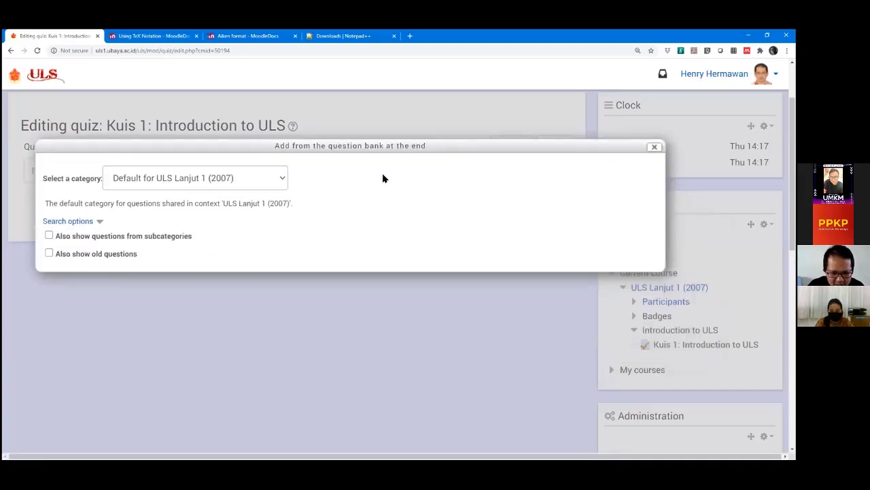
click(252, 177)
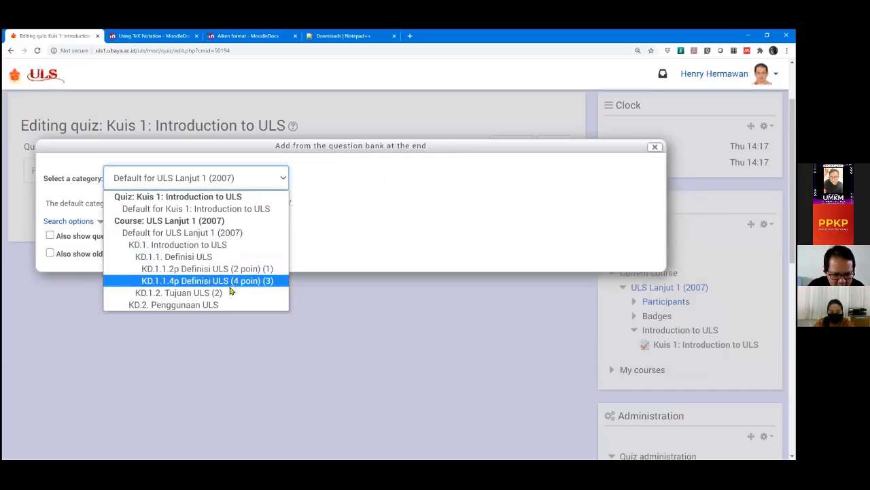
click(212, 293)
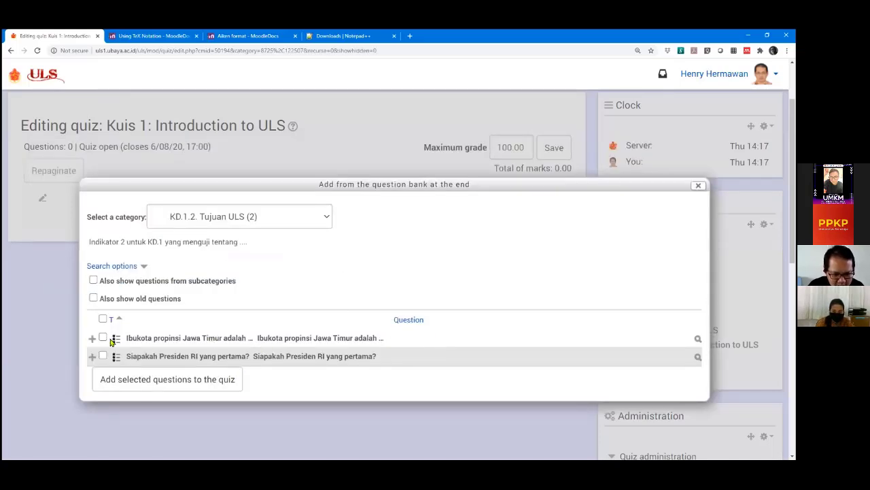
click(103, 337)
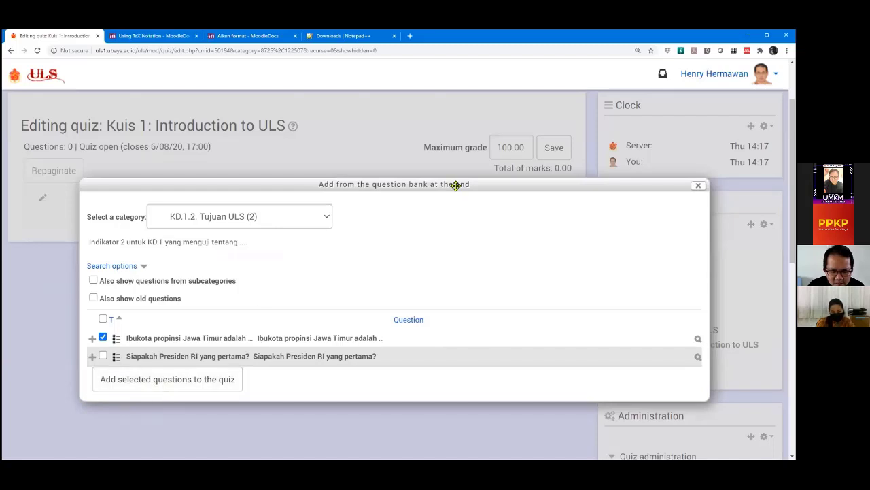
Close the question bank dialog and reopen the Add dropdown.
drag(457, 185, 327, 184)
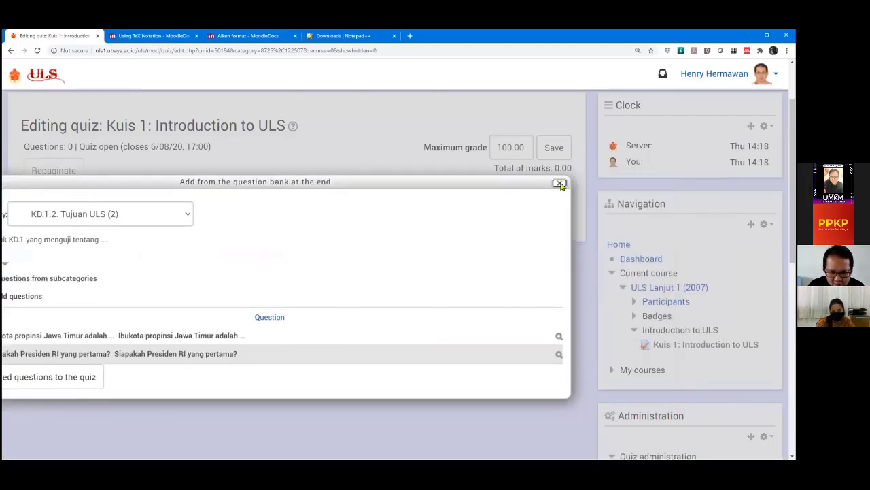
click(560, 185)
click(546, 219)
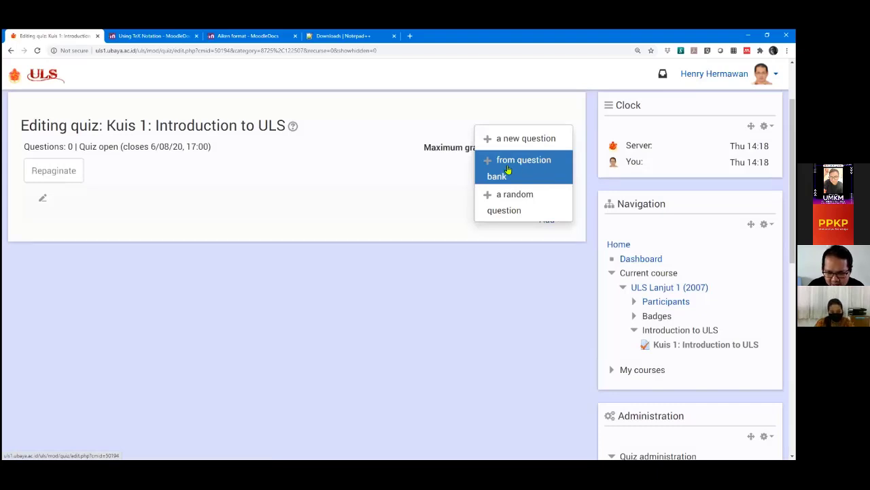
Add the ticked 'Ibukota propinsi Jawa Timur adalah …' question from KD.1.2. Tujuan ULS (2) to the quiz.
click(507, 170)
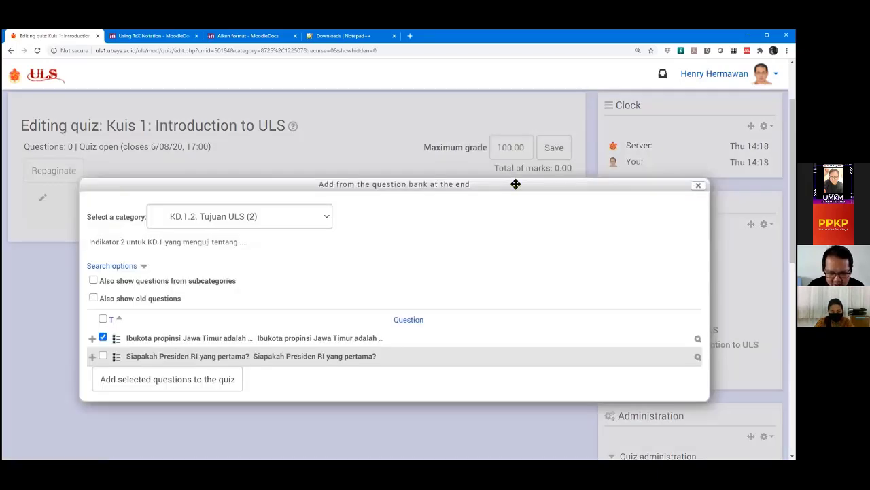
drag(514, 183, 459, 120)
click(177, 184)
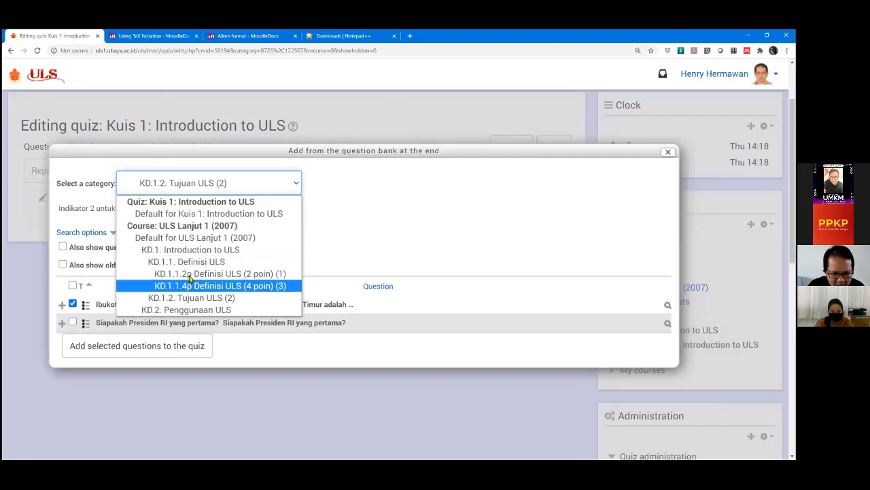
click(201, 299)
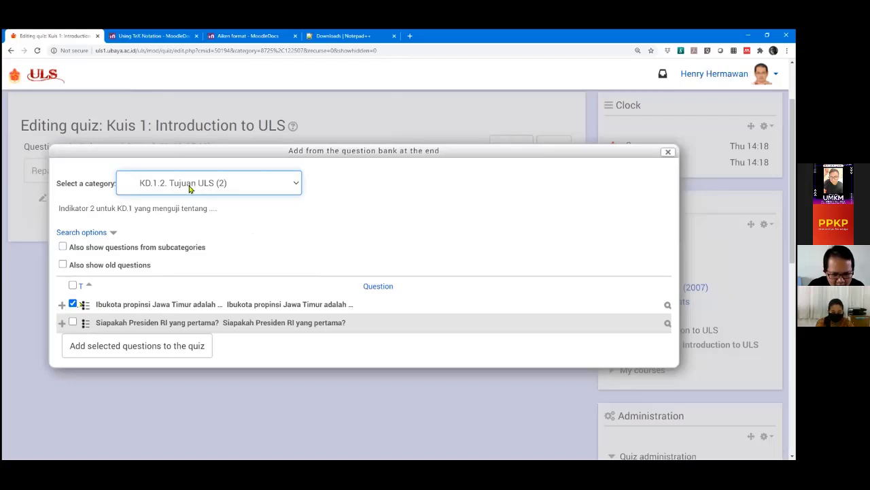
click(253, 190)
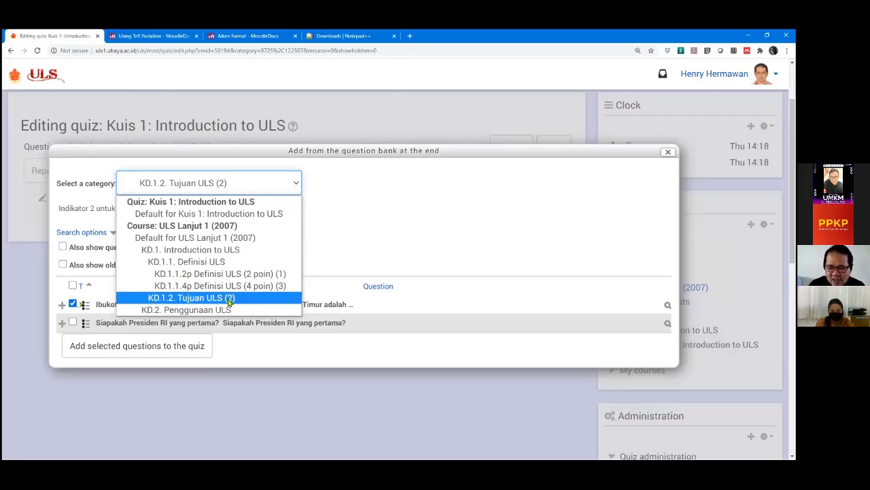
click(190, 304)
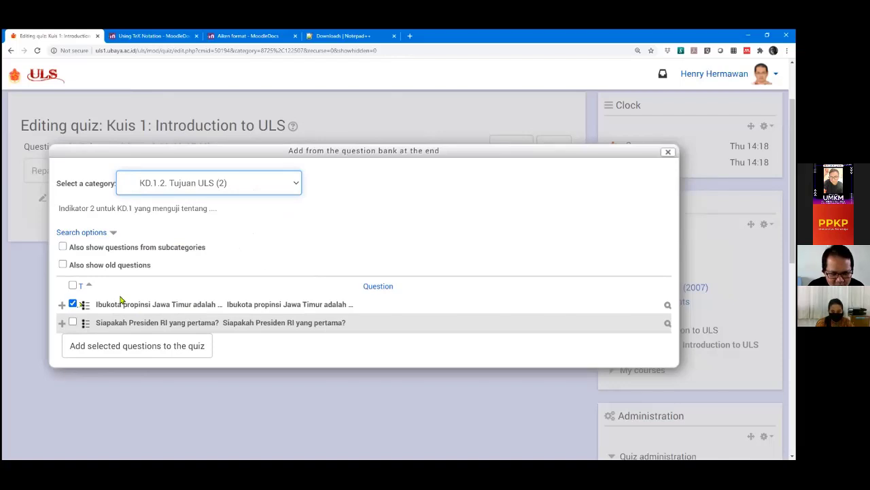
click(74, 304)
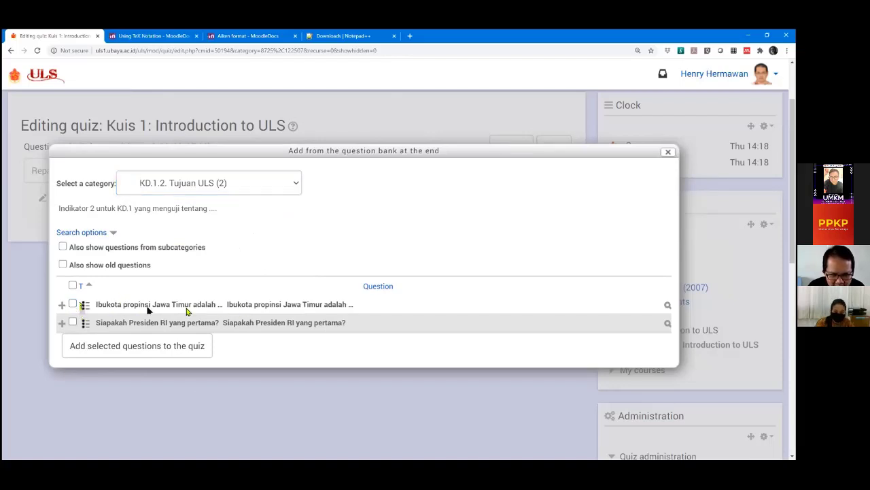
click(72, 304)
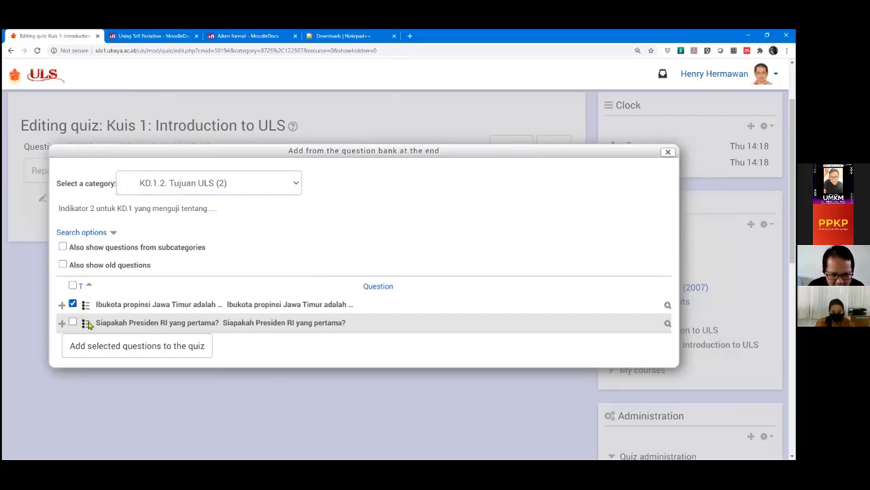
click(115, 350)
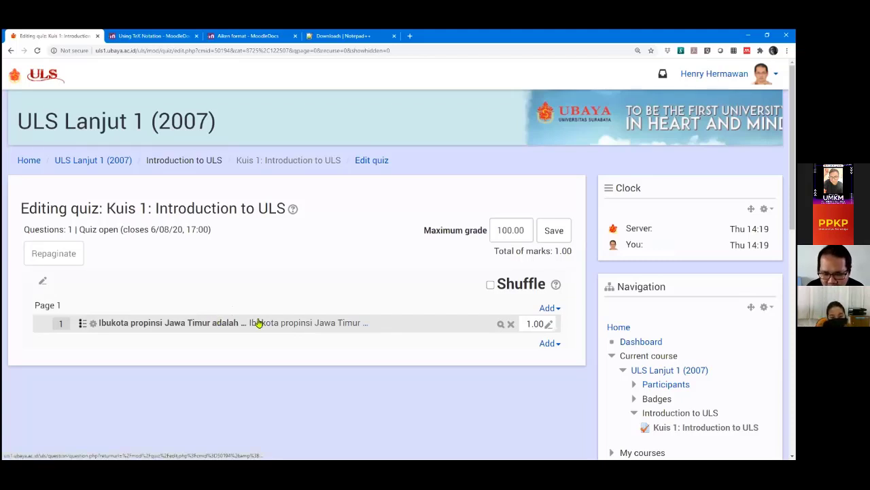
Dismiss the upper Add dropdown and open the lower Add dropdown at the quiz end.
click(549, 308)
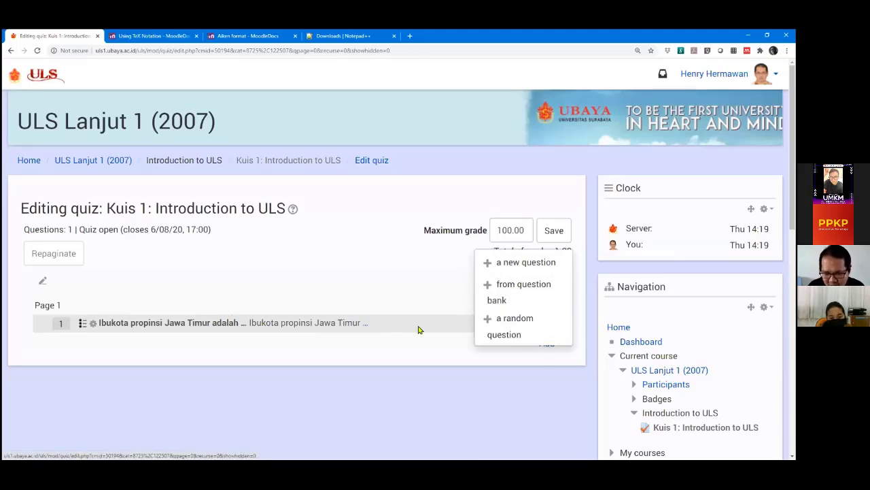
click(376, 355)
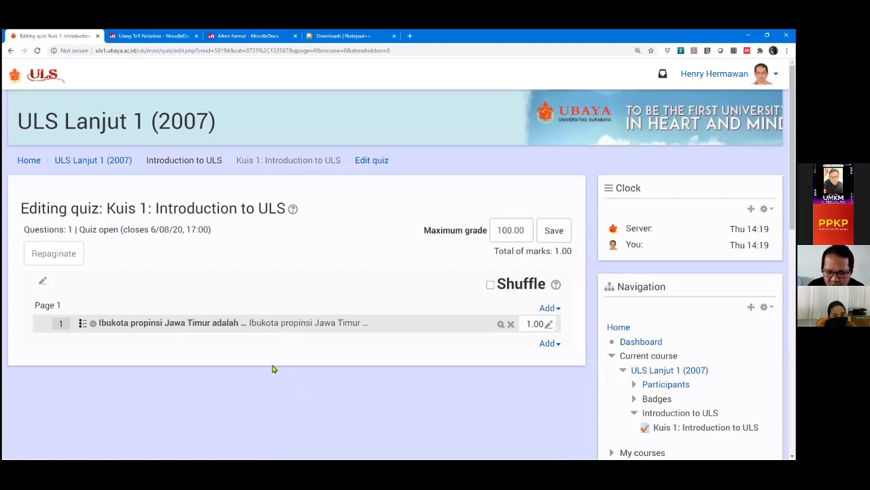
click(552, 344)
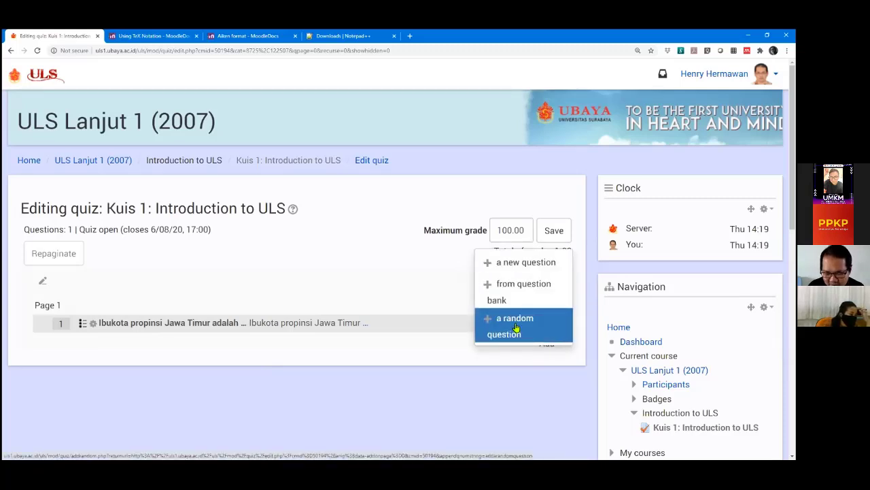
Open the 'a random question' form and leave its category as KD.1.2. Tujuan ULS (2).
click(516, 328)
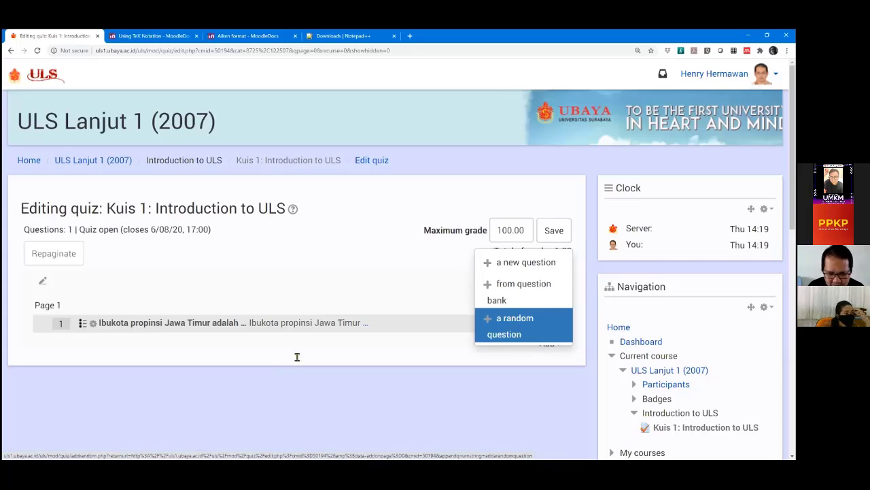
scroll(297, 297, down, 3)
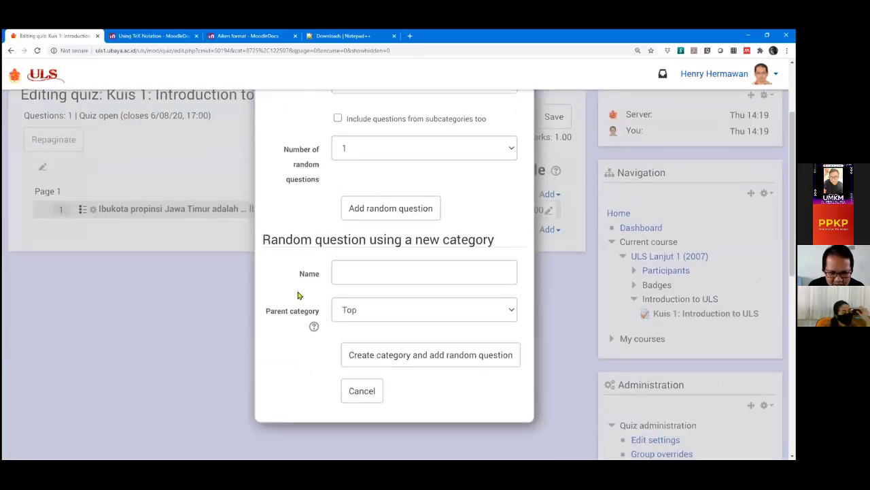
scroll(298, 297, up, 3)
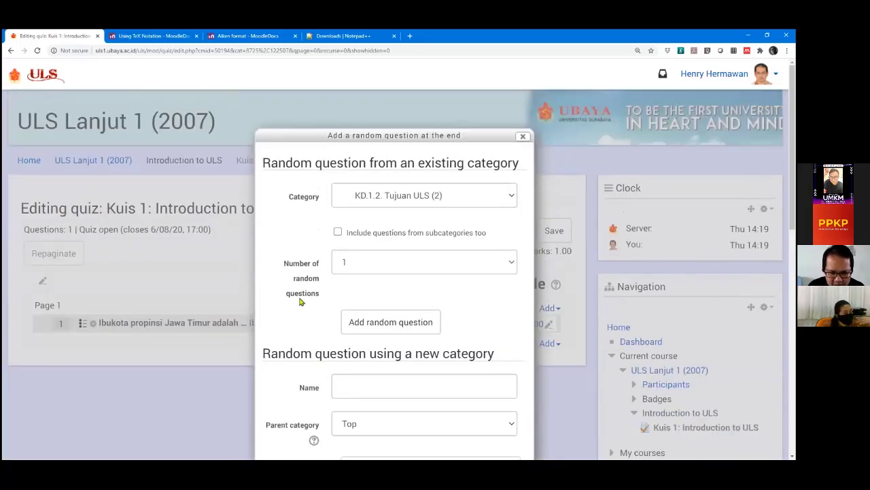
click(410, 196)
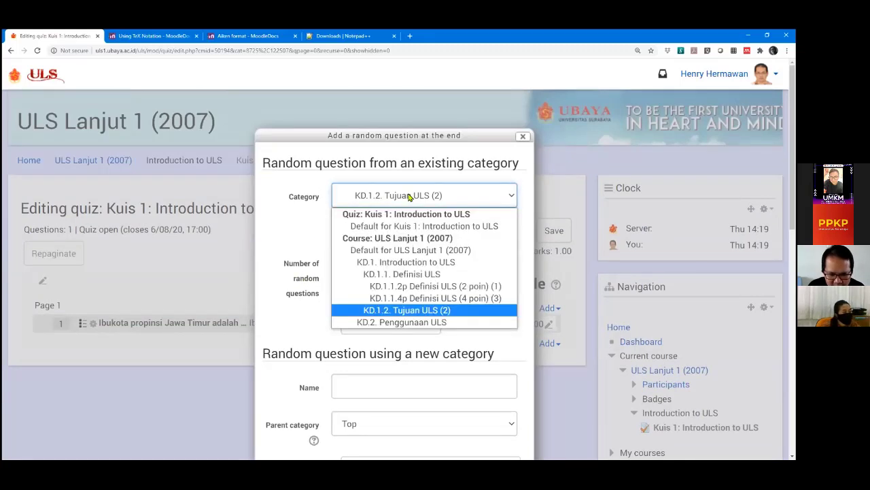
click(412, 196)
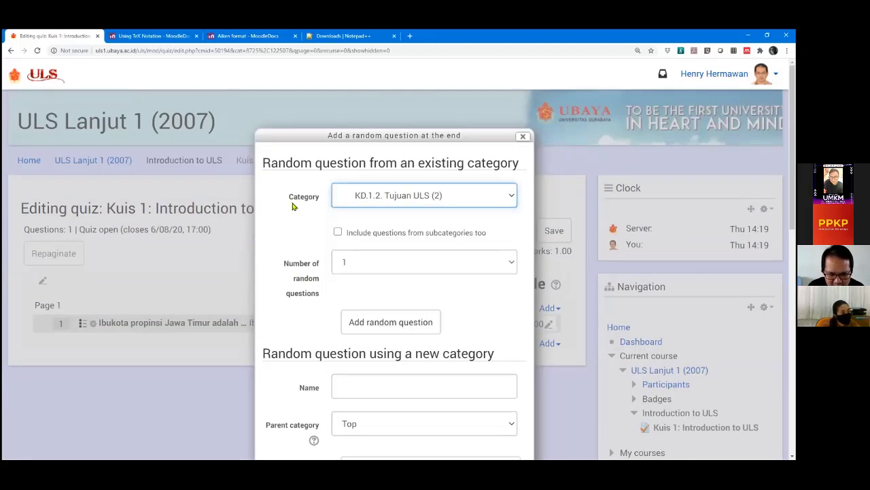
scroll(302, 326, down, 1)
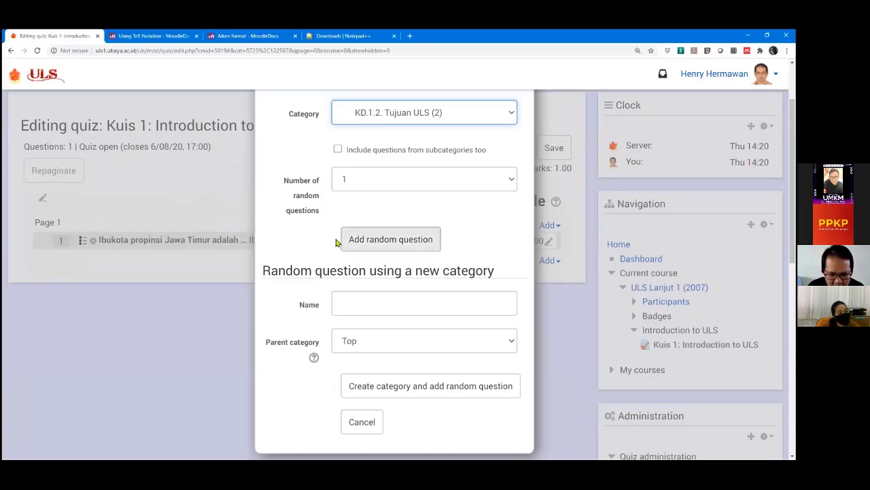
scroll(352, 233, up, 1)
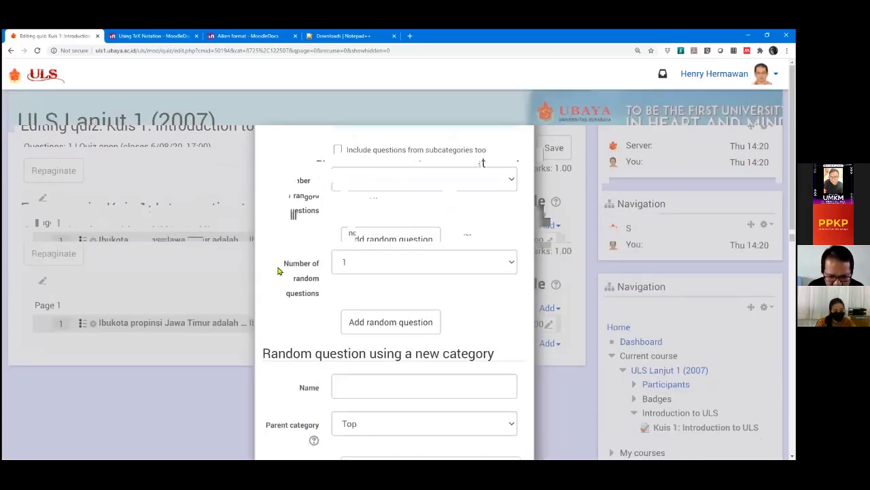
scroll(279, 271, down, 2)
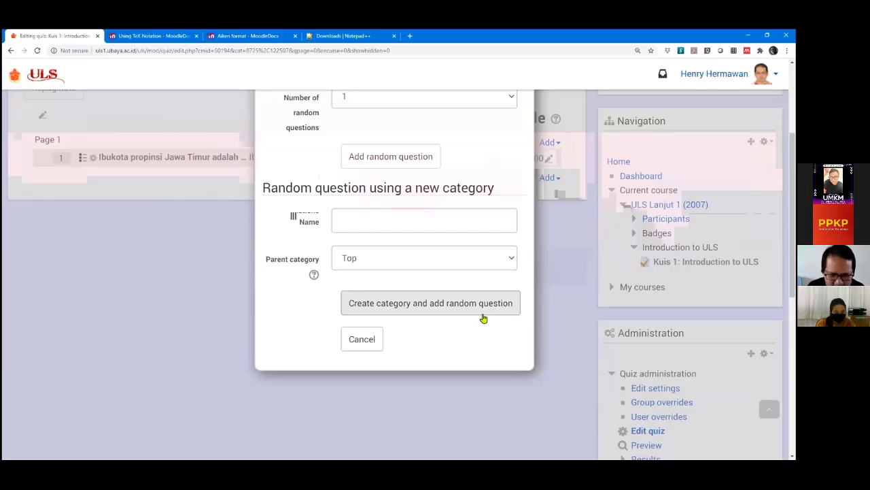
scroll(457, 278, up, 3)
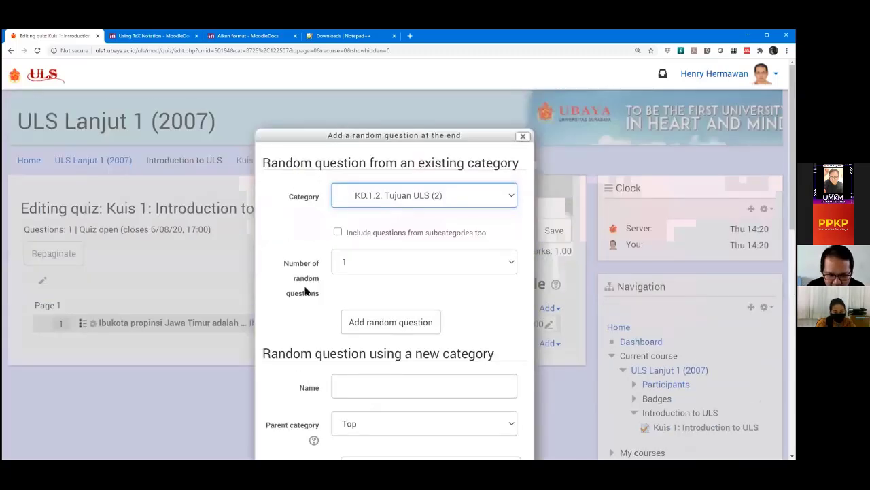
scroll(306, 290, down, 2)
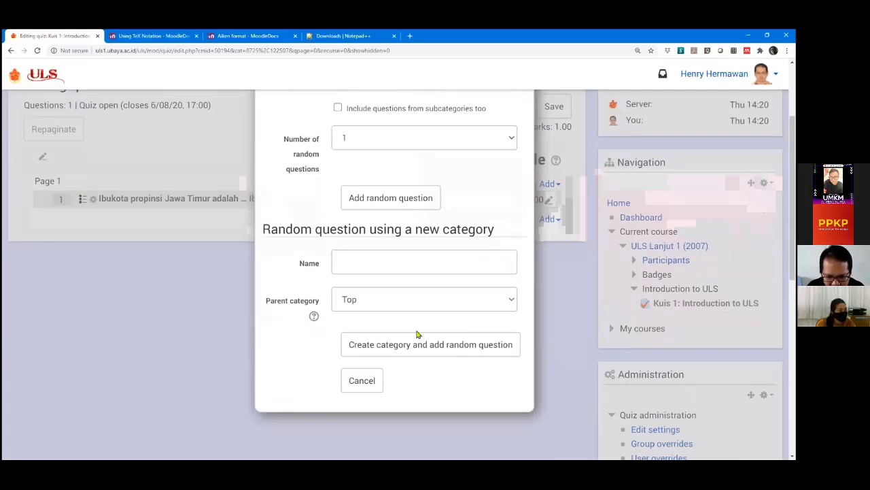
scroll(301, 317, down, 1)
scroll(314, 294, up, 2)
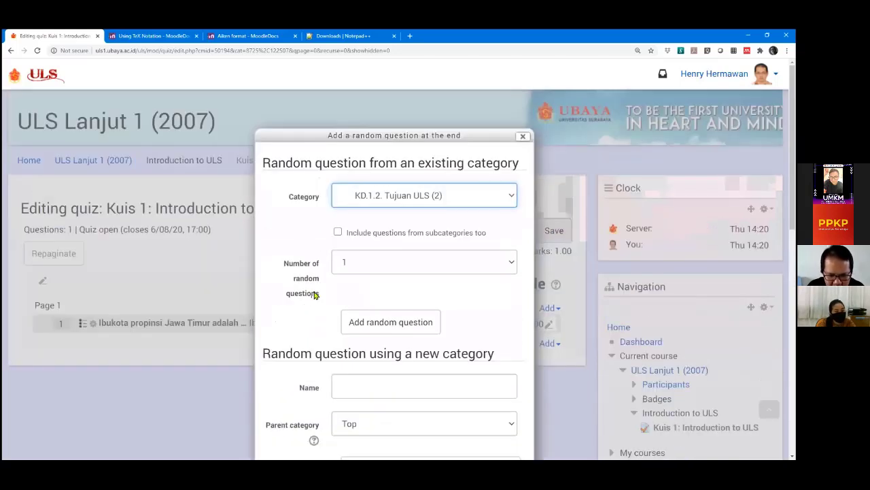
Switch the random question category to KD.1.1.4p Definisi ULS (4 poin) (3), keeping 1 question.
click(421, 196)
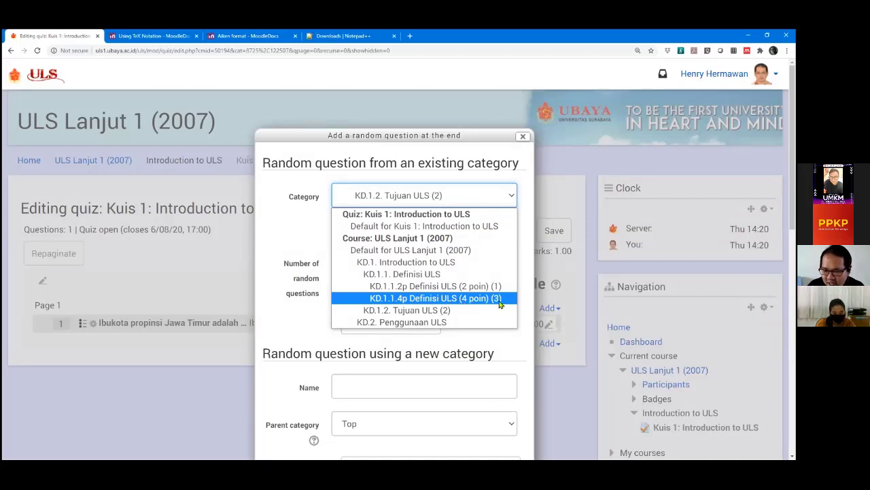
click(499, 304)
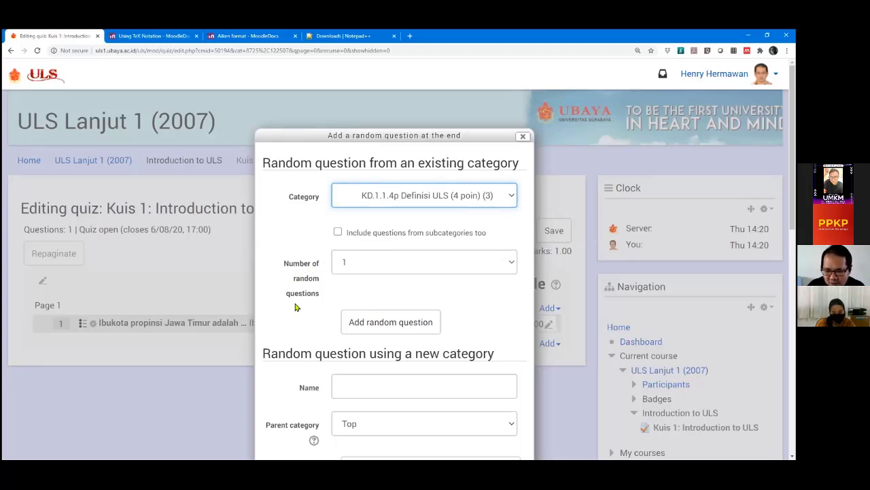
click(405, 272)
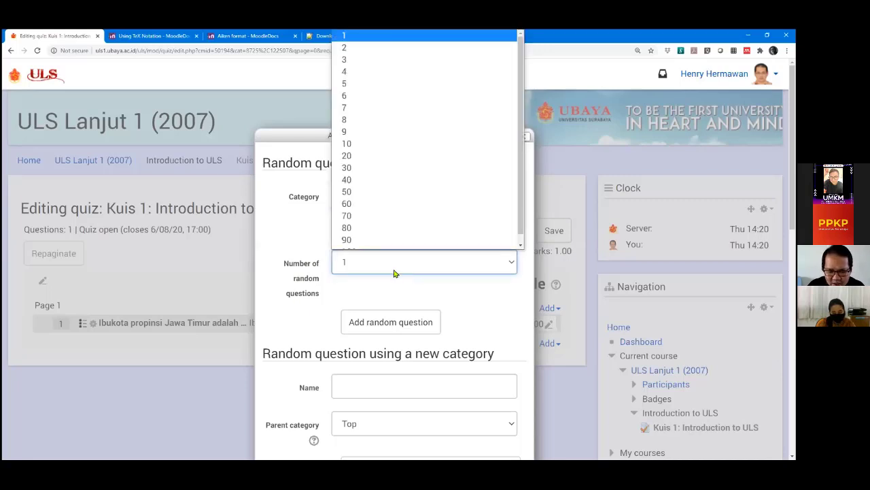
click(396, 273)
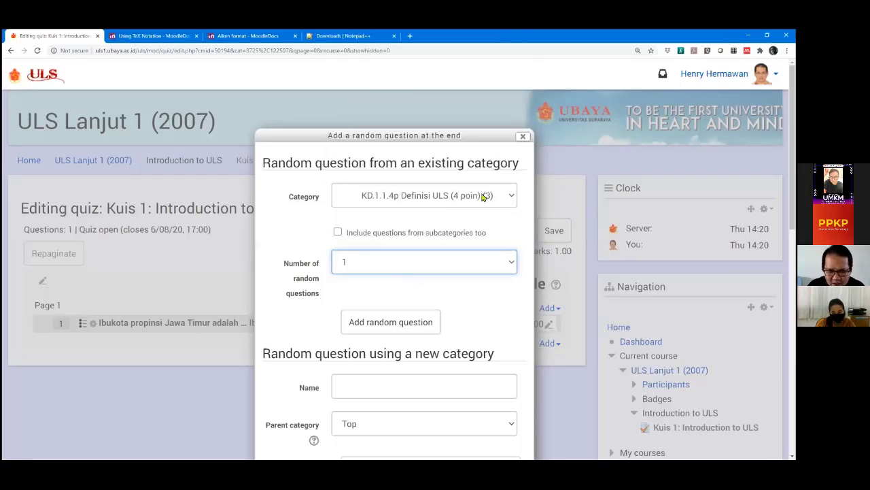
click(434, 268)
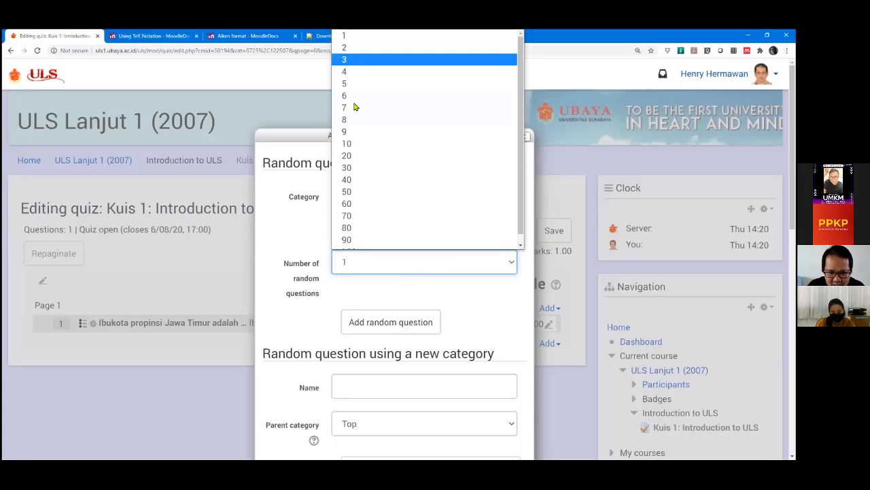
click(356, 268)
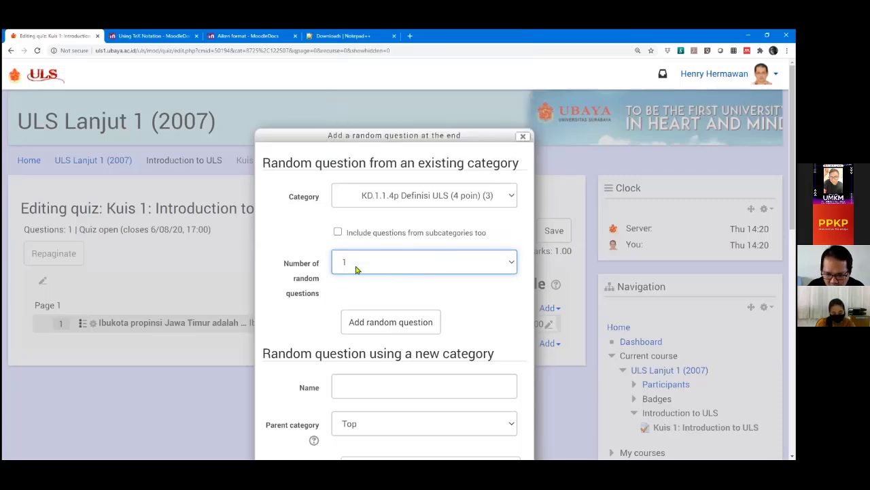
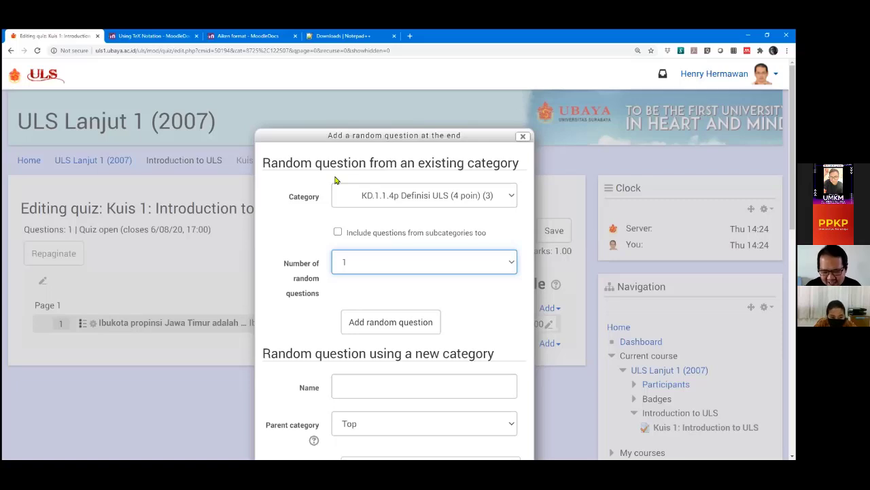
Add one random KD.1.1.4p Definisi ULS question to Kuis 1 as question 2 on page 2.
drag(373, 136, 364, 89)
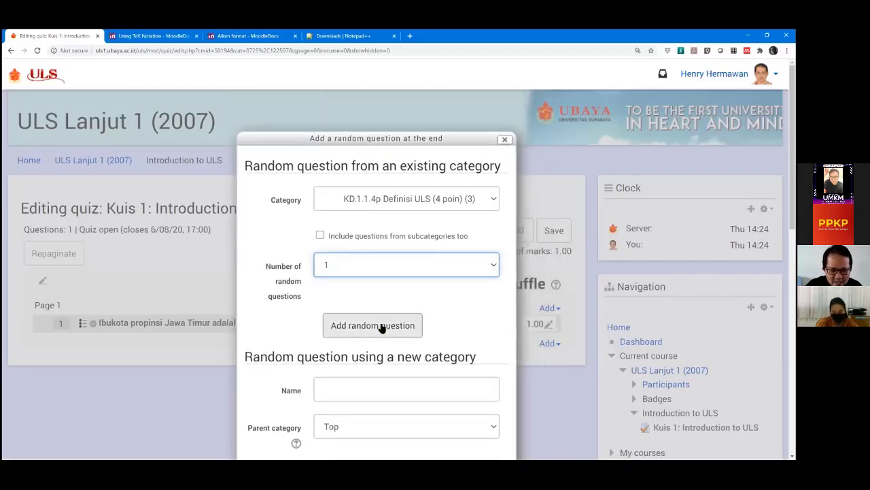
click(382, 326)
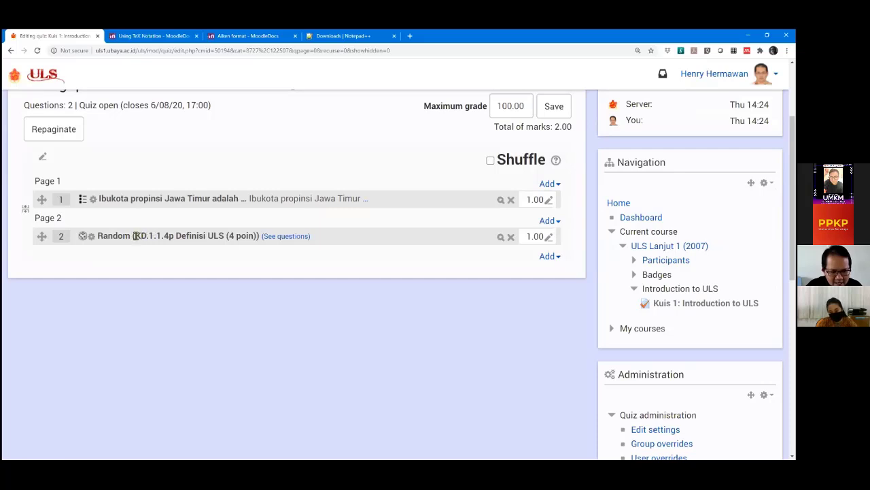
drag(135, 235, 246, 235)
click(243, 235)
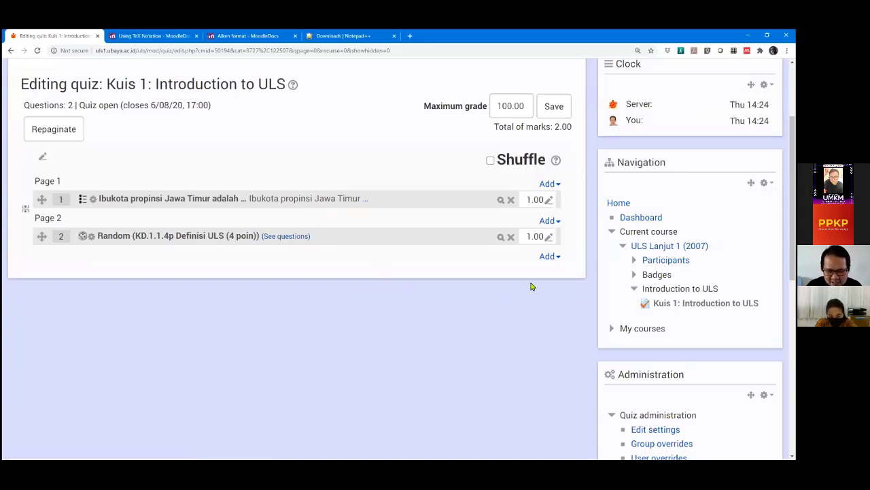
Add the bank question KD.1.1.2p 'Soal tentang Presiden RI' (2.00 marks) to Kuis 1 as question 3.
click(548, 257)
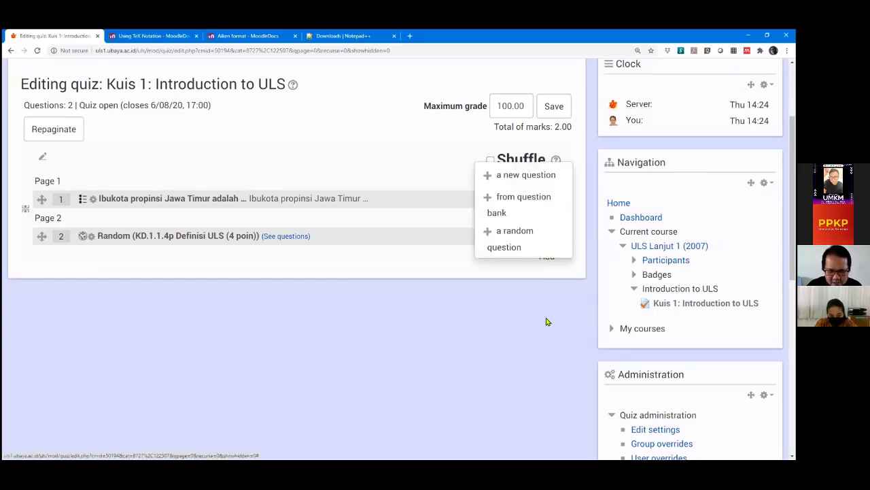
click(546, 199)
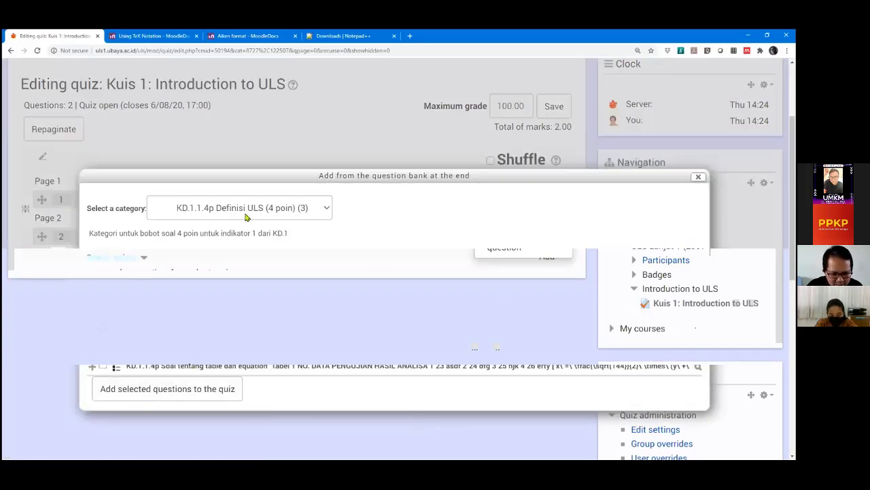
click(247, 215)
click(221, 297)
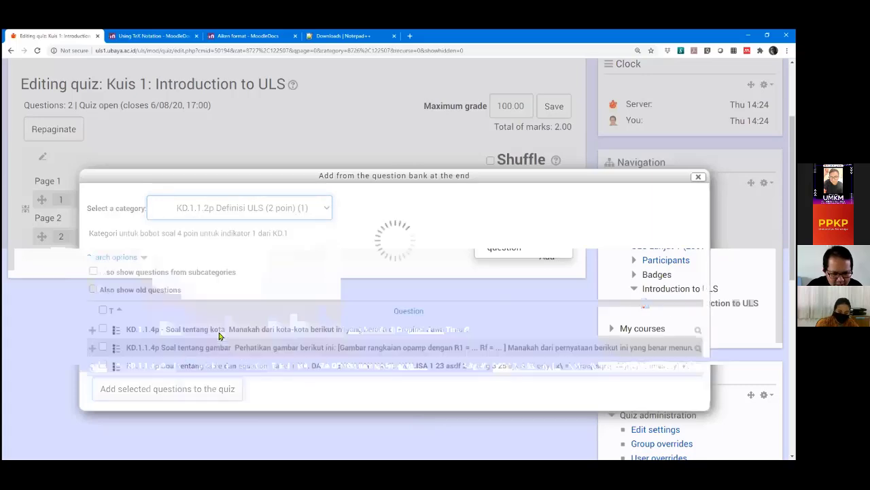
click(102, 347)
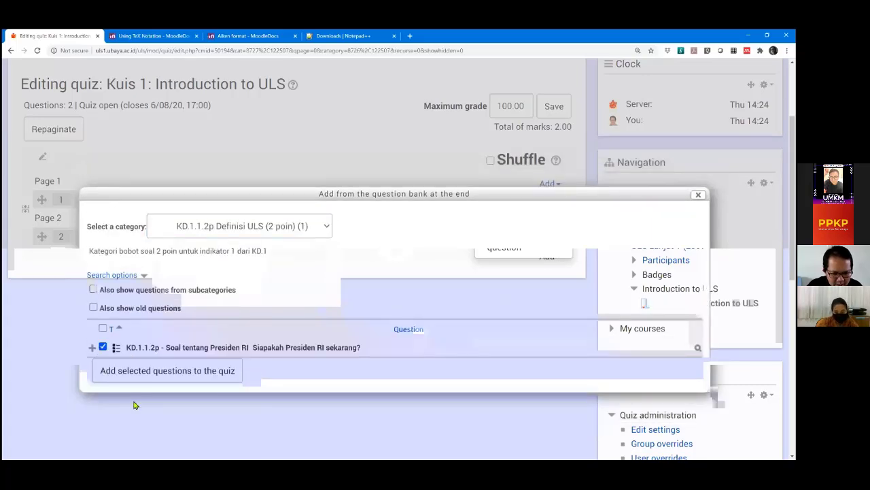
click(163, 376)
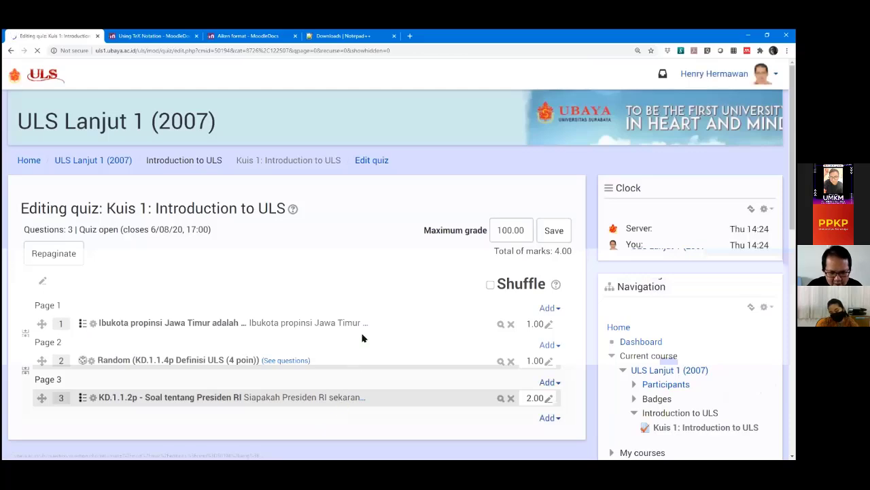
scroll(361, 334, down, 3)
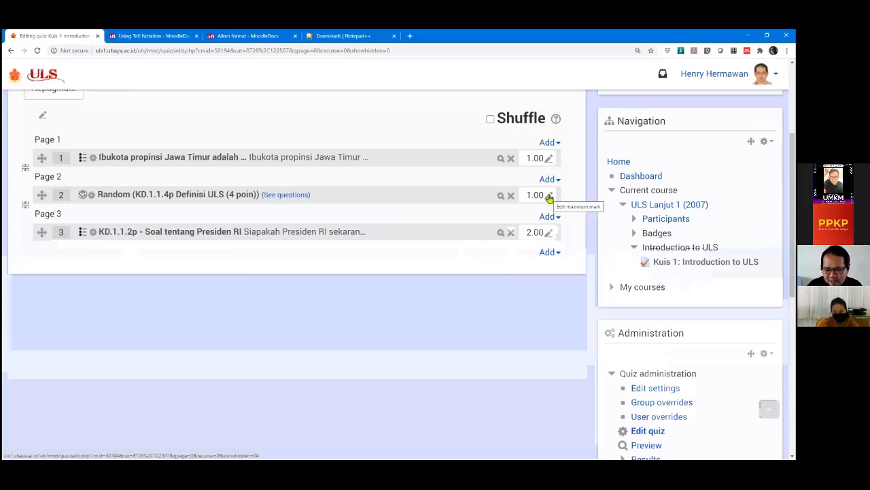
Set question 2's maximum mark to 4, bringing the quiz total to 7.00.
click(549, 198)
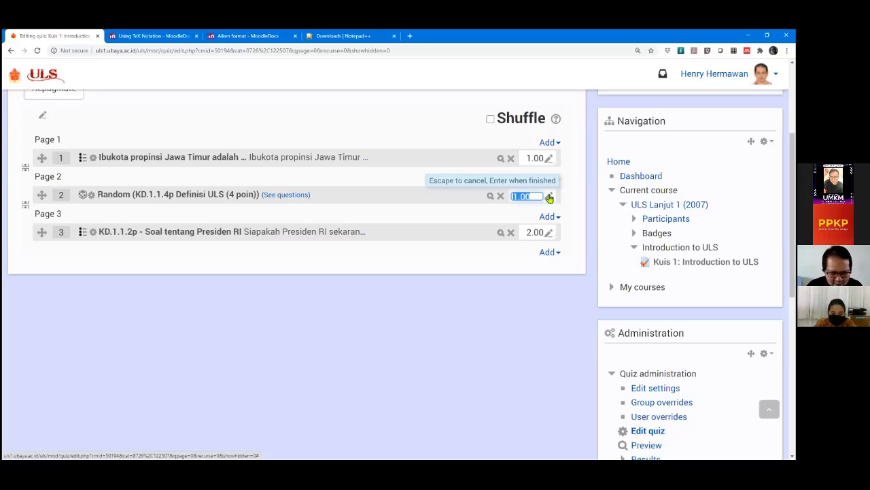
text(4)
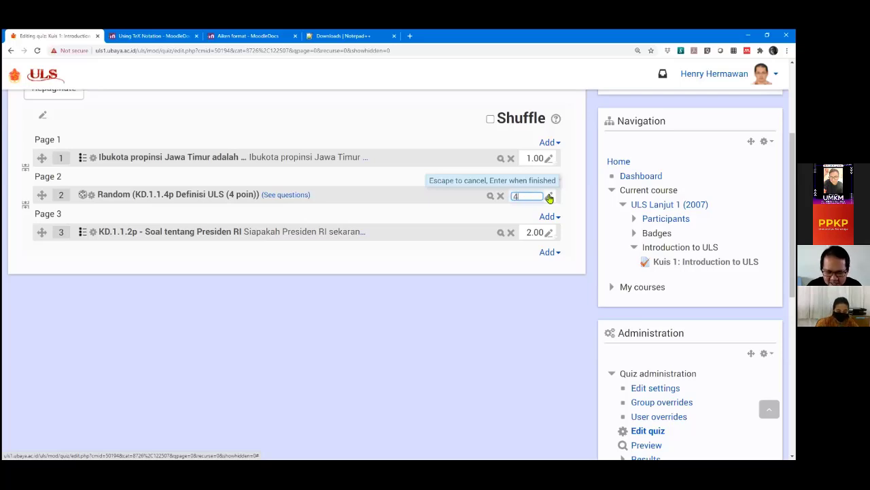
key(Return)
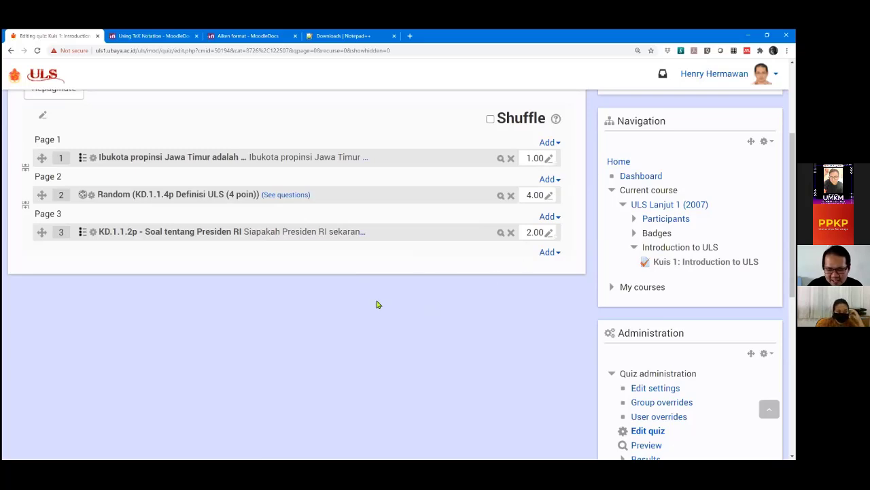
scroll(378, 304, up, 2)
scroll(379, 304, down, 1)
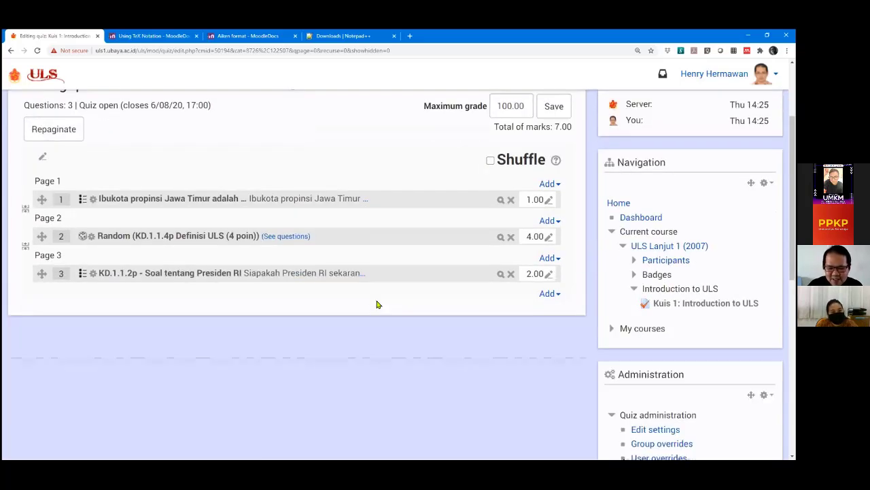
Add 'Siapakah Presiden RI yang pertama?' from category KD.1.2. Tujuan ULS as question 4.
click(547, 294)
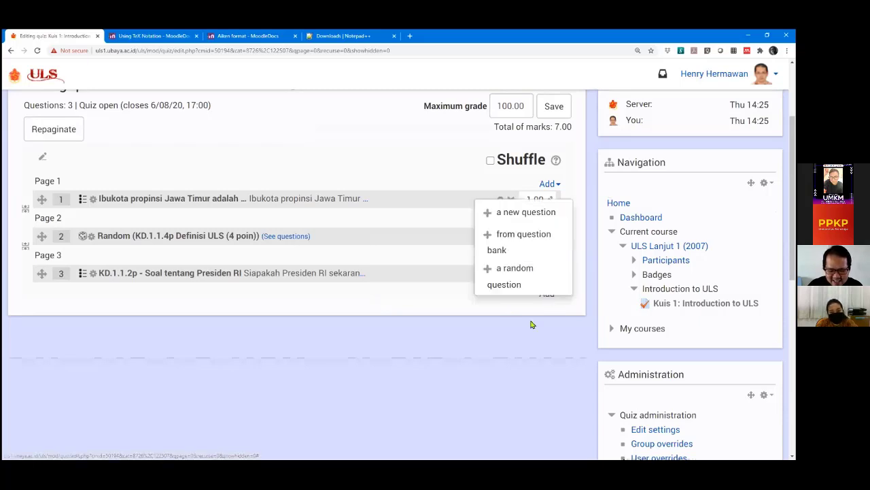
click(518, 241)
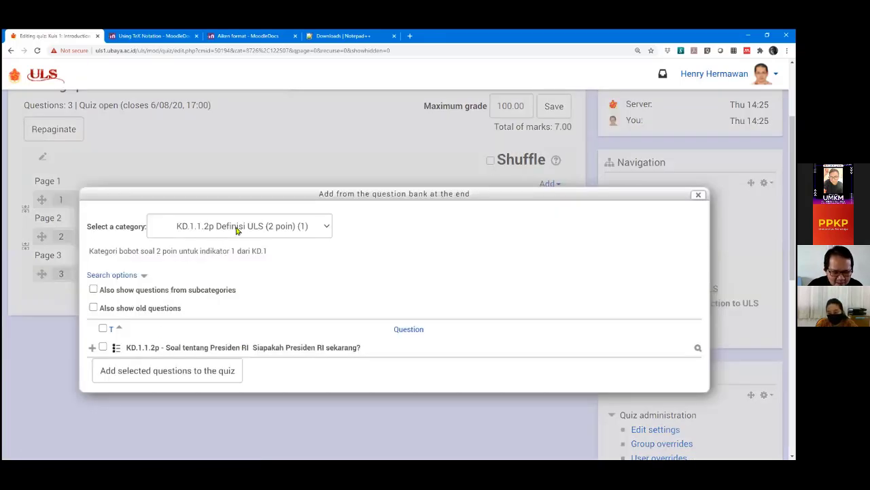
click(237, 227)
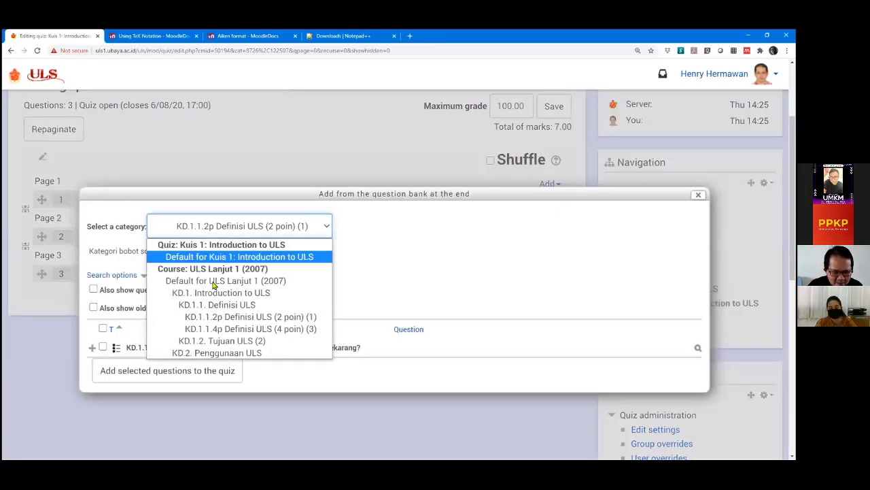
click(228, 341)
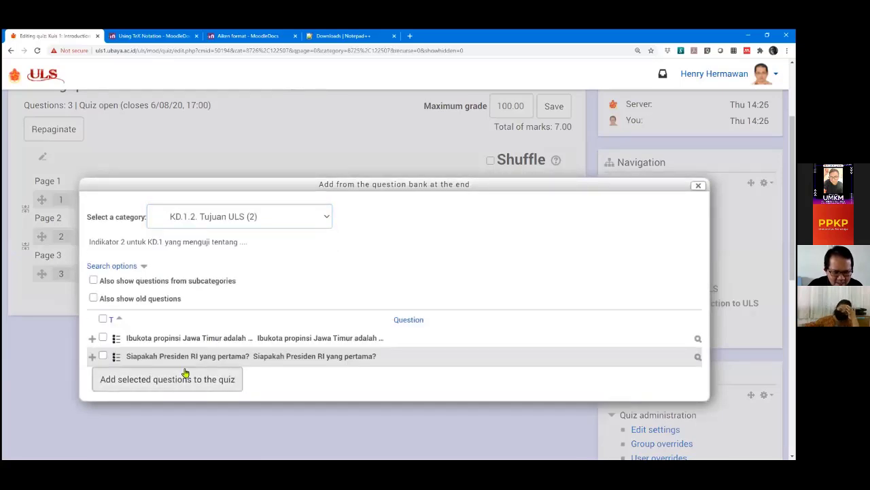
click(102, 356)
click(149, 386)
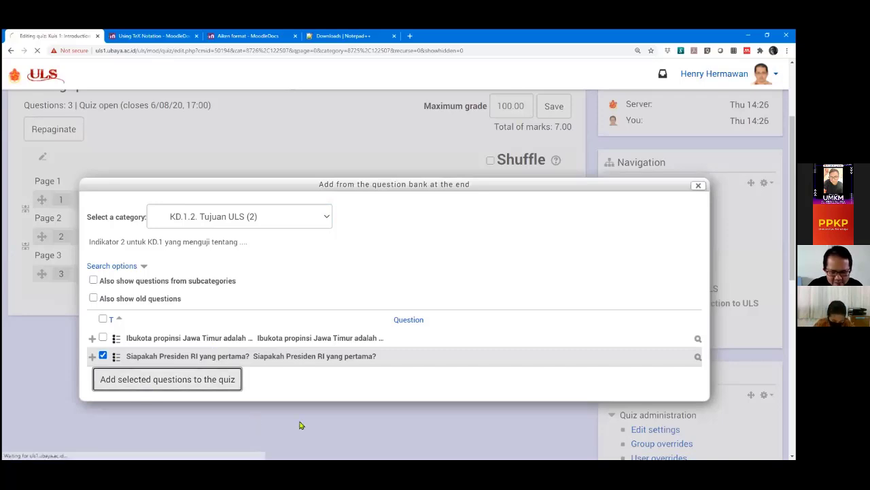
scroll(328, 387, down, 3)
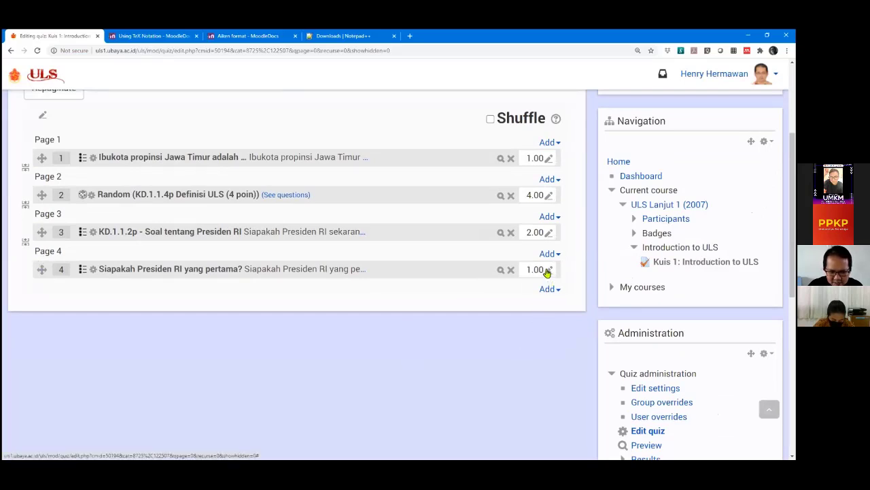
Set question 4's maximum mark to 2.
click(547, 271)
text(2)
key(Return)
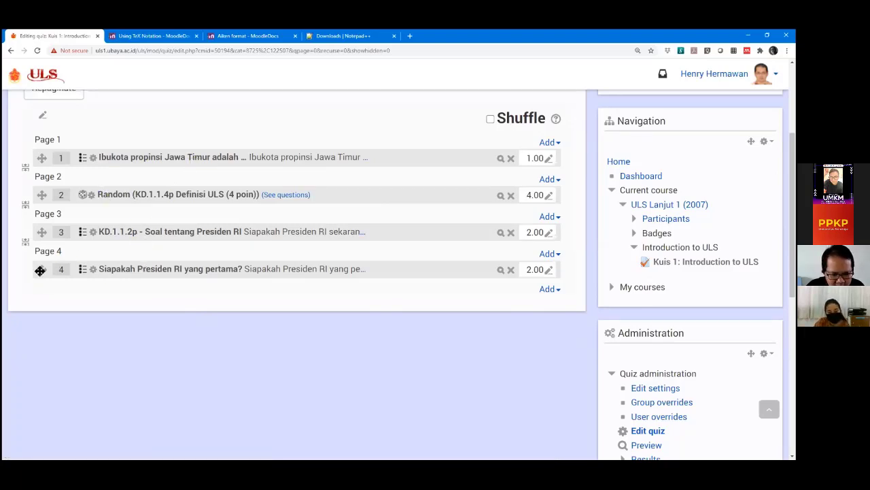
Reorder the questions so the Random question comes after question 4.
drag(41, 269, 42, 251)
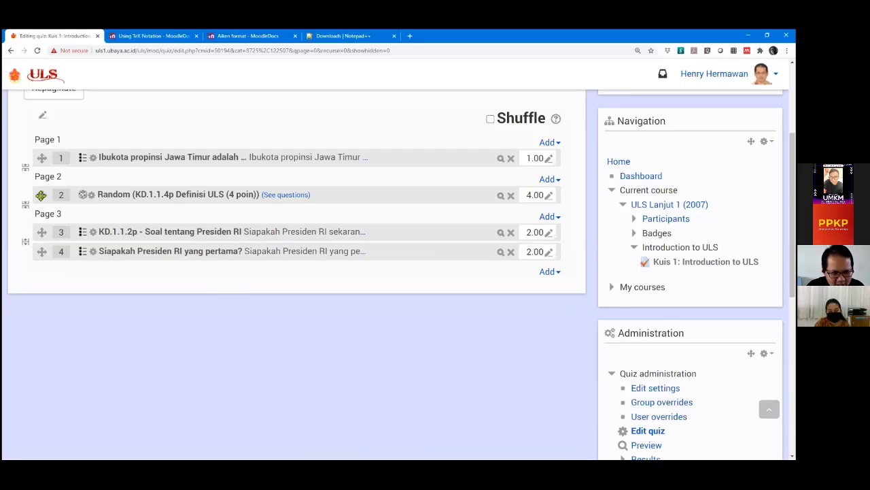
drag(40, 195, 36, 267)
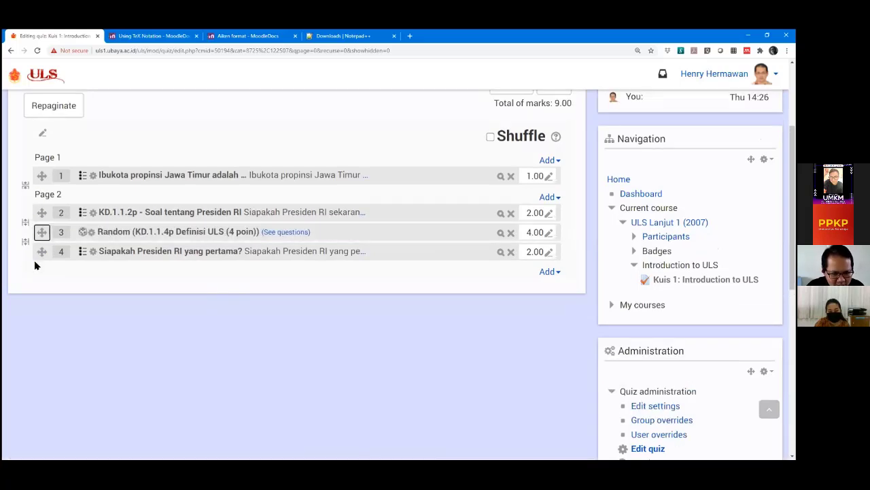
key(Return)
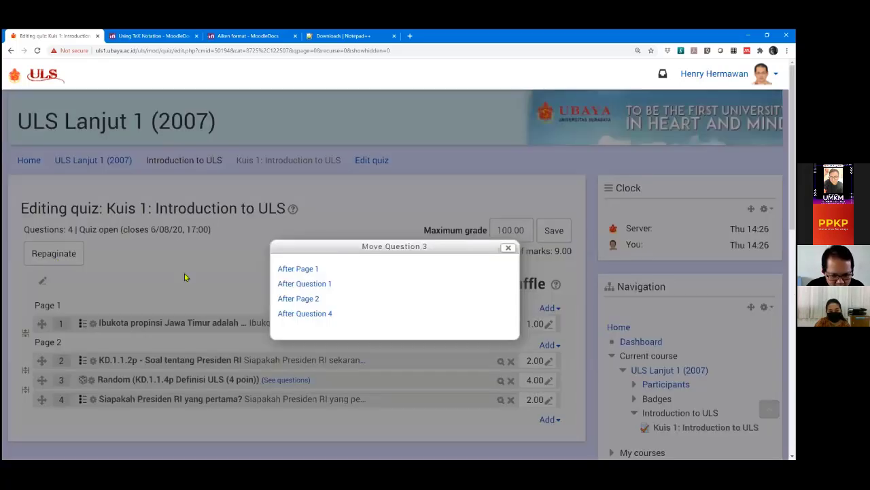
click(299, 314)
scroll(146, 302, down, 2)
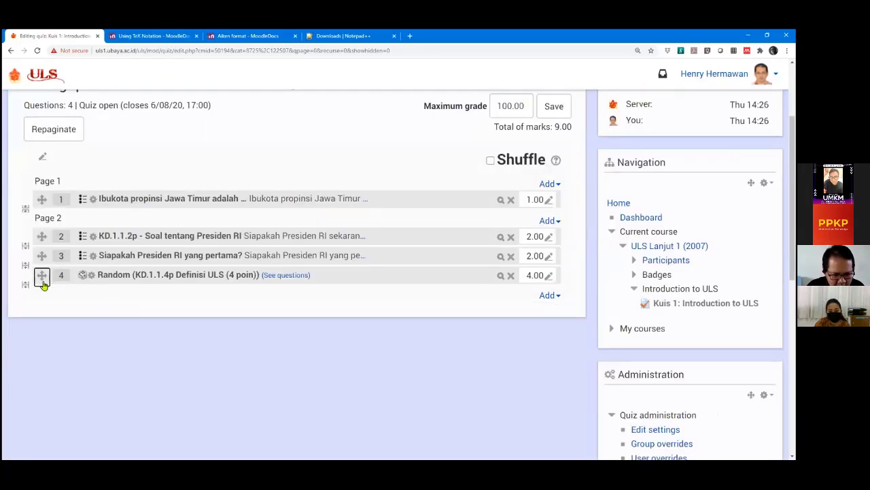
Add page breaks: both Presiden RI questions on page 2, Random alone on page 3.
click(25, 246)
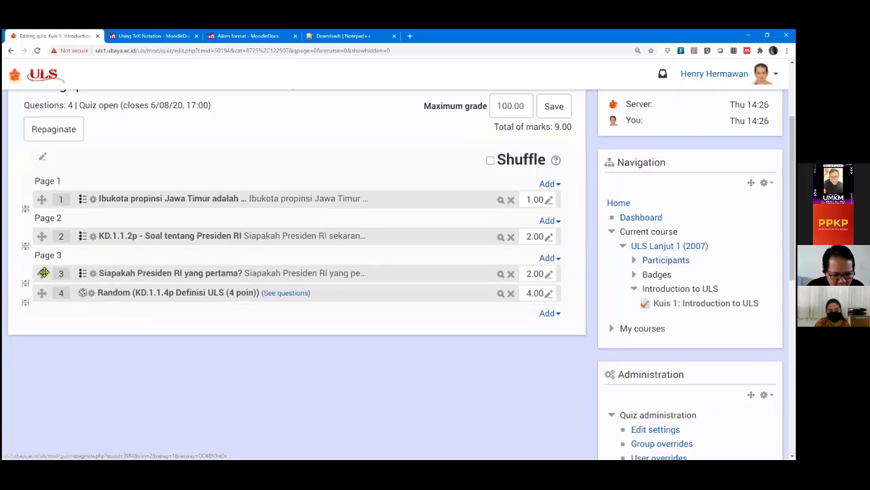
mouse_move(41, 272)
mouse_down()
mouse_move(38, 258)
mouse_move(38, 283)
mouse_up()
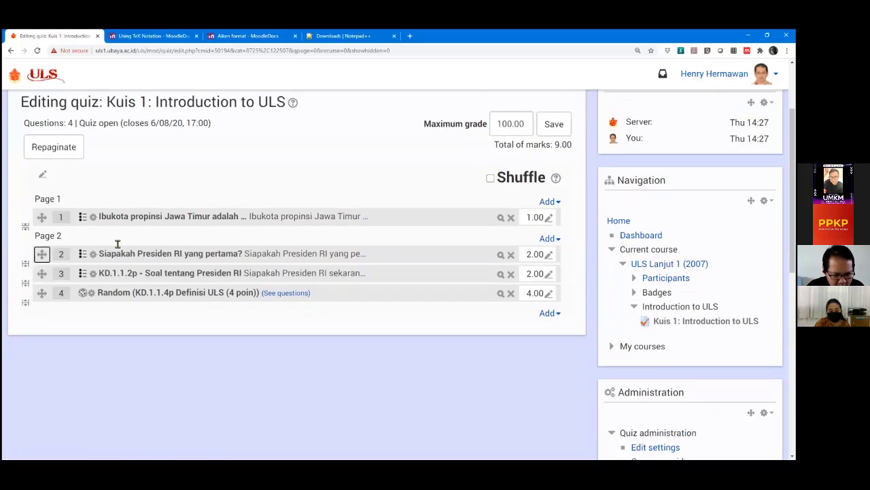
click(25, 303)
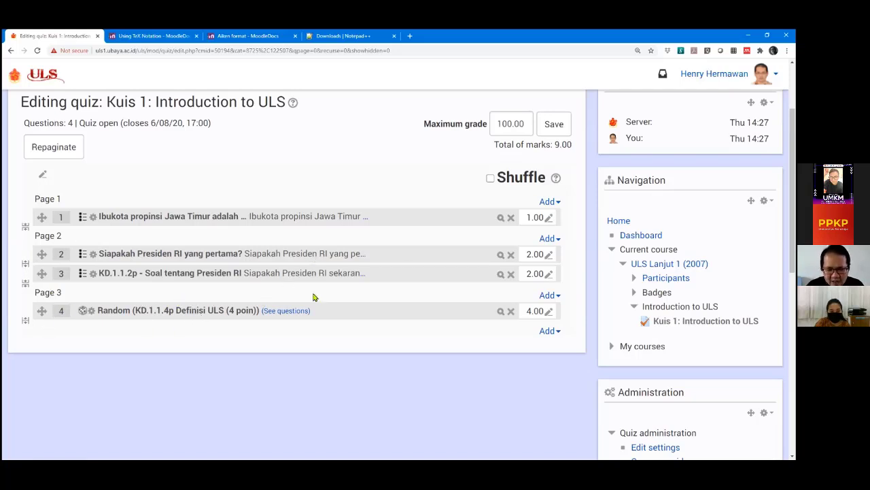
Toggle question shuffling on and off twice, ending with shuffling off.
click(490, 179)
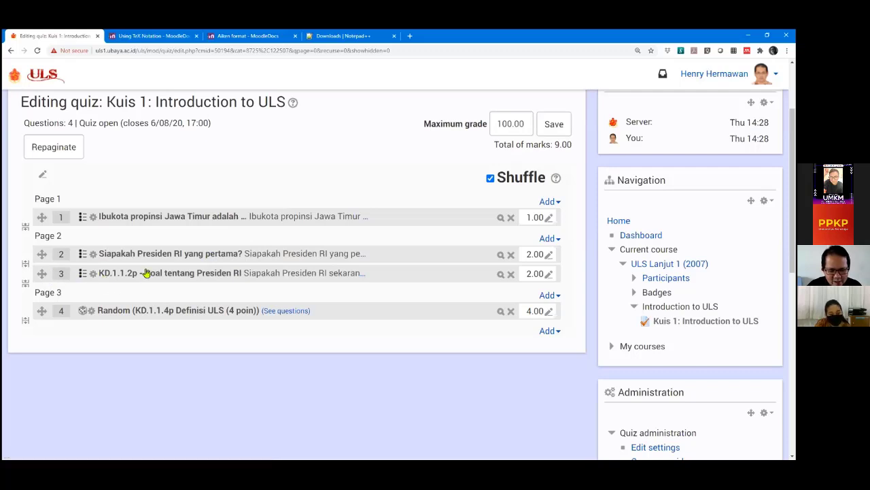
click(491, 178)
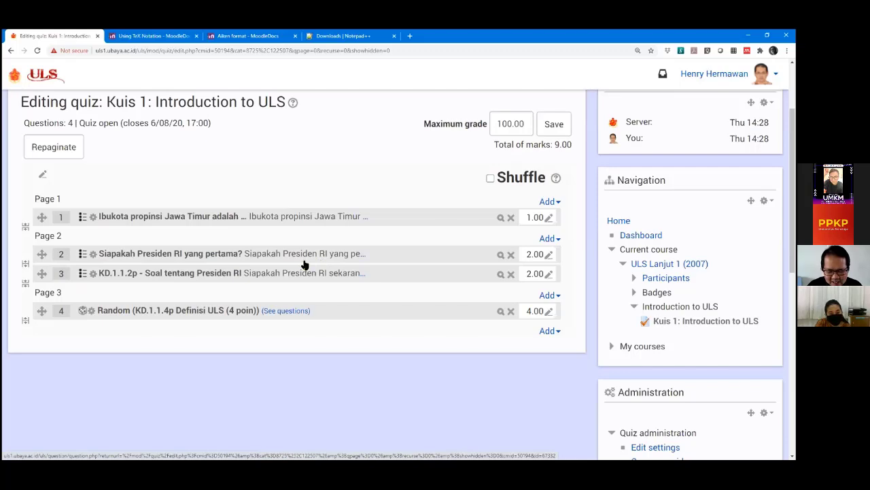
click(490, 179)
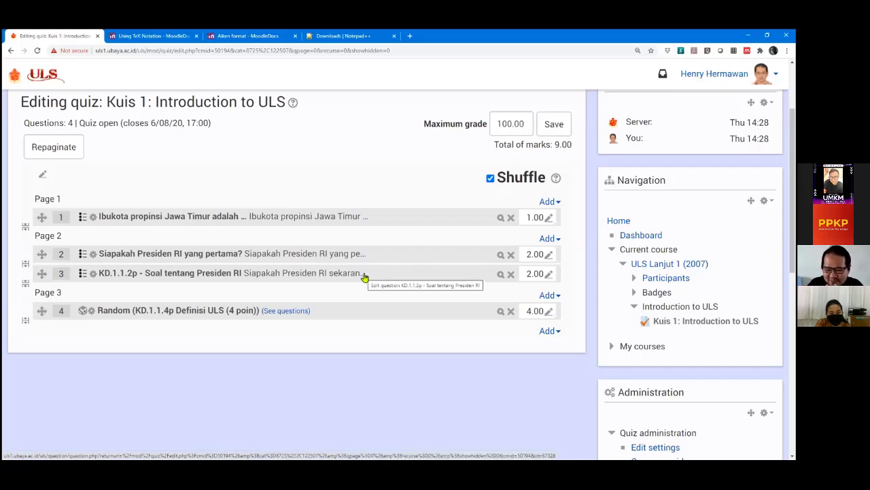
click(490, 179)
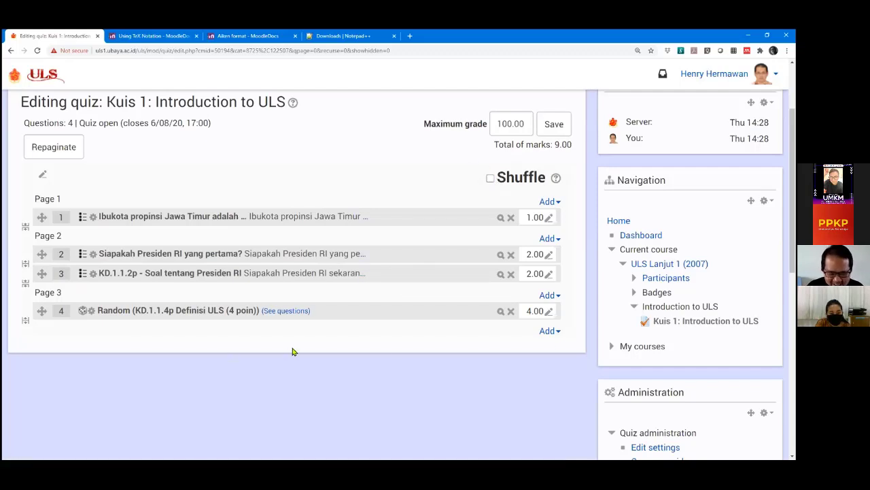
scroll(291, 352, down, 1)
scroll(292, 352, up, 1)
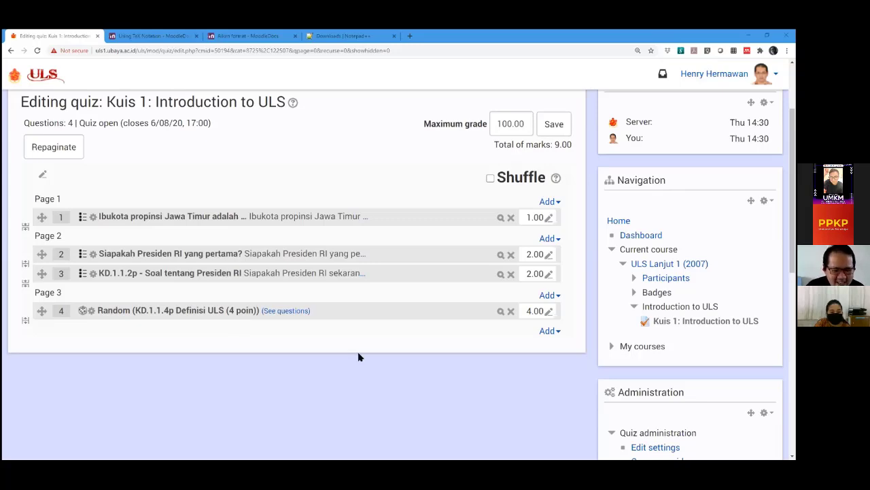
Review the four questions and launch a preview from Quiz administration.
scroll(360, 356, down, 1)
scroll(359, 357, up, 3)
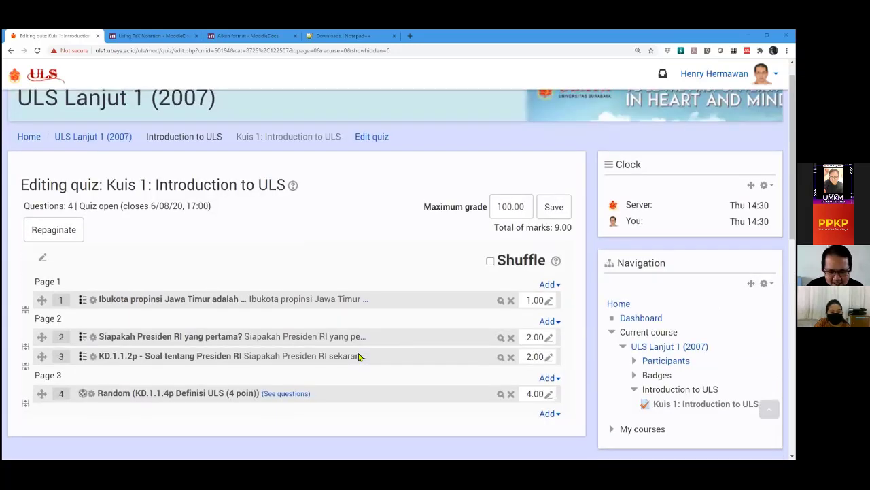
scroll(358, 356, down, 1)
scroll(213, 311, down, 1)
scroll(418, 371, down, 4)
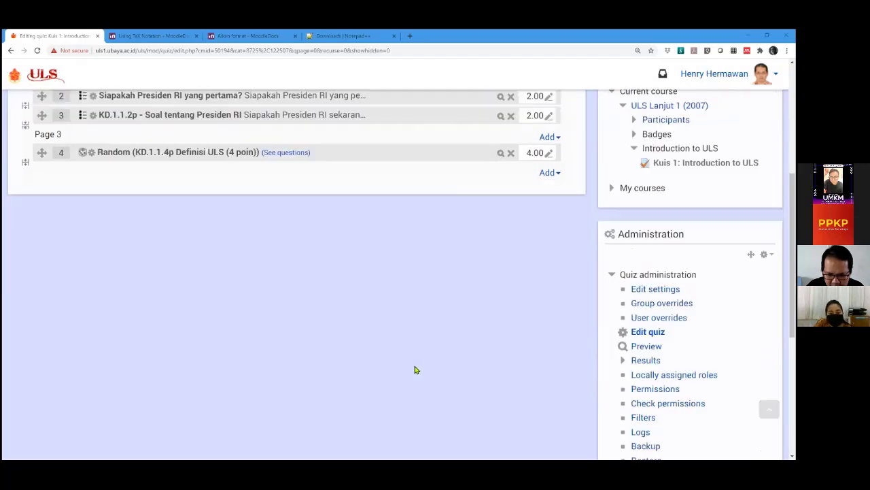
scroll(415, 367, up, 4)
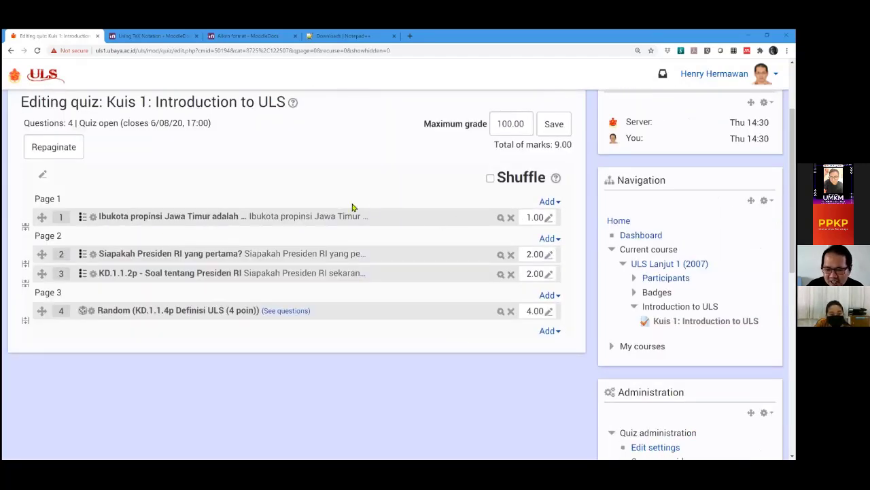
scroll(351, 272, down, 1)
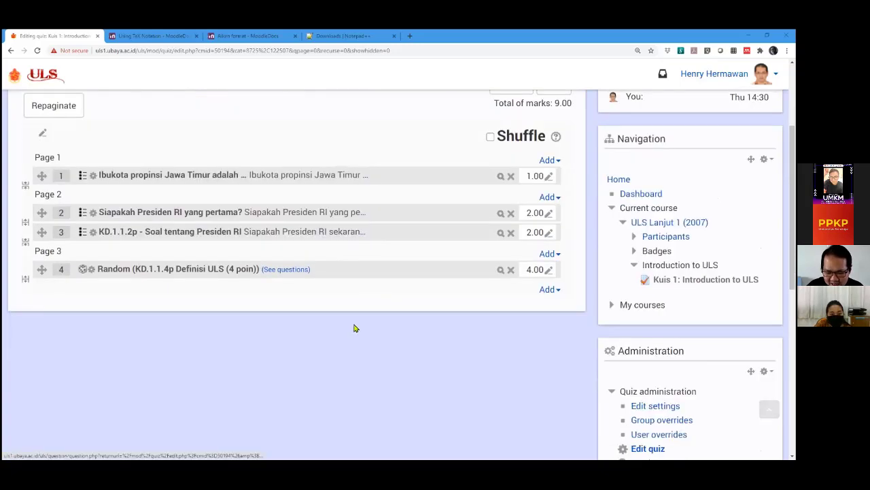
scroll(353, 328, down, 6)
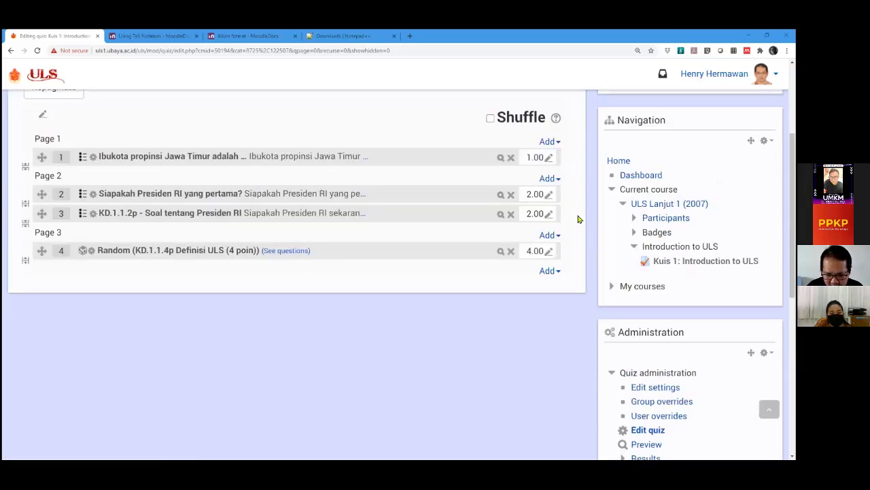
scroll(598, 245, down, 4)
click(643, 280)
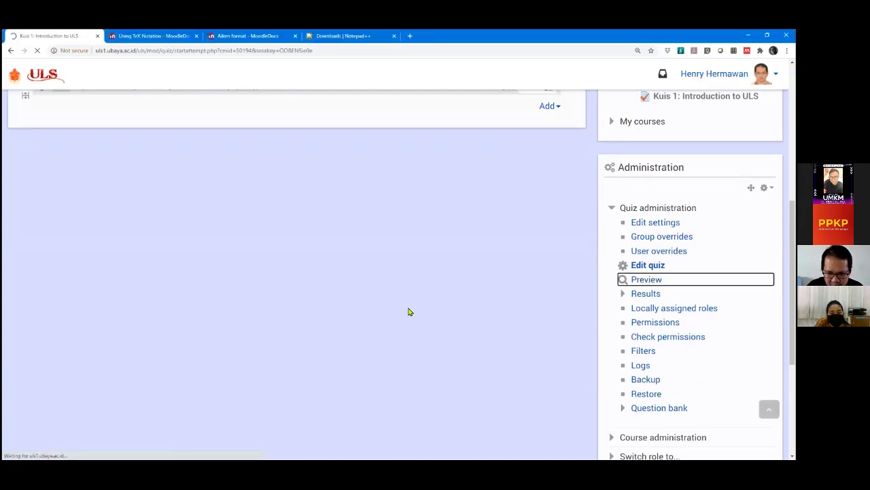
Type the quiz password and start the one-hour preview attempt at question 1.
scroll(466, 295, down, 1)
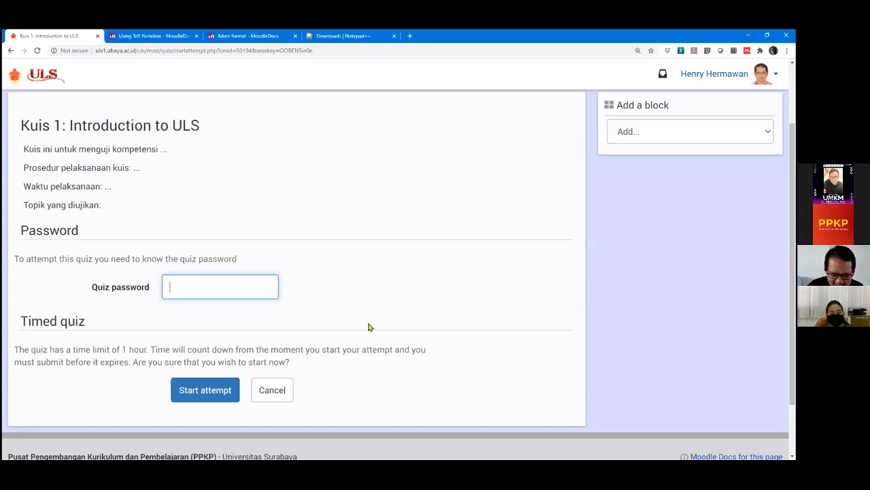
text(••••••)
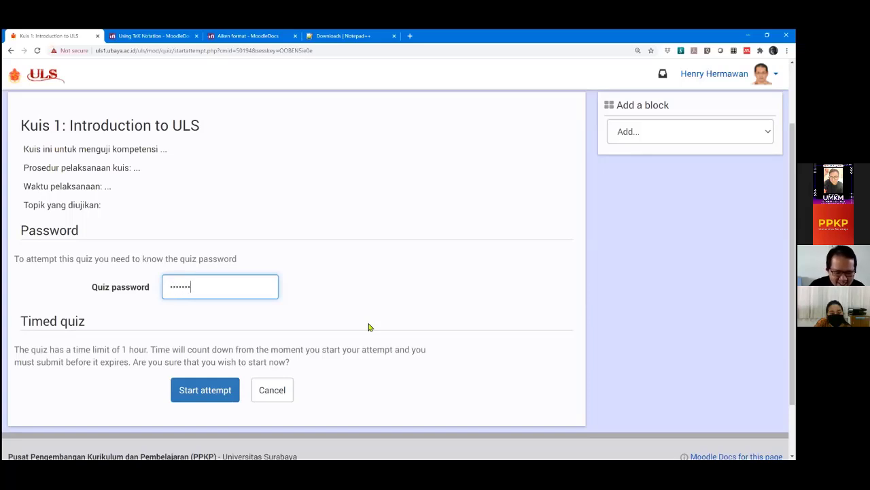
click(206, 393)
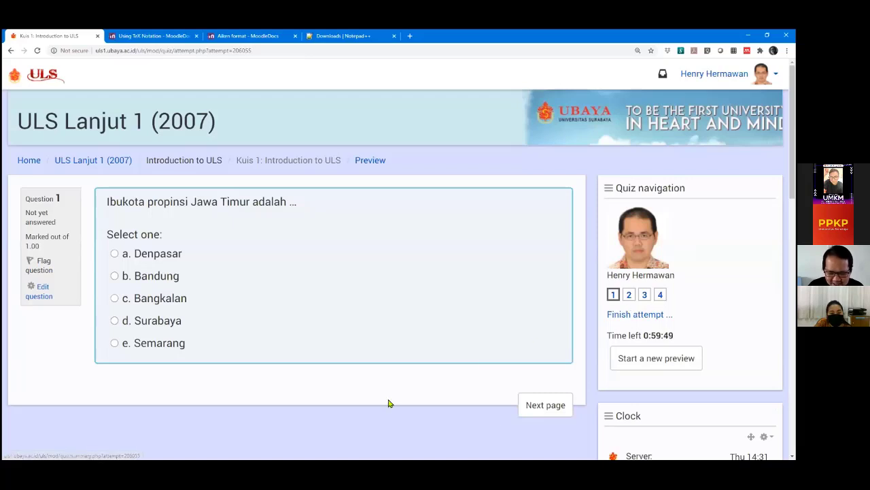
Advance to the second page showing the op-amp diagram question.
click(545, 409)
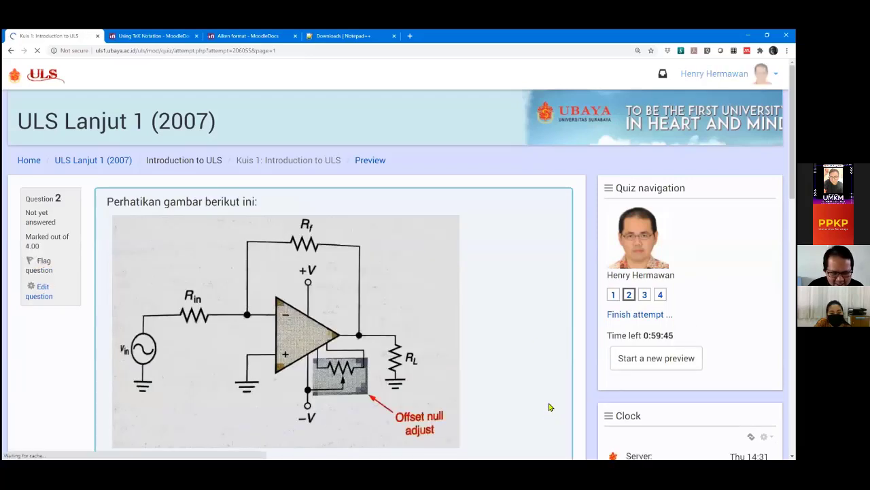
scroll(549, 408, down, 4)
scroll(549, 407, up, 1)
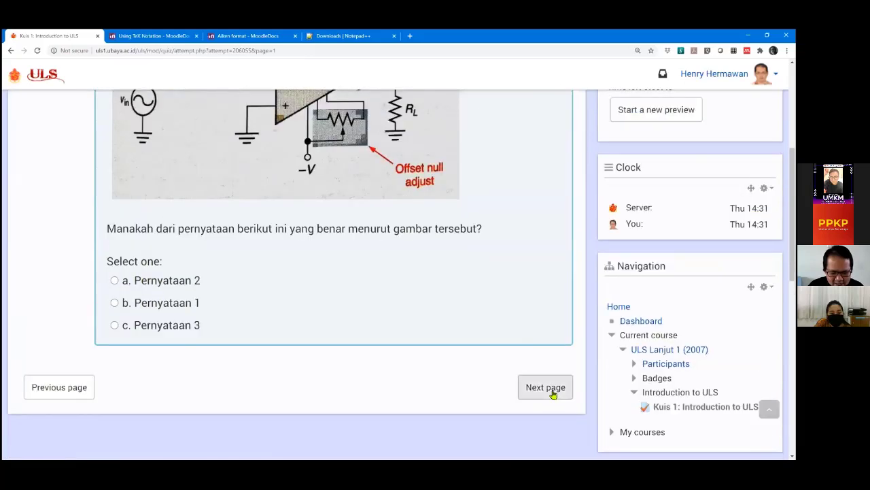
Move to the last page and review Questions 3 and 4, including 'Siapakah Presiden RI sekarang?'.
click(548, 393)
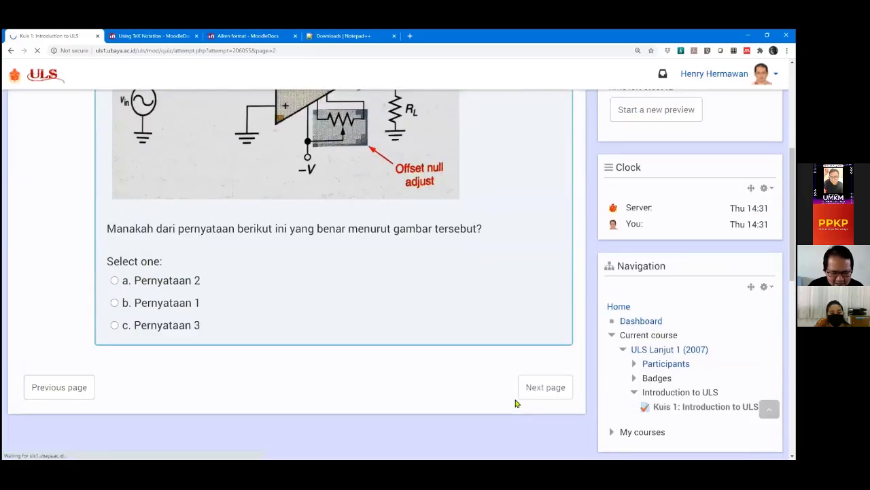
scroll(413, 376, down, 2)
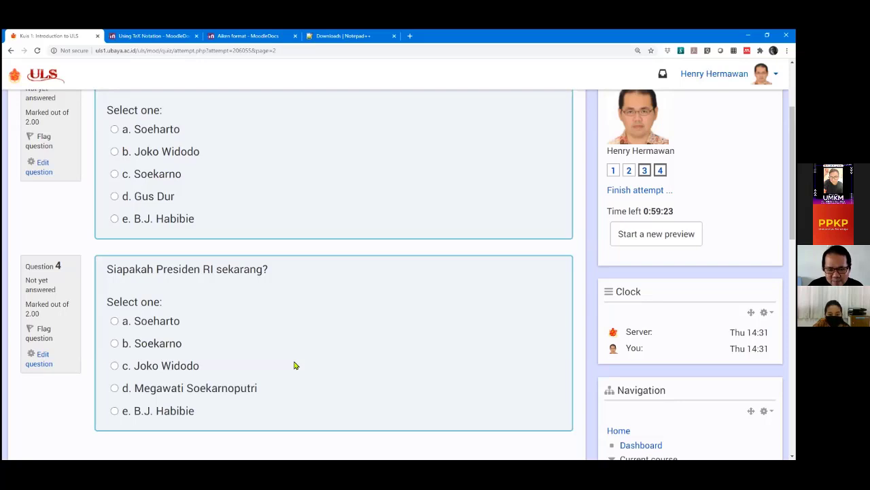
scroll(294, 365, up, 1)
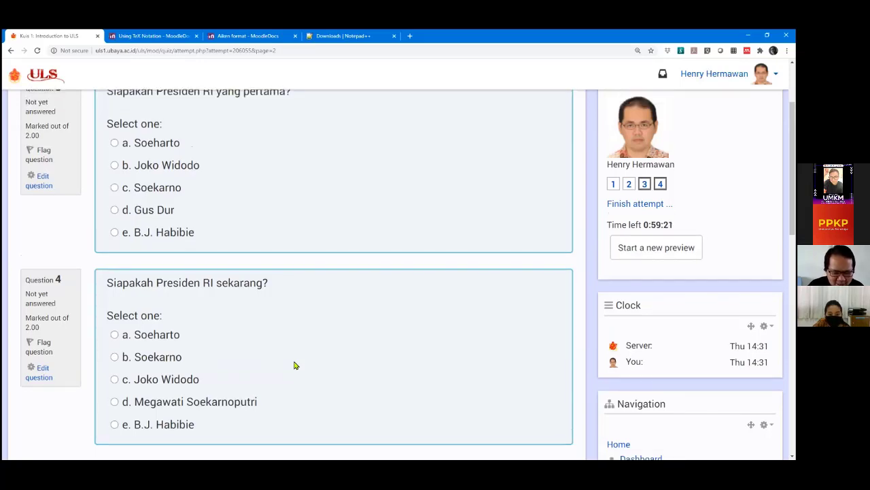
scroll(294, 365, down, 1)
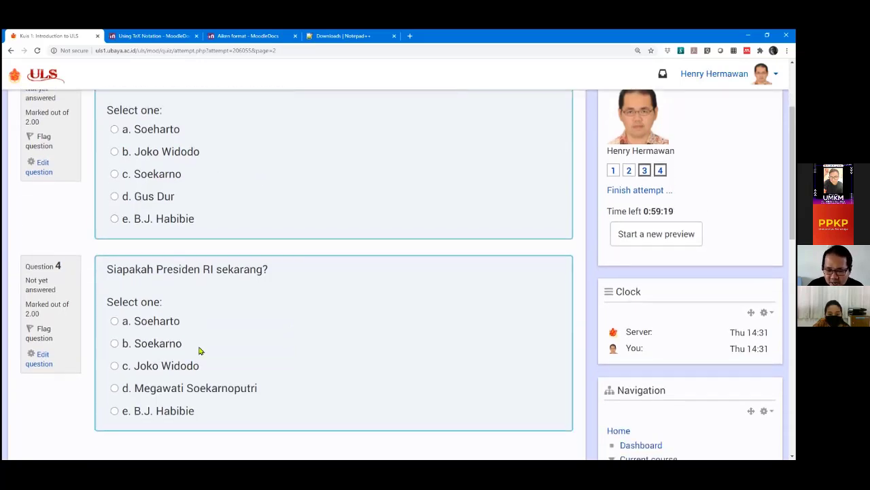
scroll(196, 340, up, 1)
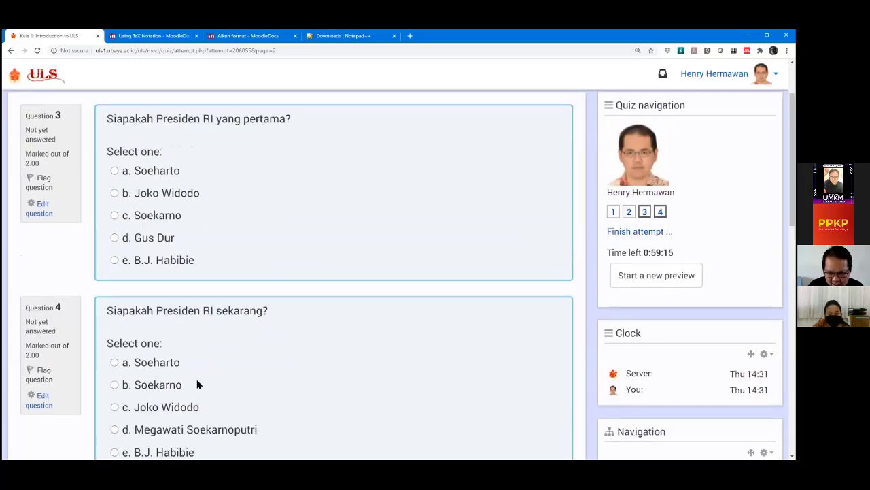
scroll(197, 384, down, 1)
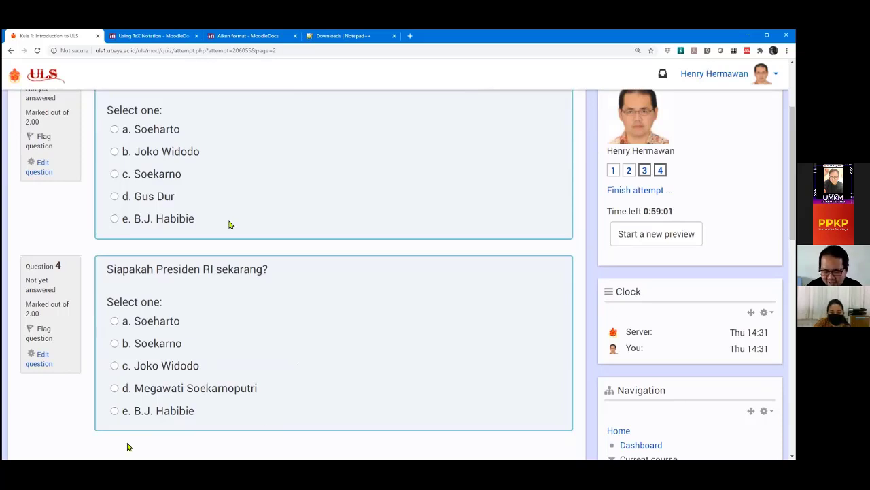
scroll(328, 171, up, 1)
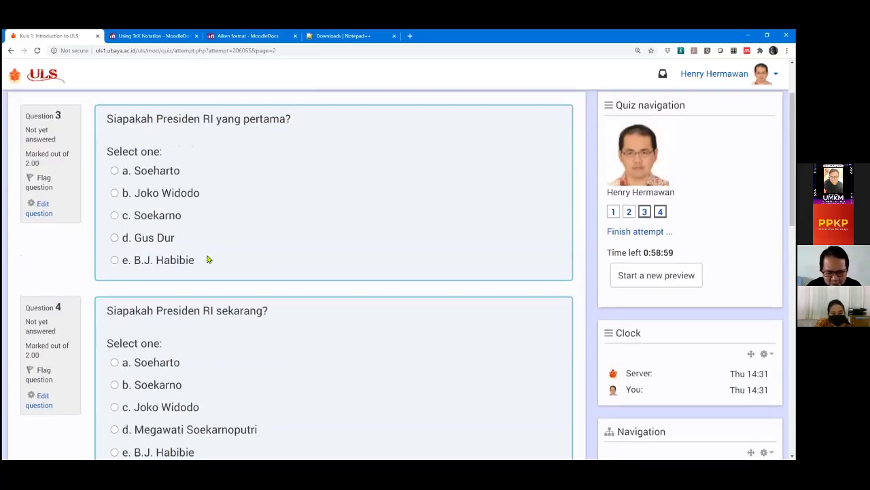
scroll(415, 293, down, 2)
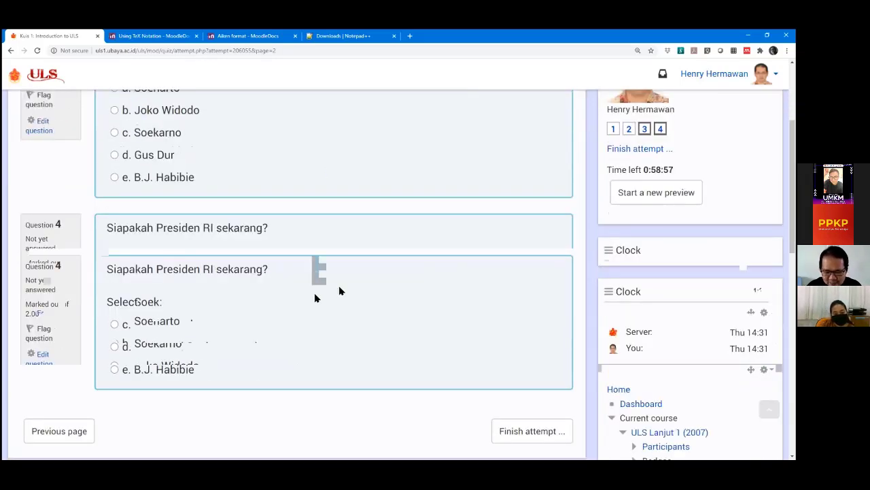
scroll(340, 291, down, 3)
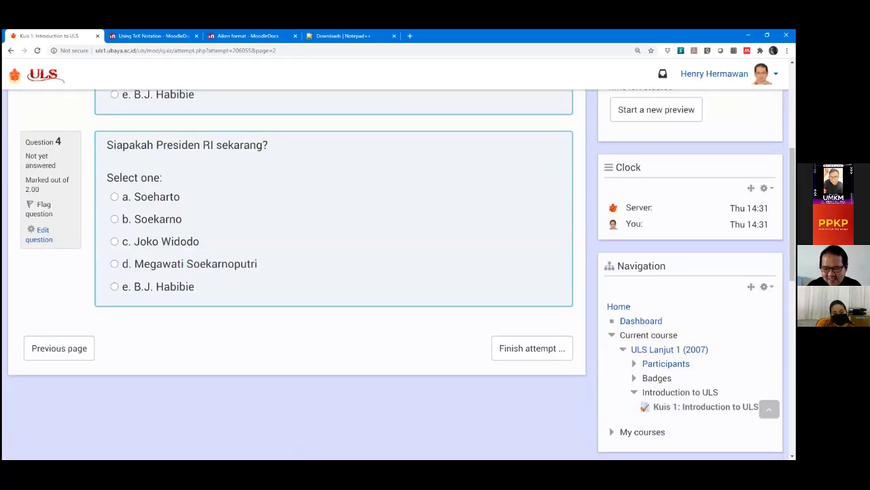
scroll(351, 291, up, 2)
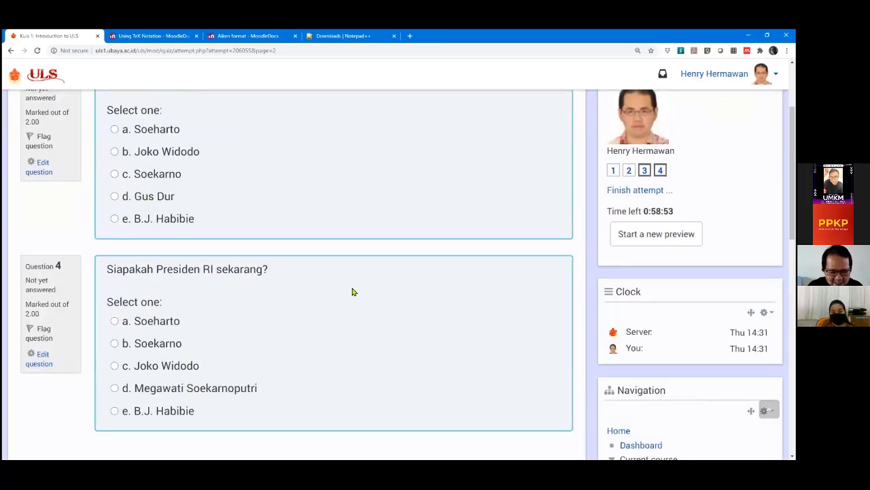
scroll(351, 292, down, 4)
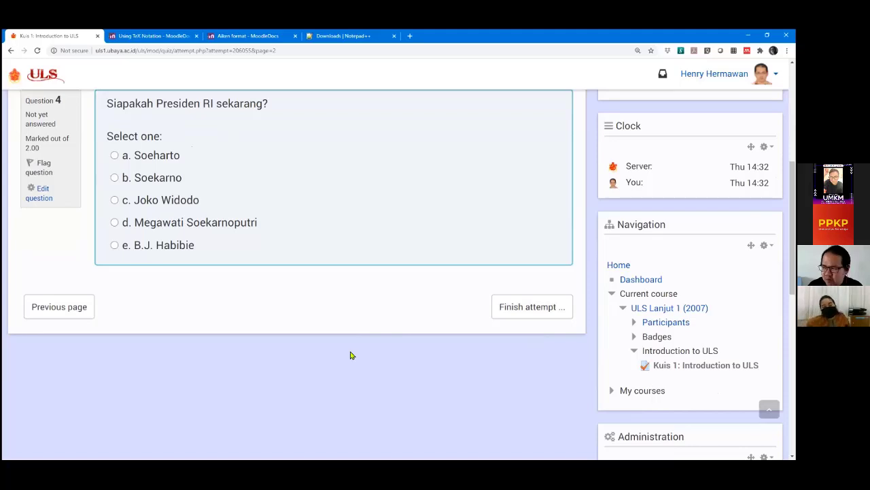
scroll(352, 352, up, 1)
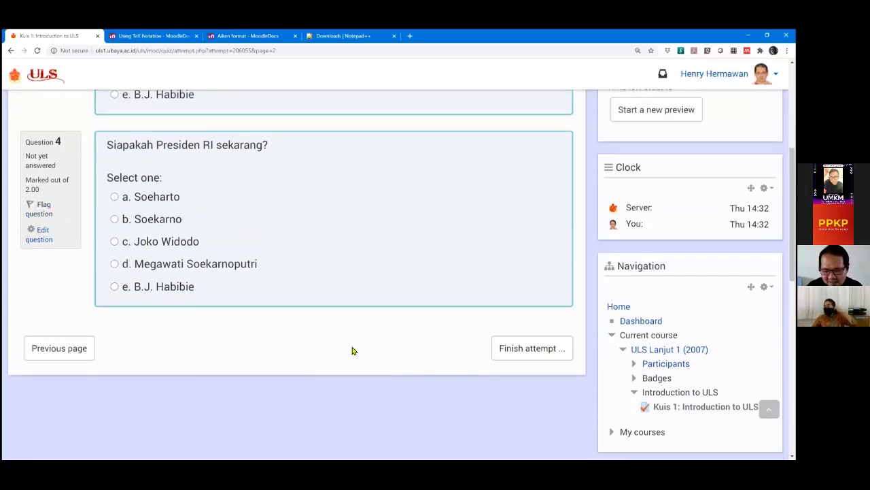
scroll(354, 350, up, 3)
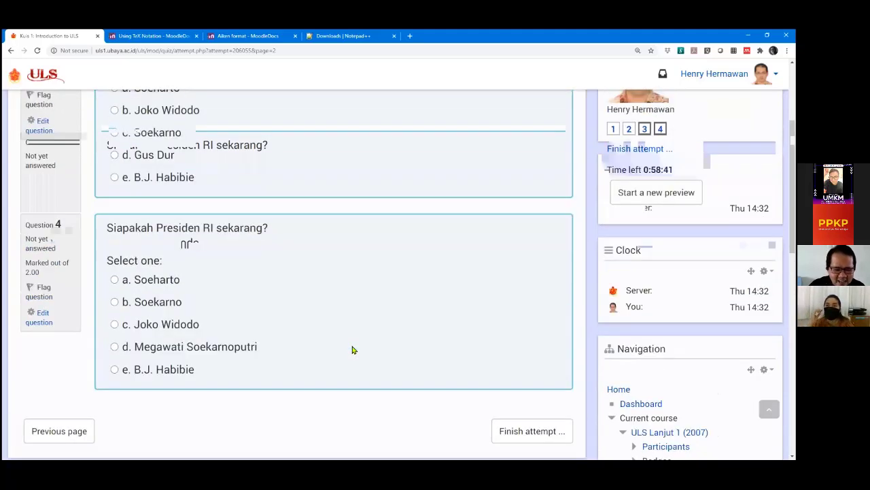
scroll(131, 375, up, 3)
scroll(72, 349, down, 5)
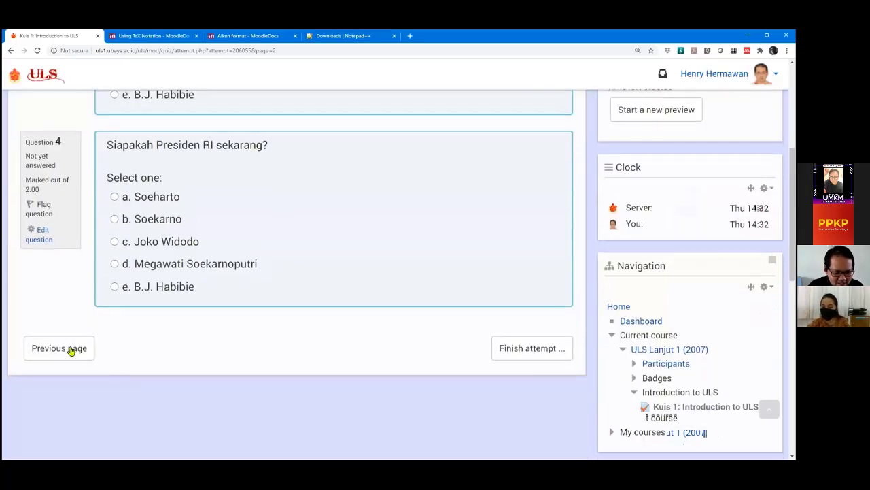
Go back through the preview attempt to its first page.
click(71, 348)
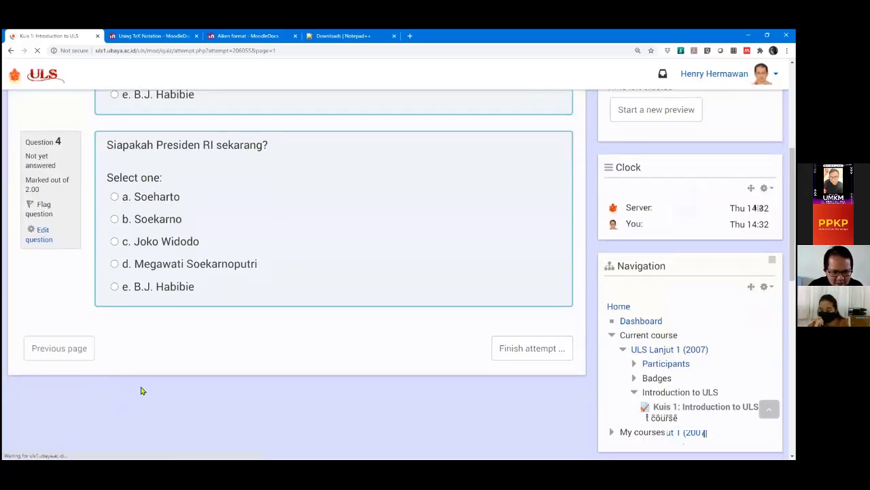
scroll(85, 376, down, 5)
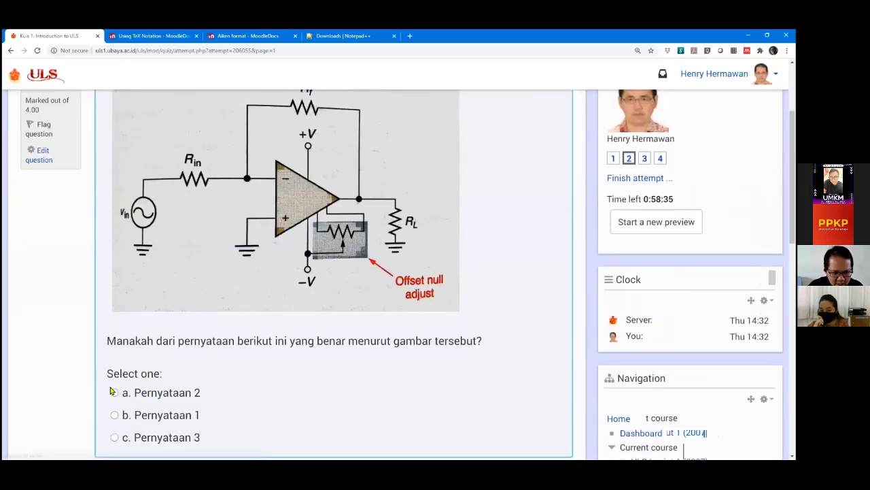
scroll(85, 376, down, 2)
click(73, 348)
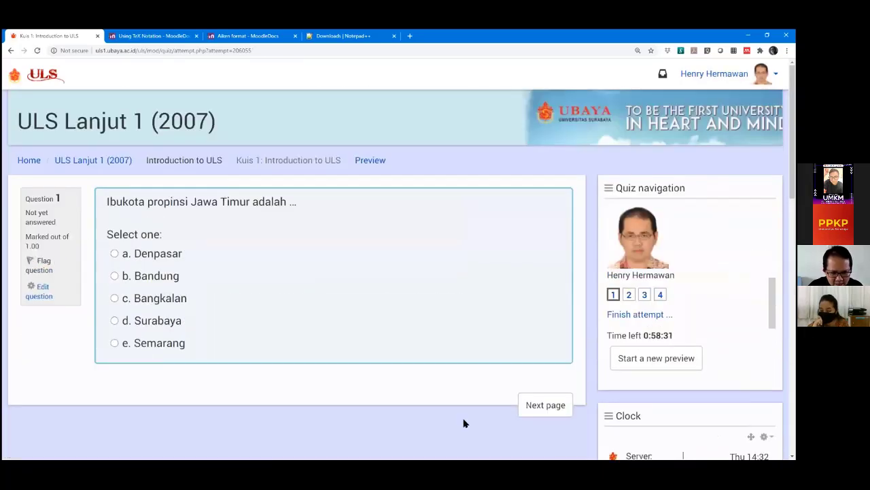
Page forward to the third page, then start a new preview of Kuis 1.
click(536, 407)
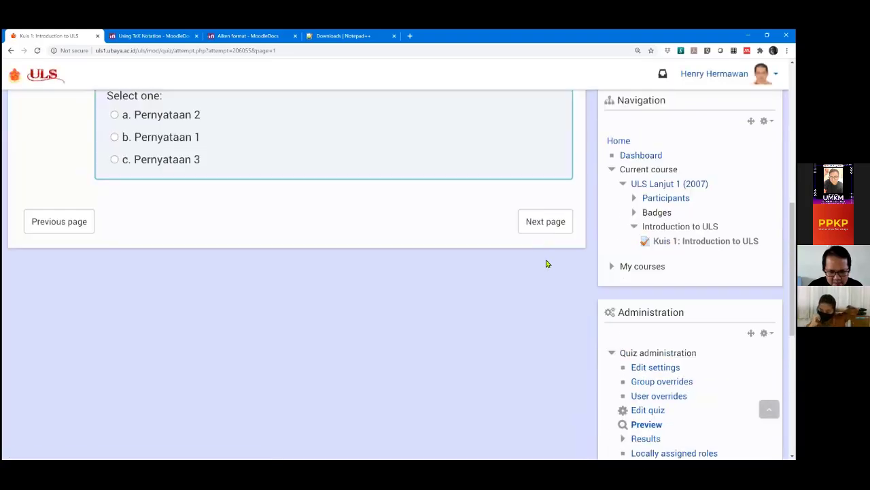
click(544, 221)
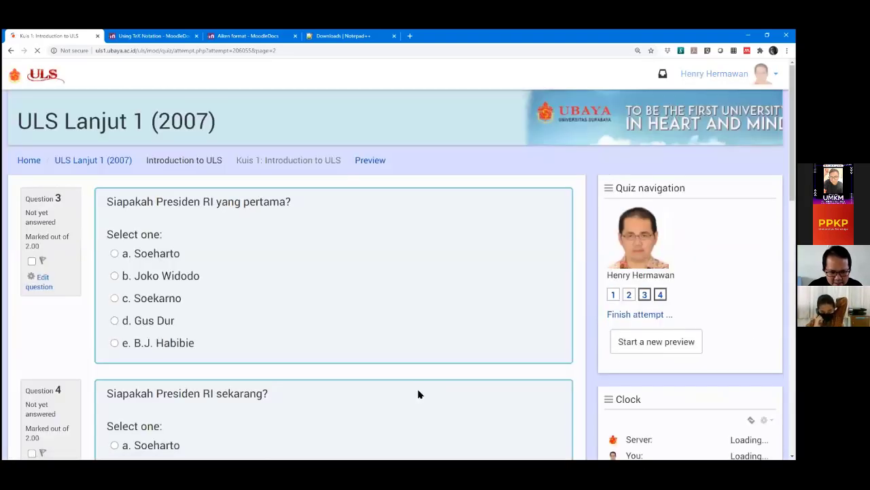
scroll(416, 384, up, 1)
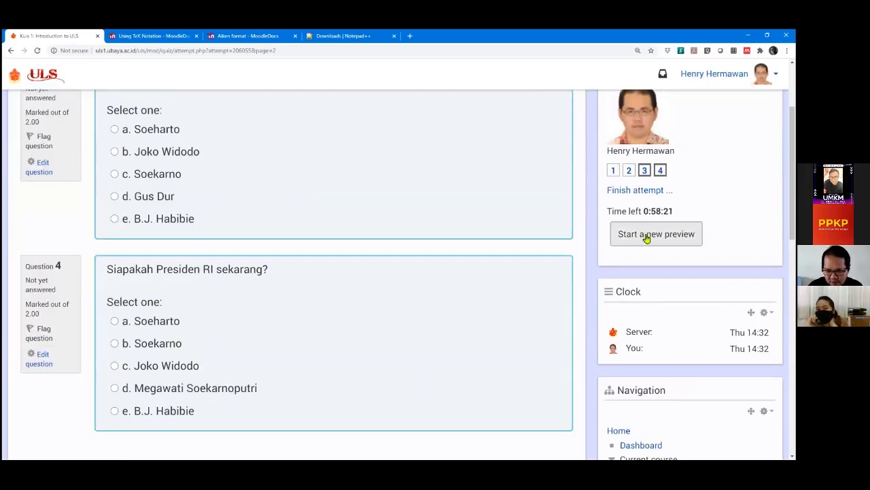
click(646, 236)
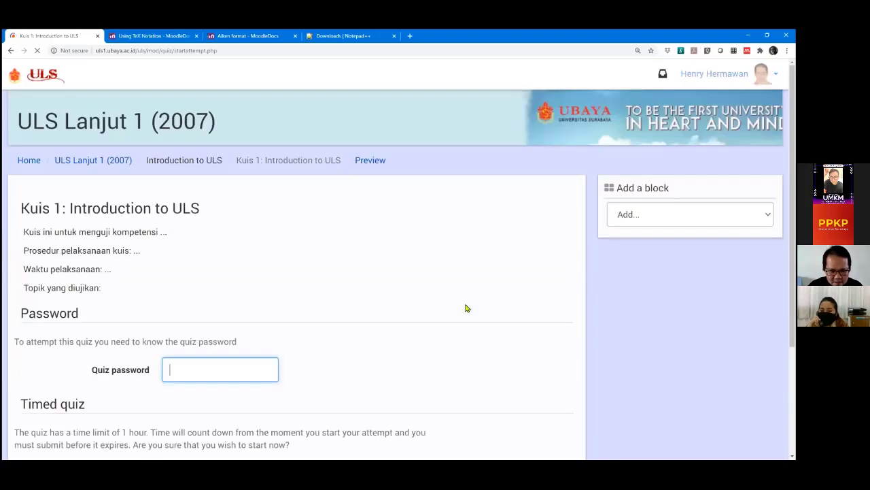
Enter the quiz password and start a fresh one-hour attempt at the Jawa Timur capital question.
scroll(385, 320, down, 3)
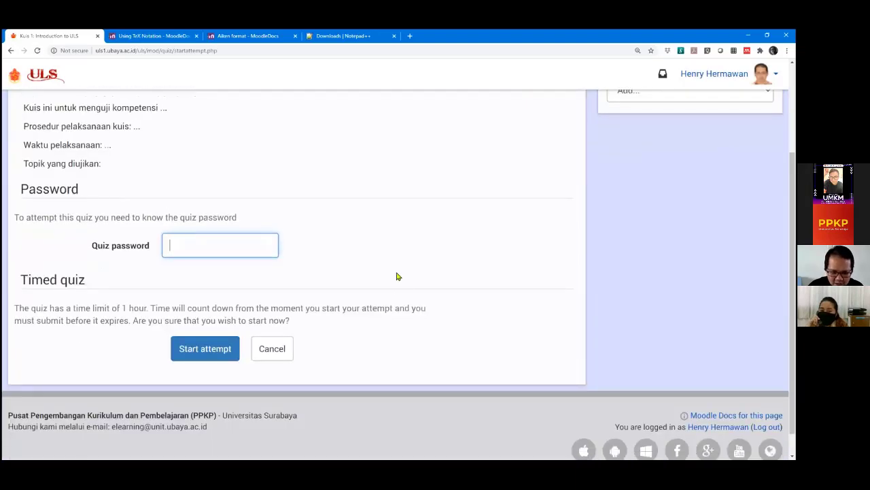
text(*******)
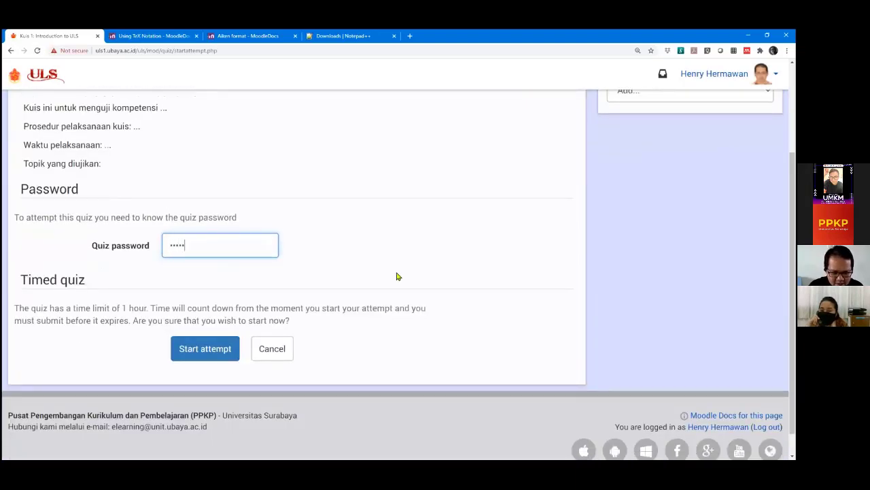
click(209, 350)
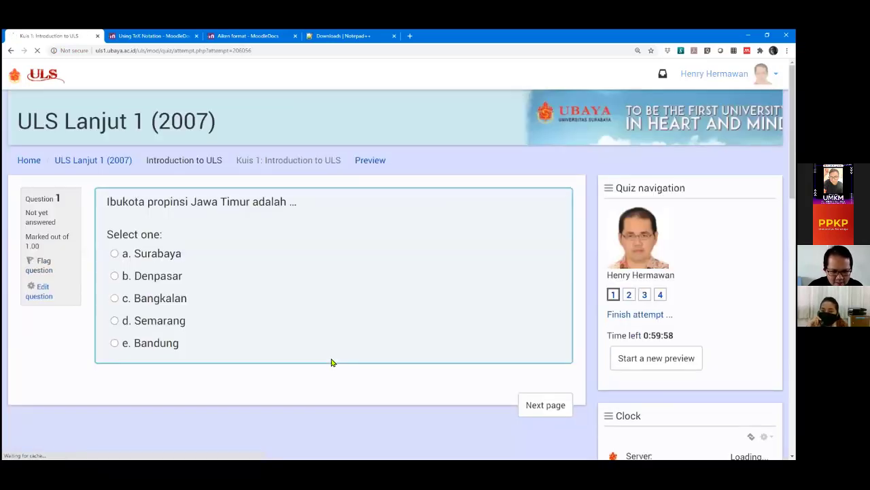
Move to the Question 2 page and look over its table and formula.
click(556, 405)
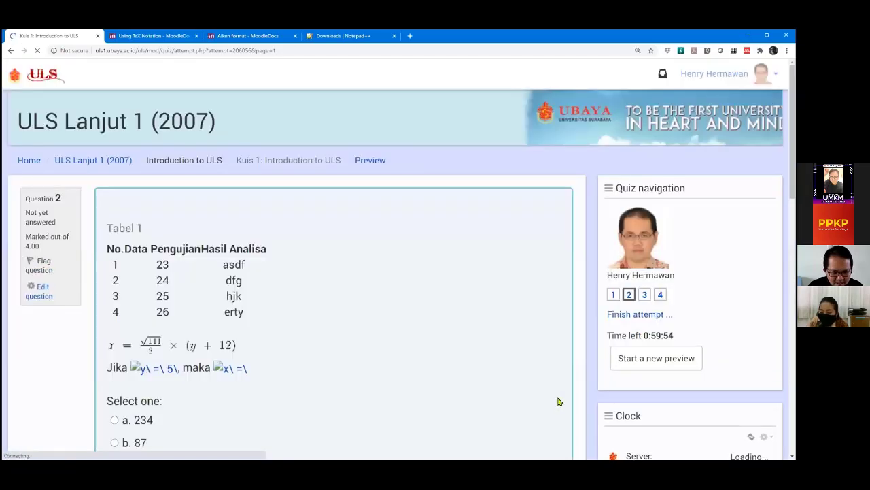
scroll(557, 402, down, 2)
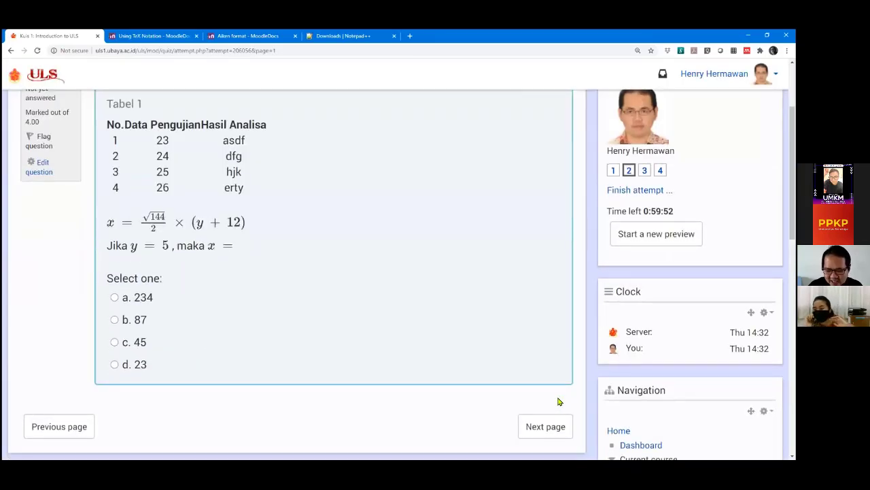
scroll(558, 402, up, 1)
scroll(557, 401, down, 1)
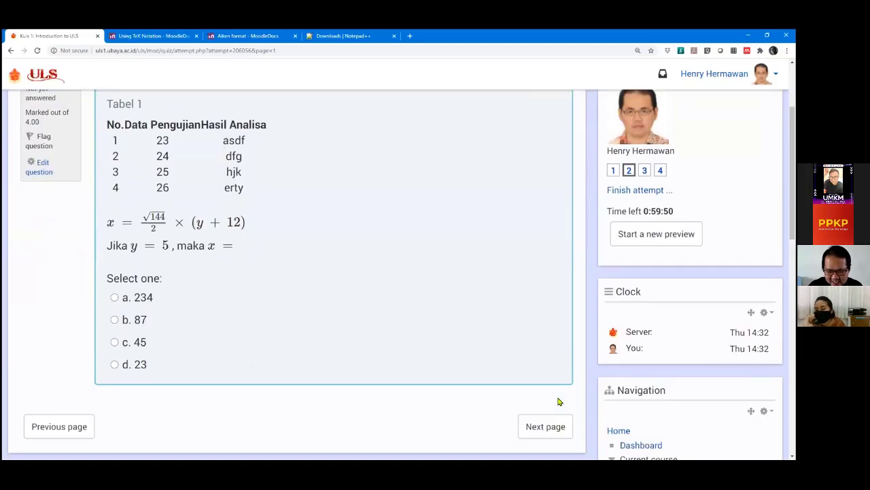
scroll(558, 402, up, 1)
scroll(558, 401, down, 1)
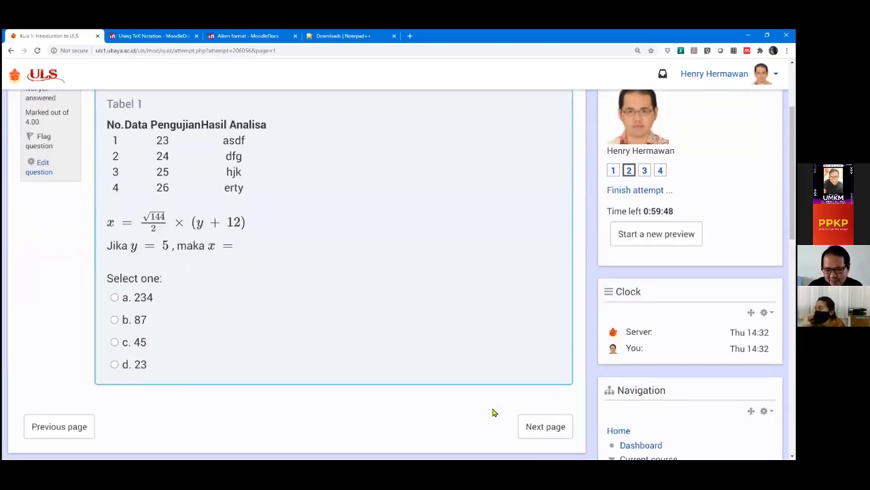
View Questions 3 and 4, then go back to the previous quiz page.
click(554, 428)
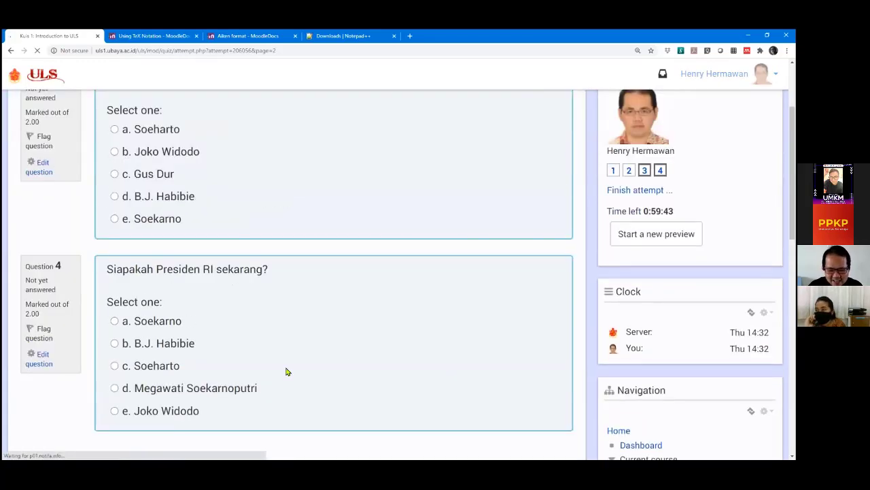
scroll(346, 357, down, 1)
click(72, 432)
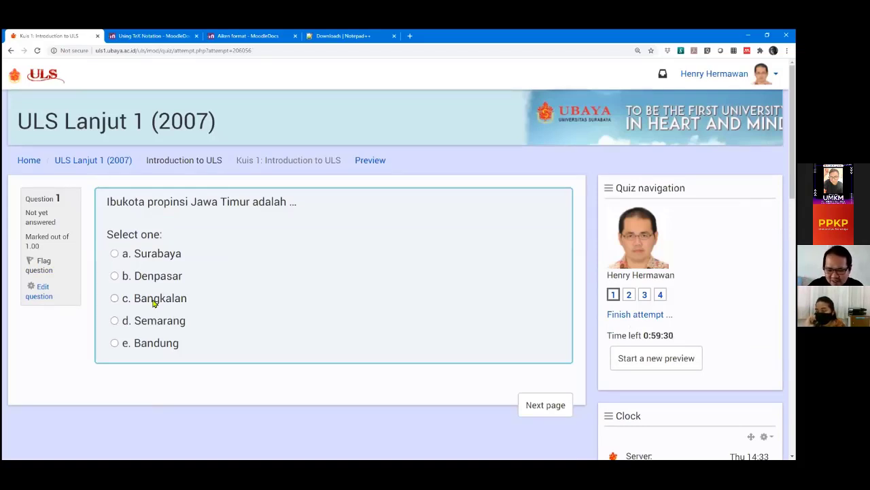
Advance the preview to the Question 2 page and scroll through it.
click(533, 408)
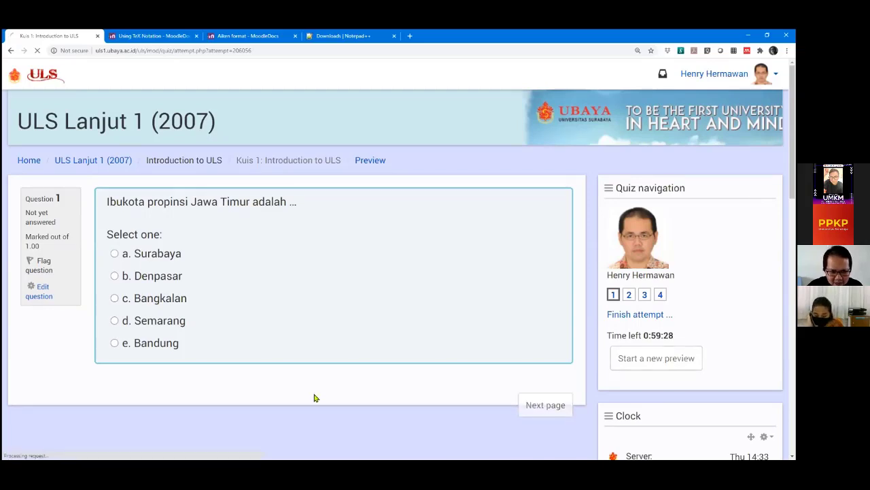
scroll(258, 308, down, 1)
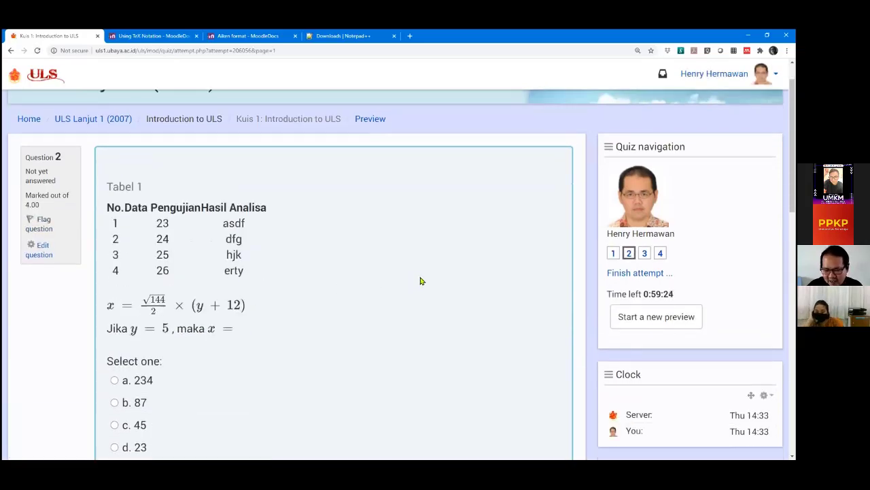
scroll(420, 281, down, 1)
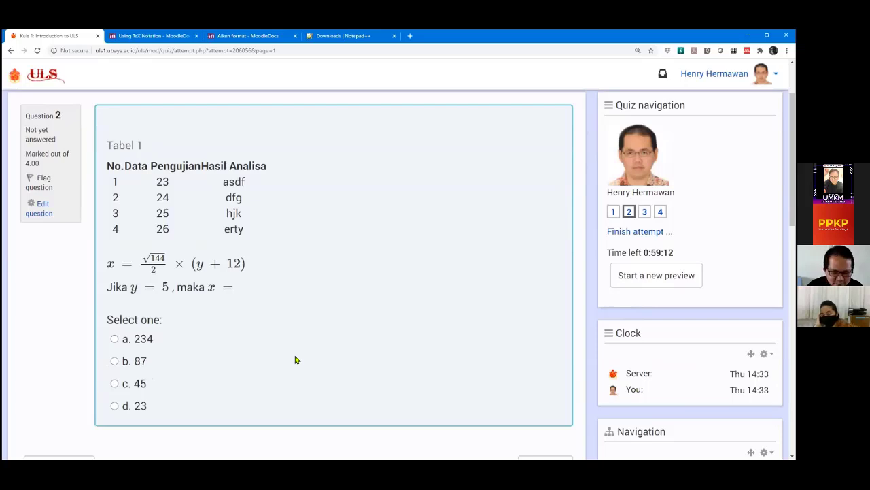
scroll(459, 377, down, 1)
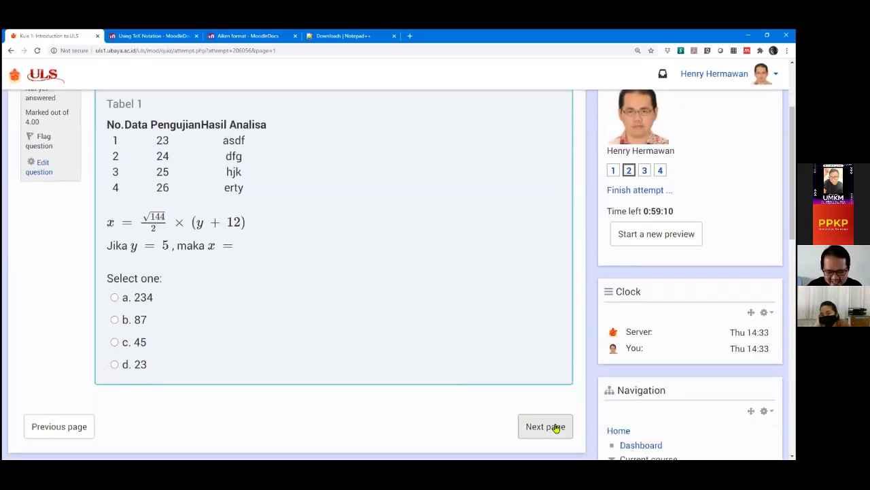
Review Questions 3 and 4, then return to the 'Kuis 1: Introduction to ULS' overview.
click(548, 422)
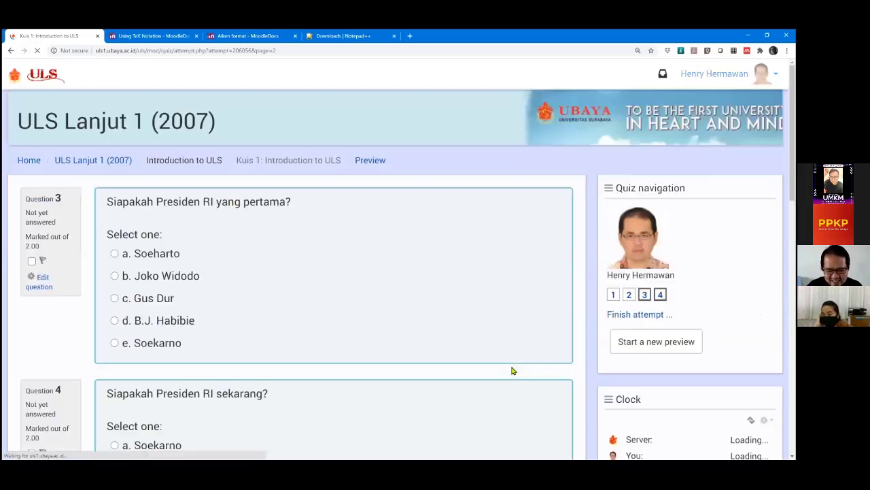
scroll(512, 371, down, 2)
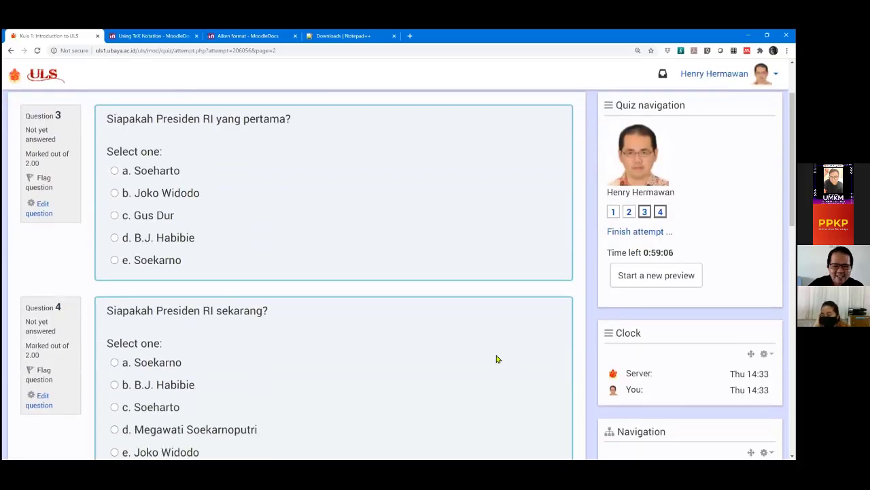
scroll(493, 354, down, 2)
scroll(491, 351, down, 2)
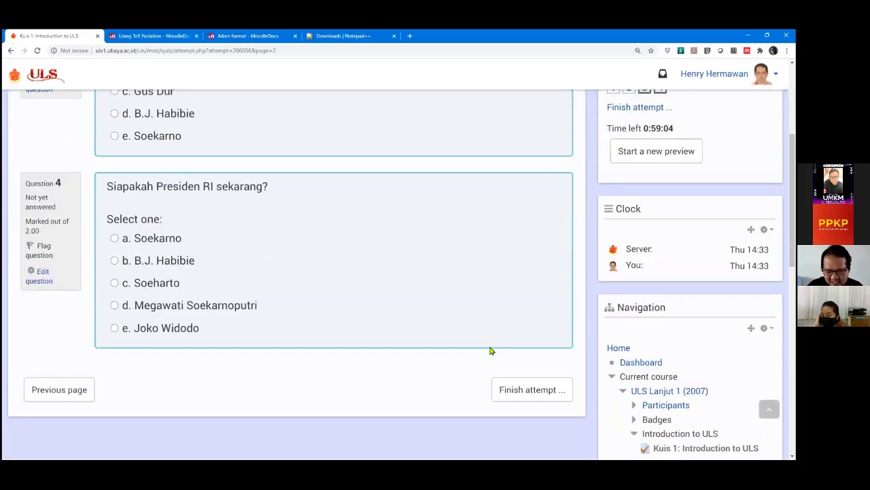
scroll(491, 351, down, 1)
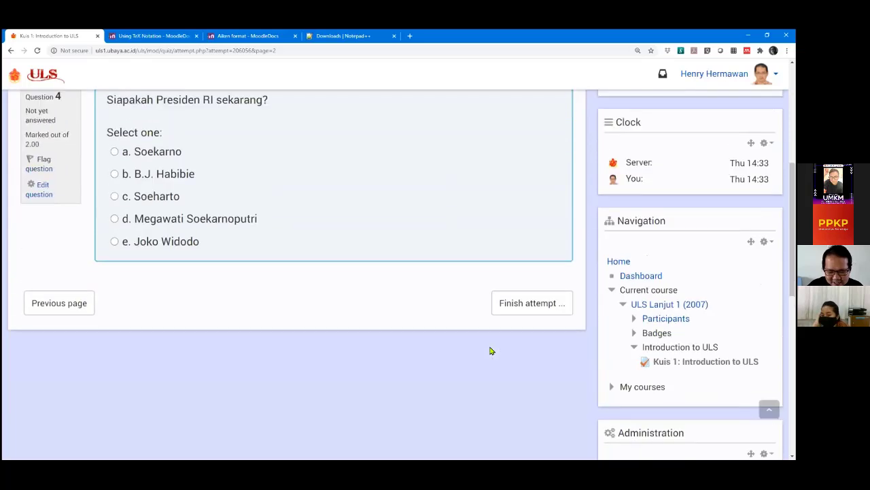
scroll(492, 349, up, 5)
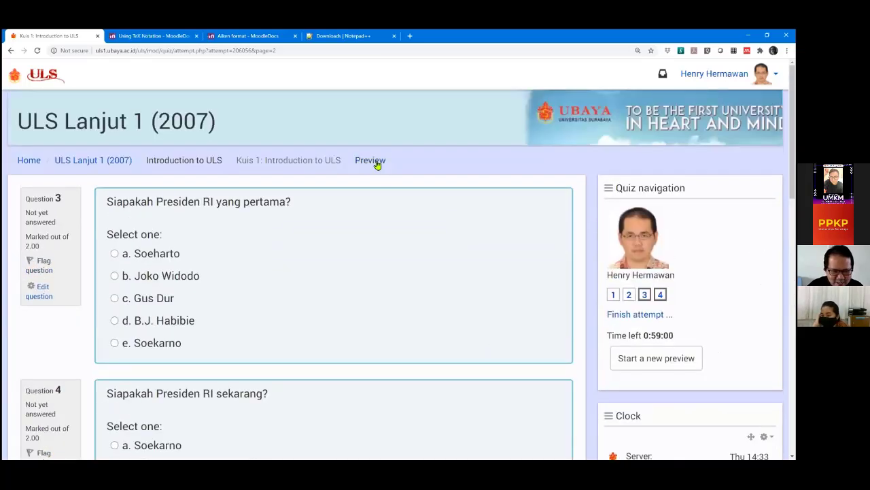
click(277, 164)
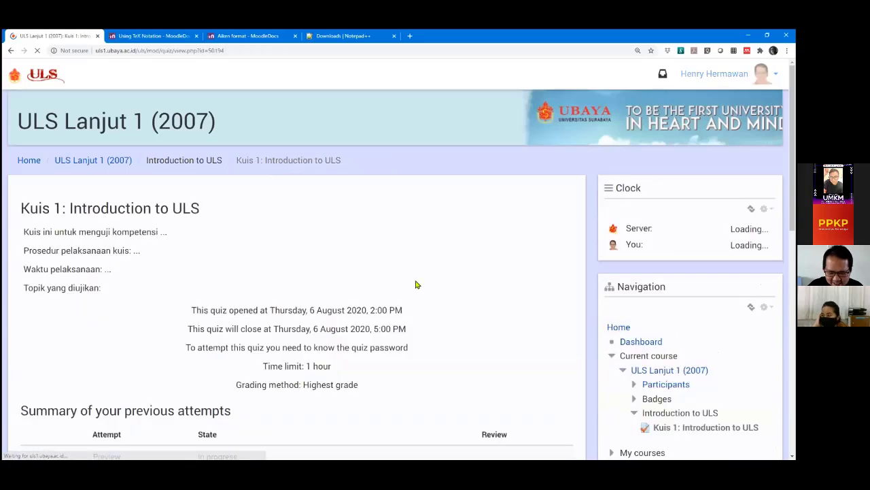
Check Kuis 1's open/close times and time limit, then bring up the ULS logo's link menu.
scroll(417, 305, down, 3)
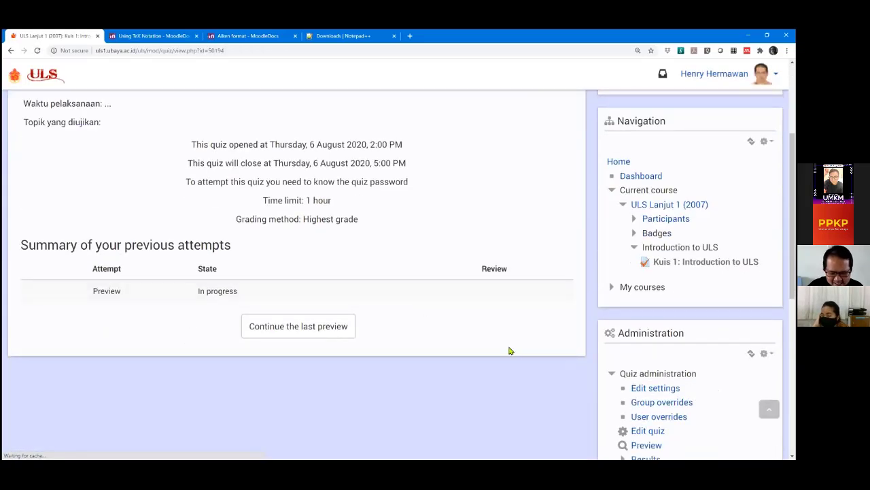
scroll(517, 344, down, 3)
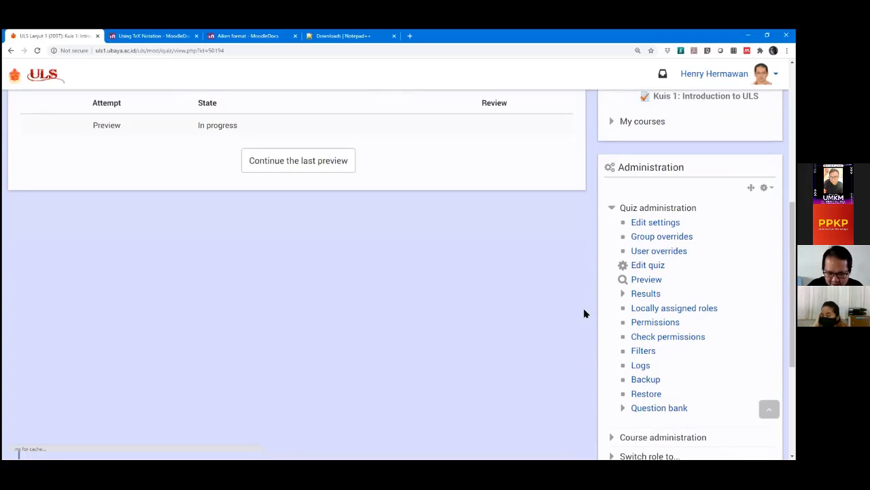
scroll(581, 315, up, 3)
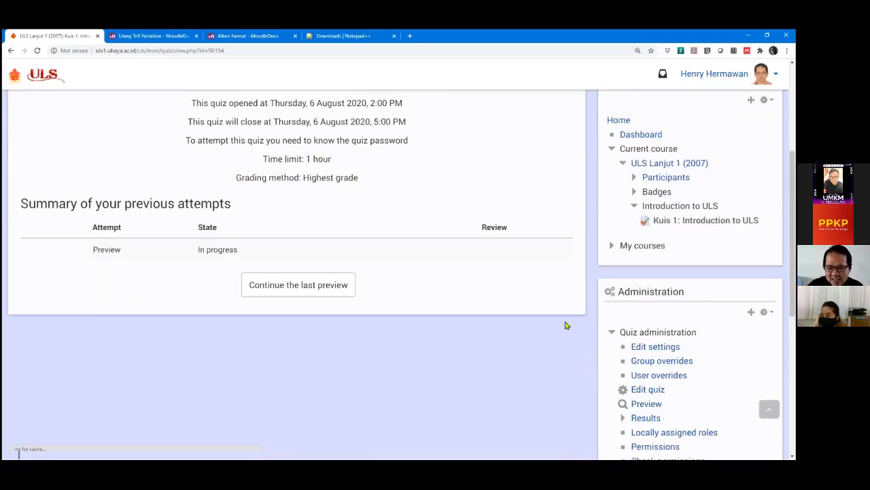
scroll(520, 280, up, 1)
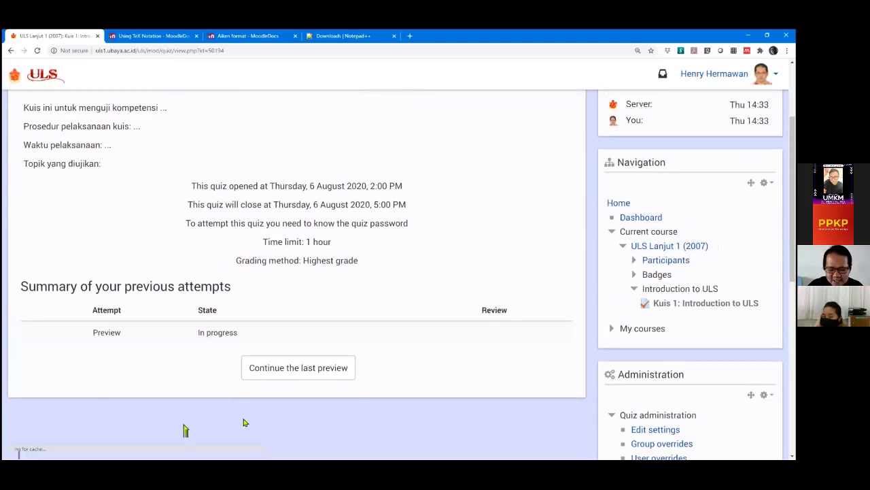
scroll(334, 347, down, 1)
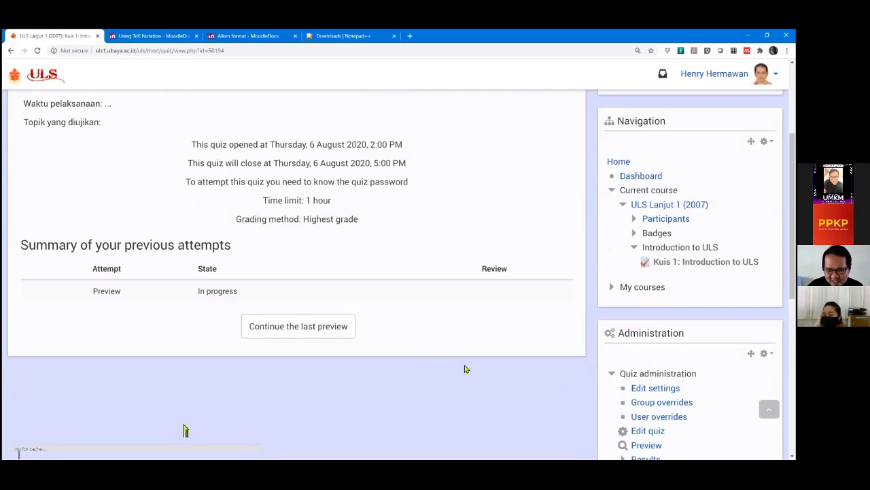
scroll(465, 369, up, 1)
right_click(47, 81)
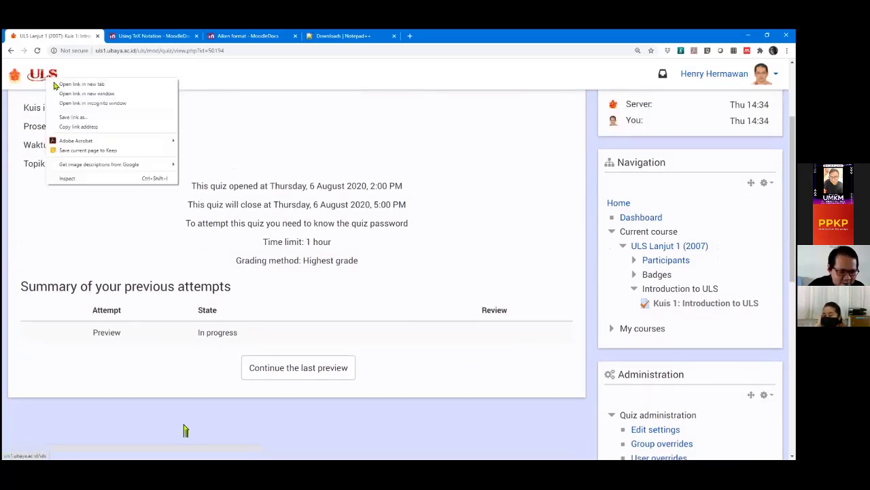
click(55, 85)
click(151, 35)
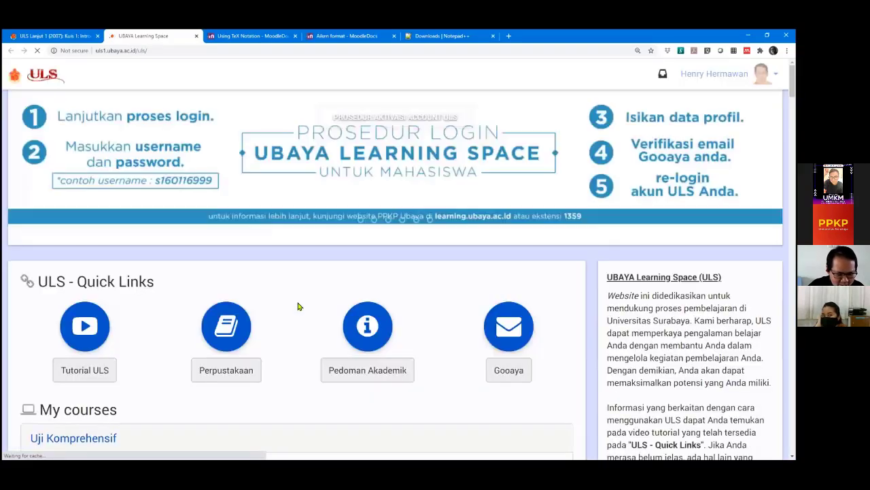
scroll(281, 301, down, 7)
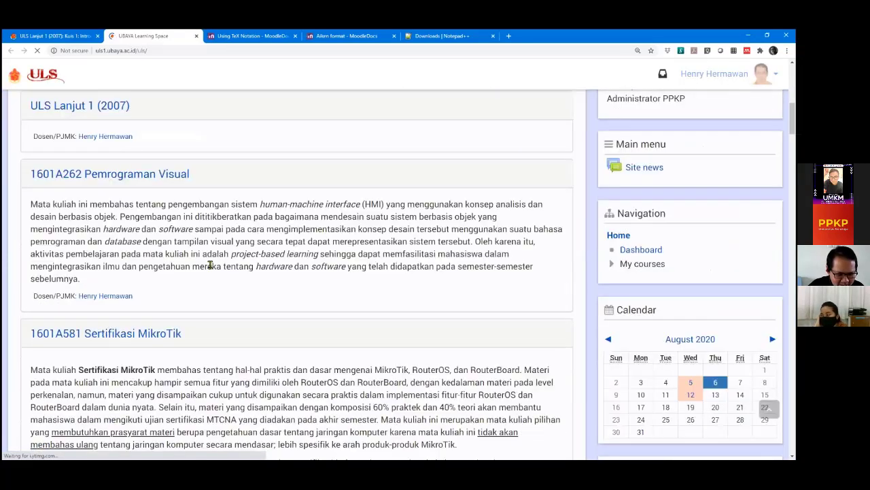
scroll(129, 204, down, 2)
click(126, 189)
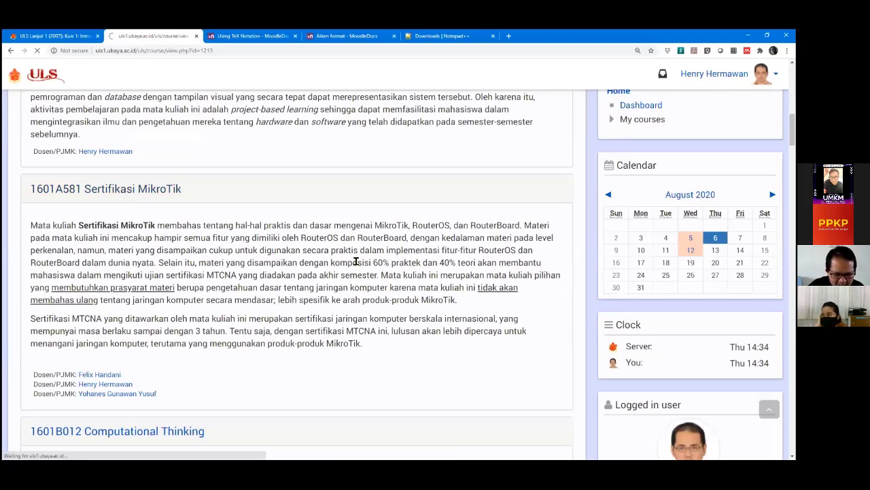
scroll(322, 287, down, 15)
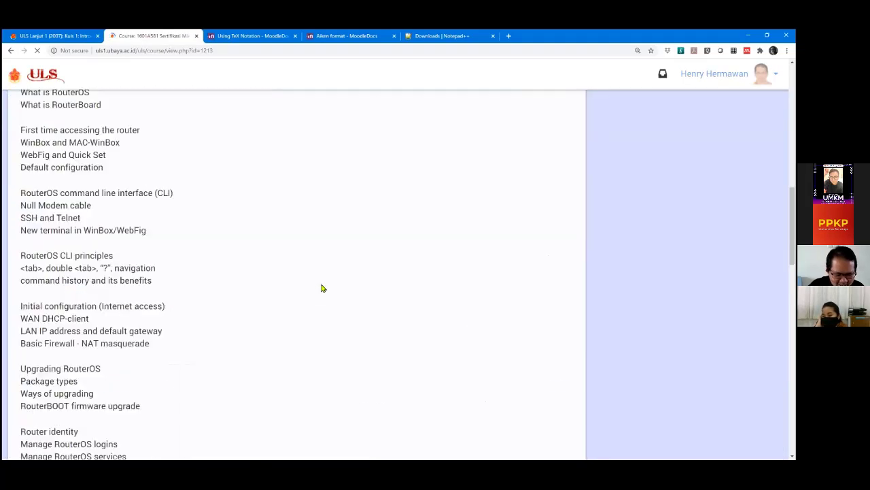
scroll(315, 291, down, 9)
scroll(315, 290, up, 7)
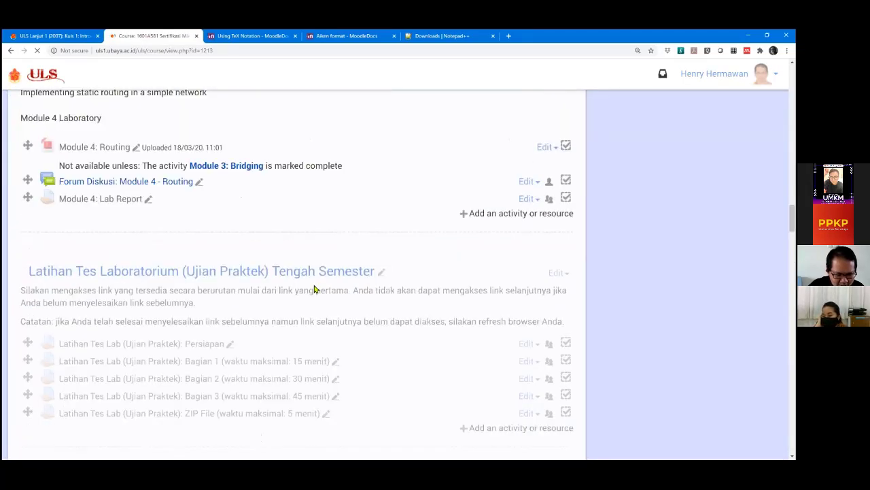
scroll(315, 289, down, 20)
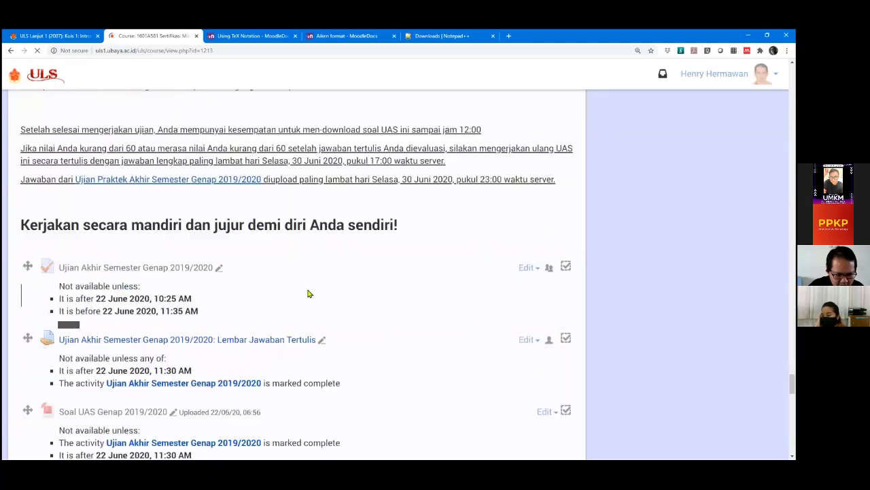
scroll(307, 292, down, 6)
scroll(306, 292, up, 9)
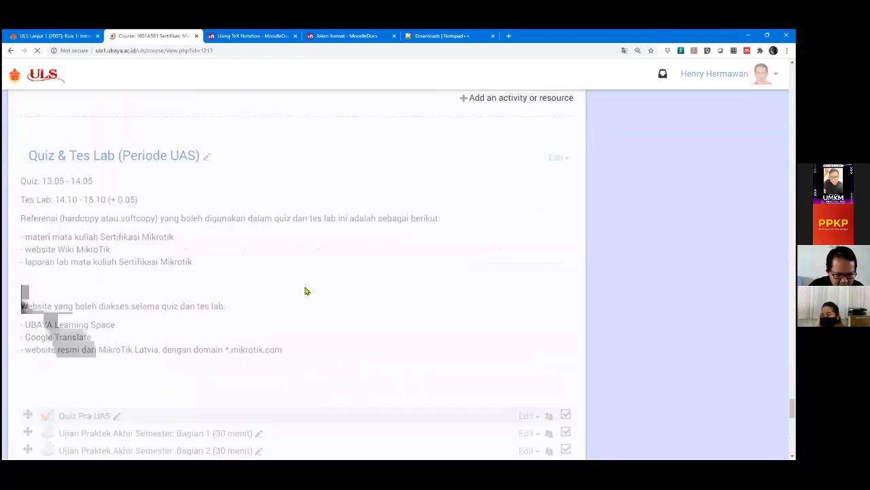
scroll(286, 285, up, 1)
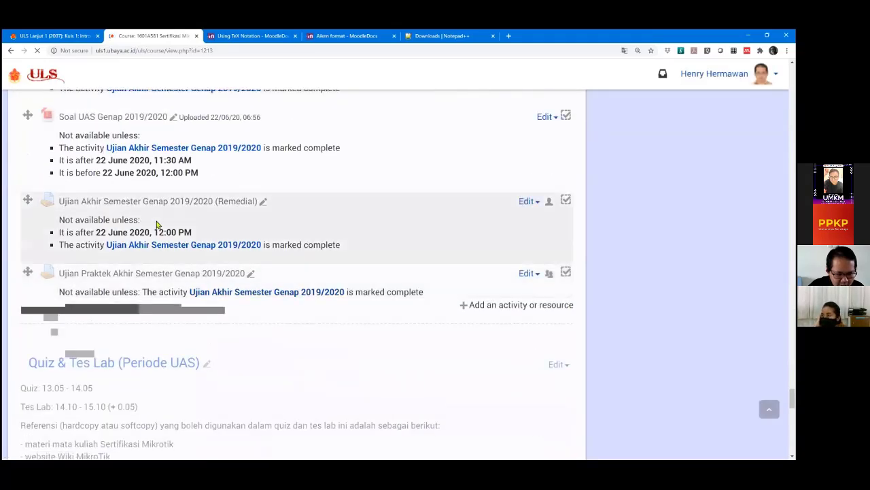
scroll(155, 204, up, 5)
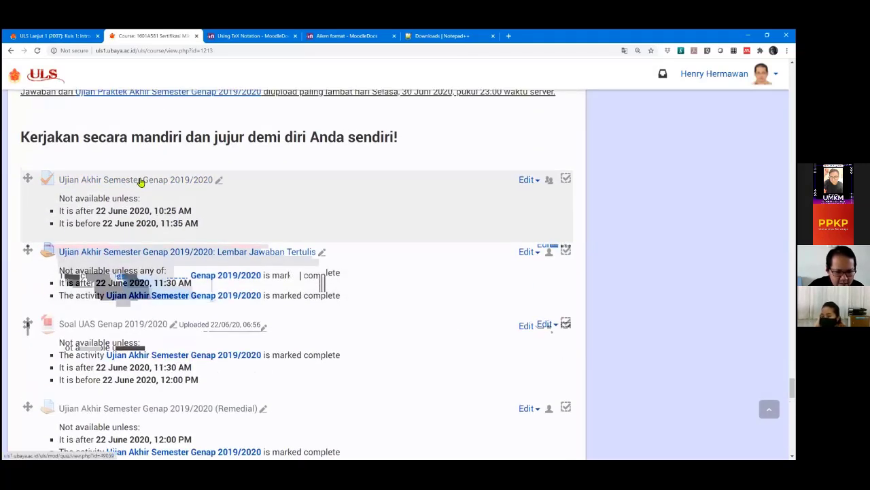
Open the Ujian Akhir Semester Genap 2019/2020 quiz and look over its details.
click(141, 181)
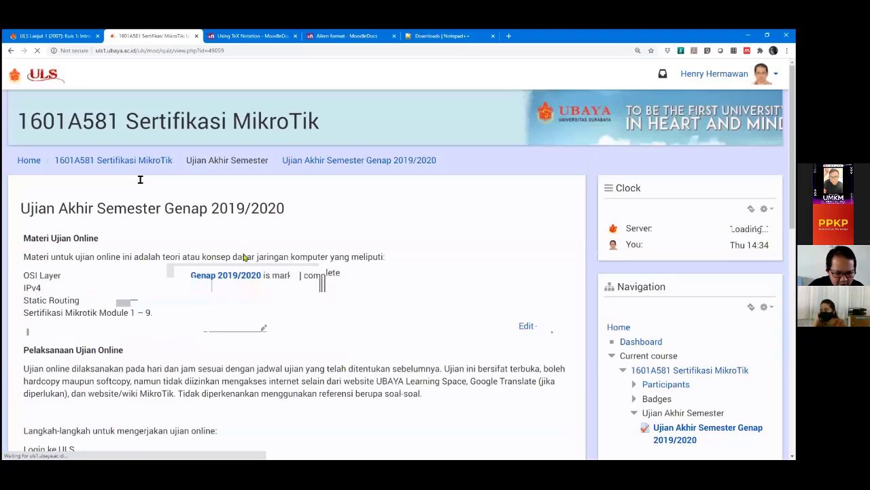
scroll(244, 257, down, 10)
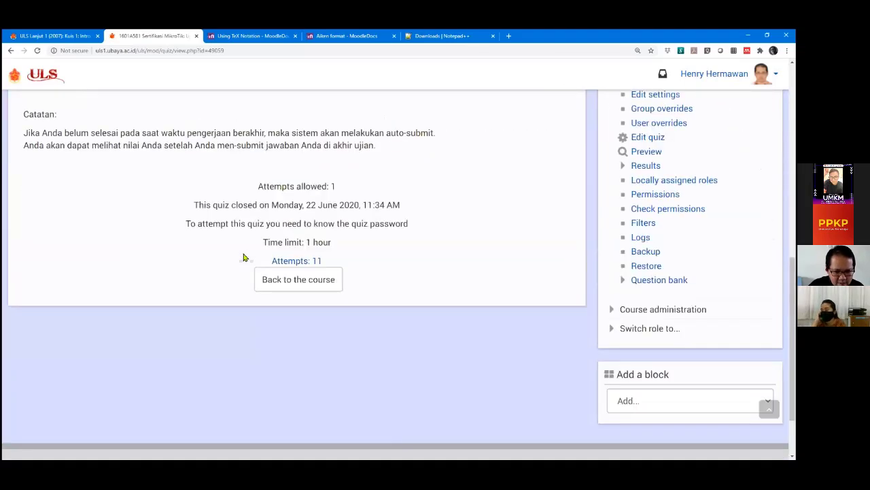
scroll(224, 245, up, 8)
scroll(198, 233, up, 2)
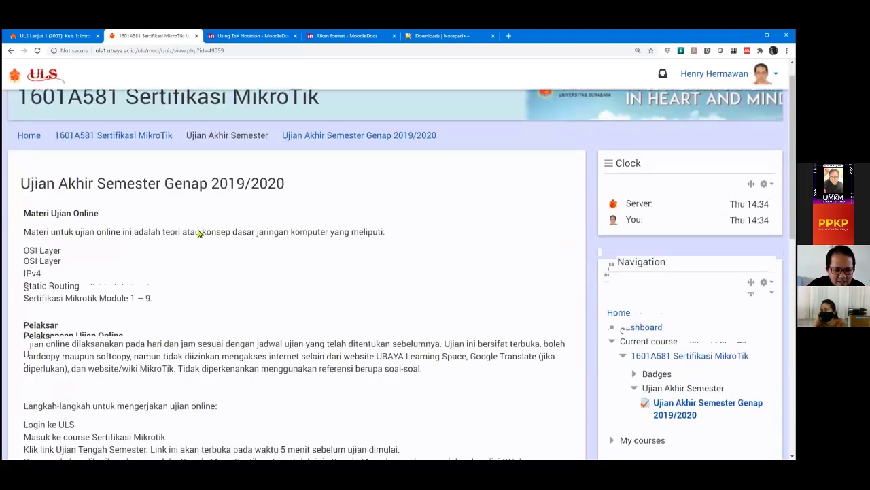
scroll(295, 255, down, 5)
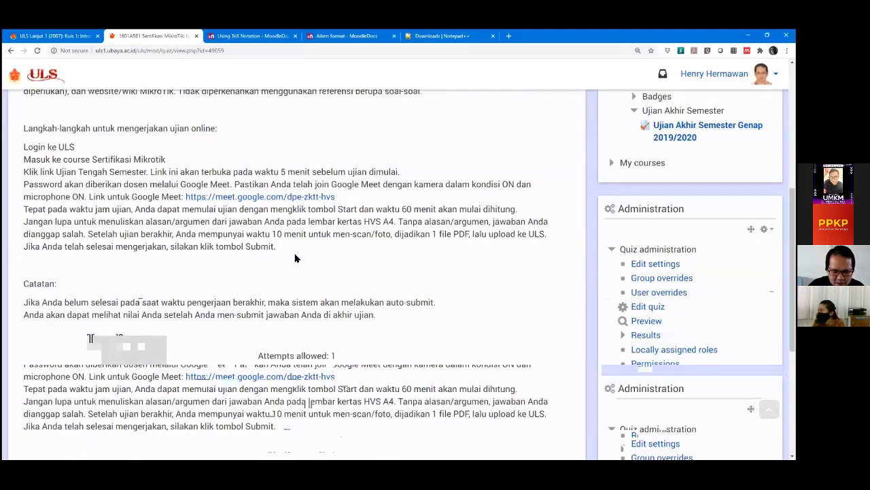
scroll(295, 257, down, 1)
scroll(289, 245, up, 5)
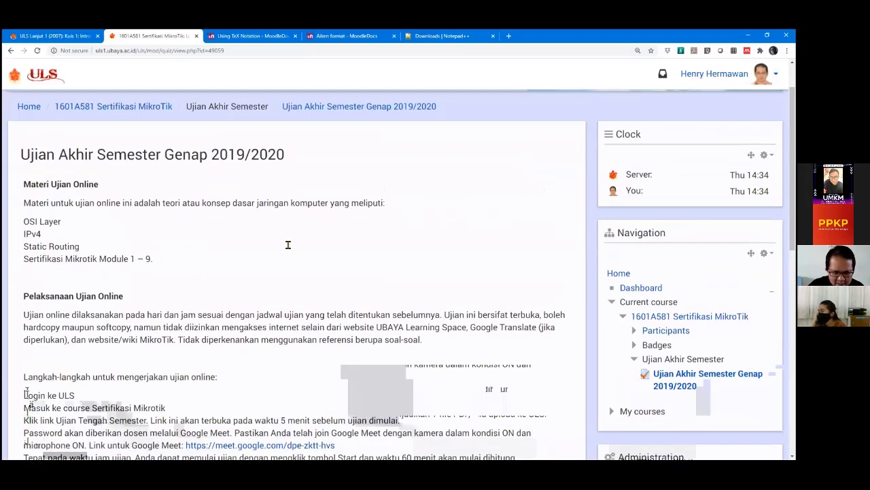
scroll(287, 245, down, 6)
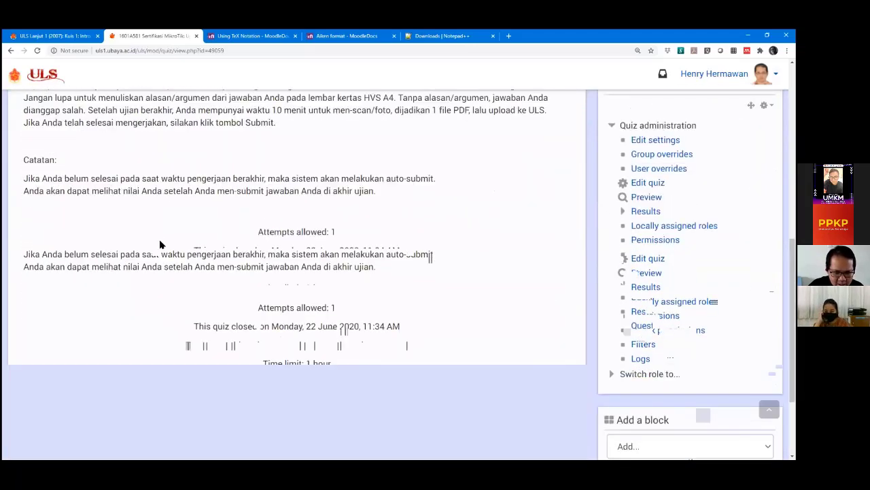
scroll(160, 244, up, 3)
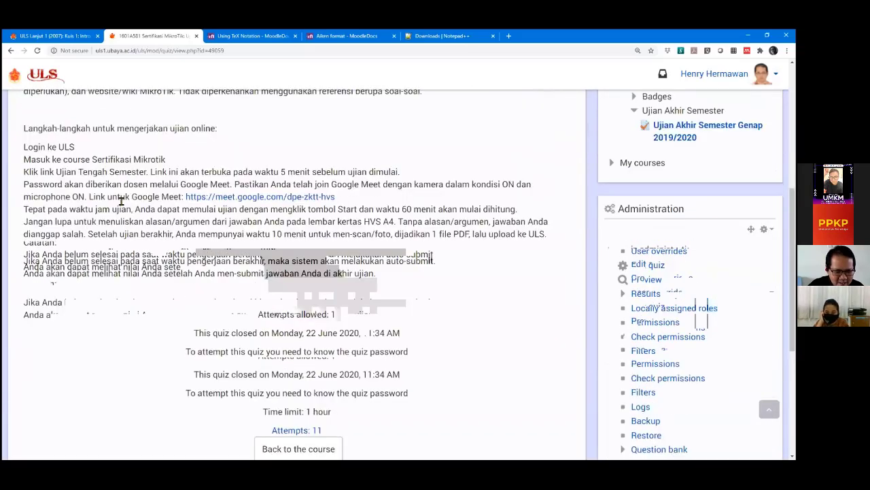
scroll(237, 250, down, 2)
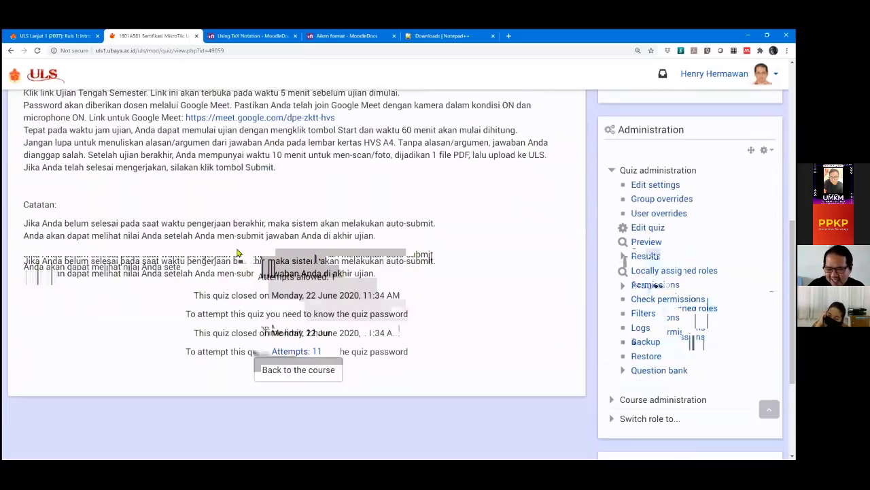
scroll(237, 249, down, 2)
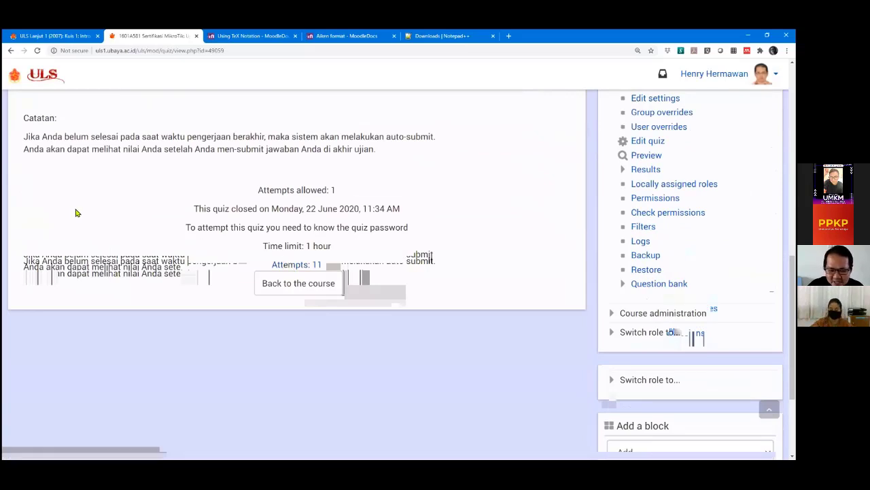
scroll(76, 213, up, 1)
scroll(76, 213, down, 1)
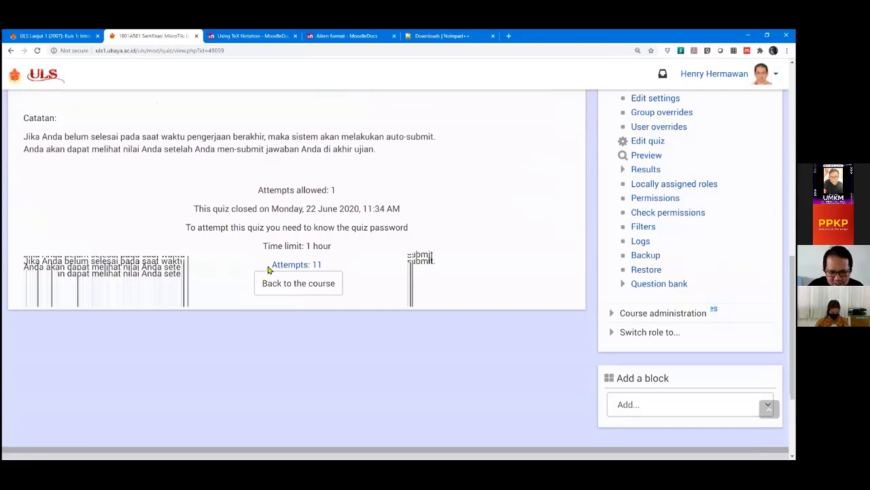
Highlight the 'Attempts: 11' count, then open the report of those 11 attempts.
drag(272, 266, 327, 271)
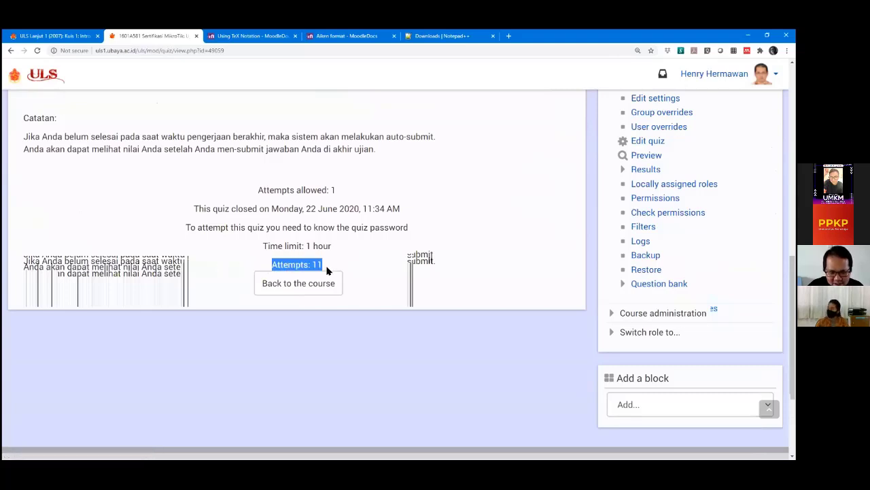
click(372, 270)
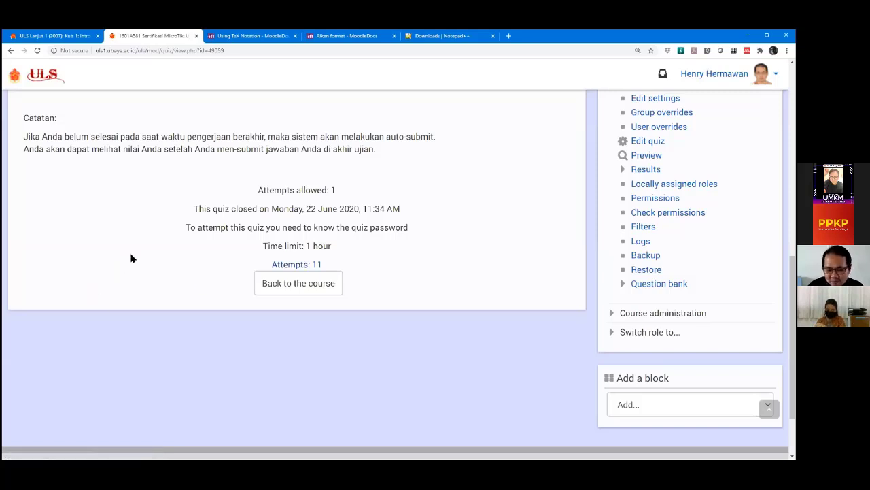
click(297, 267)
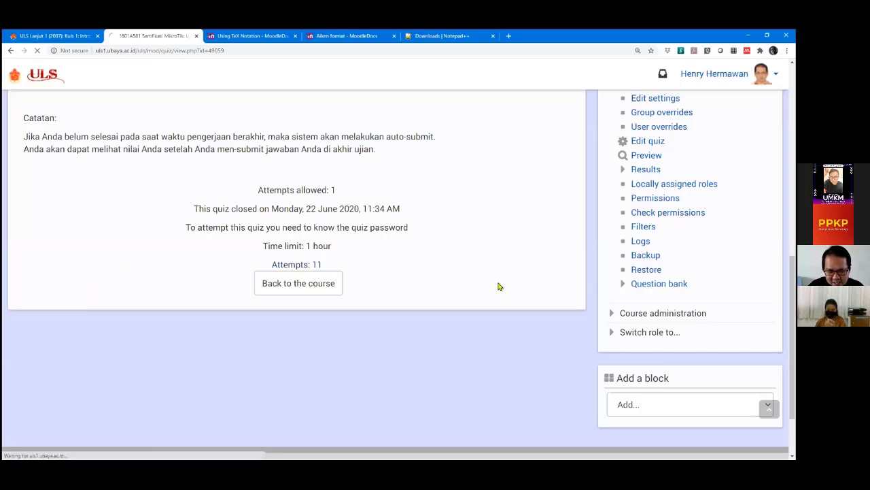
Scroll through the final exam grades report's attempts table and back up to Display options.
scroll(486, 293, down, 15)
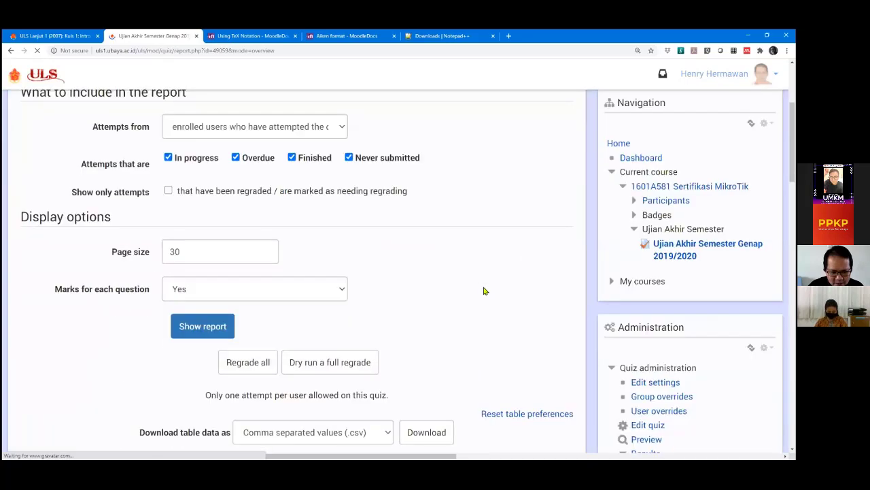
scroll(409, 232, down, 10)
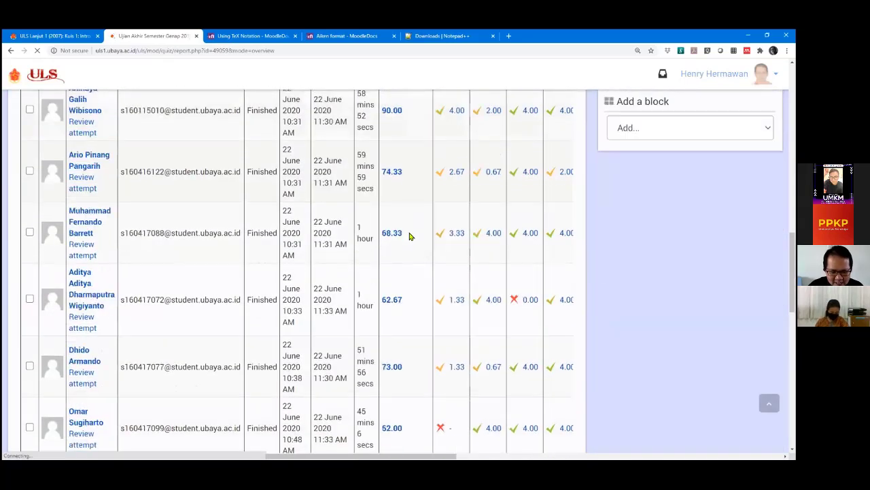
scroll(409, 238, up, 6)
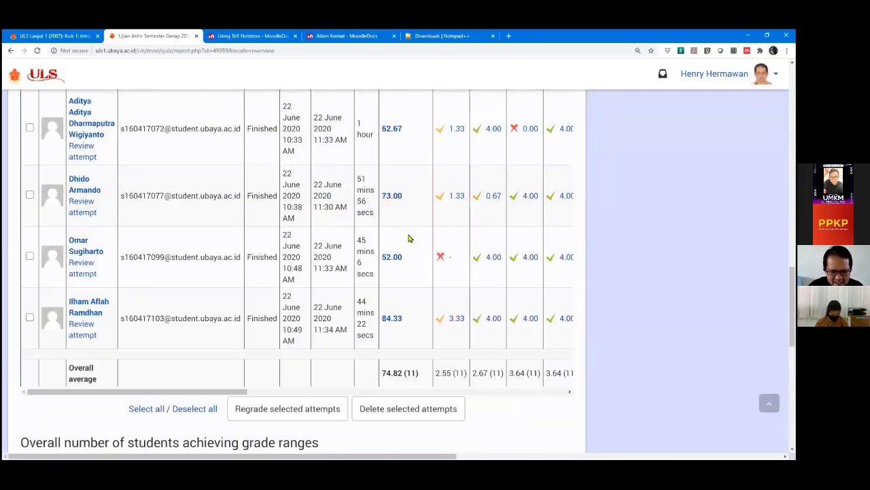
scroll(409, 238, up, 4)
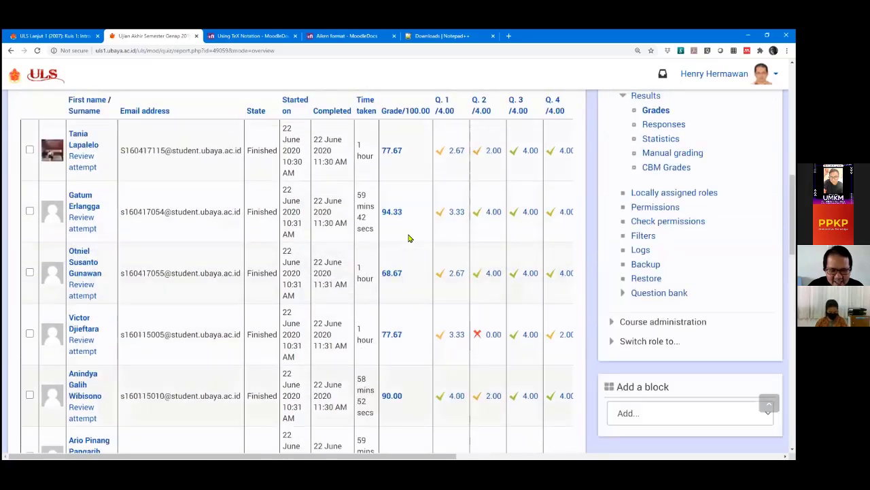
scroll(449, 180, down, 1)
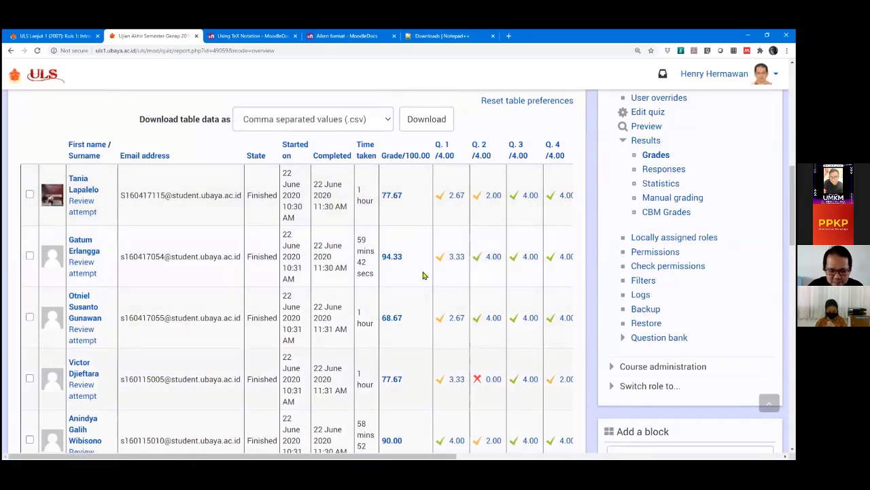
scroll(423, 279, up, 4)
scroll(413, 287, down, 2)
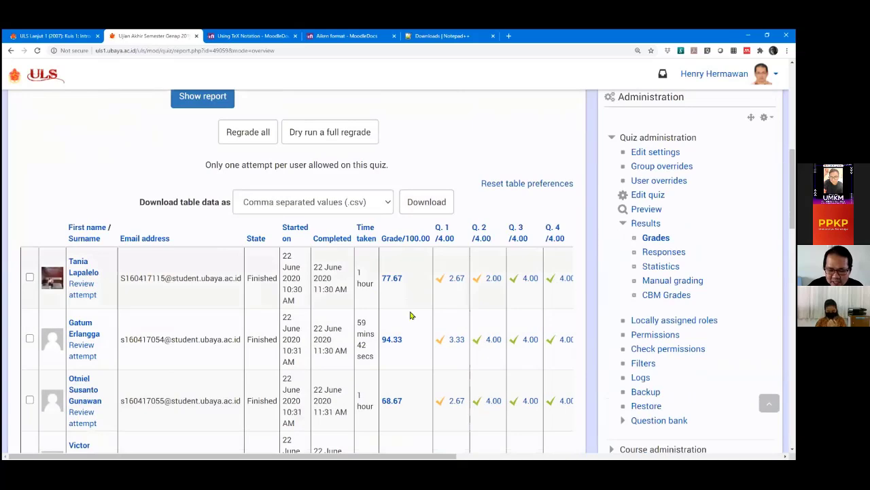
scroll(421, 314, up, 1)
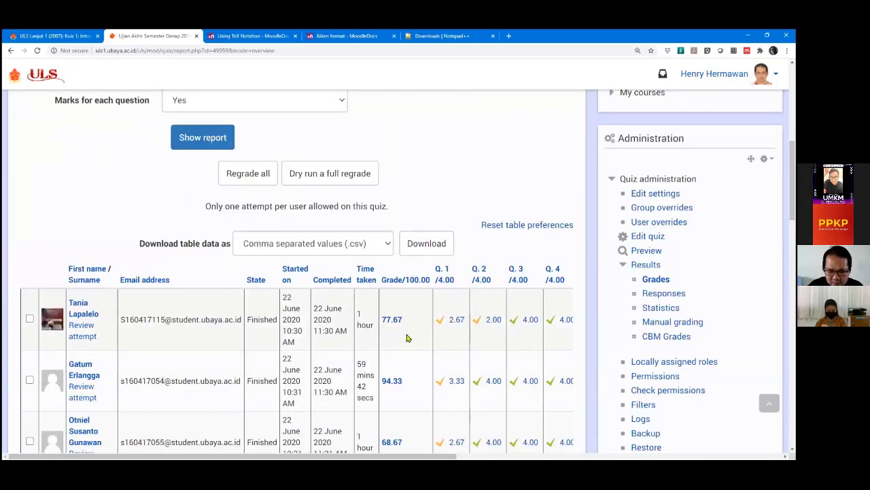
scroll(408, 335, up, 2)
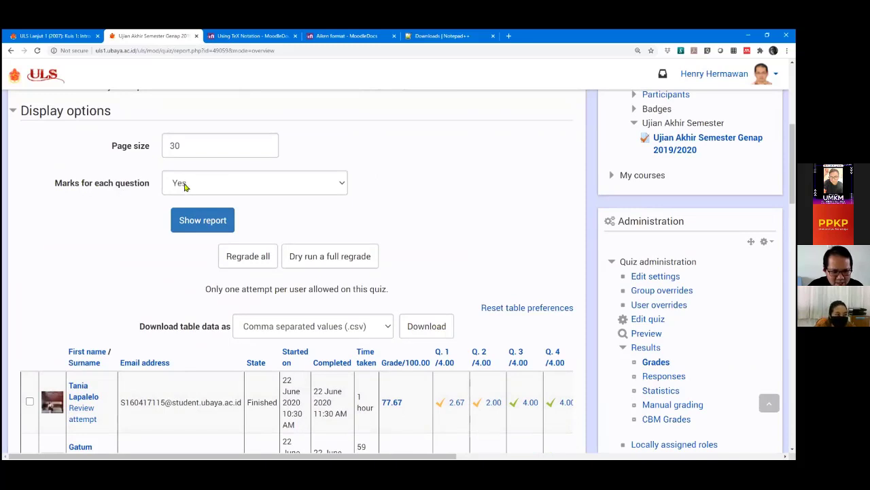
click(284, 189)
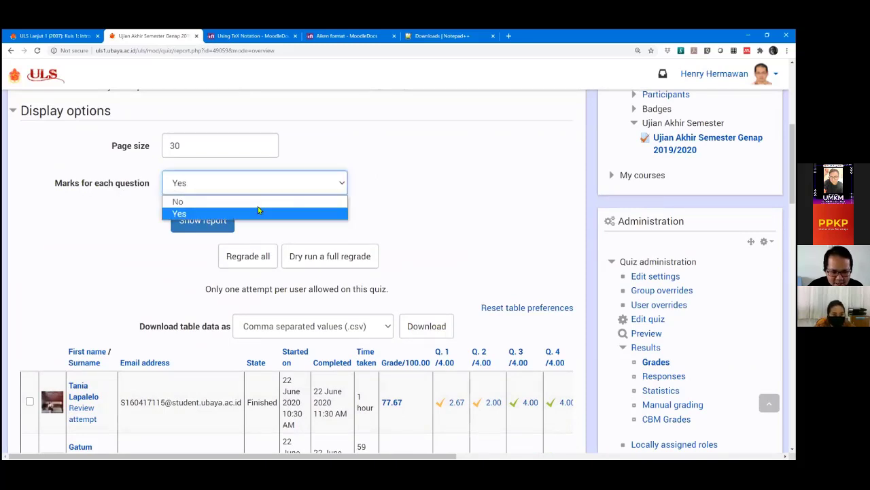
click(241, 203)
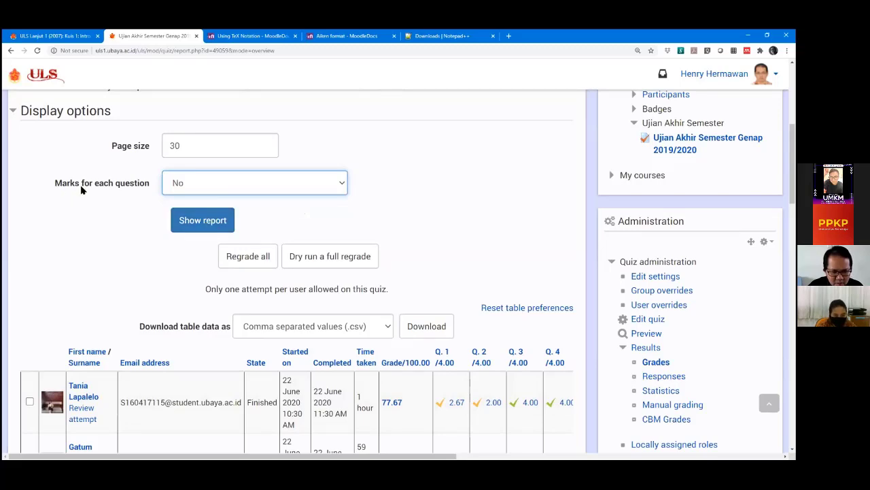
click(203, 221)
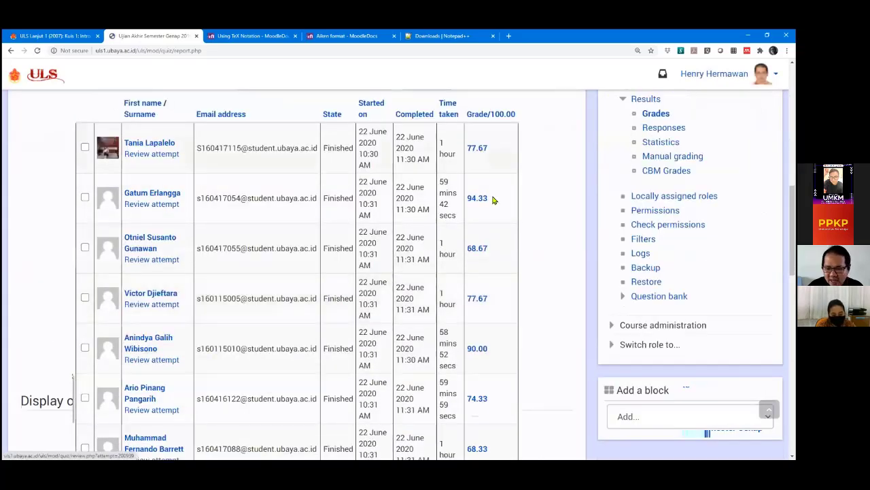
scroll(500, 344, down, 1)
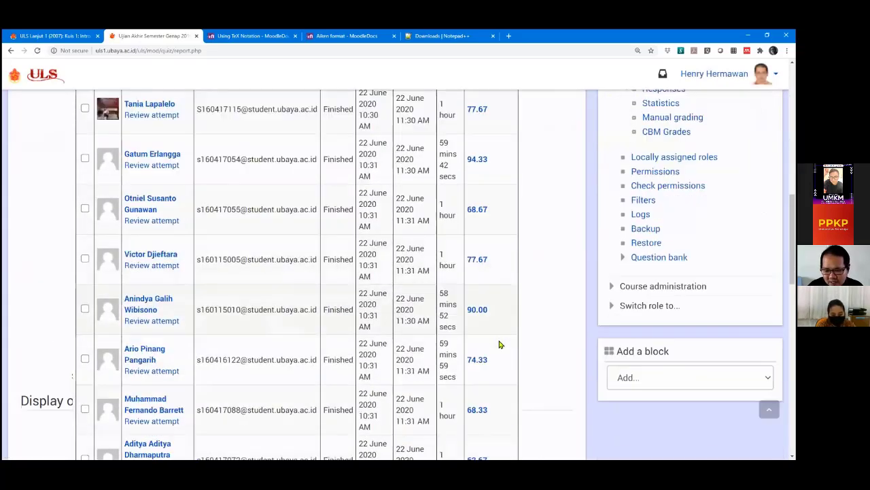
scroll(500, 345, down, 5)
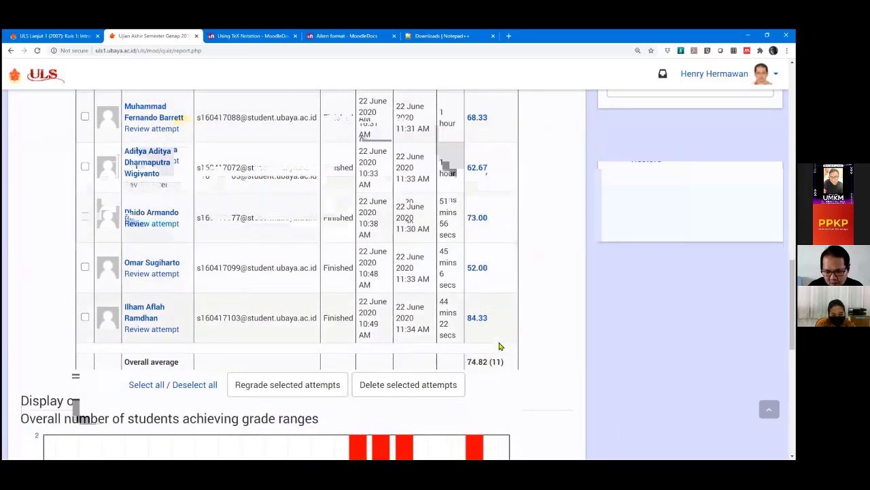
scroll(500, 346, up, 4)
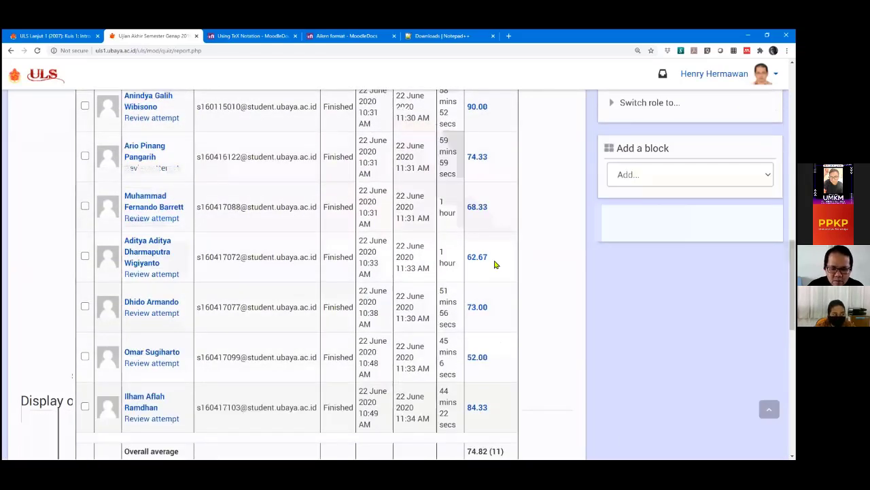
scroll(484, 193, up, 2)
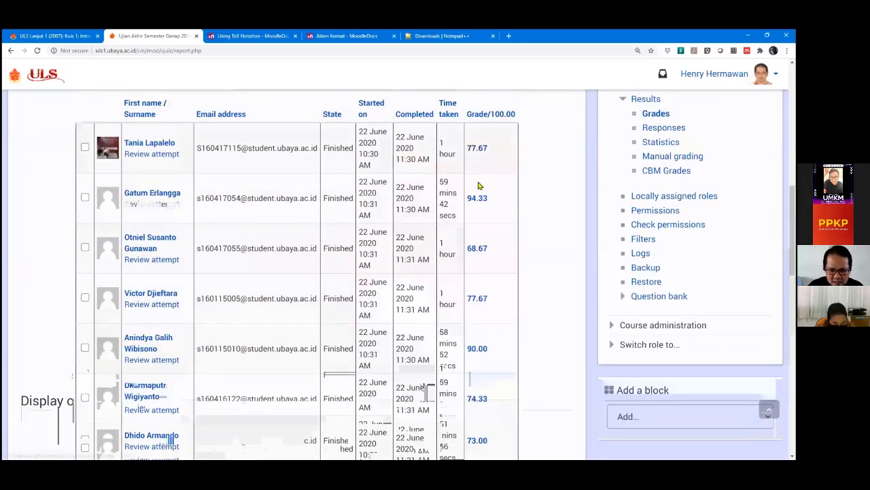
scroll(478, 333, down, 4)
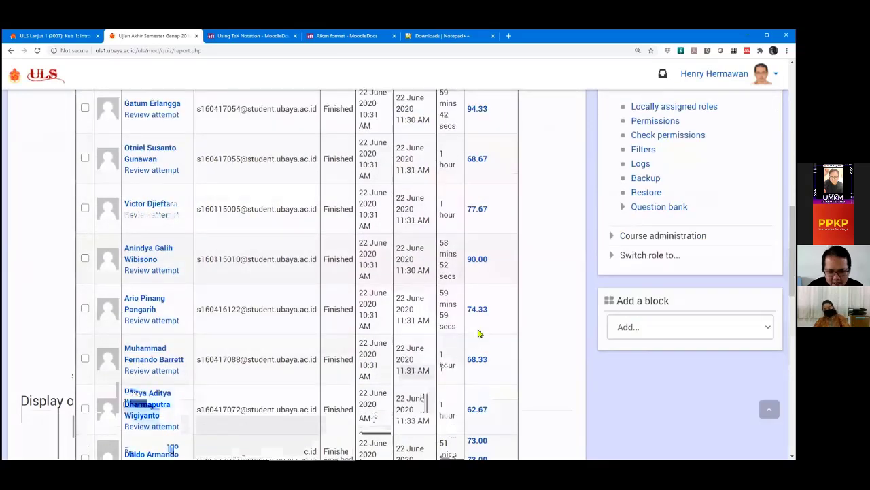
scroll(478, 327, up, 9)
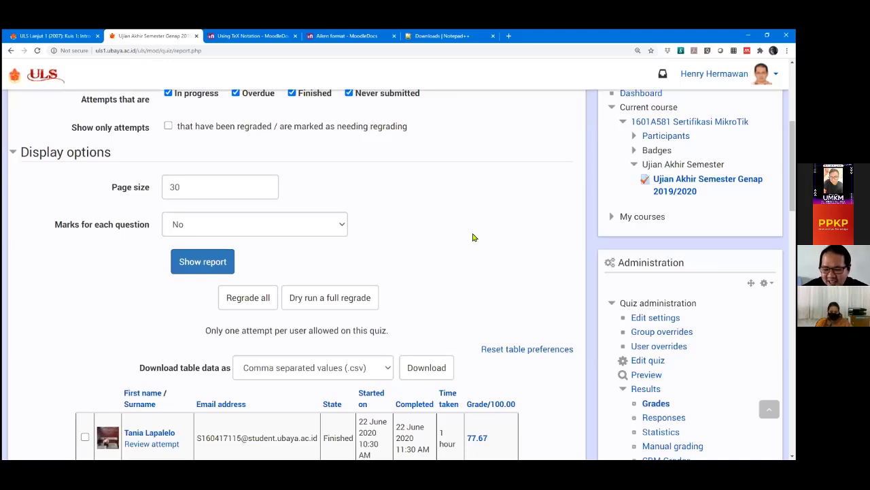
Set 'Marks for each question' to Yes and regenerate the grades report.
click(309, 233)
click(260, 252)
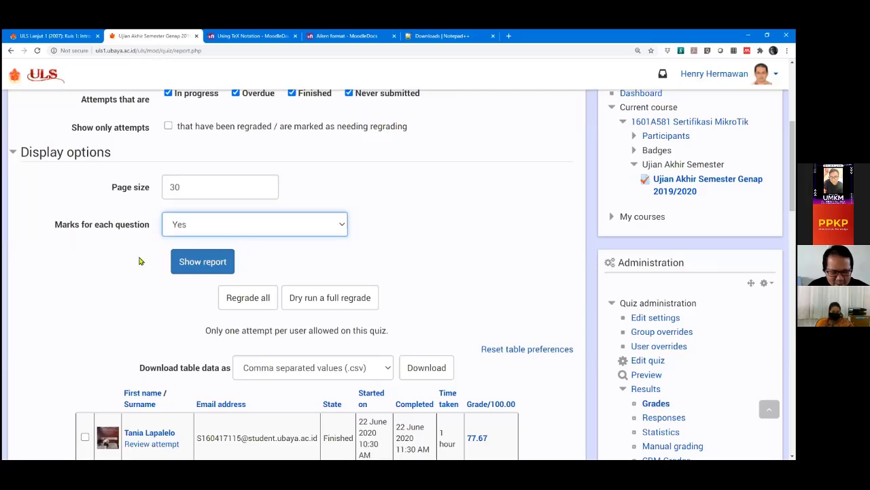
scroll(194, 257, down, 1)
click(202, 222)
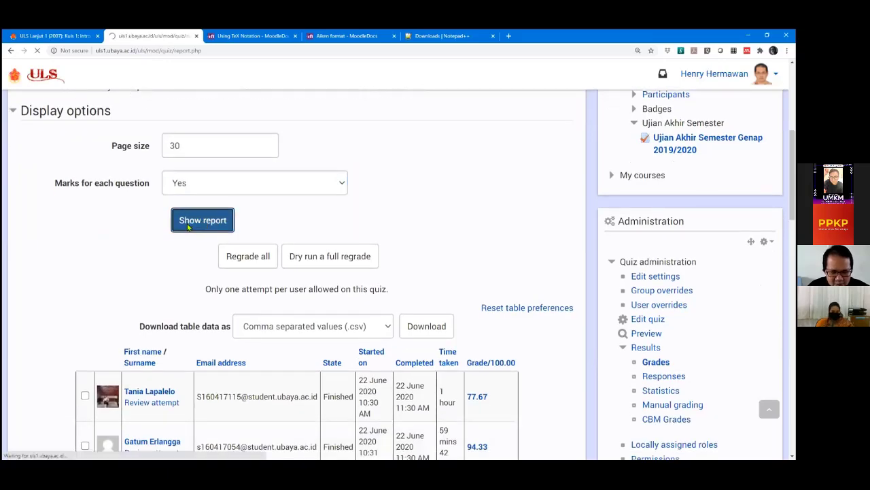
Regrade the selected attempts and review the per-question marks, averaging 74.82.
scroll(566, 352, down, 5)
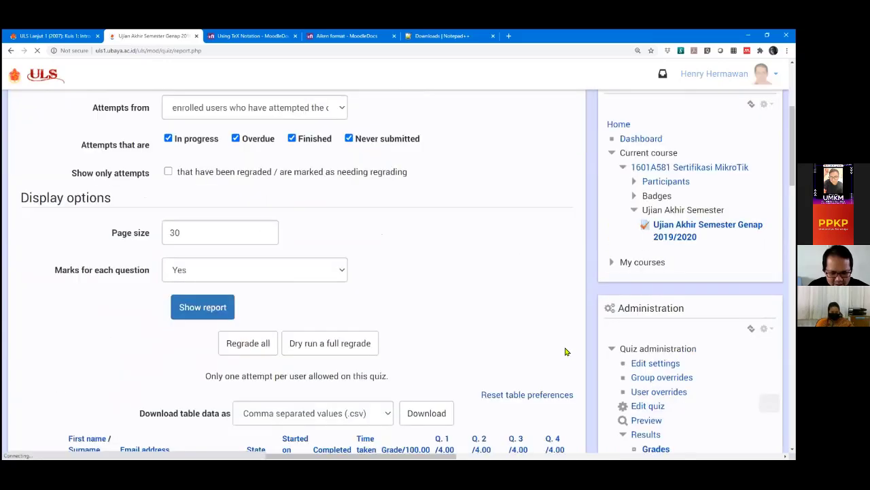
scroll(564, 350, down, 15)
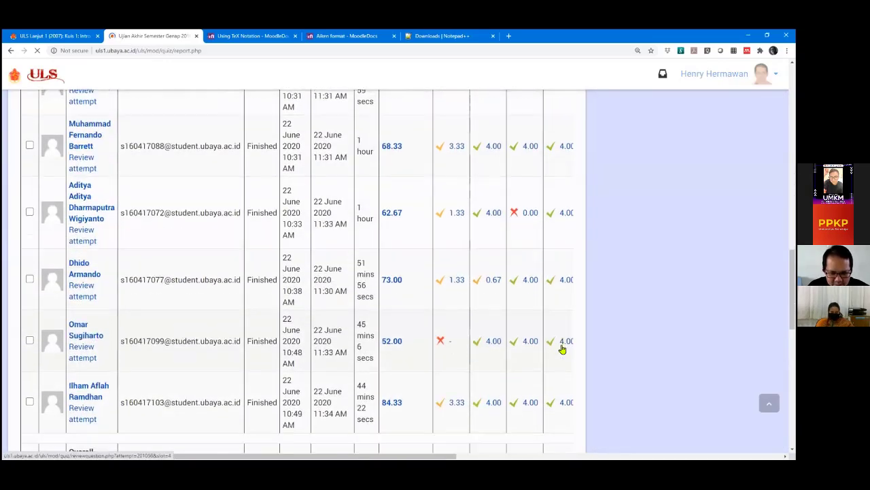
scroll(562, 346, down, 1)
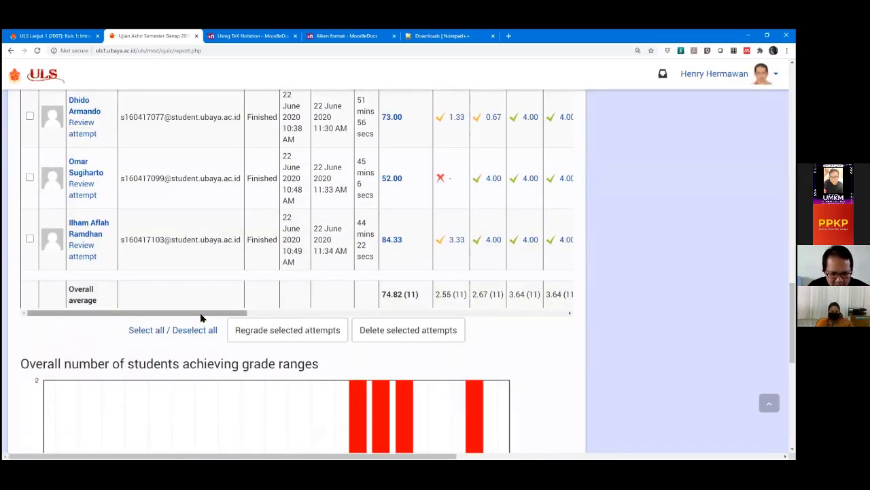
drag(201, 315, 346, 320)
click(343, 324)
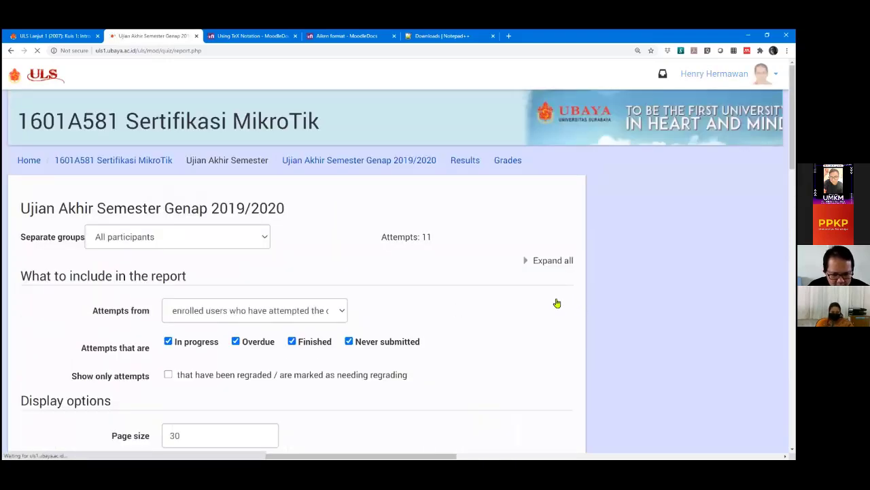
scroll(552, 301, down, 8)
scroll(549, 301, down, 10)
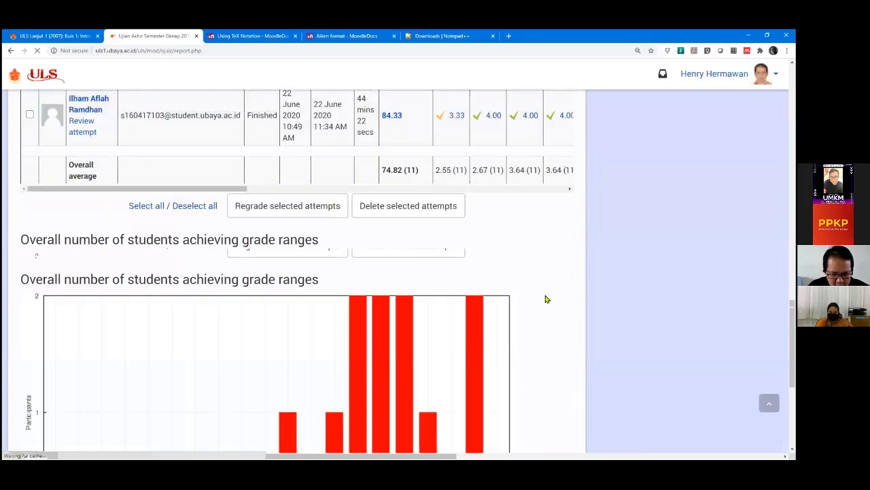
scroll(545, 299, up, 3)
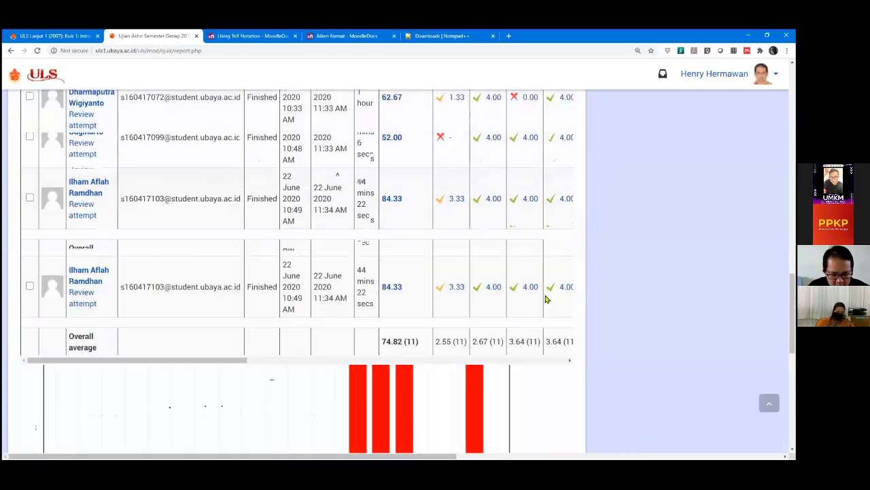
scroll(546, 297, up, 10)
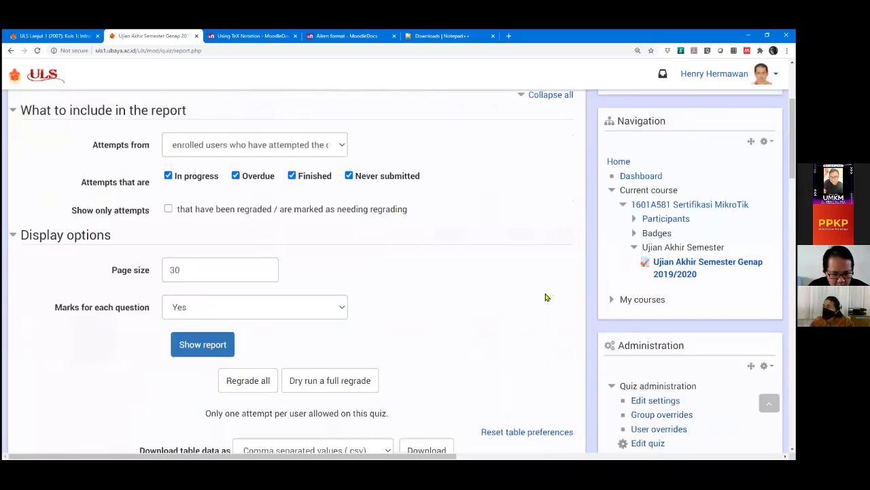
scroll(545, 297, down, 4)
scroll(545, 297, up, 3)
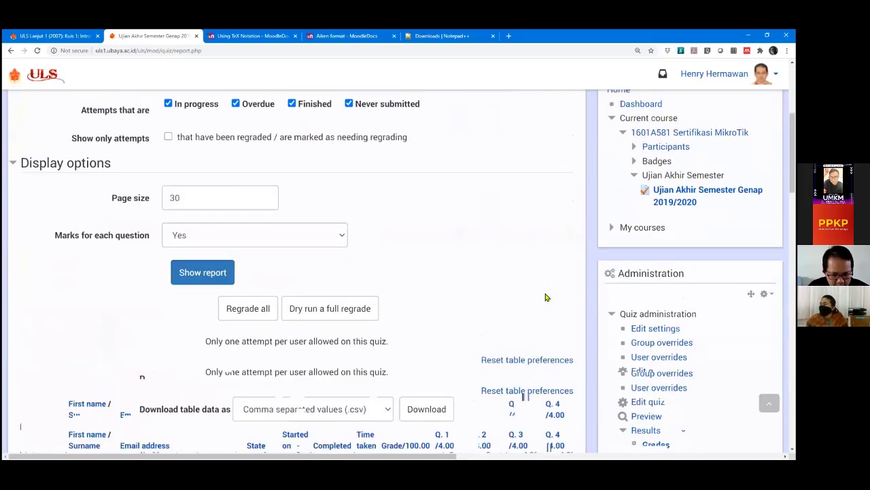
scroll(546, 298, down, 10)
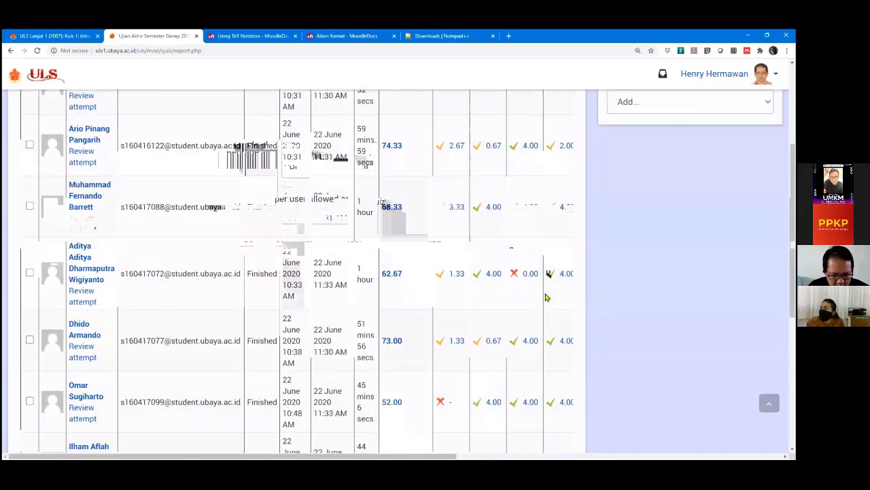
scroll(545, 297, down, 2)
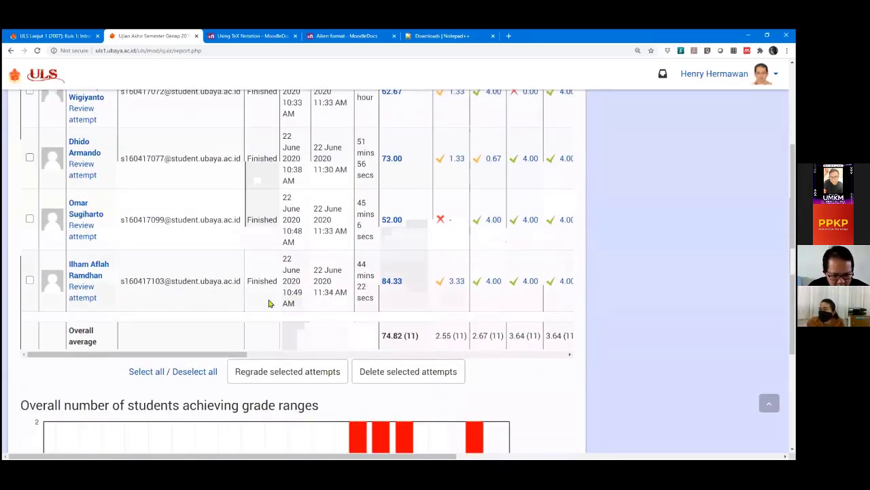
scroll(265, 302, down, 2)
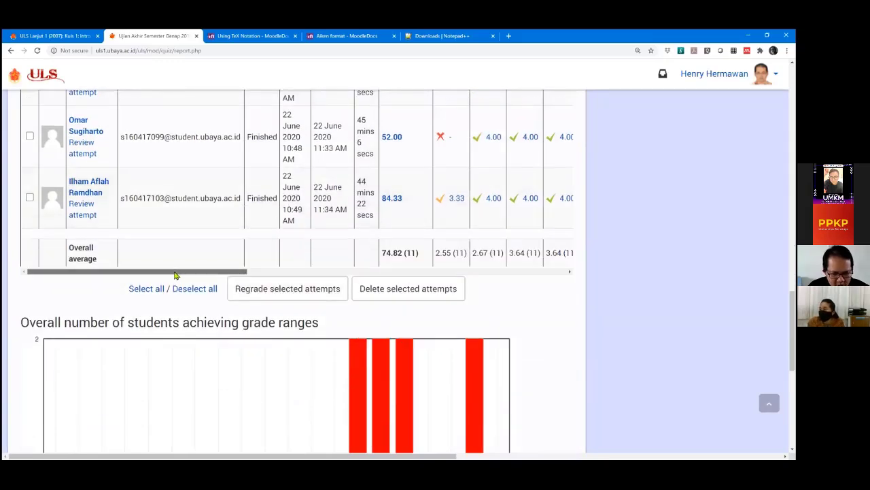
drag(175, 278, 306, 272)
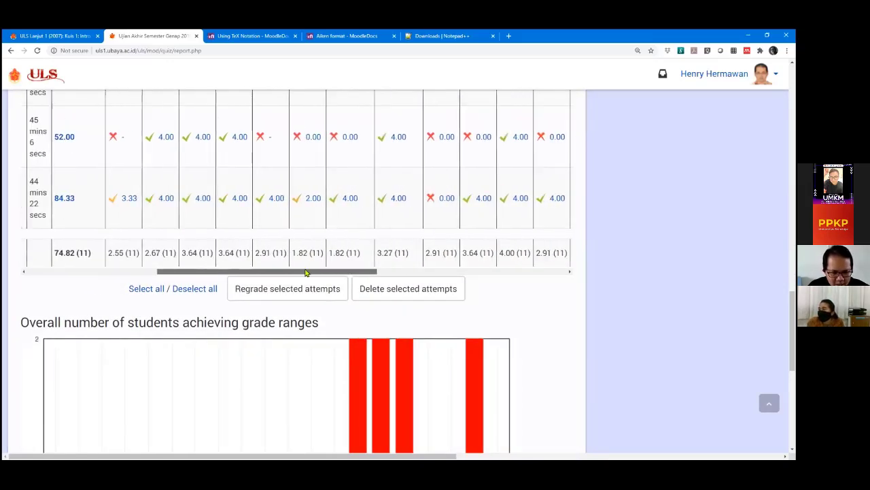
scroll(99, 267, up, 1)
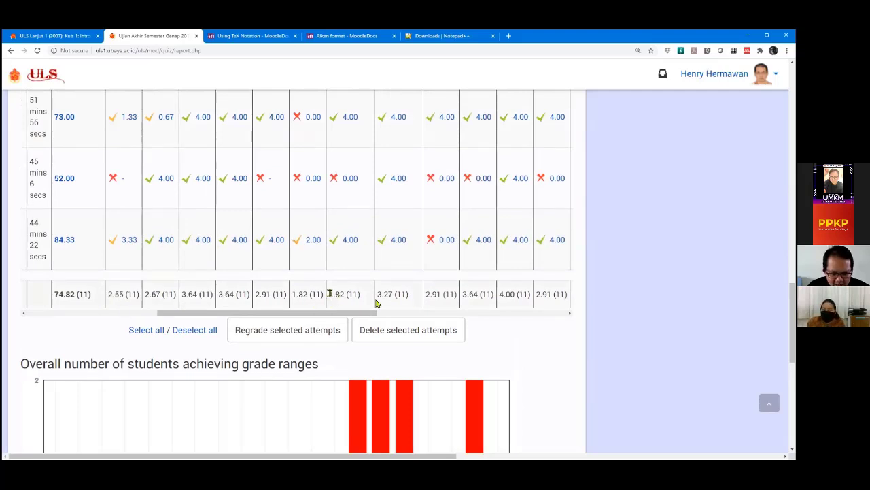
drag(330, 294, 342, 294)
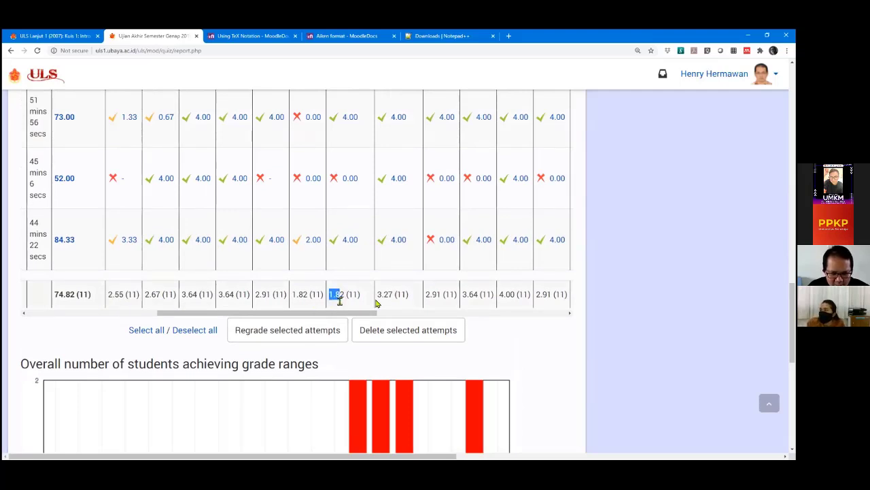
scroll(340, 297, up, 5)
scroll(343, 297, up, 6)
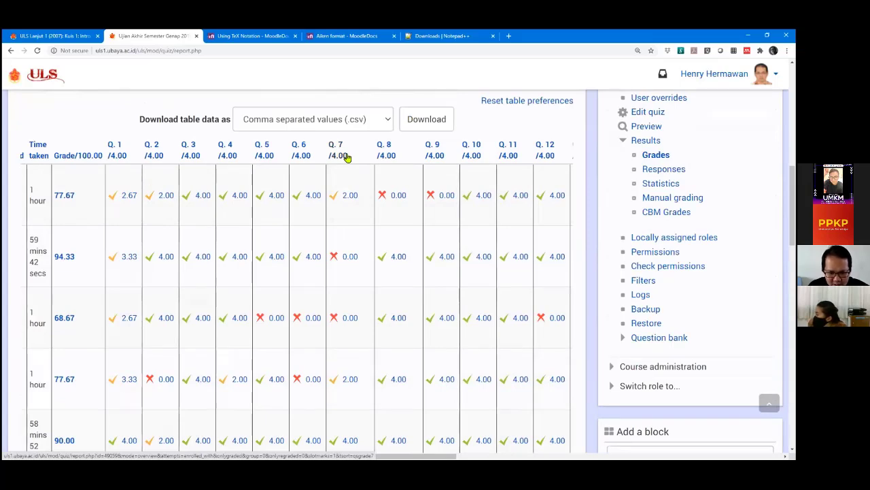
scroll(347, 157, down, 10)
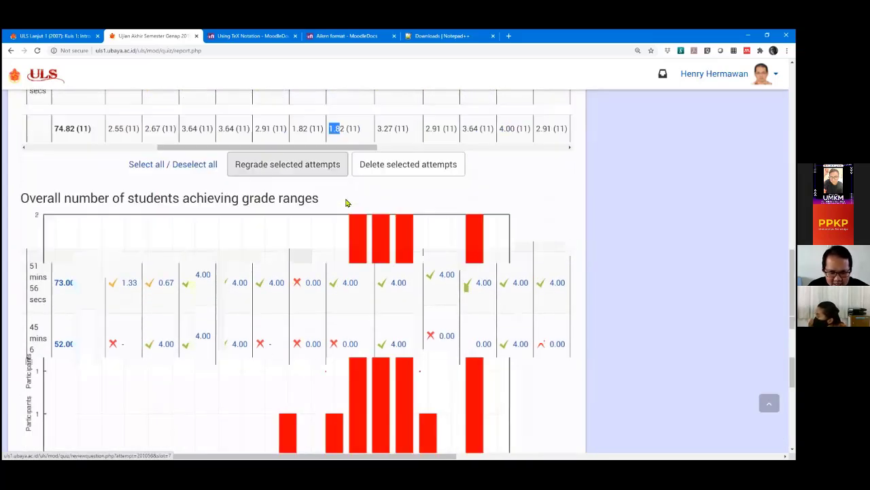
scroll(338, 170, up, 1)
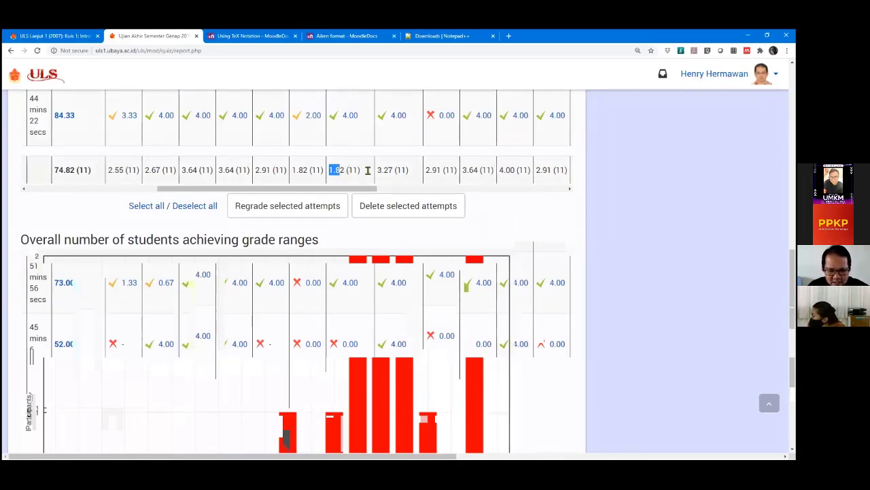
click(503, 171)
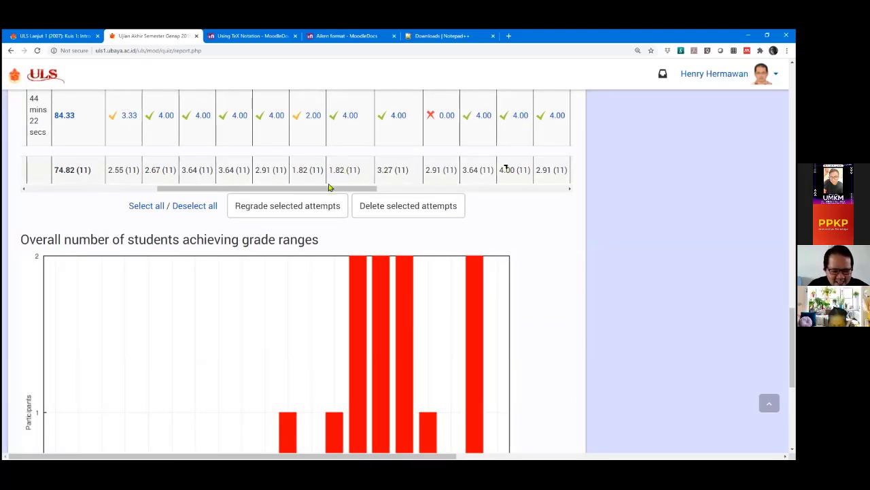
drag(333, 189, 544, 191)
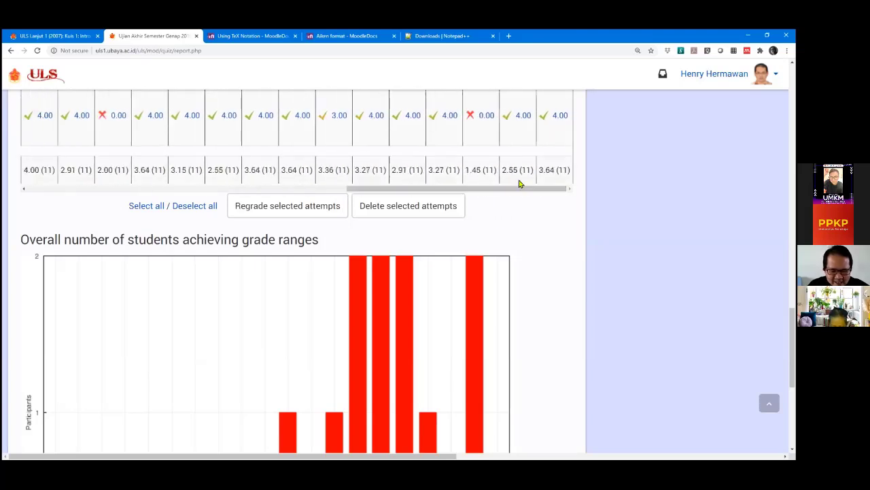
drag(466, 171, 480, 171)
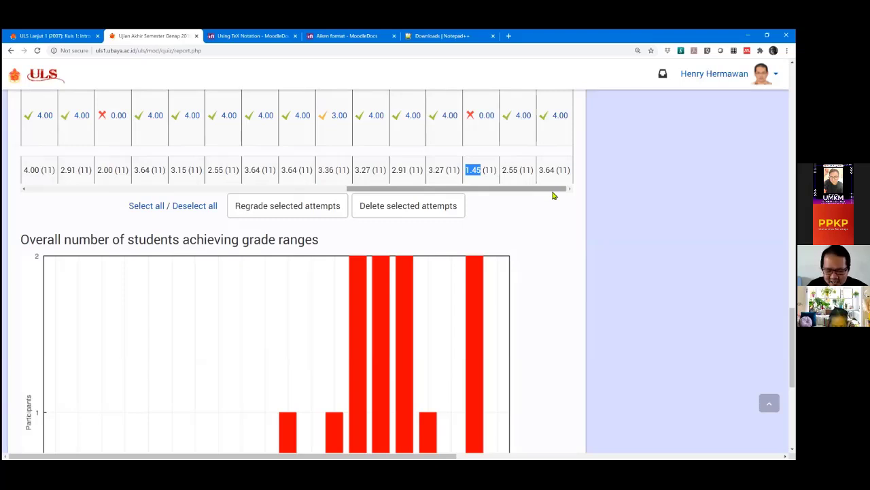
drag(553, 193, 297, 194)
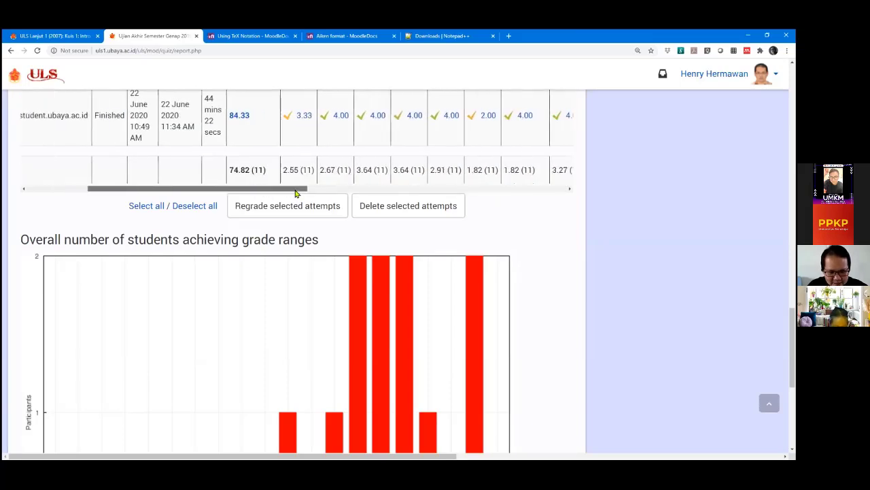
Find the attempt graded 68.67 in the grades table and open its review.
scroll(240, 176, up, 3)
scroll(240, 176, up, 10)
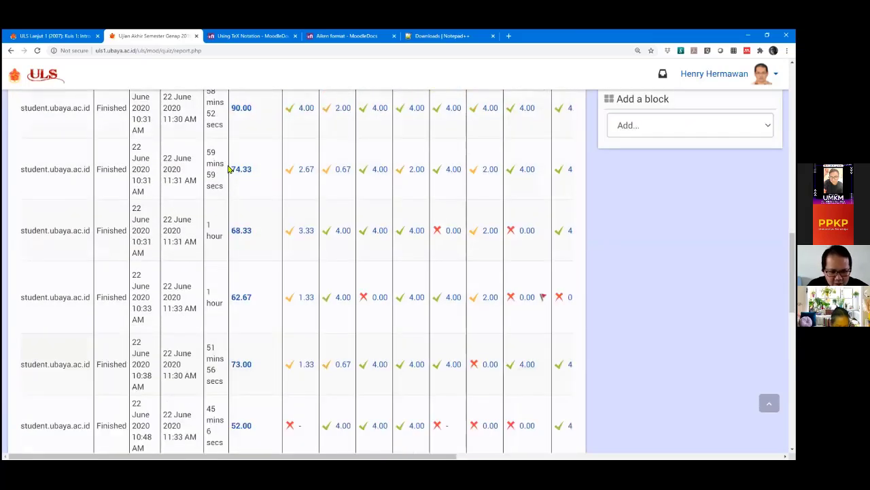
scroll(230, 169, up, 1)
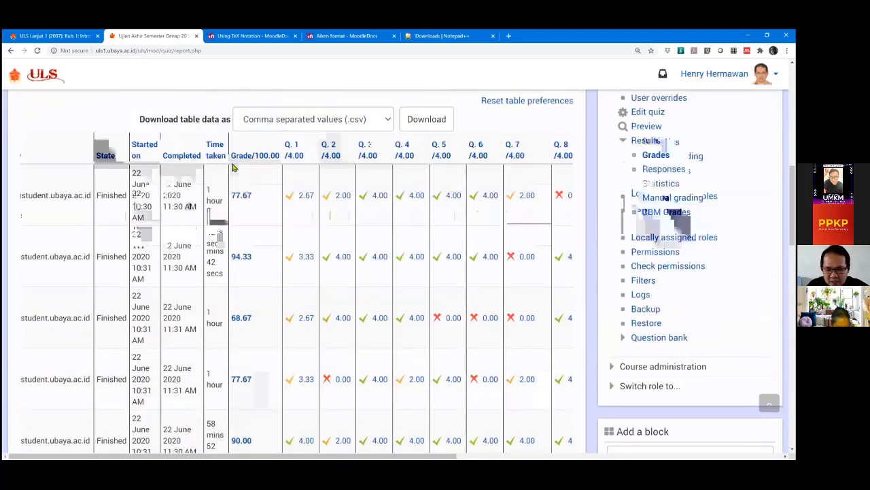
scroll(476, 177, down, 2)
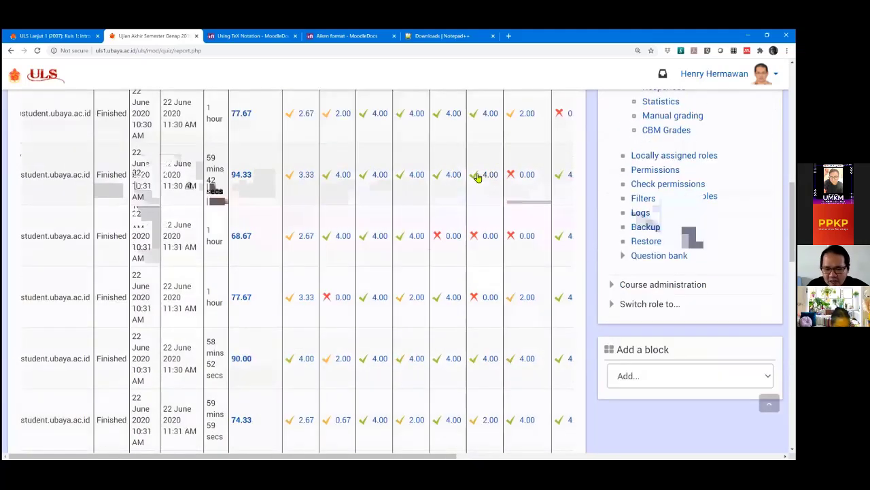
scroll(476, 177, up, 2)
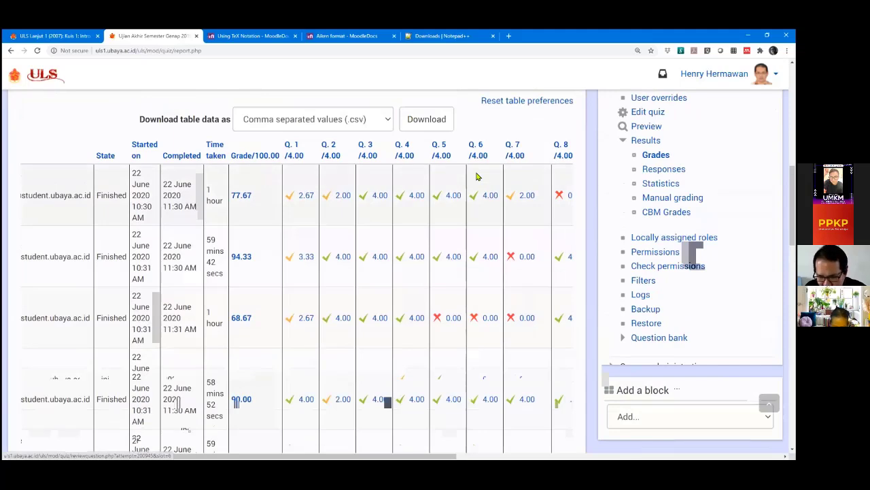
scroll(476, 177, down, 3)
scroll(476, 177, up, 2)
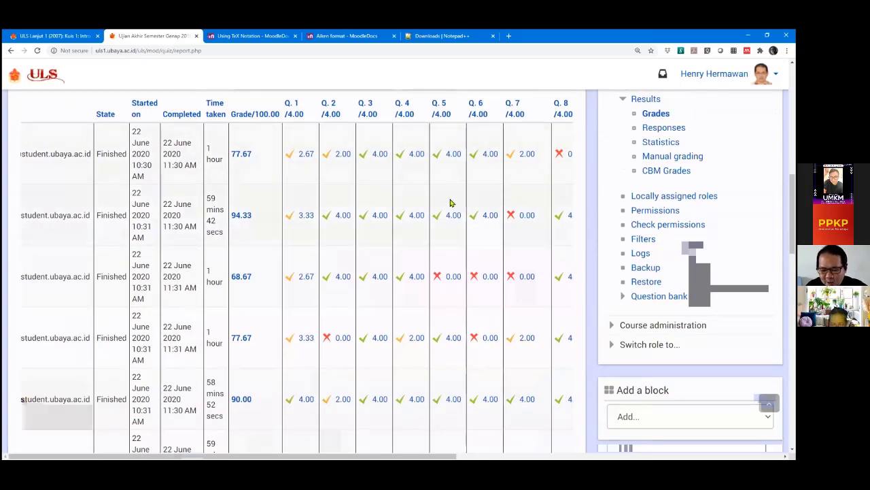
scroll(449, 208, down, 5)
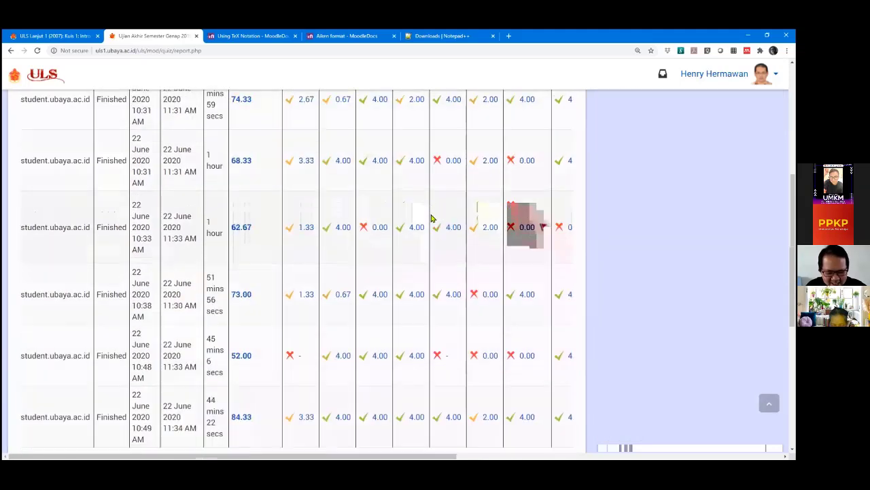
scroll(431, 218, down, 2)
drag(279, 355, 114, 330)
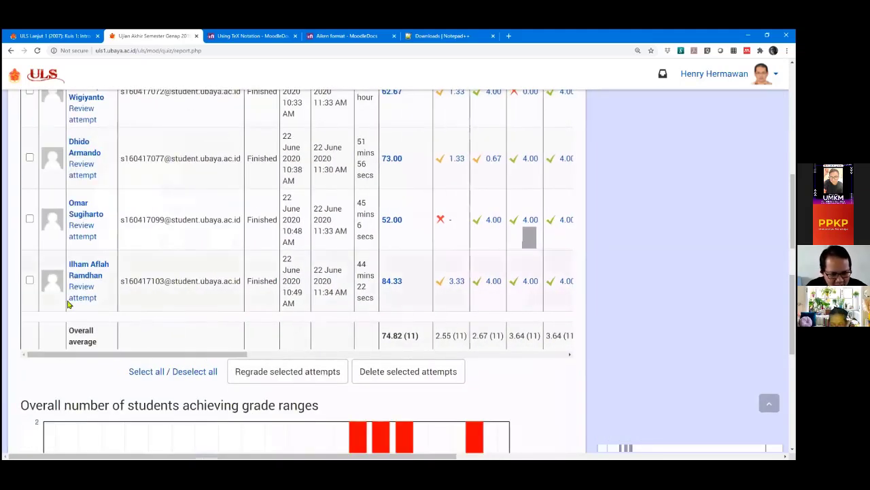
scroll(70, 305, up, 2)
scroll(75, 289, up, 1)
scroll(75, 289, up, 6)
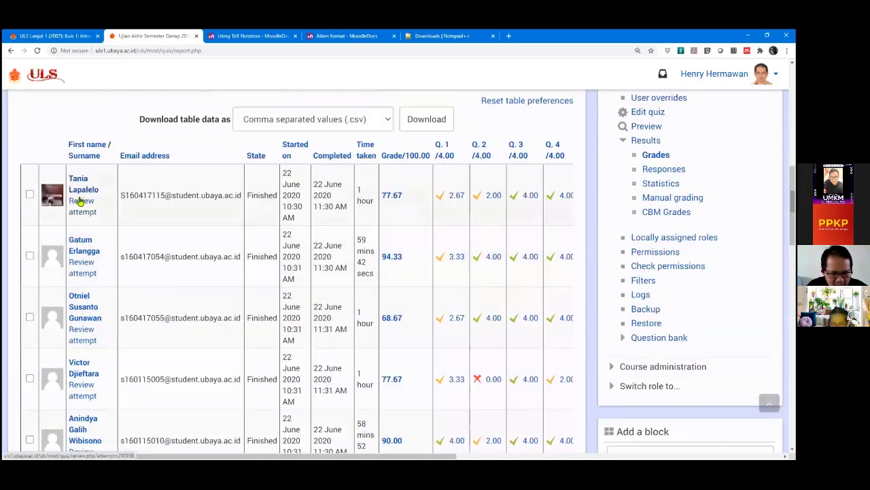
scroll(80, 214, down, 1)
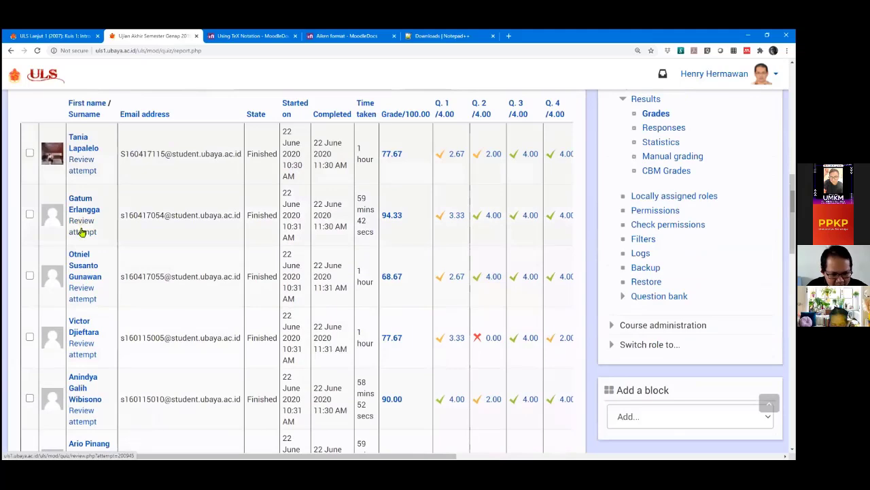
scroll(80, 229, down, 1)
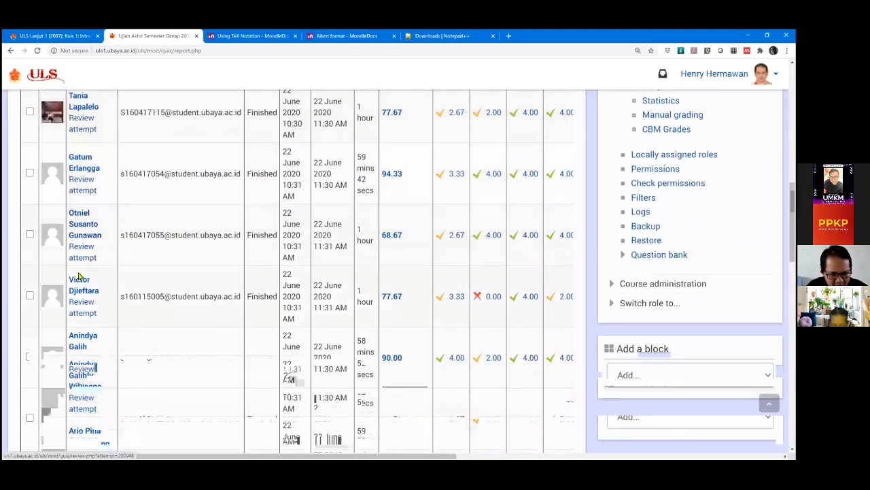
scroll(82, 249, down, 1)
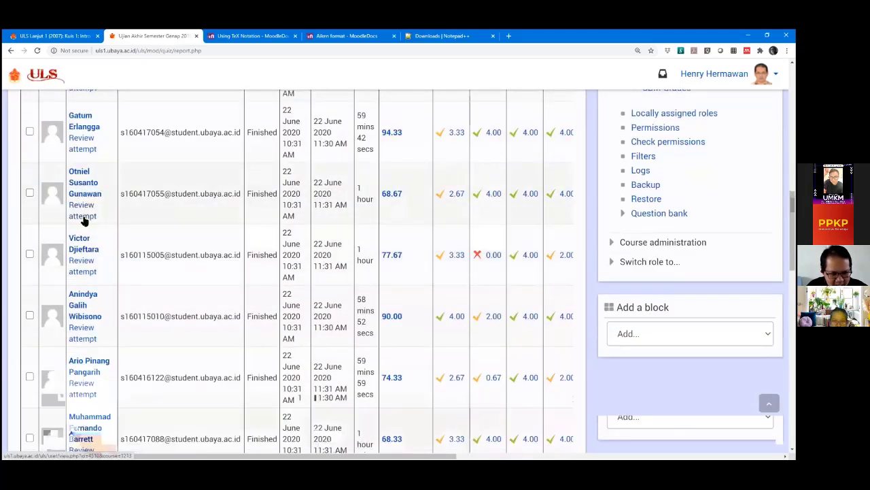
click(84, 216)
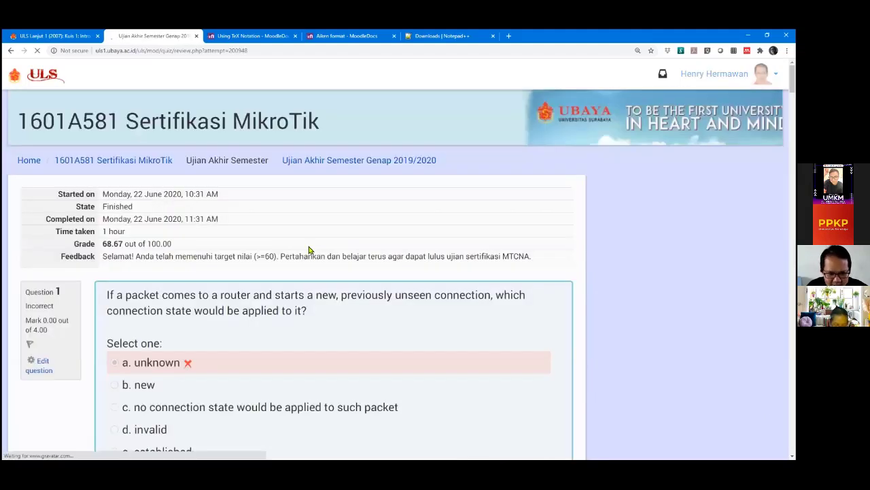
Read through the 68.67 attempt's answers and response histories, then go back to report.php.
scroll(397, 252, down, 10)
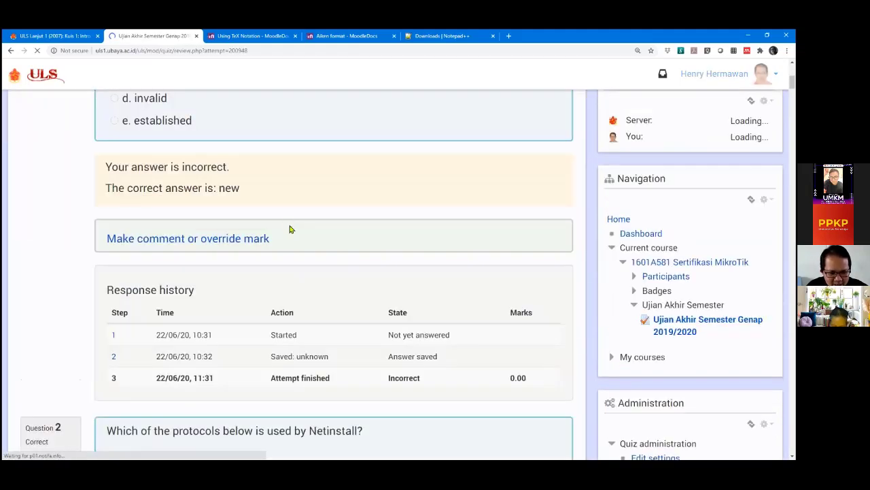
scroll(289, 229, up, 8)
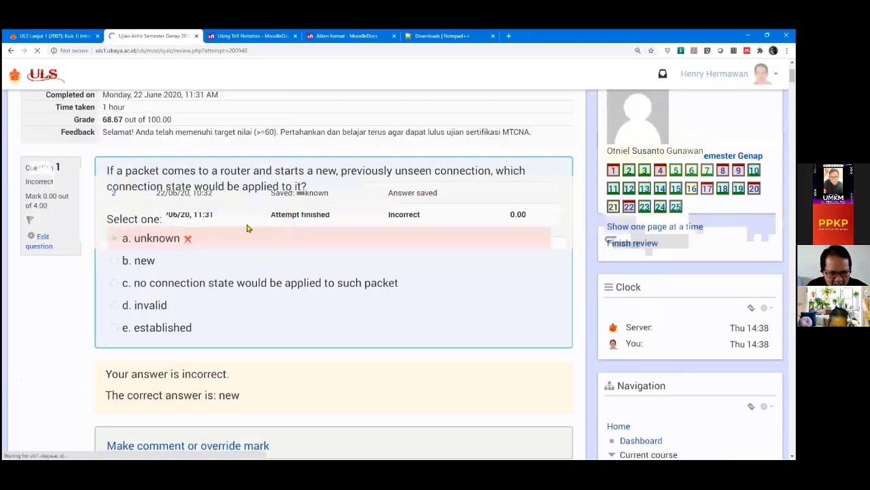
scroll(200, 242, down, 1)
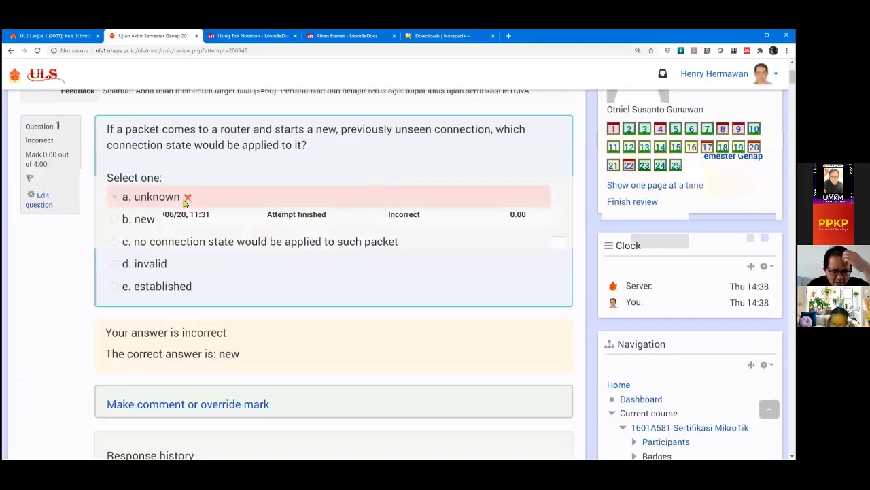
scroll(189, 203, down, 4)
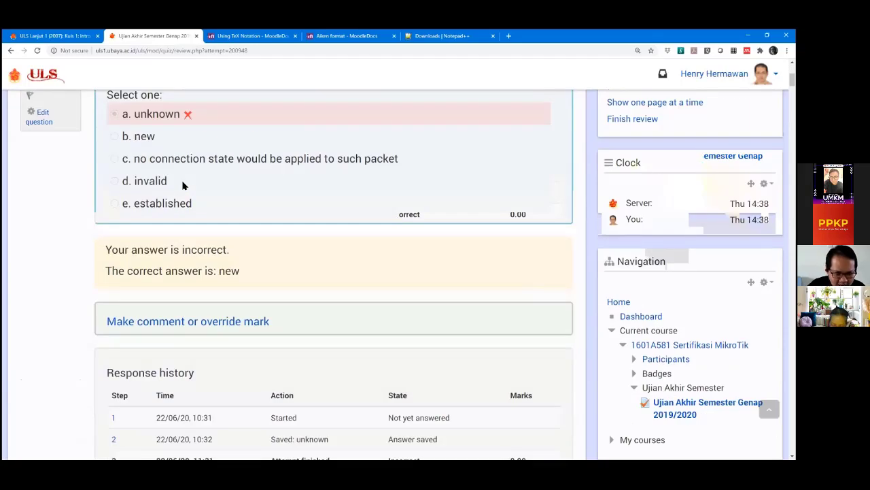
scroll(238, 201, down, 8)
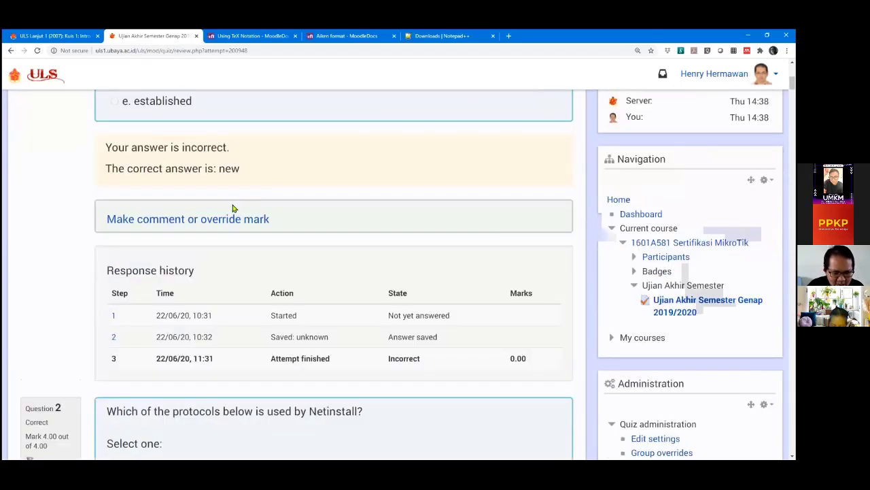
scroll(213, 195, down, 2)
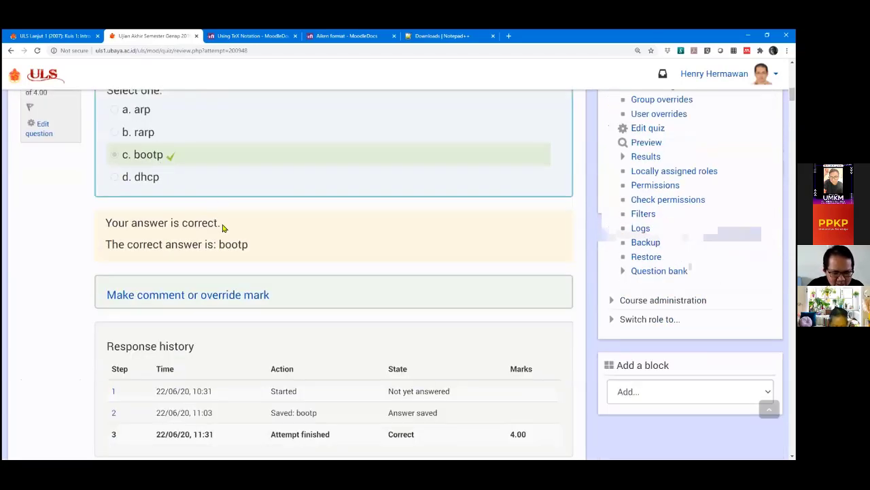
scroll(224, 227, down, 11)
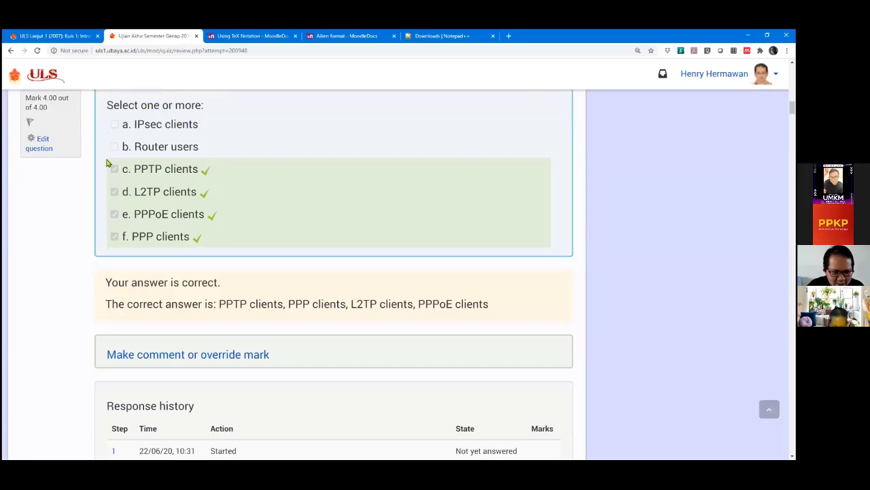
scroll(181, 231, down, 6)
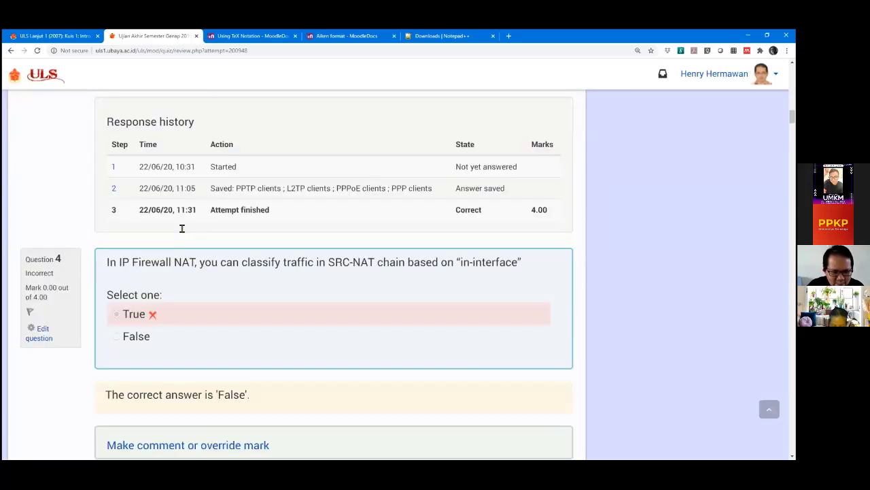
scroll(183, 232, up, 8)
scroll(183, 233, up, 15)
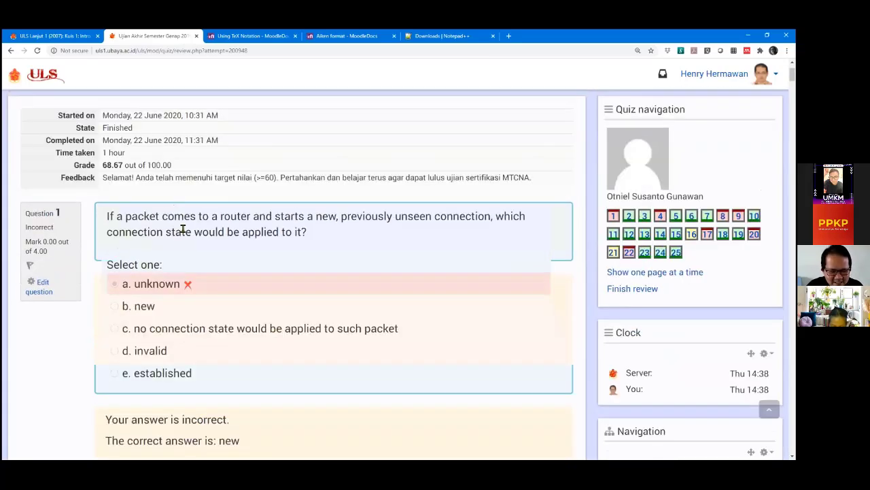
scroll(180, 226, down, 8)
scroll(182, 211, up, 1)
scroll(183, 207, up, 4)
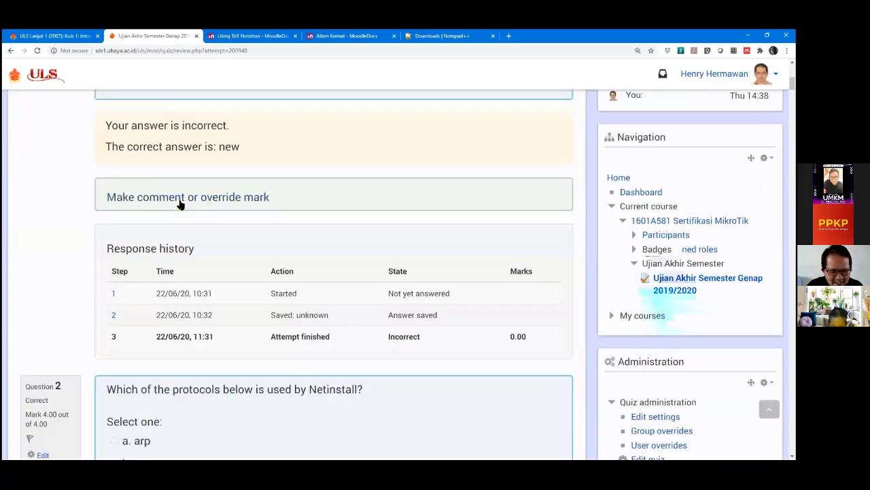
scroll(180, 198, up, 10)
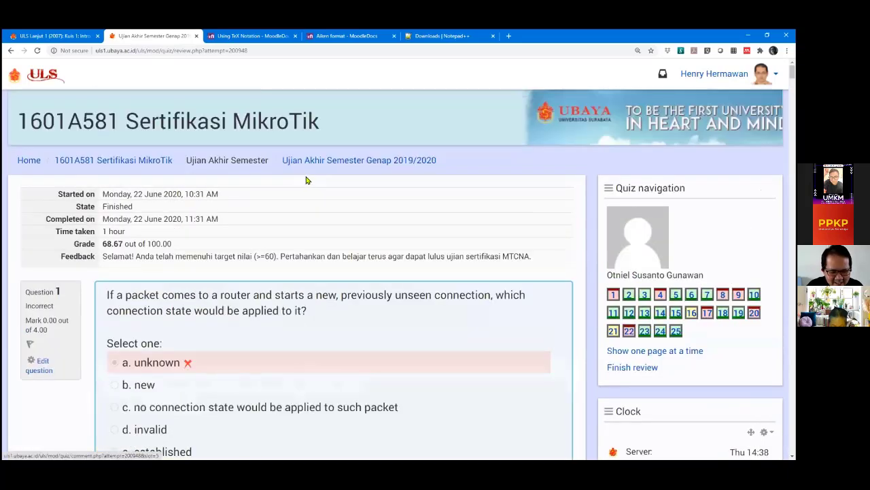
click(11, 50)
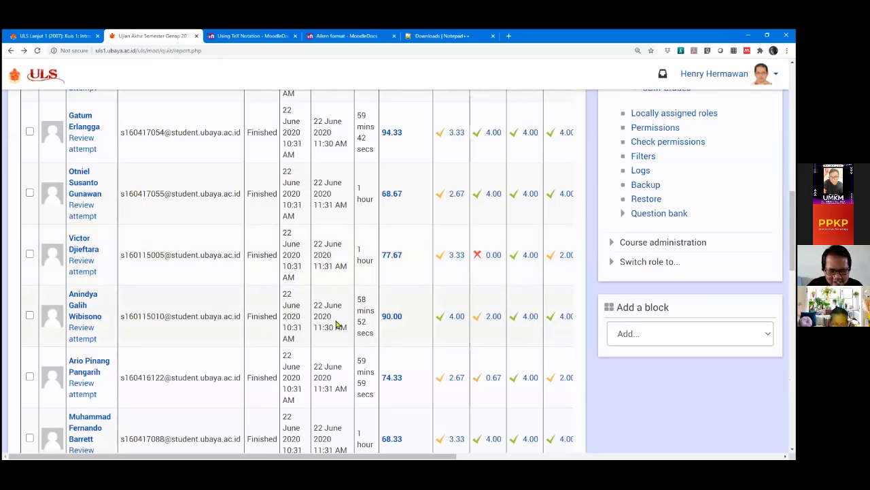
scroll(334, 324, up, 2)
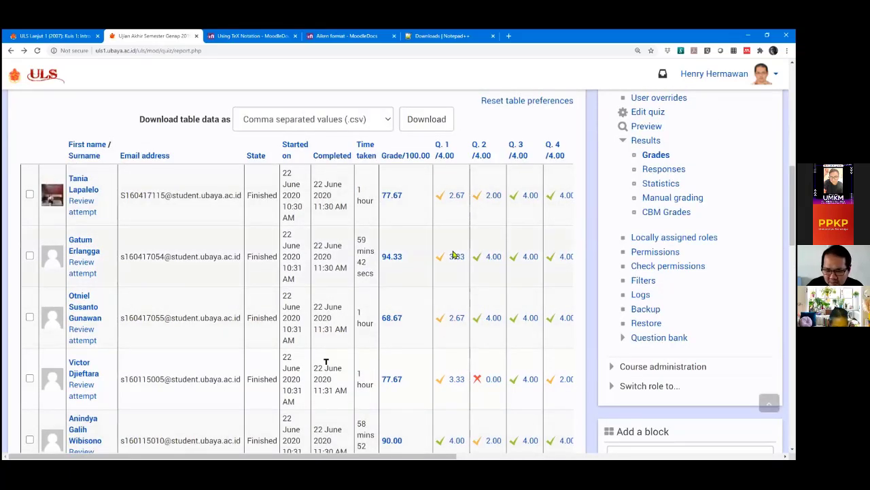
scroll(446, 233, up, 1)
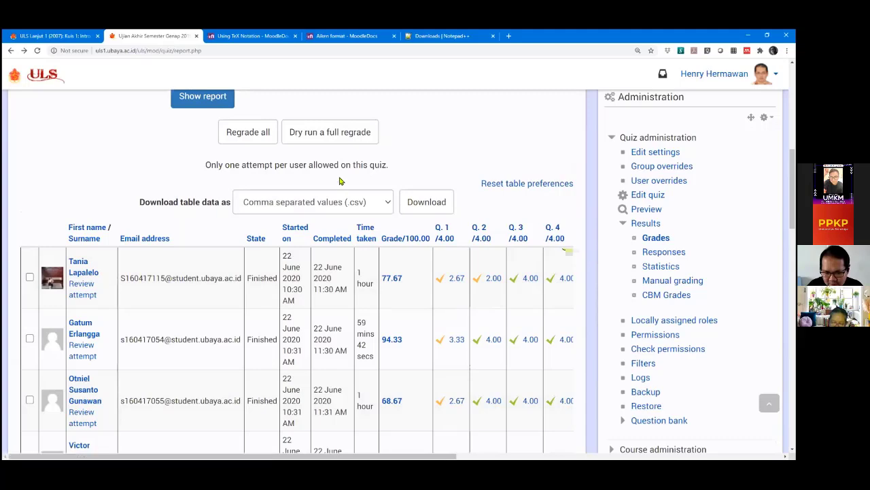
Set 'Marks for each question' to No in the grades report.
scroll(247, 167, up, 3)
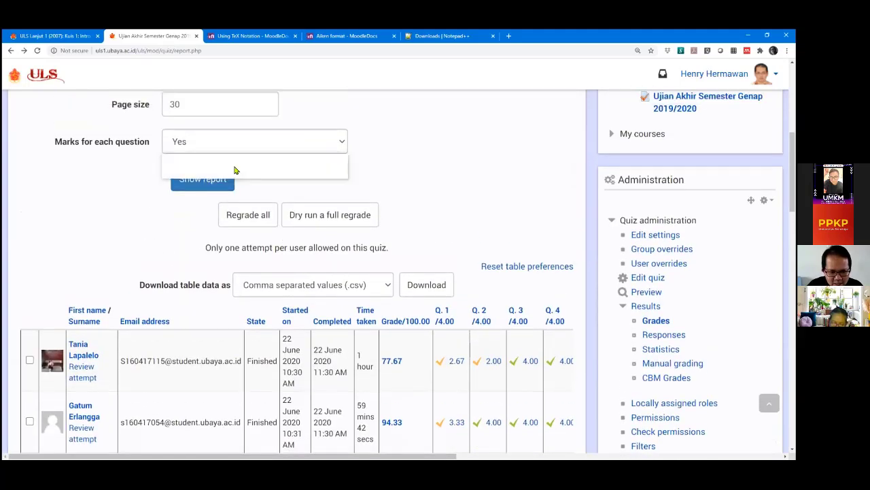
click(234, 162)
click(197, 179)
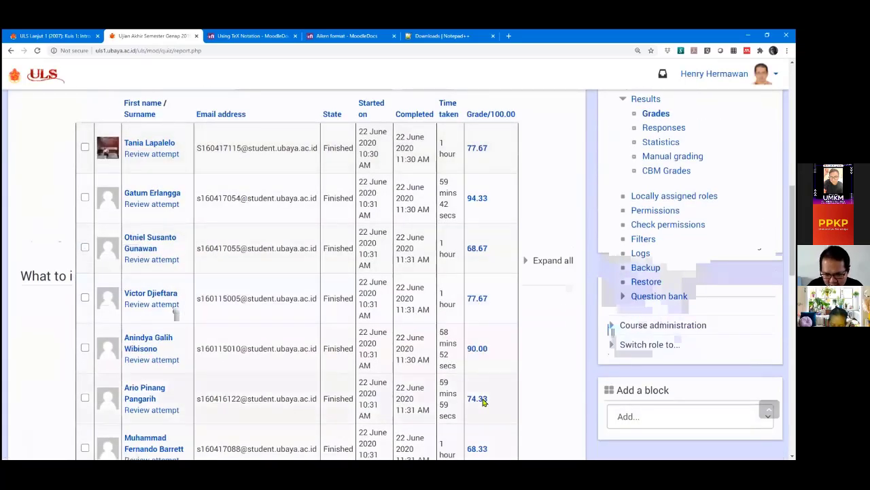
Set 'Marks for each question' back to Yes and show the report again.
scroll(482, 400, up, 3)
scroll(443, 361, up, 1)
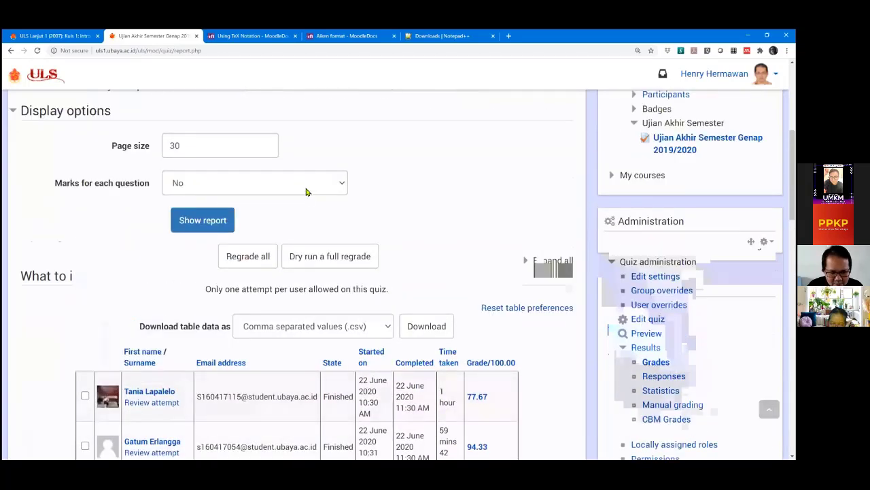
click(305, 190)
click(279, 214)
click(216, 221)
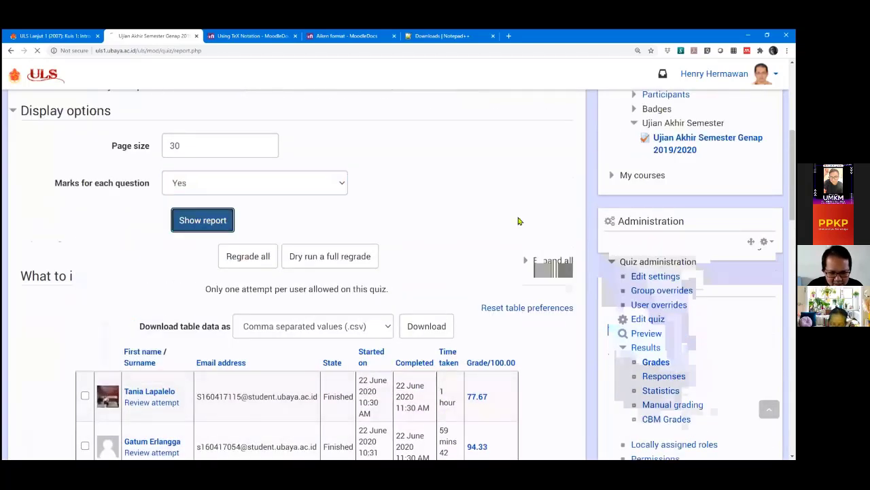
Bring up the 'Download table data as' format list for the grades table.
scroll(481, 245, down, 8)
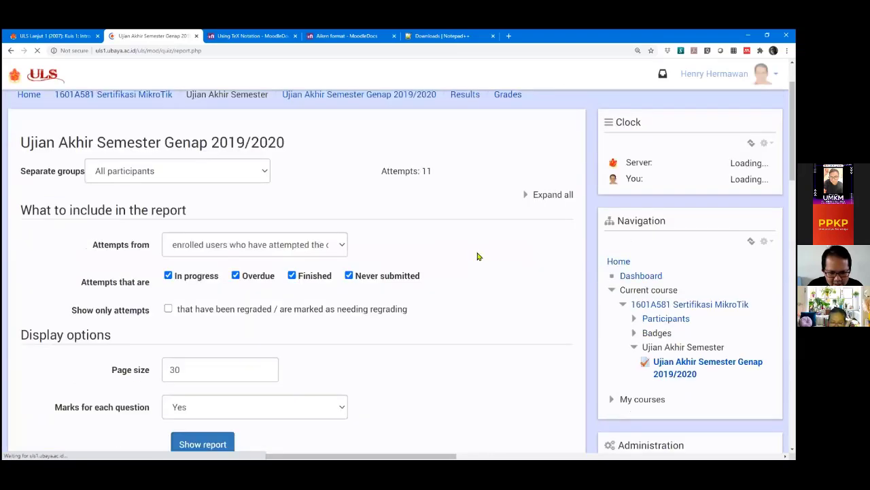
scroll(466, 270, down, 2)
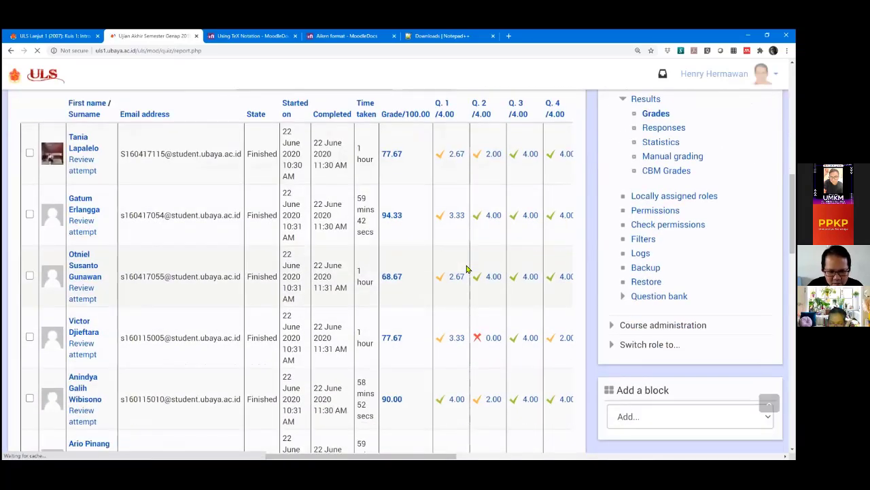
scroll(467, 269, up, 2)
click(371, 163)
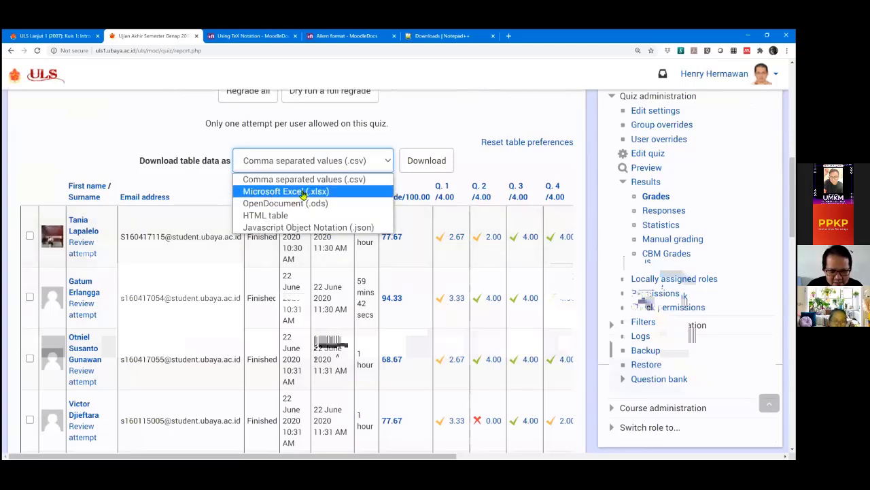
Download the grades table as Microsoft Excel (.xlsx) and open the file in Excel.
click(304, 193)
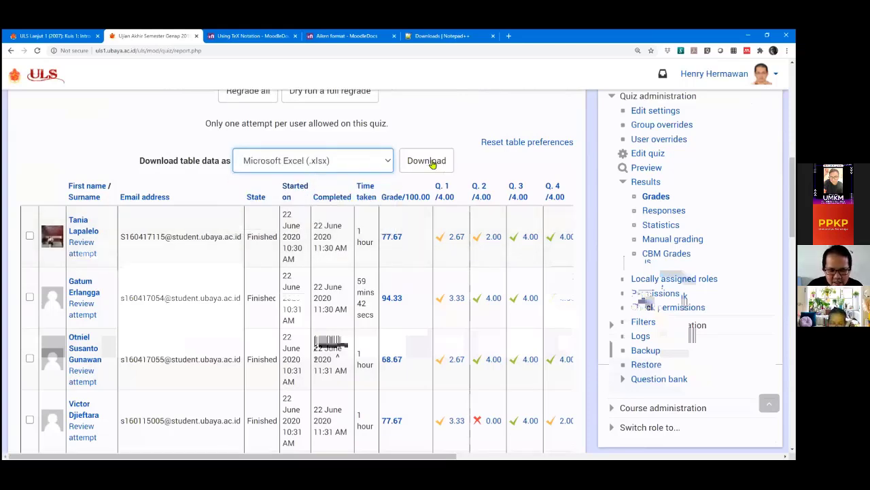
click(446, 173)
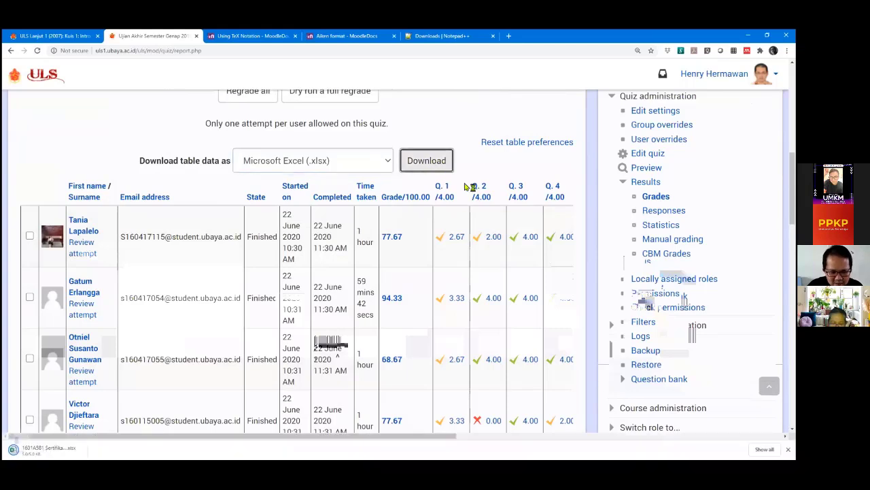
click(56, 450)
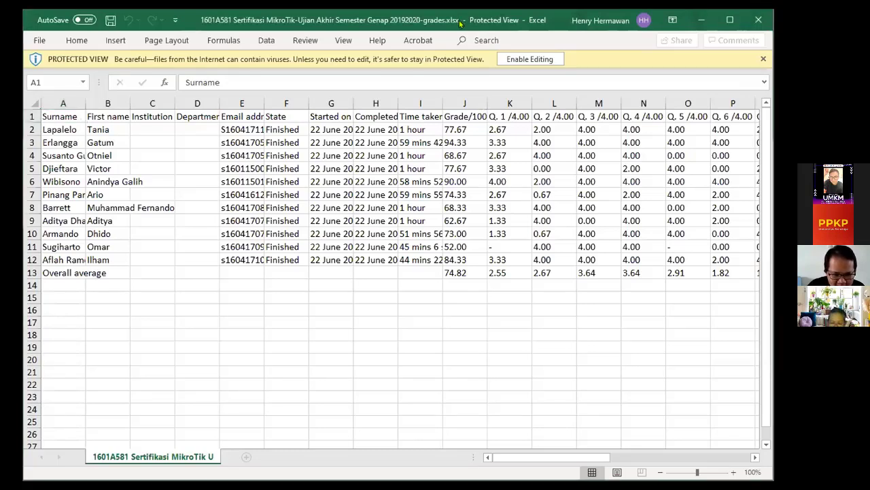
Widen the Email address column so the full student email addresses are readable.
key(ctrl+c)
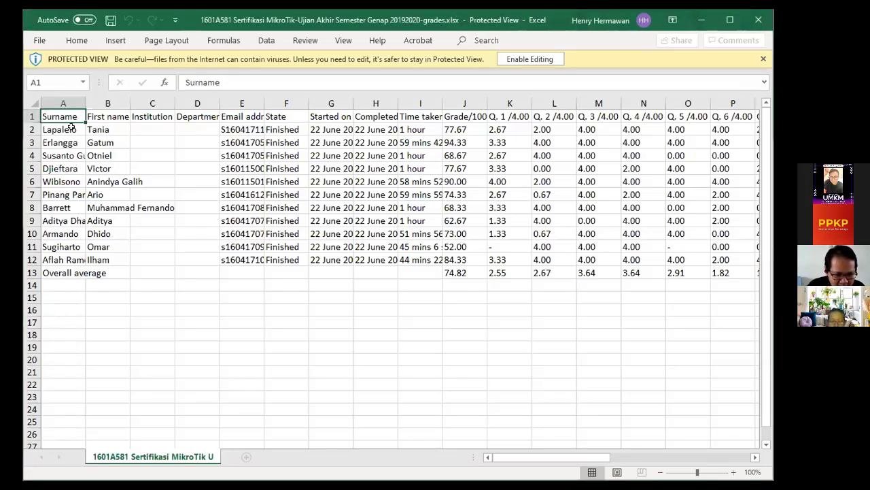
key(Down)
key(Escape)
drag(98, 129, 102, 143)
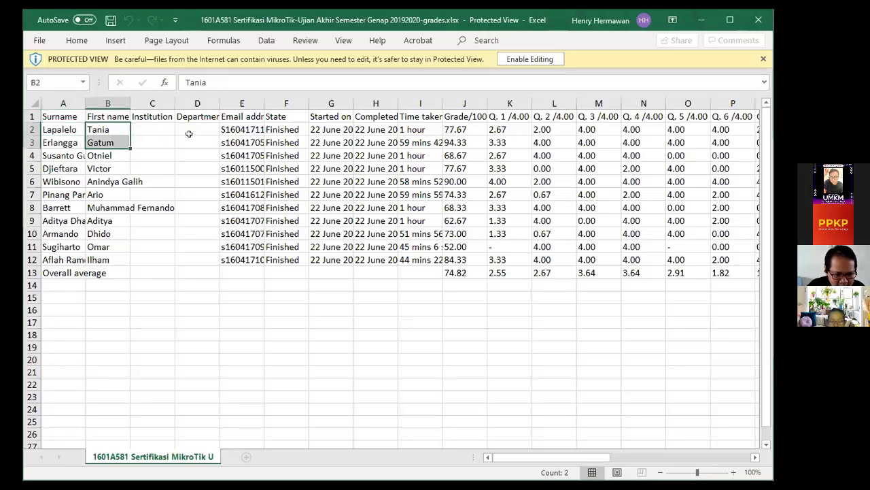
click(241, 130)
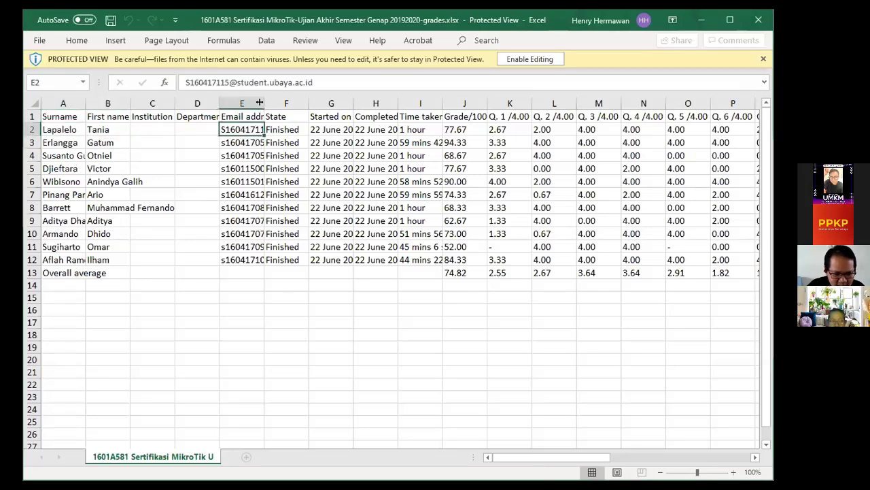
drag(259, 102, 332, 102)
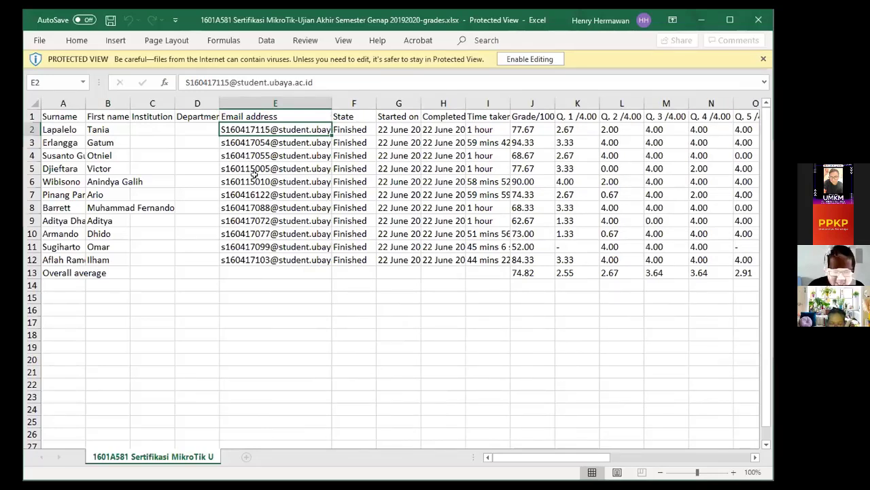
Auto-fit the Started on and Completed columns, and widen the Time taken and Grade/100.00 columns.
key(Right)
key(Down)
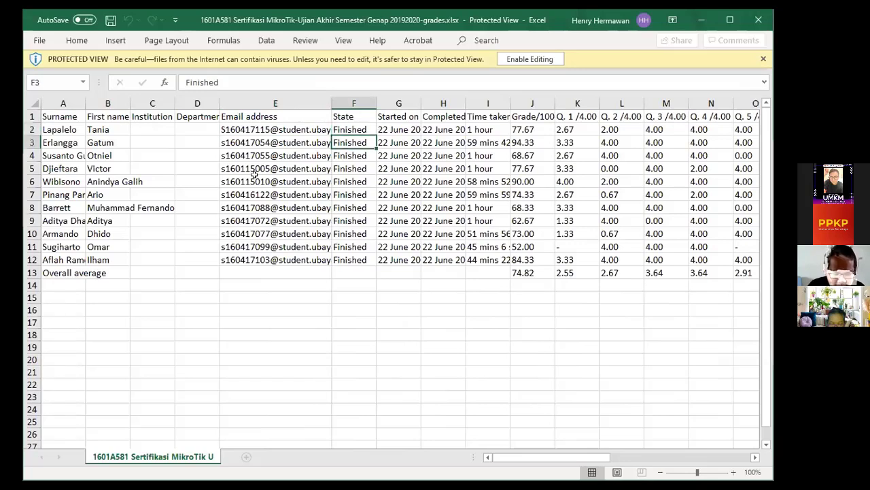
key(Up)
key(Down)
key(Up)
key(Right)
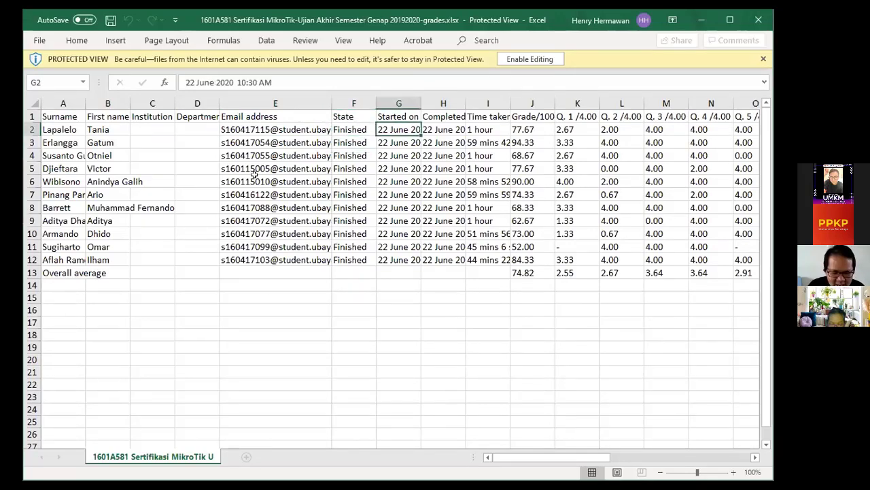
double_click(417, 102)
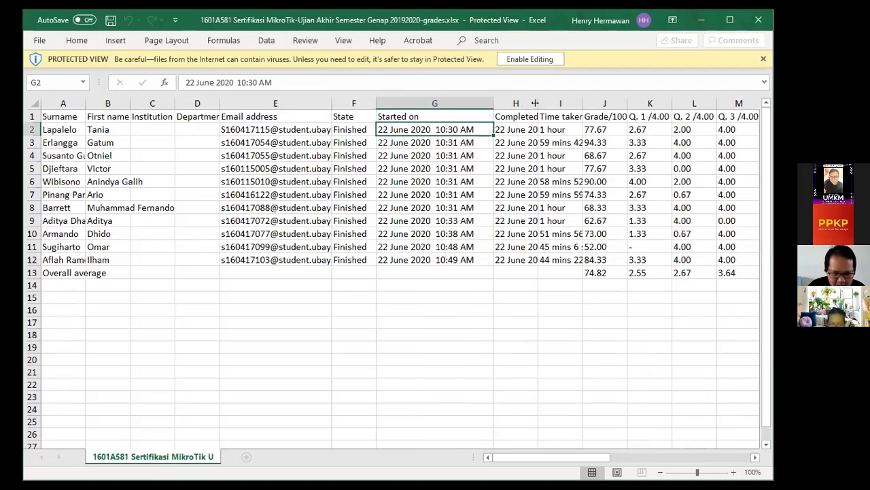
double_click(535, 102)
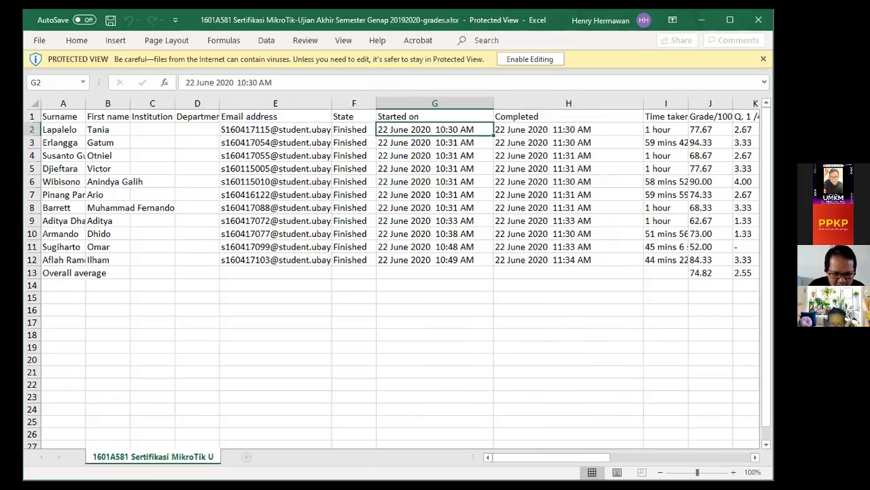
drag(533, 455, 555, 458)
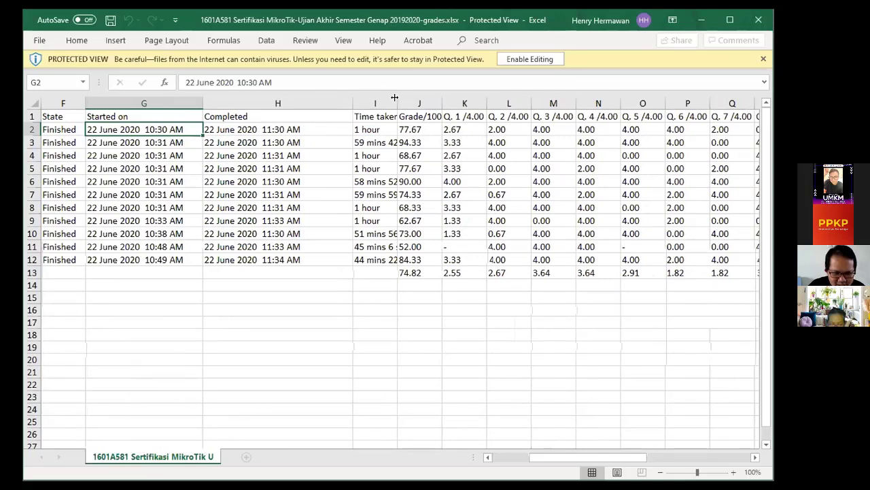
drag(394, 98, 466, 98)
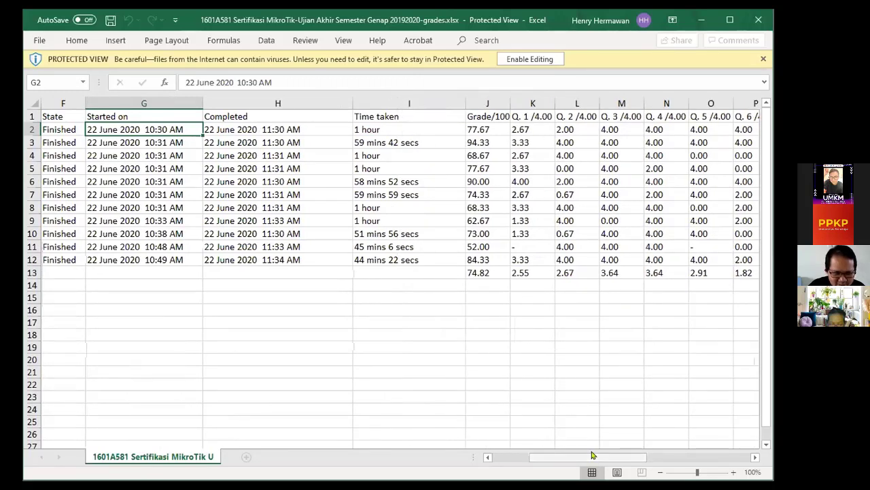
drag(591, 456, 606, 456)
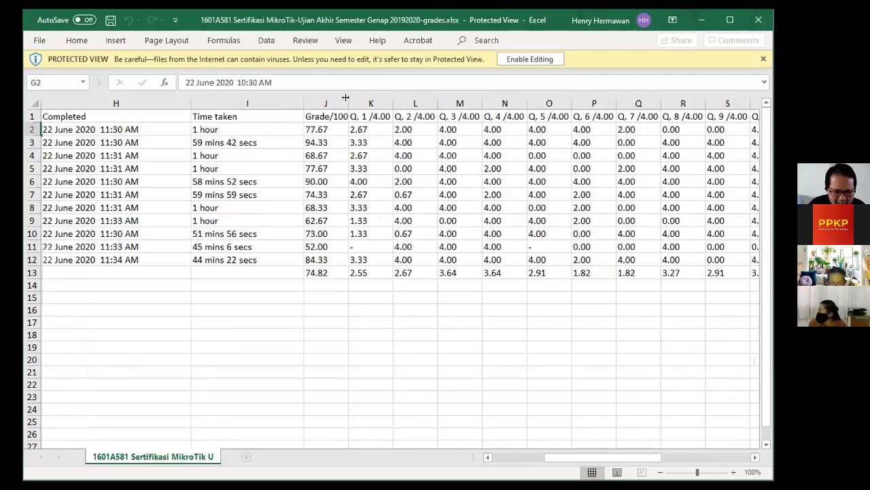
drag(346, 97, 381, 99)
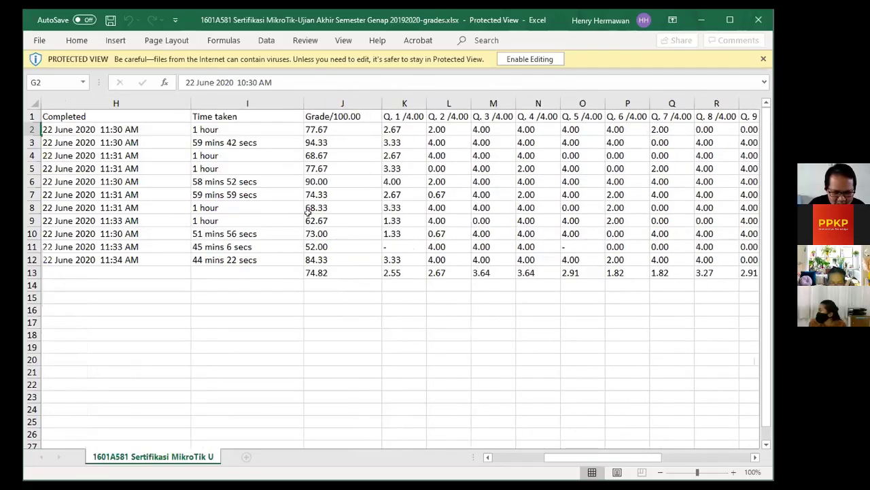
Check the overall average grade 74.82 and the Q. 1 average 2.55 against its scores.
click(317, 272)
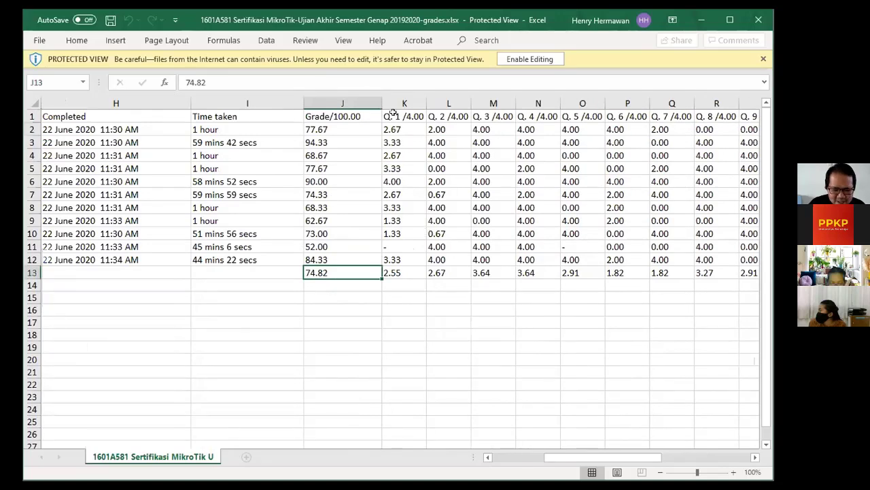
click(408, 273)
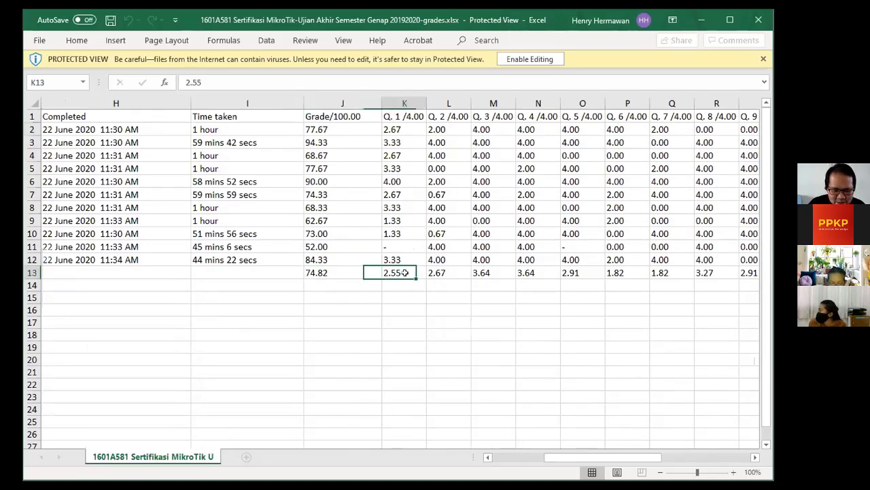
click(410, 116)
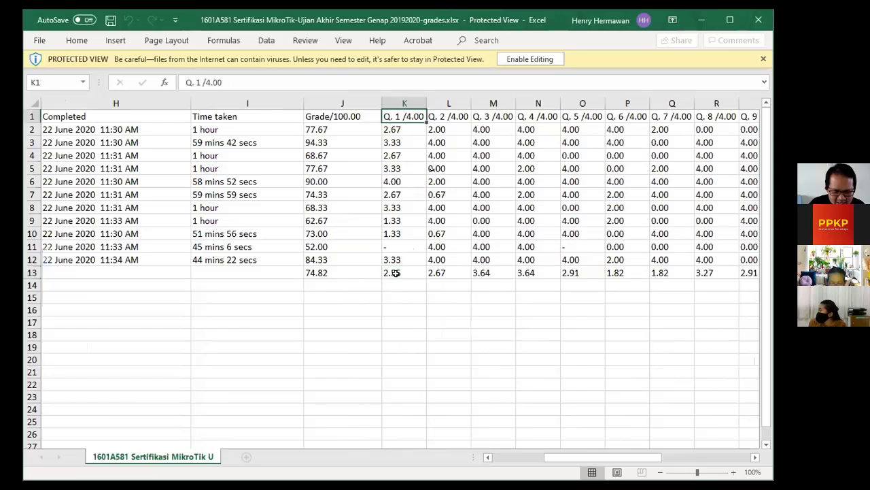
click(397, 274)
click(396, 128)
click(396, 143)
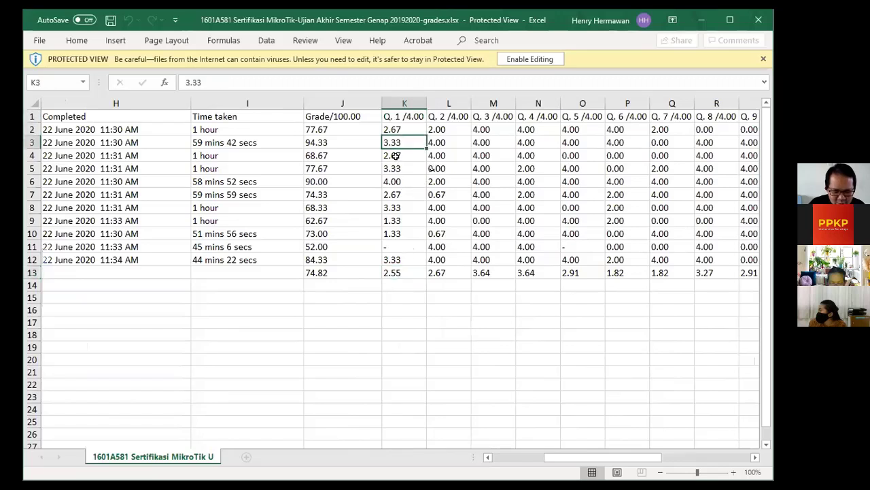
click(396, 155)
click(396, 168)
click(395, 220)
click(393, 273)
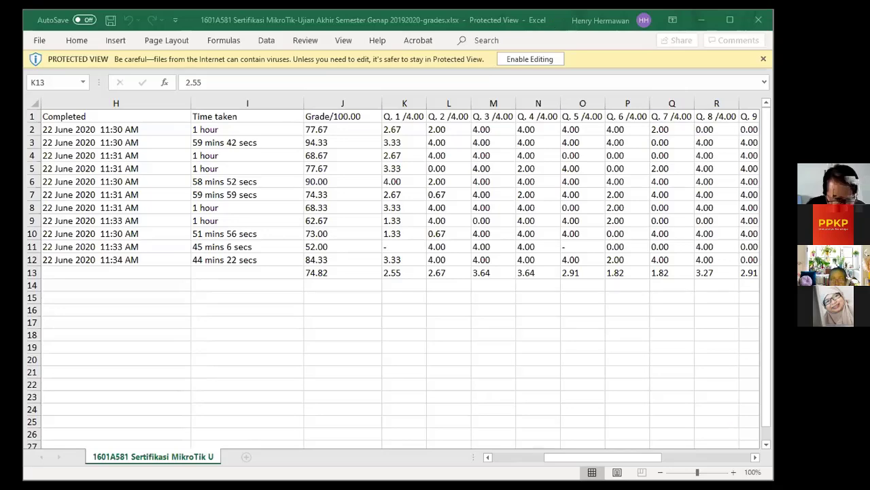
Switch from Excel back to the Moodle quiz grades report in Chrome.
key(alt+Tab)
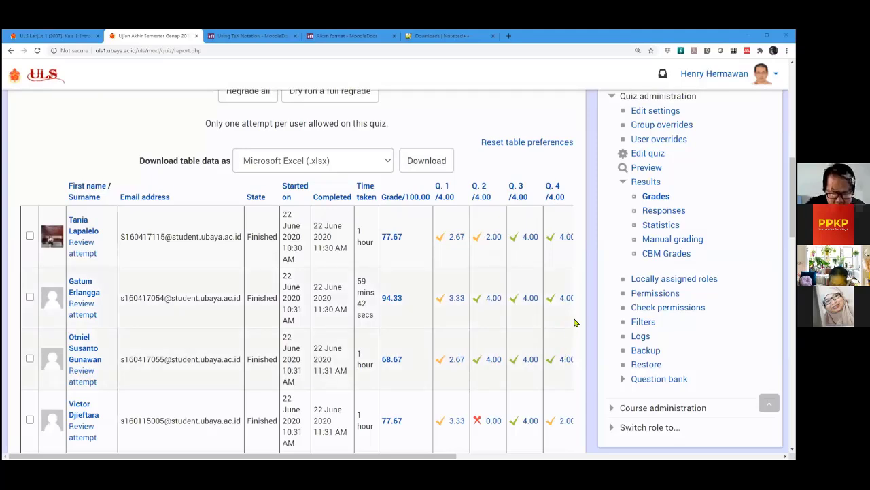
Expand Question bank in Quiz administration and go to the Export questions page.
scroll(577, 322, down, 2)
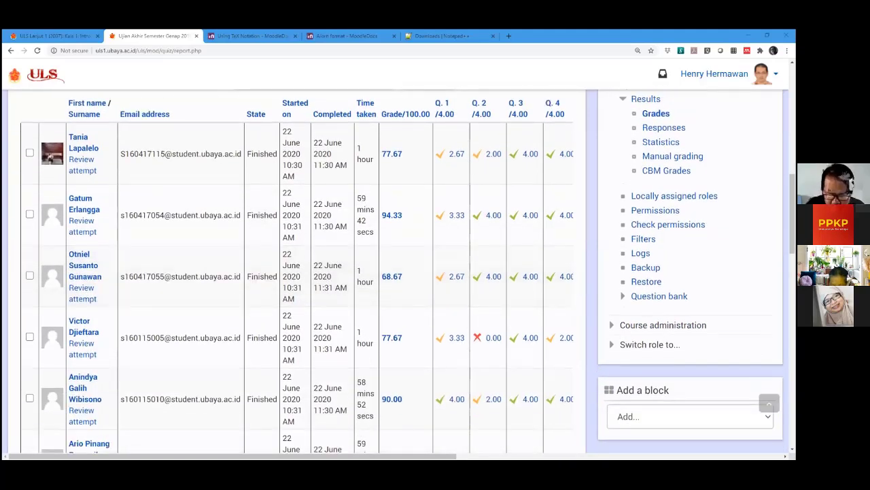
drag(440, 450, 527, 451)
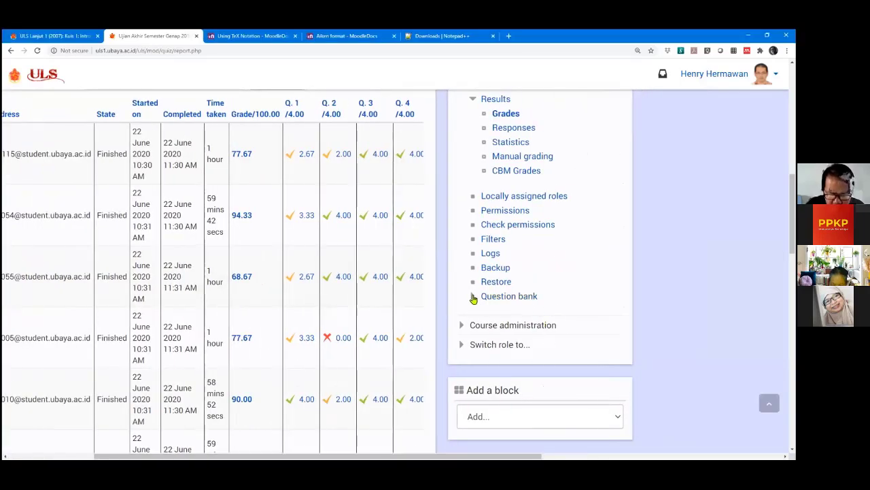
click(472, 297)
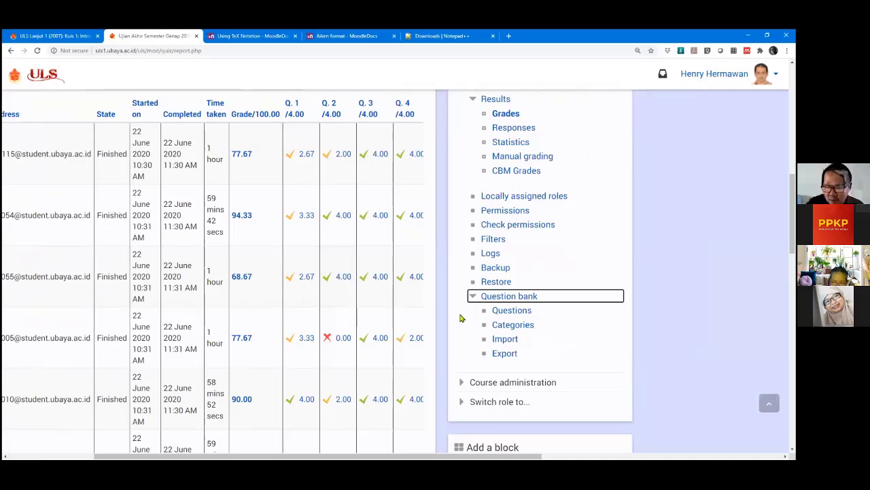
scroll(460, 318, down, 1)
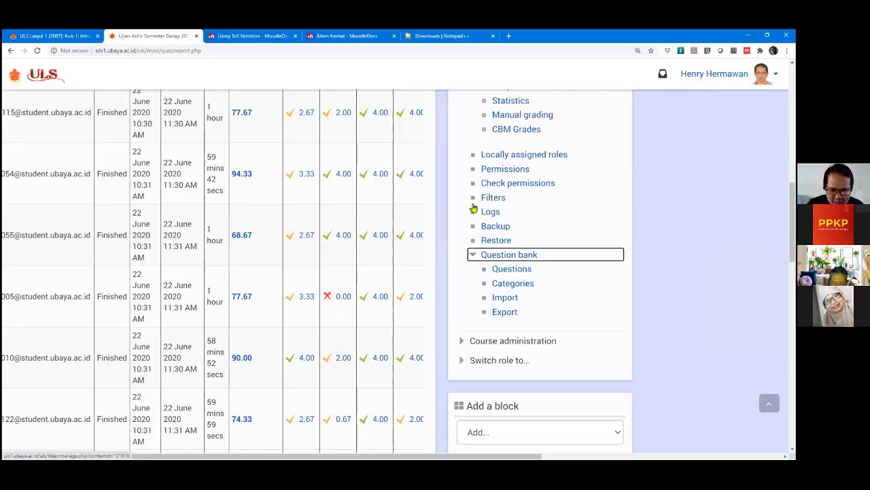
scroll(461, 212, down, 1)
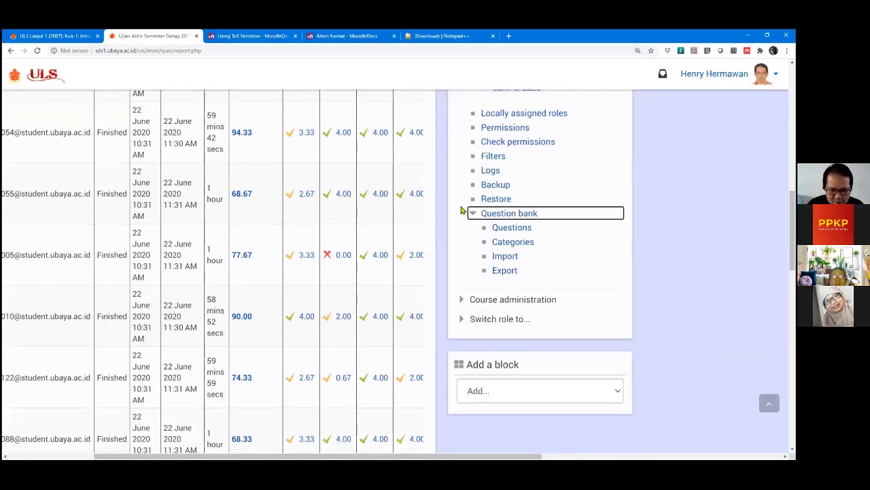
scroll(463, 187, down, 1)
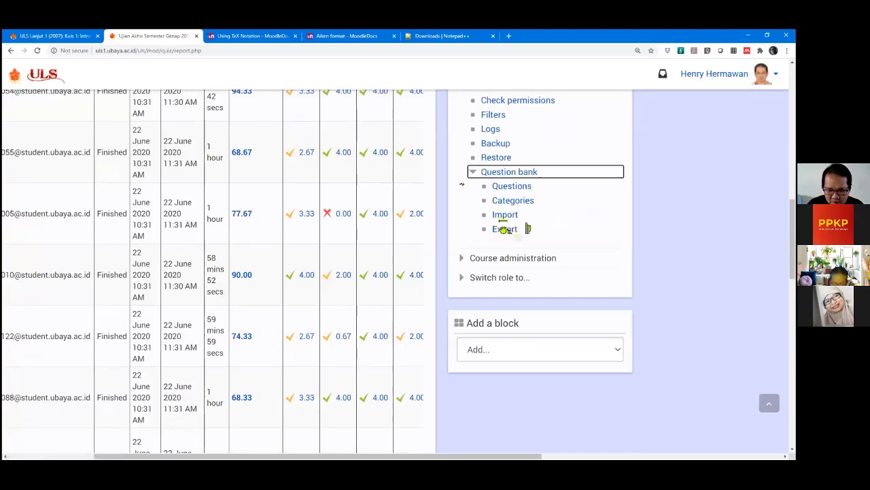
click(504, 229)
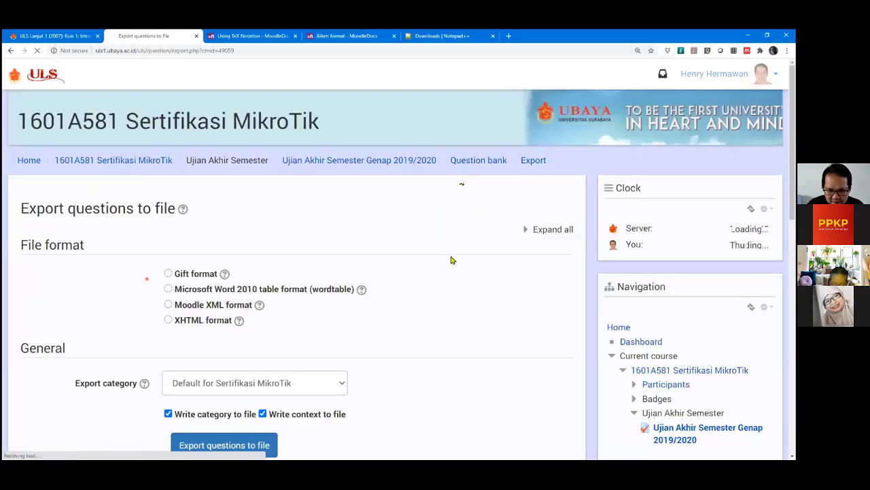
scroll(449, 255, down, 2)
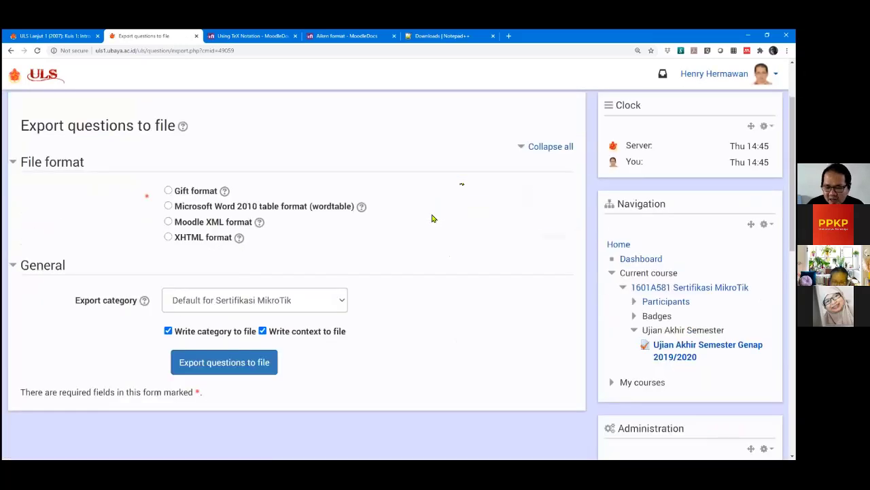
click(167, 222)
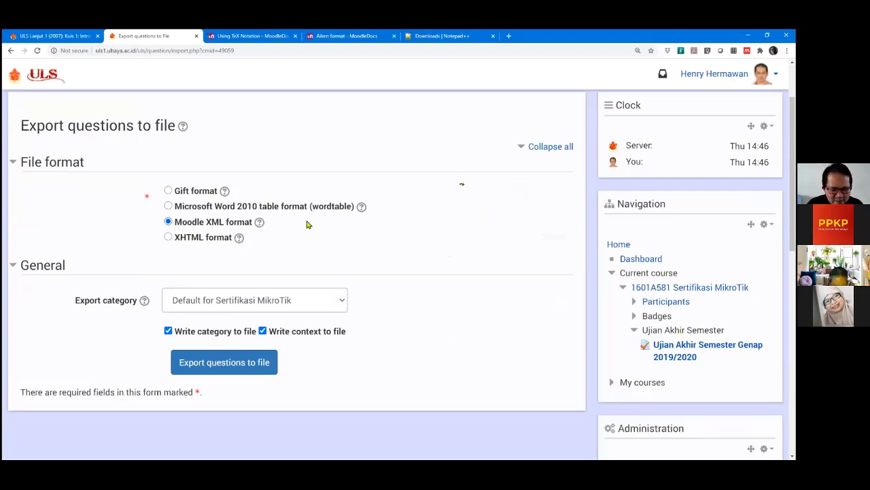
scroll(307, 225, down, 1)
click(259, 261)
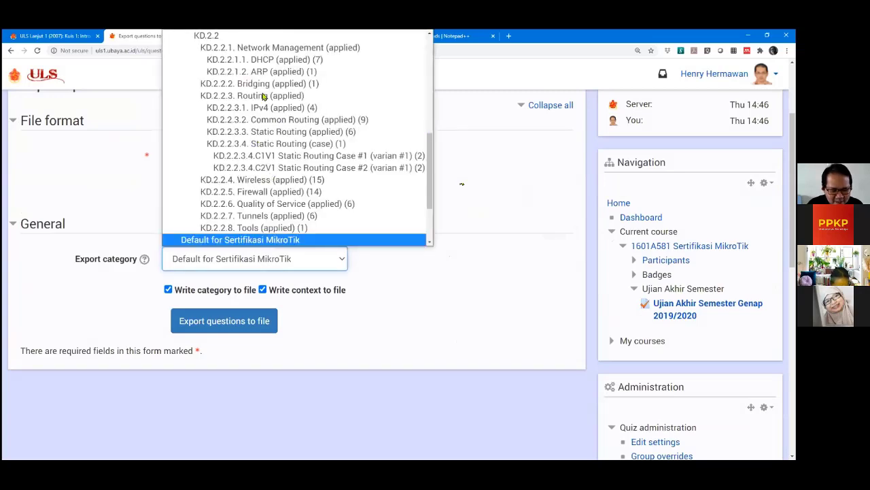
scroll(276, 194, down, 1)
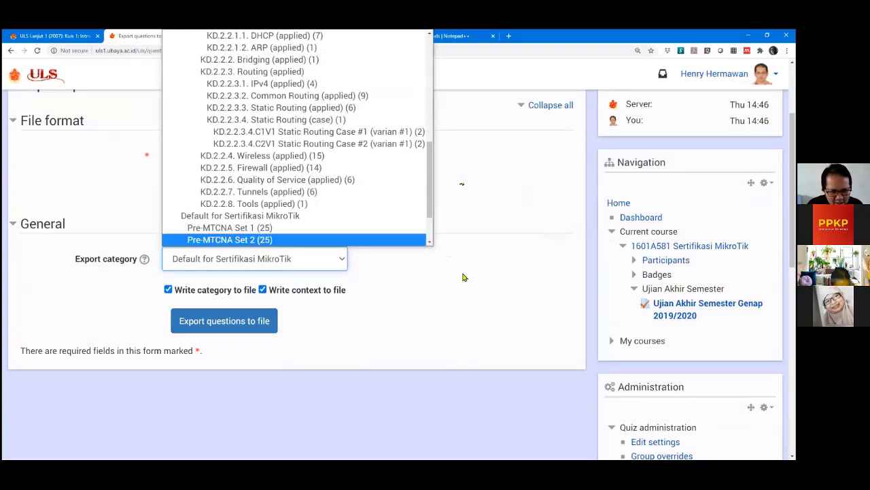
click(342, 258)
click(271, 268)
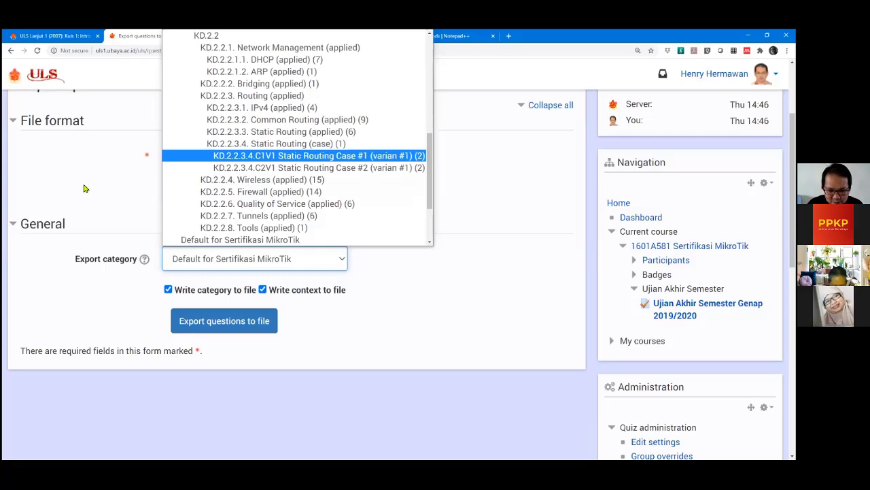
scroll(225, 176, up, 5)
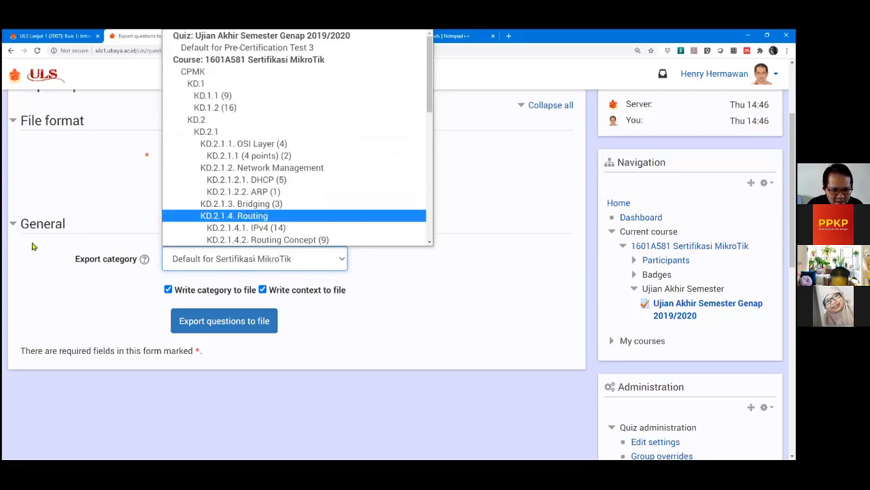
click(78, 263)
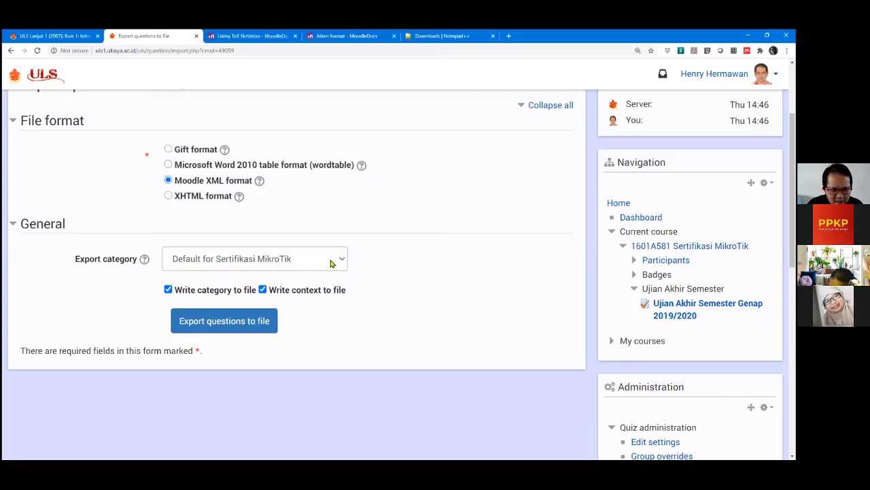
click(248, 327)
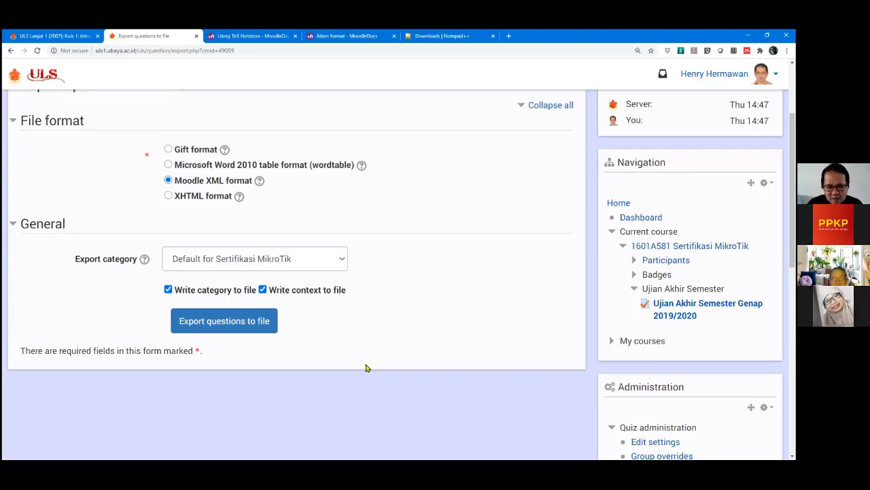
scroll(366, 368, up, 2)
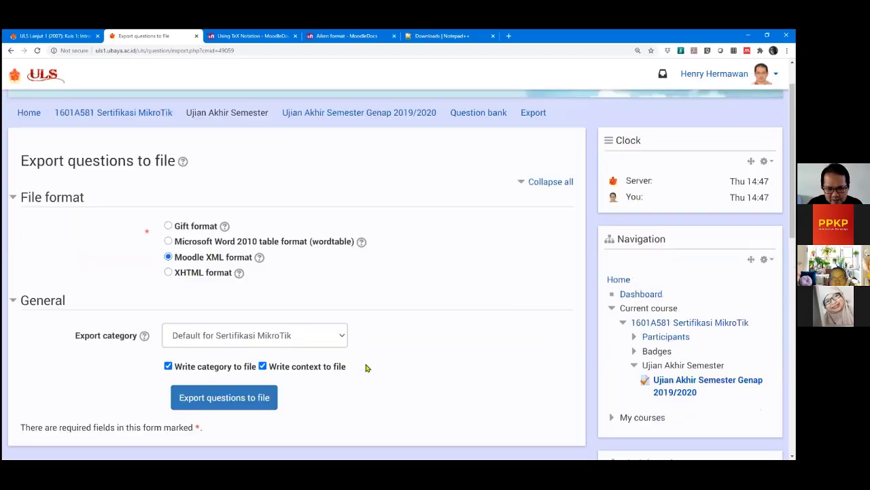
scroll(366, 368, down, 2)
scroll(366, 368, down, 2)
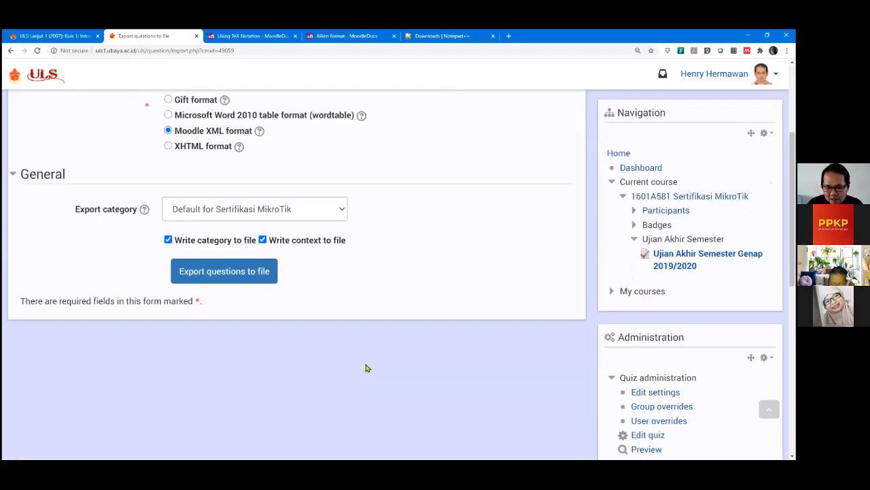
scroll(365, 367, up, 2)
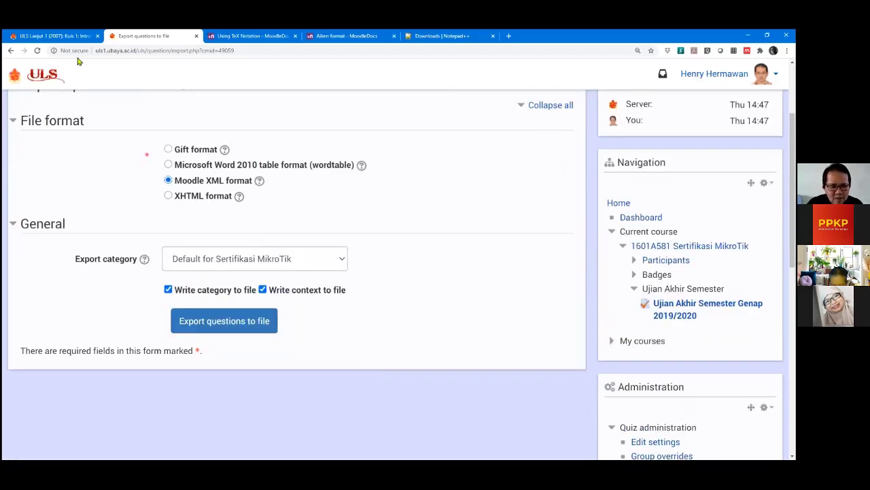
Return from the Kuis 1 quiz tab to the ULS Lanjut 1 (2007) course page.
key(ctrl+shift+Tab)
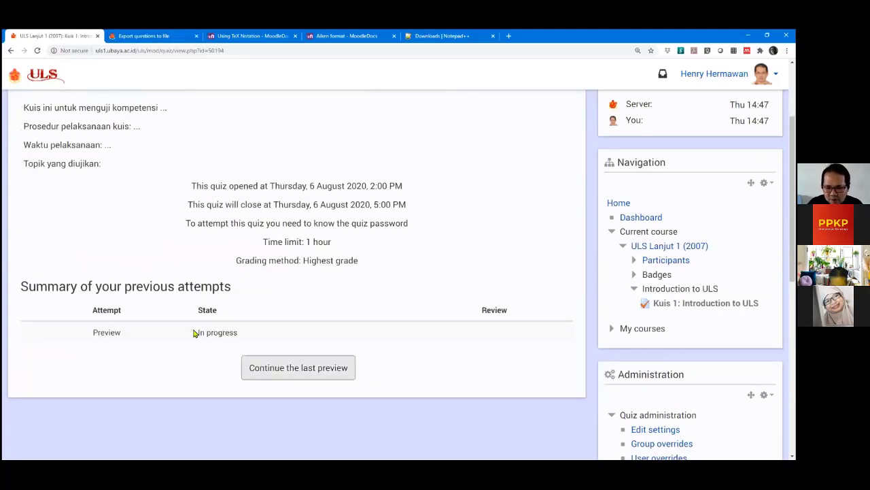
scroll(408, 357, up, 3)
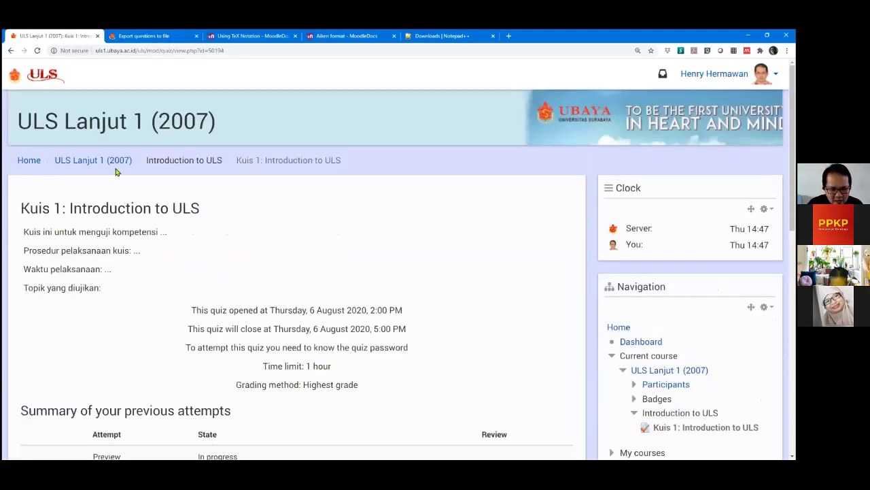
click(112, 166)
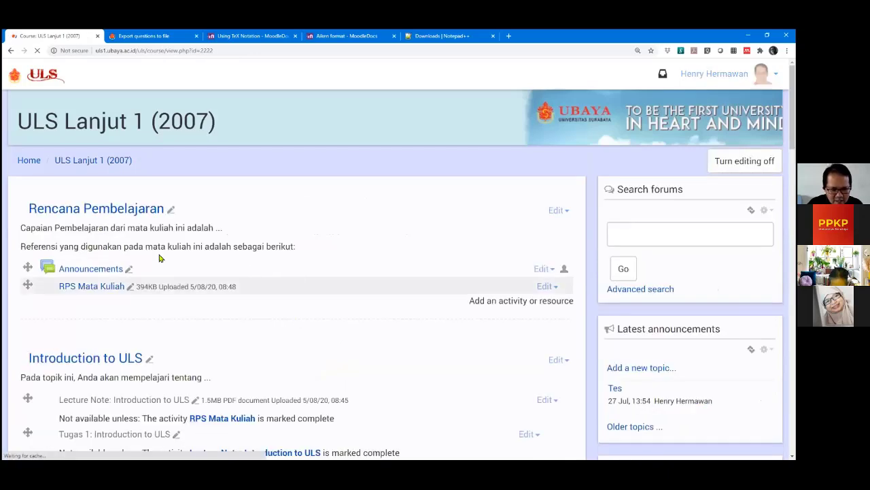
Dismiss the advertisement banner covering the Introduction to ULS activities.
scroll(129, 175, down, 4)
scroll(72, 255, down, 2)
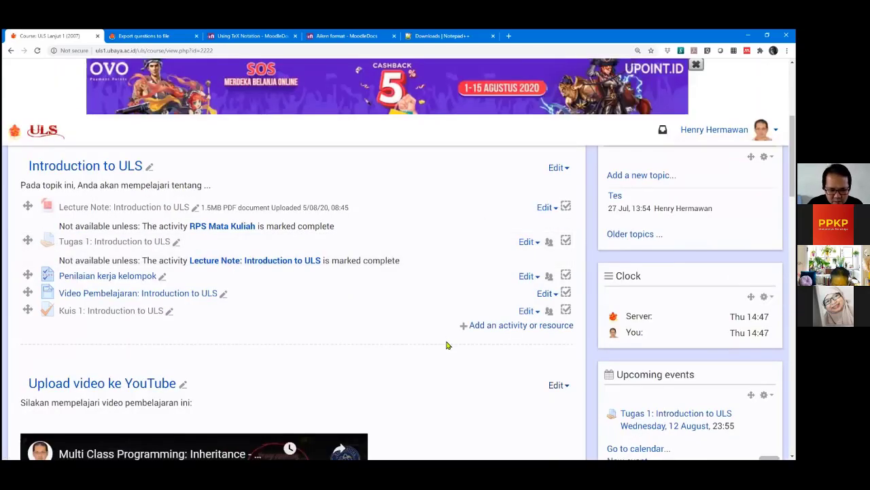
scroll(463, 306, down, 3)
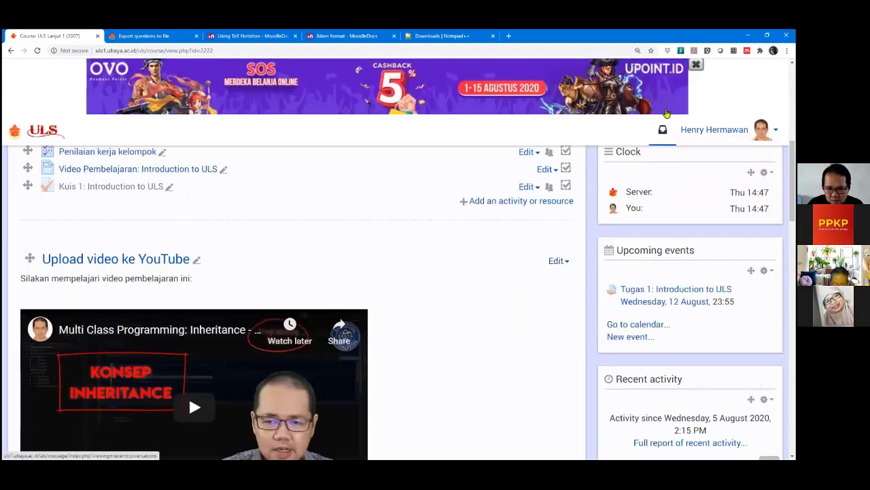
click(691, 67)
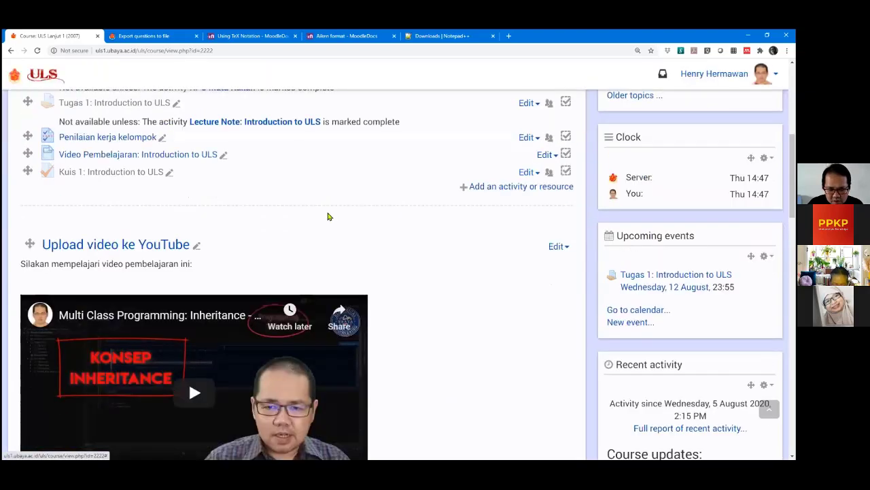
scroll(319, 225, up, 2)
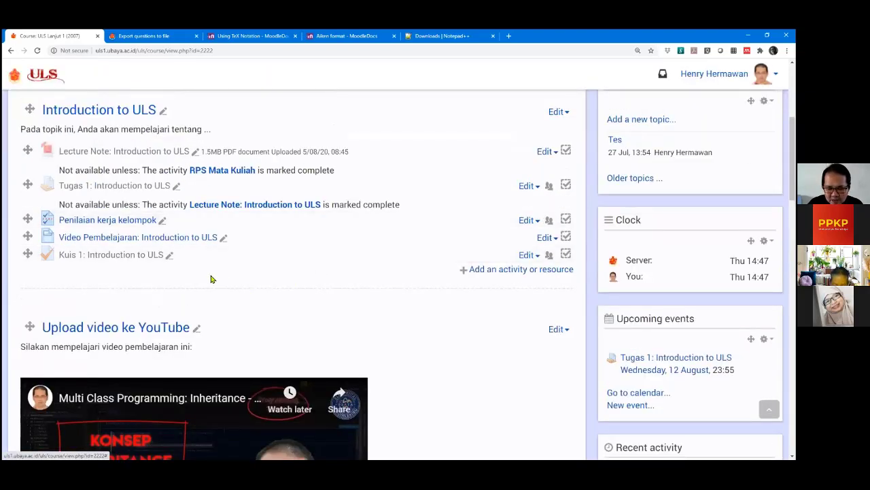
scroll(182, 238, up, 1)
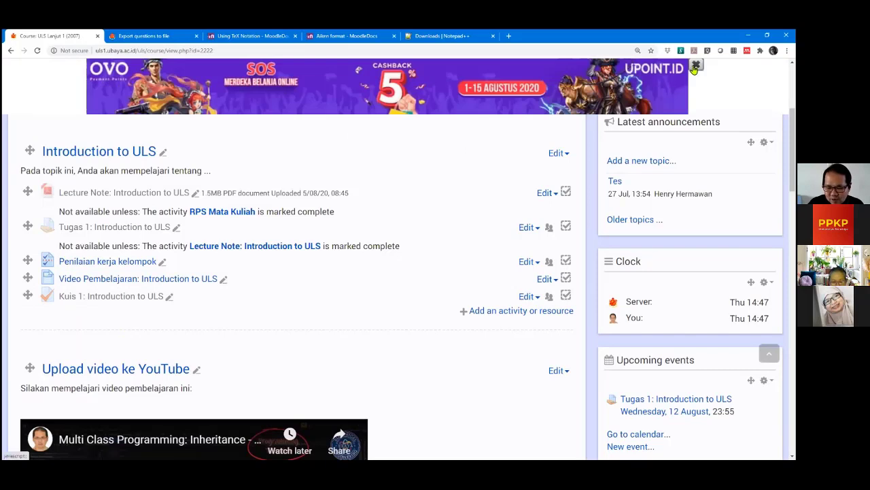
click(695, 67)
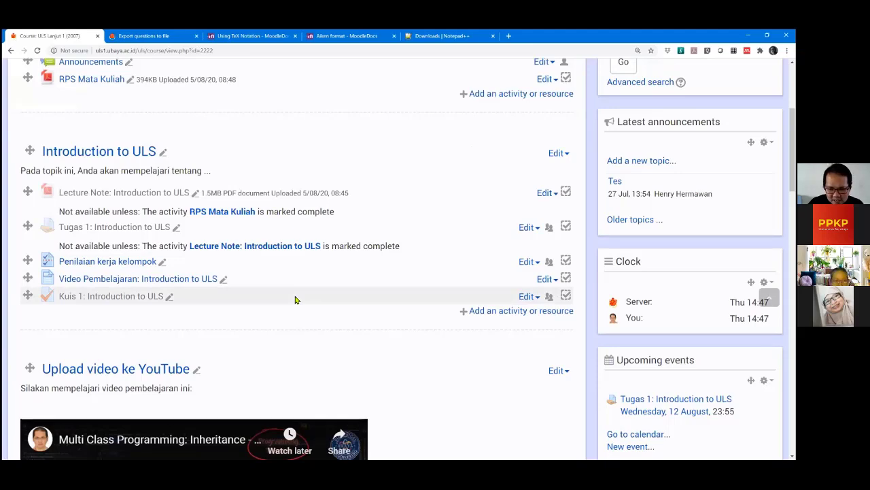
scroll(239, 307, up, 1)
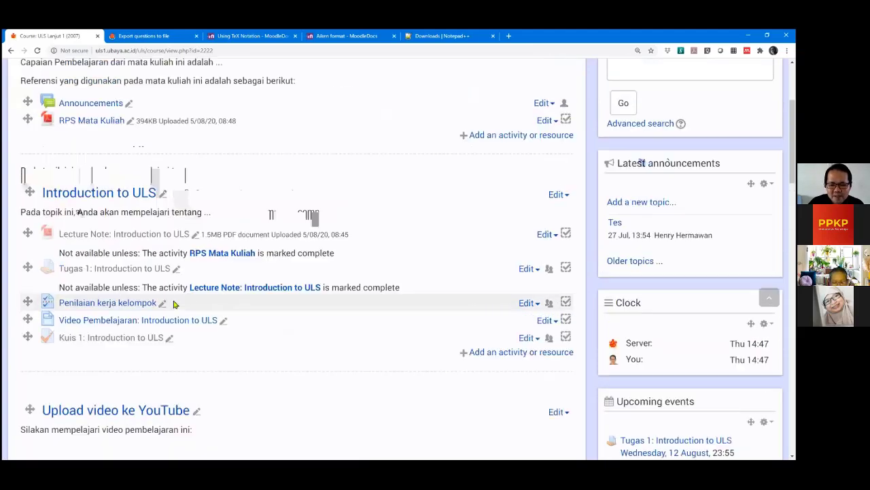
scroll(131, 314, down, 1)
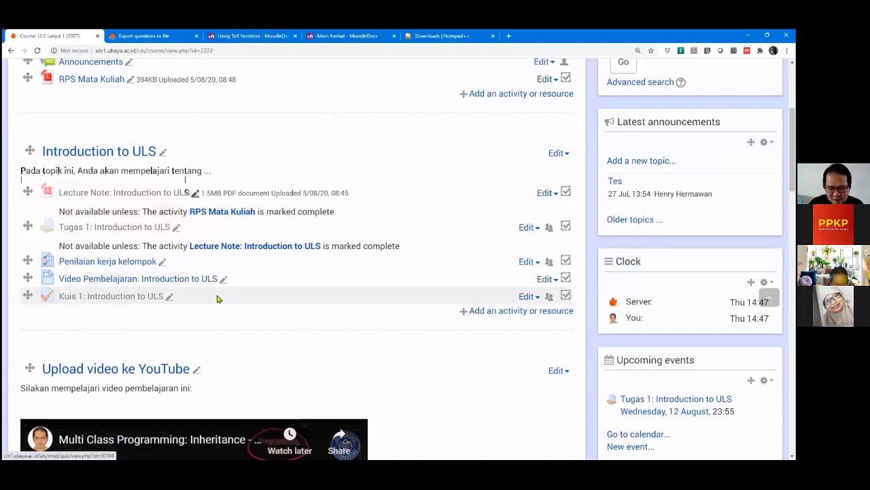
Duplicate Kuis 1: Introduction to ULS twice so the topic lists three copies.
click(530, 297)
scroll(527, 297, down, 1)
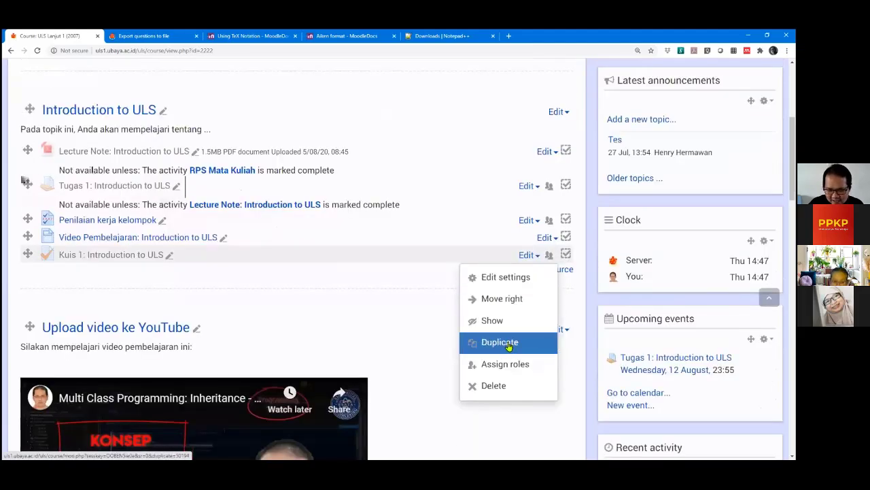
click(509, 346)
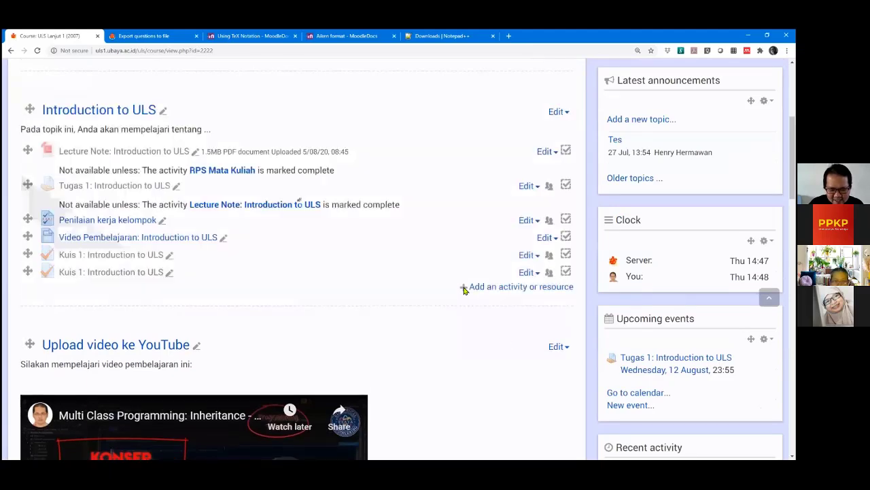
scroll(195, 264, down, 2)
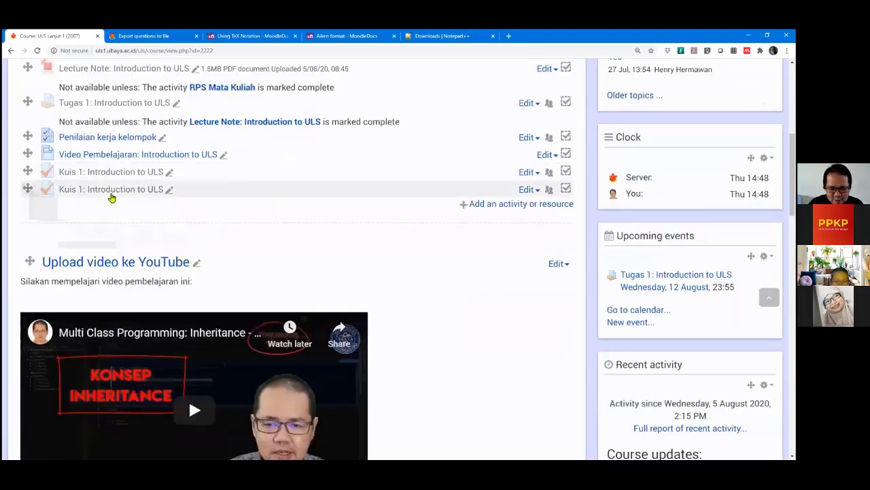
click(523, 191)
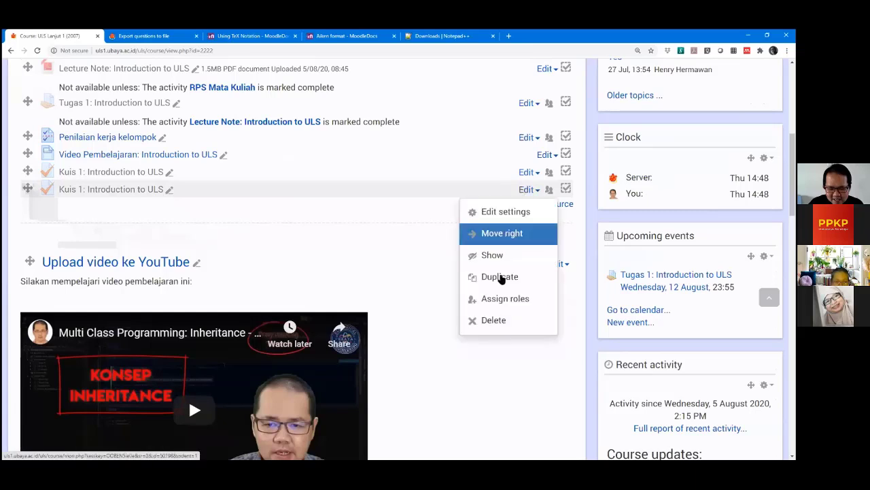
click(501, 280)
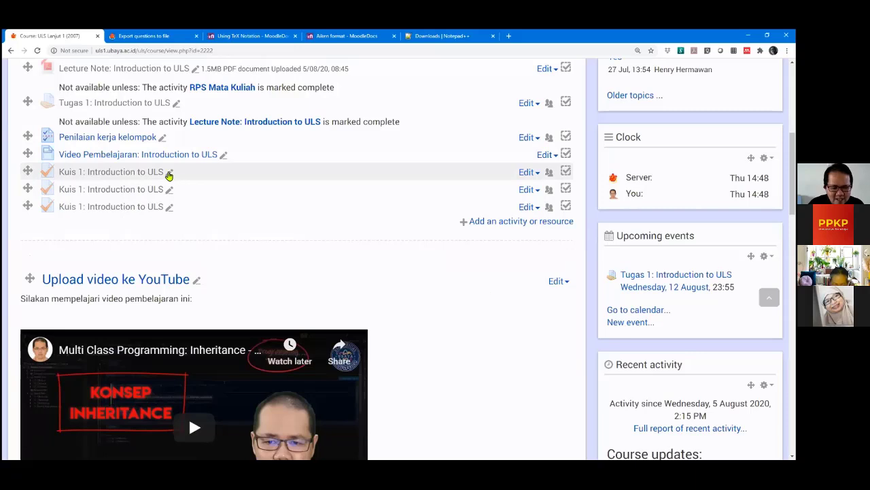
click(169, 173)
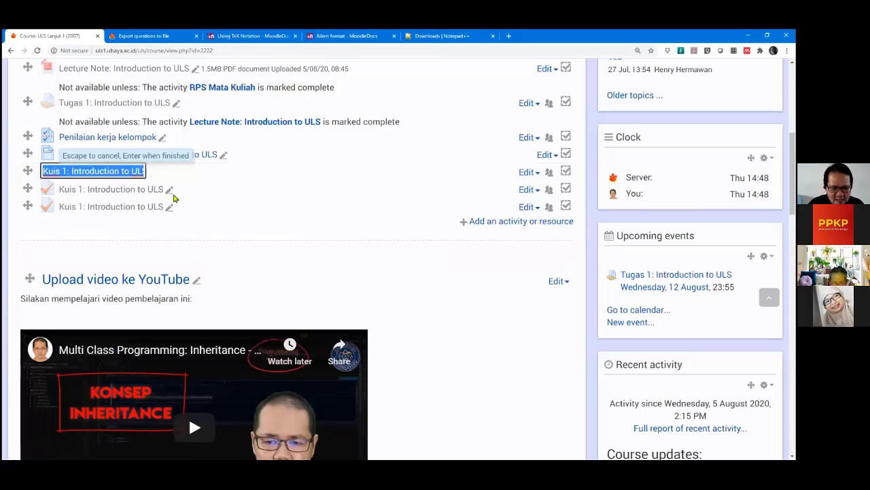
Rename the first Kuis 1 copy to end in (KP-A), correcting the initial (KP-1).
click(129, 171)
key(End)
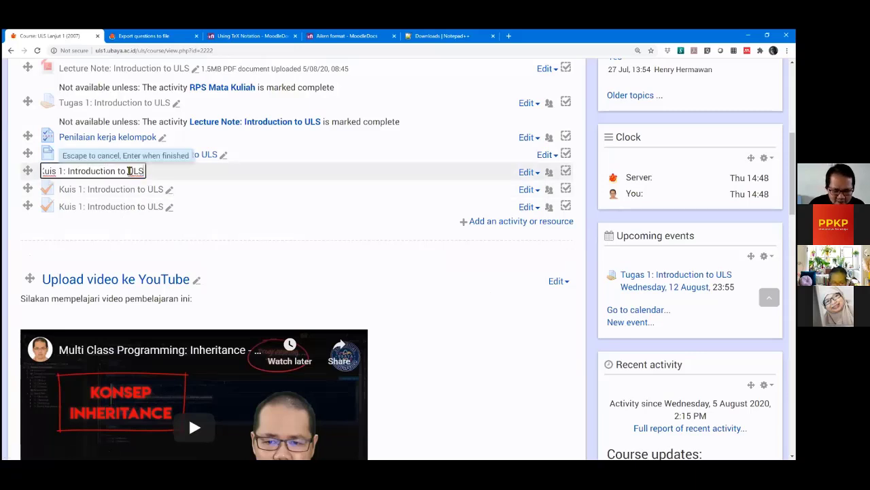
text((KP)
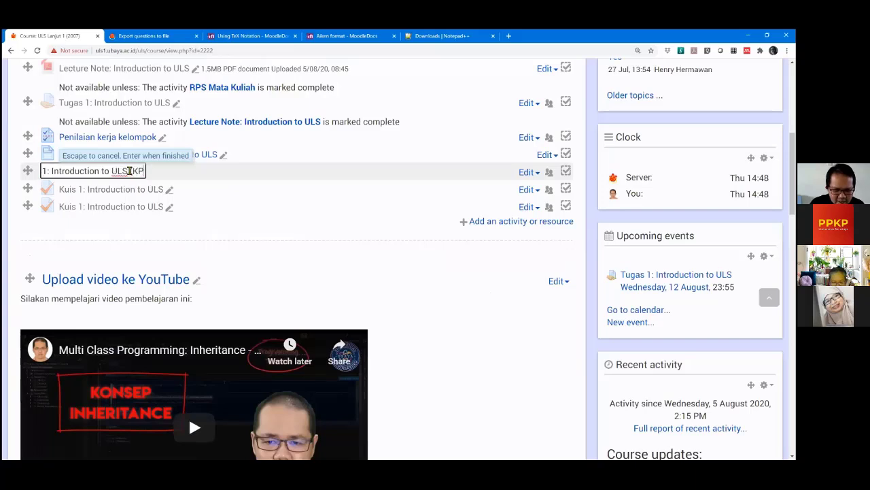
text(-1))
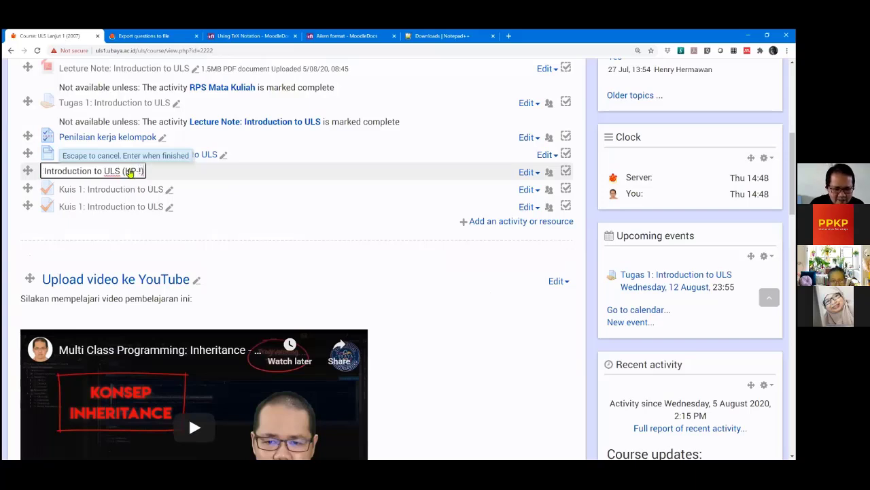
key(Return)
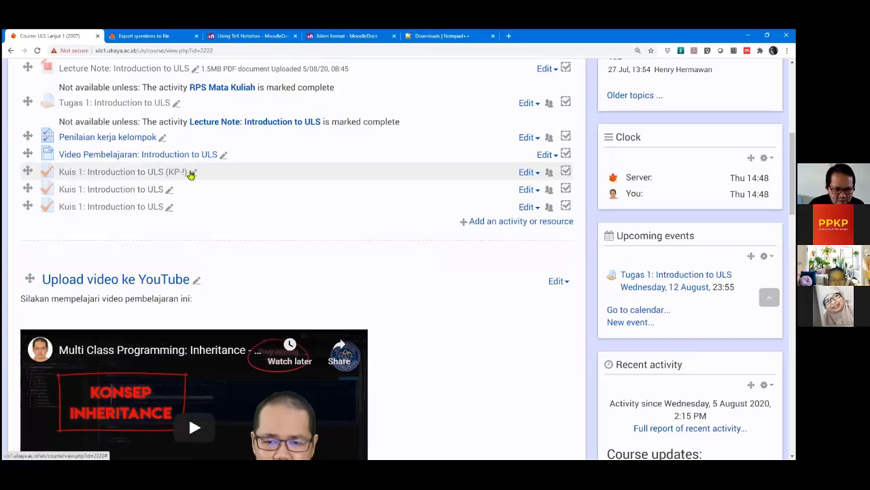
click(193, 173)
key(End)
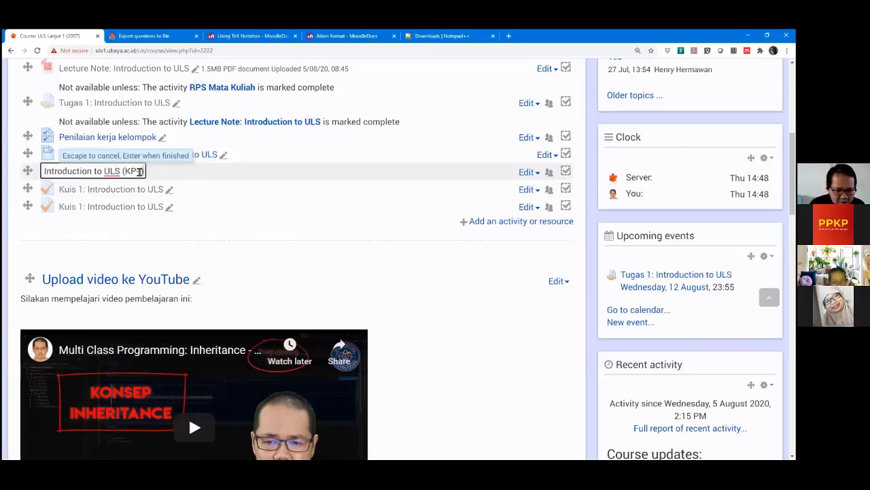
key(BackSpace)
text(A))
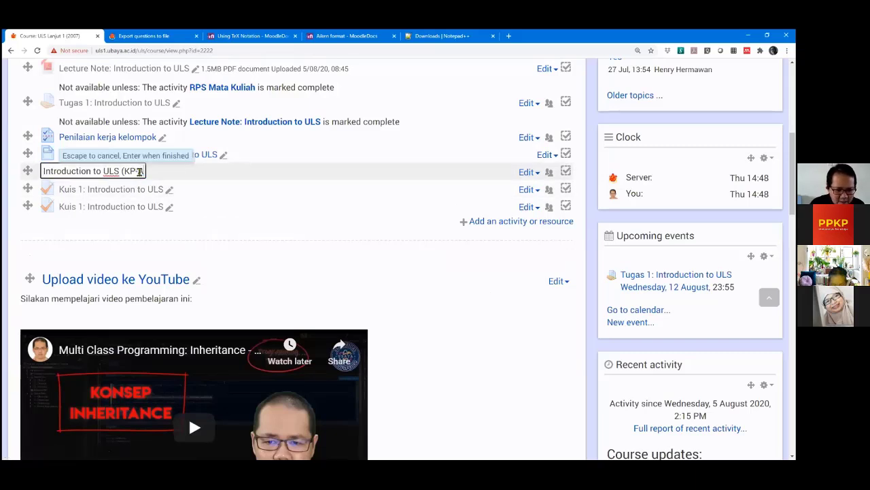
key(Return)
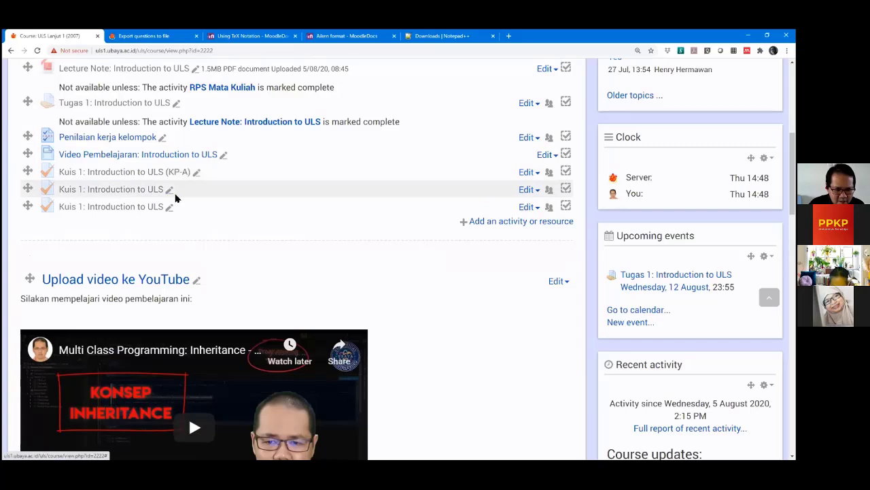
Append (KP-B) and (KP-C) to the names of the second and third copies.
click(169, 191)
key(End)
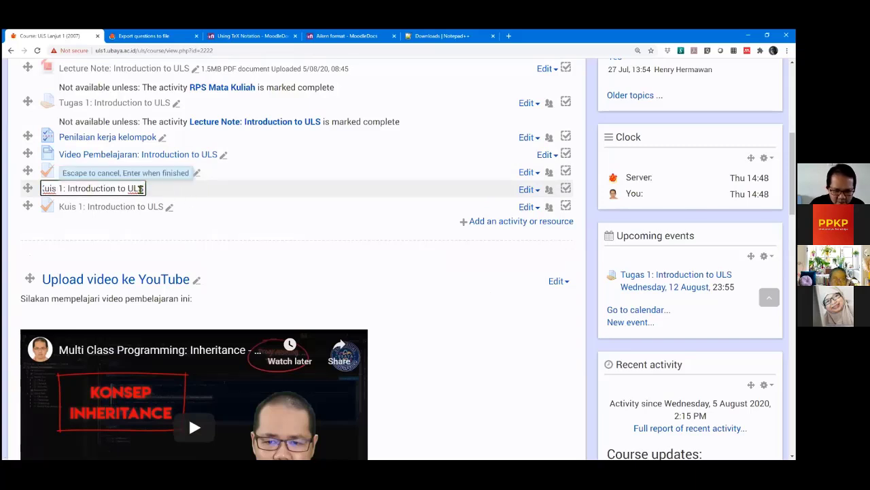
text((KP-)
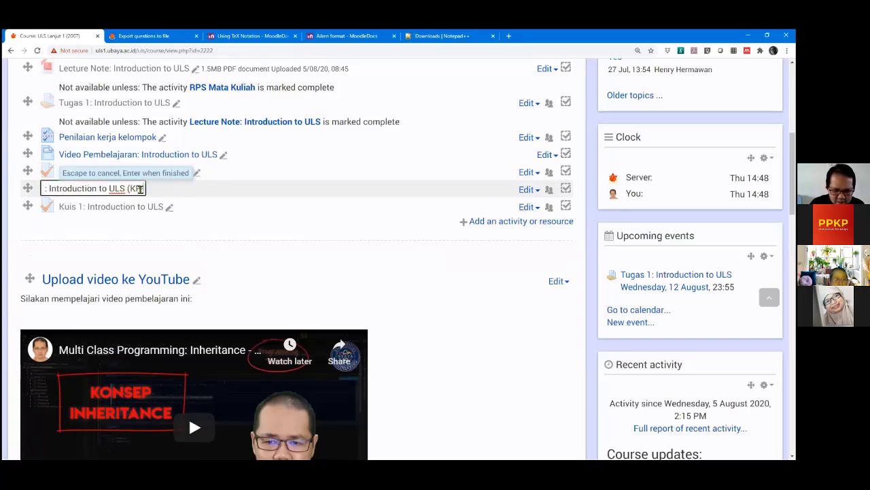
text(B)
key(Return)
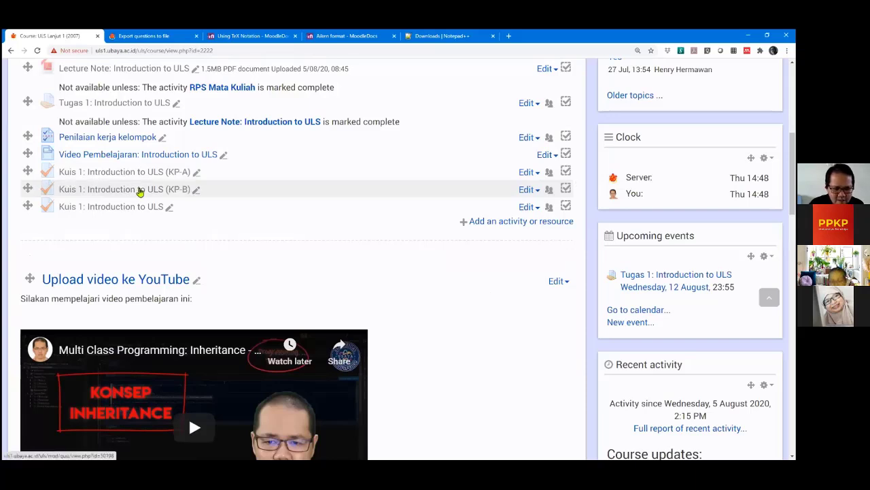
click(169, 207)
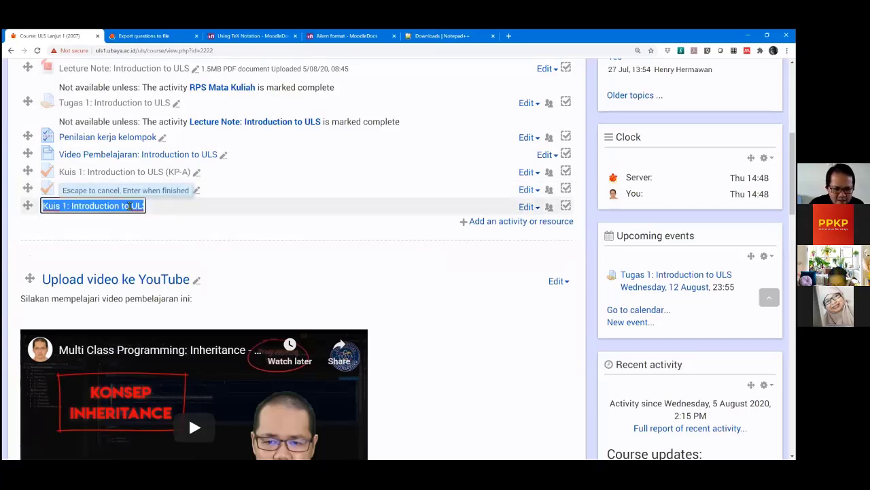
key(End)
text(()
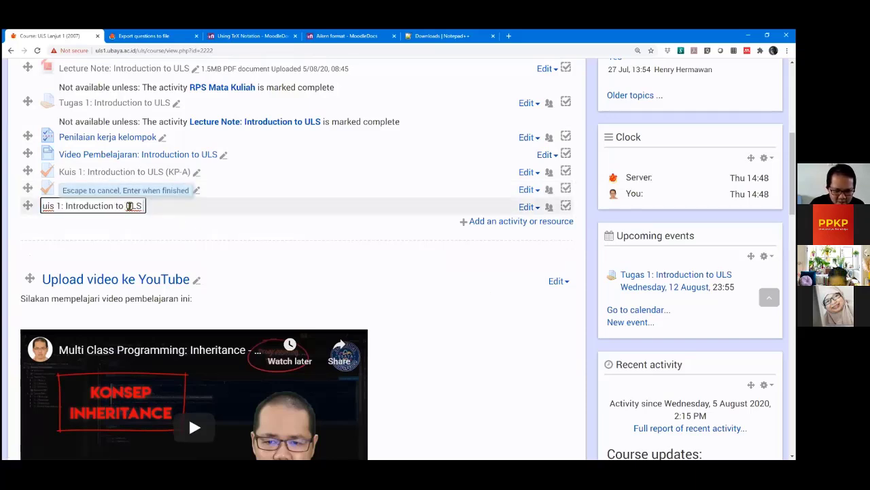
text(KP)
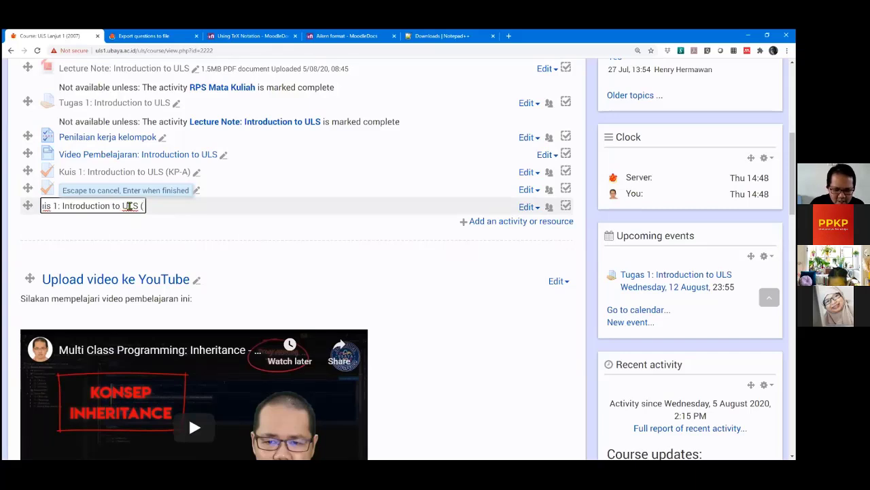
text(-C))
key(Return)
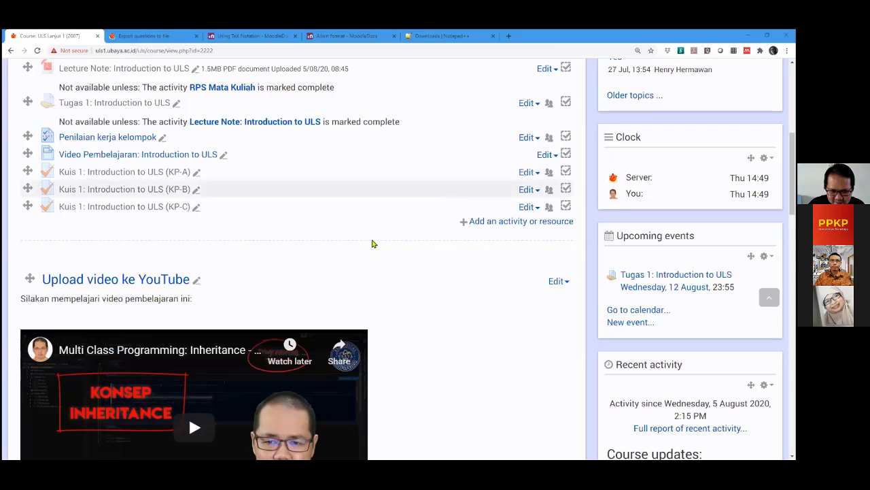
scroll(372, 238, down, 2)
scroll(378, 258, up, 3)
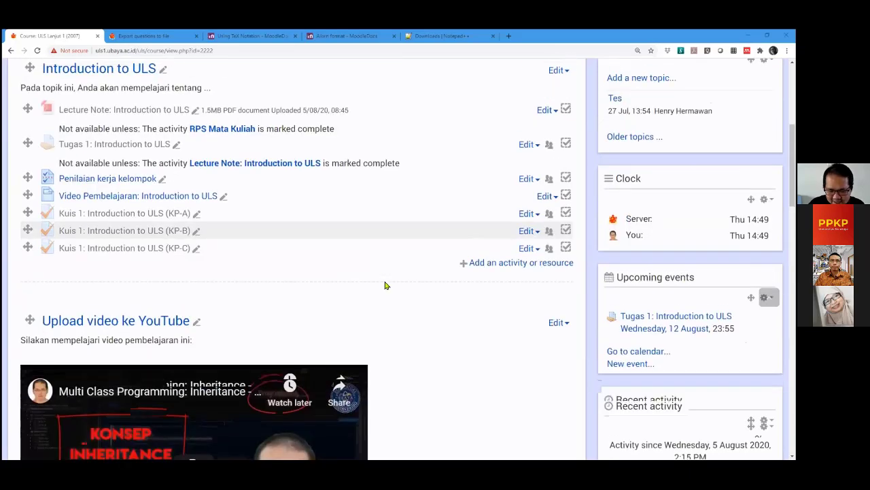
scroll(381, 265, up, 1)
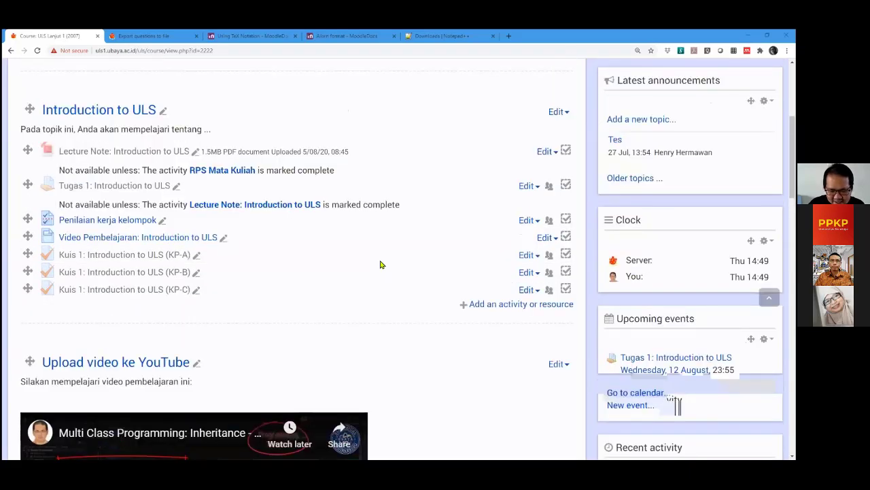
scroll(380, 263, down, 1)
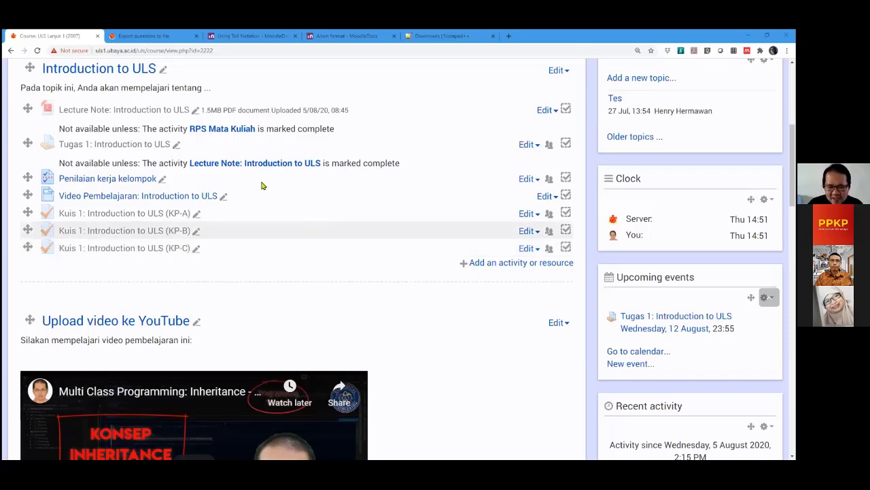
click(526, 215)
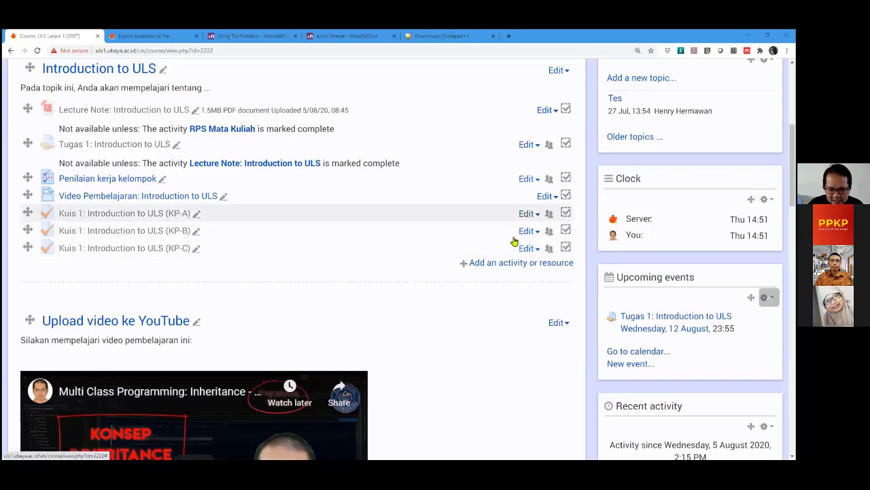
Review KP-A's timing (6 August 2020, 14:00–17:00, one-hour limit), then open its user overrides.
click(514, 237)
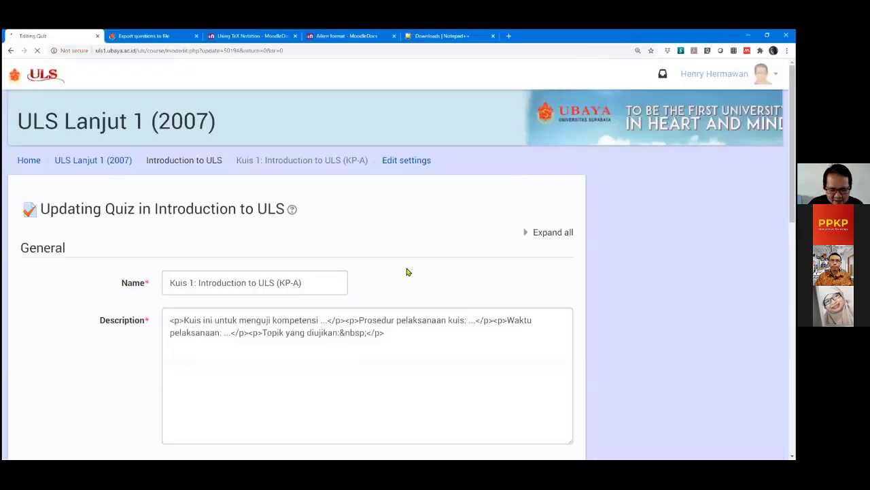
scroll(395, 273, down, 4)
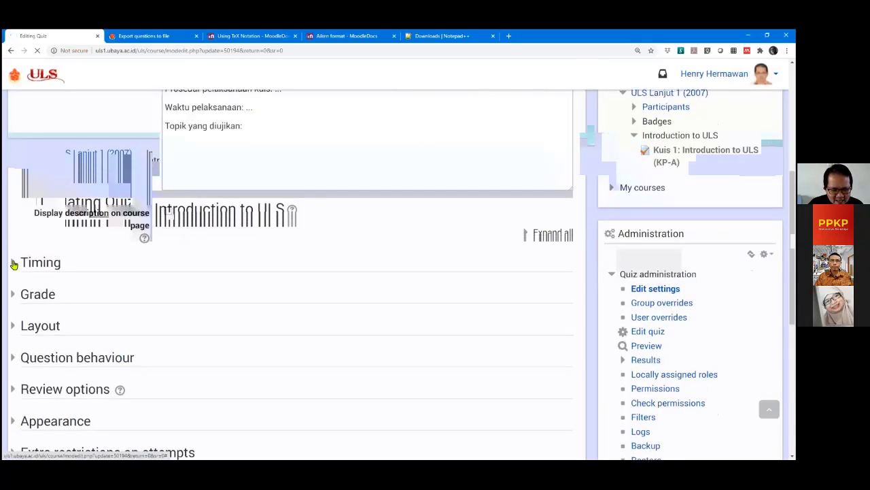
click(40, 263)
scroll(328, 326, down, 2)
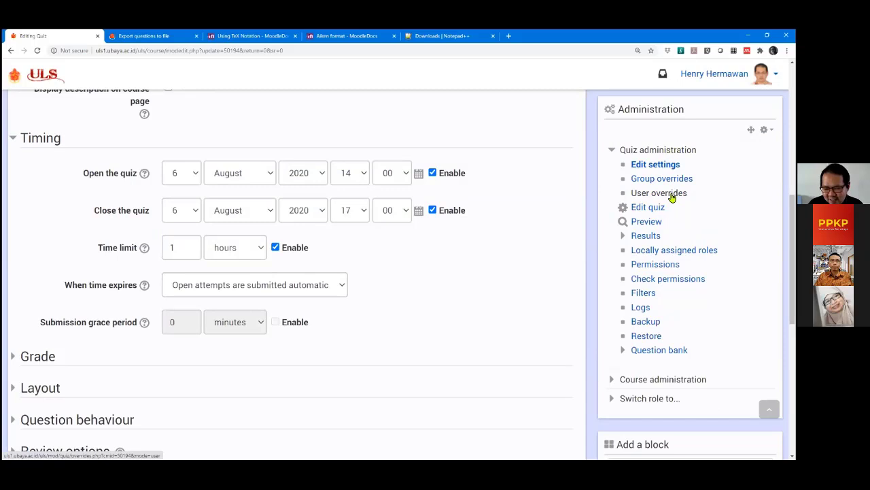
click(670, 195)
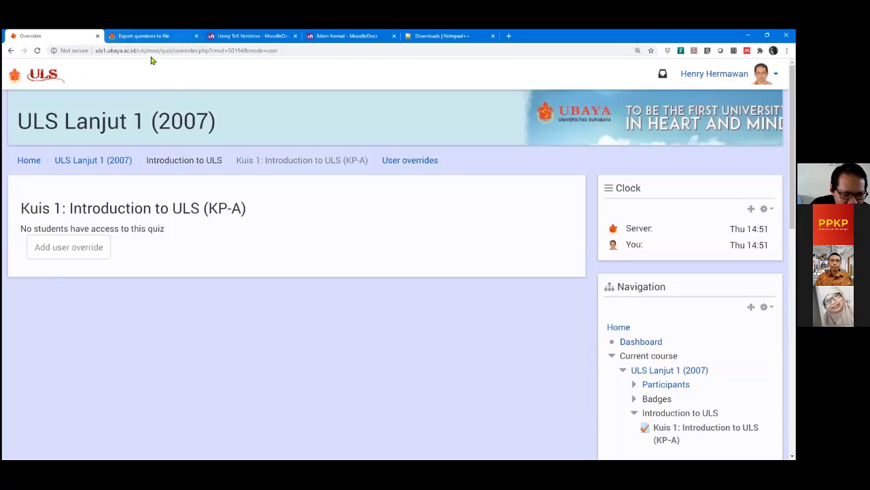
Open user overrides for the Ujian Akhir Semester Genap 2019/2020 quiz, leaving the unsaved export form.
click(89, 160)
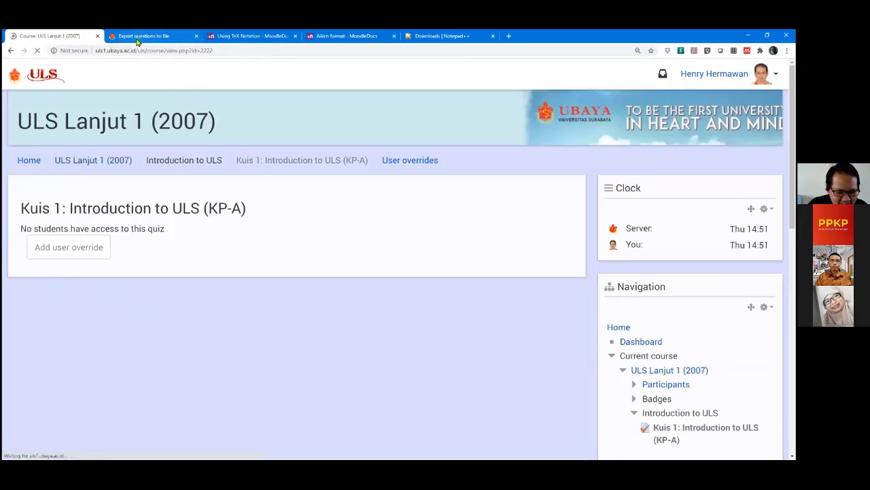
click(136, 41)
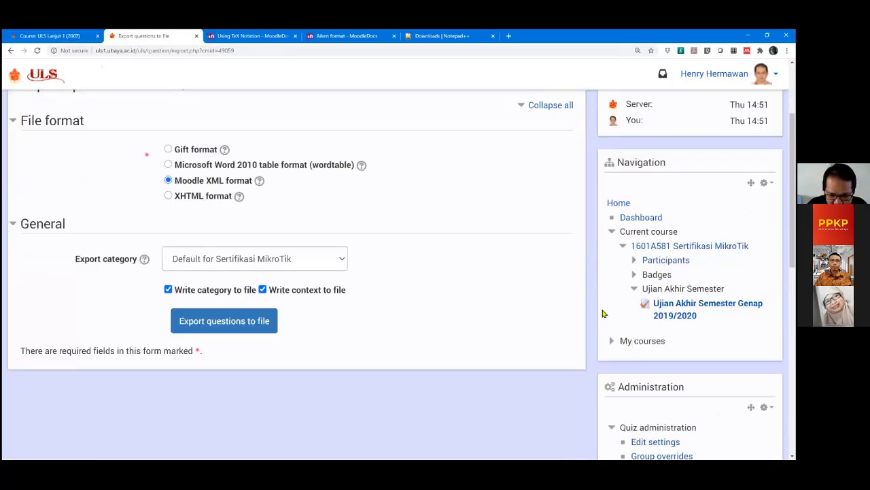
scroll(602, 312, down, 4)
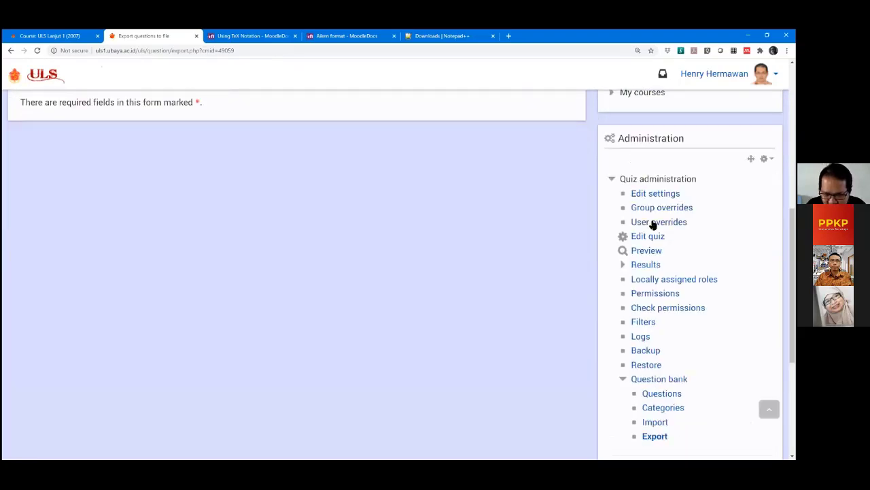
click(653, 223)
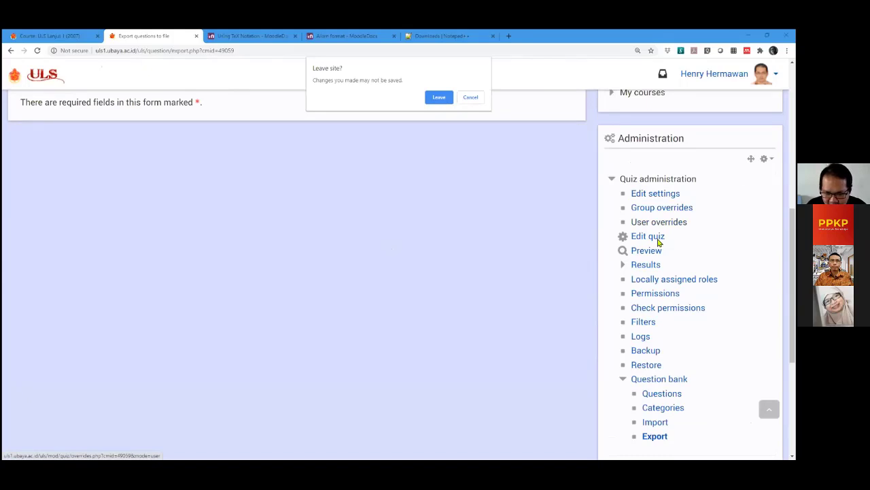
key(Return)
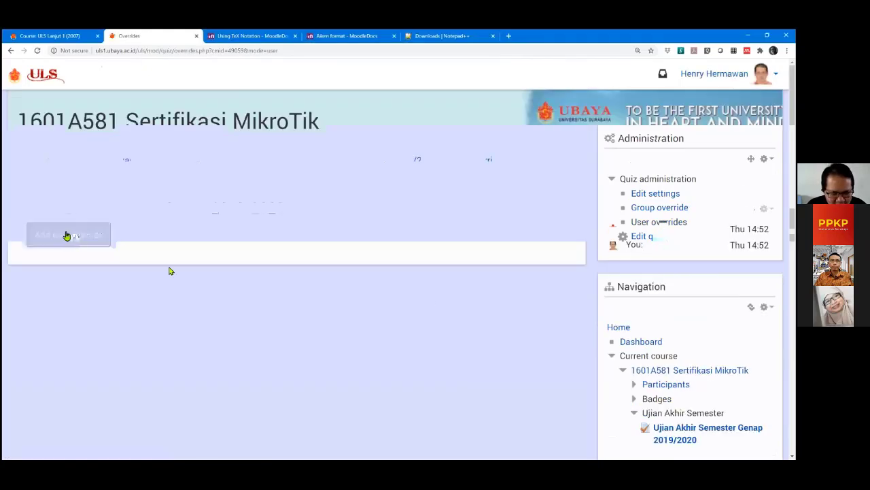
Add a user override for one student, reviewing the prefilled 22 June 10:30–11:34 window.
click(67, 235)
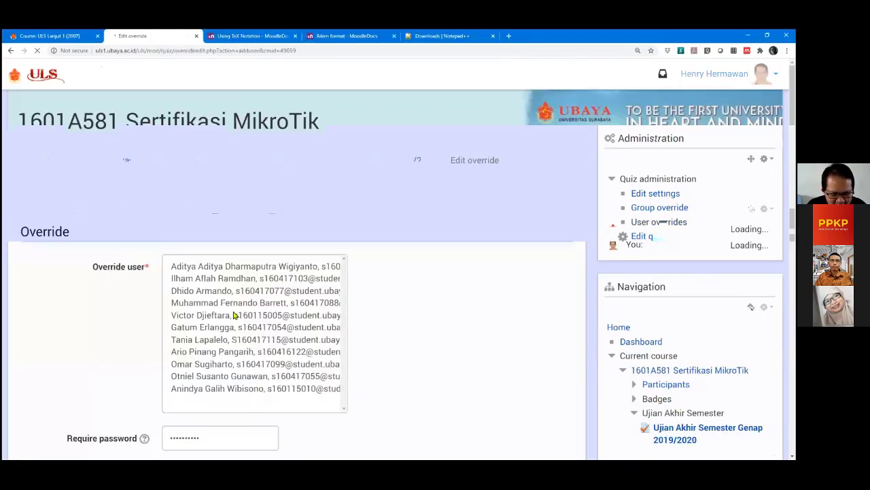
scroll(101, 234, down, 2)
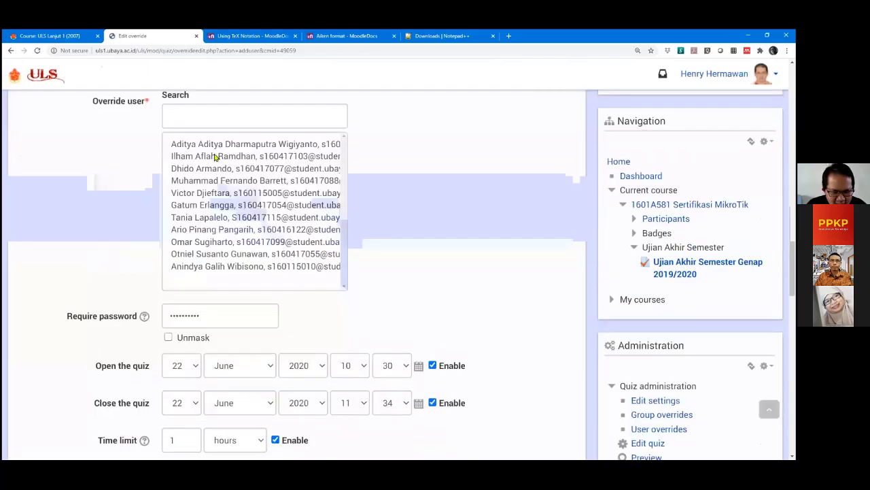
click(214, 158)
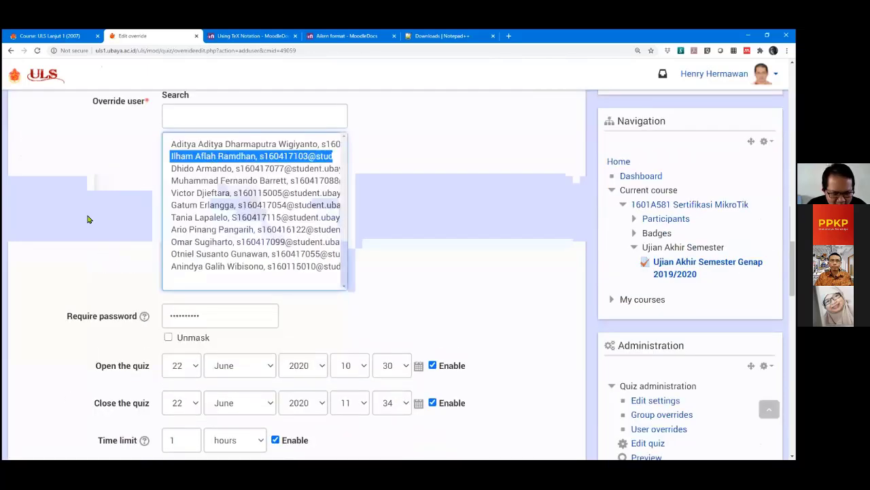
scroll(87, 219, down, 2)
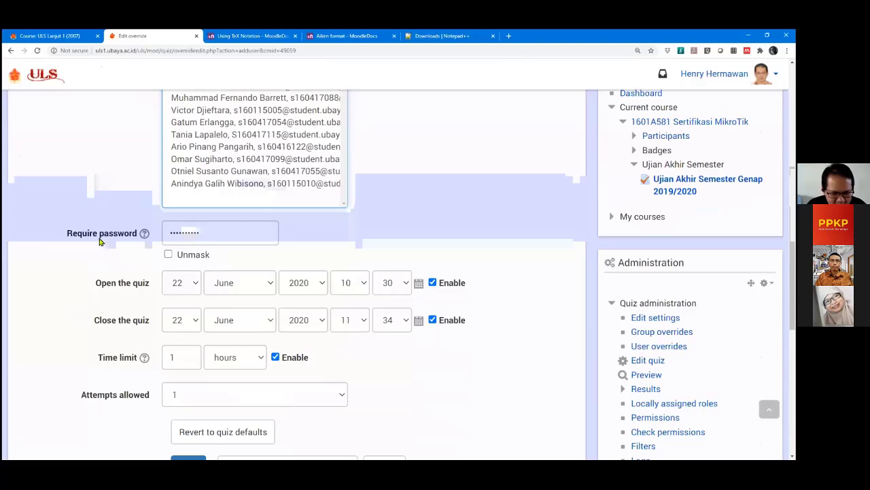
scroll(99, 241, down, 1)
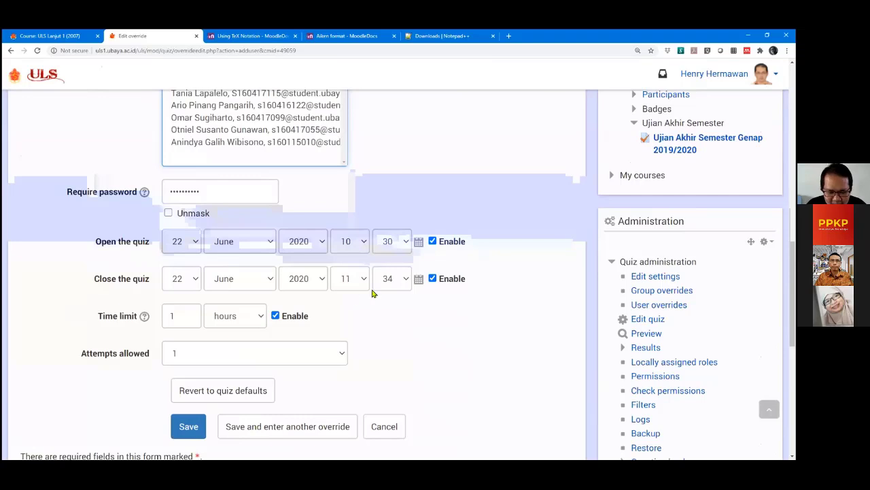
scroll(170, 350, down, 2)
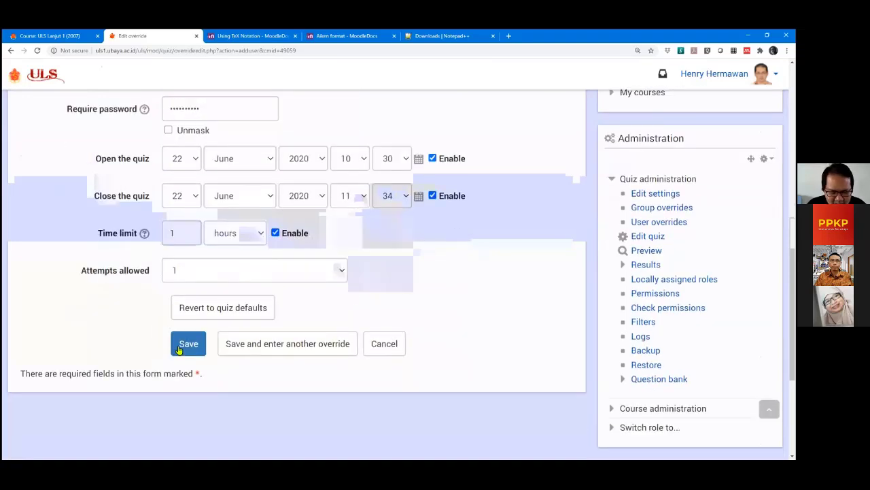
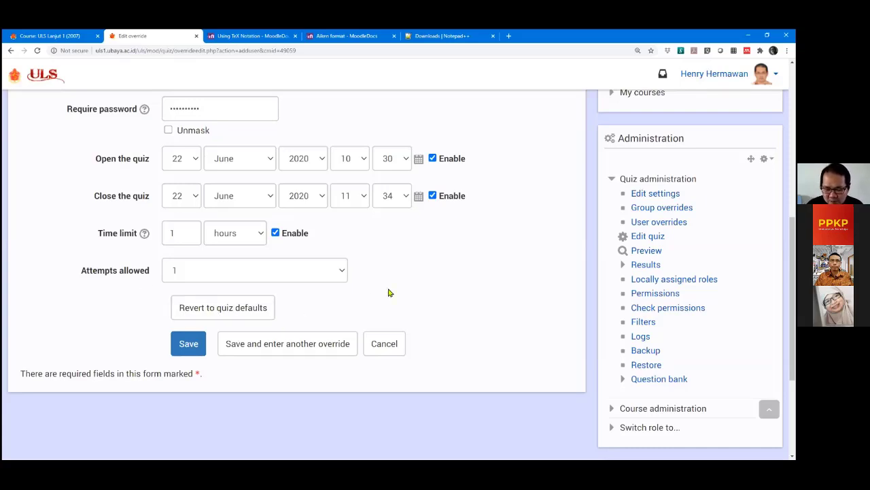
Pick a different student from the Override user participant list.
scroll(435, 276, up, 2)
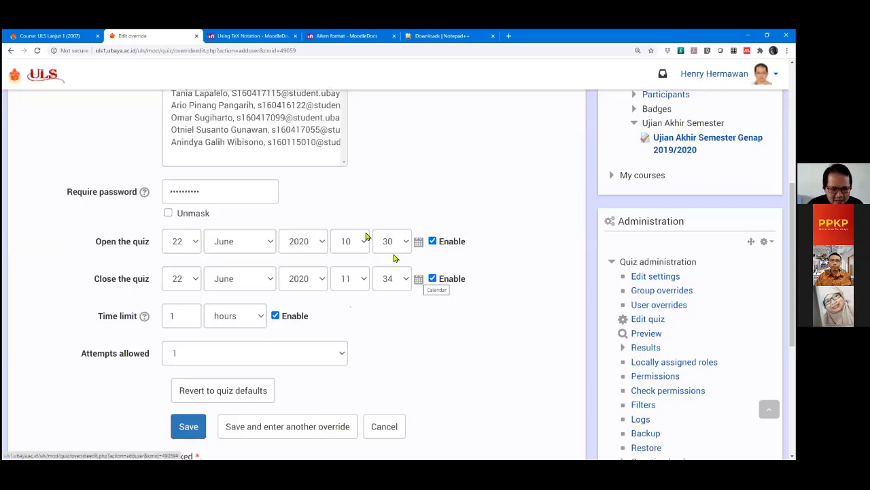
scroll(394, 255, up, 3)
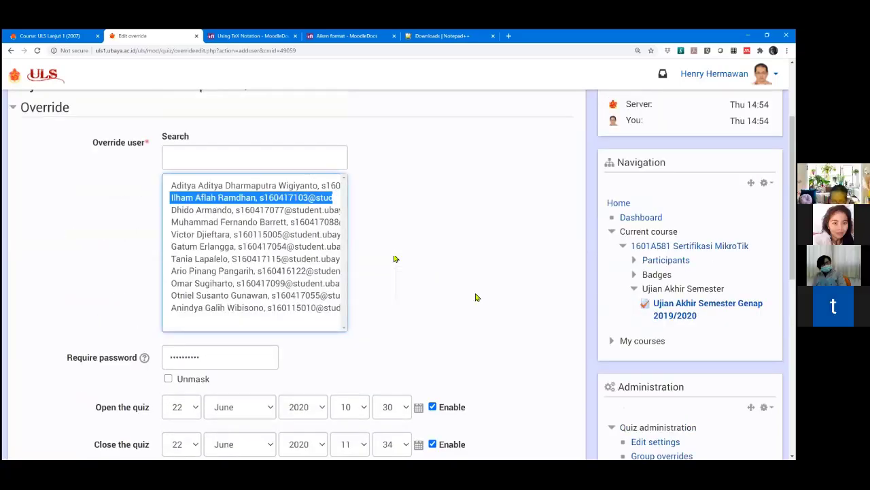
scroll(298, 153, down, 3)
scroll(293, 151, up, 2)
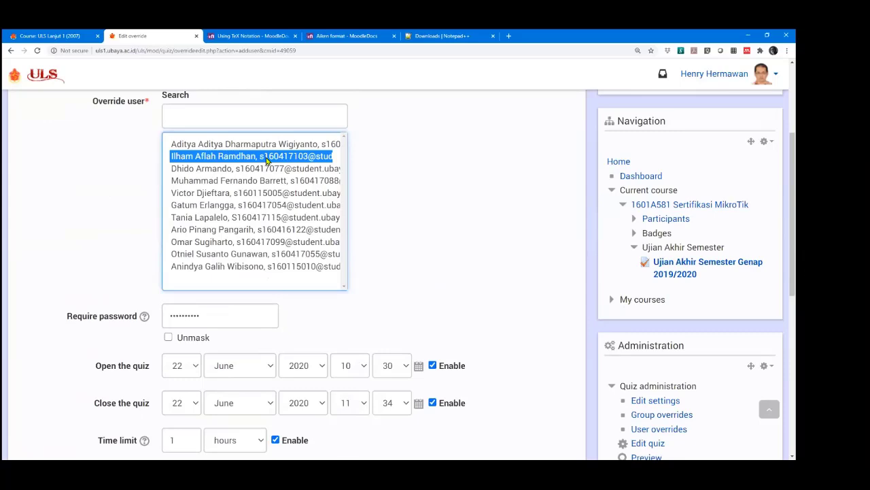
scroll(476, 224, down, 1)
scroll(475, 225, down, 1)
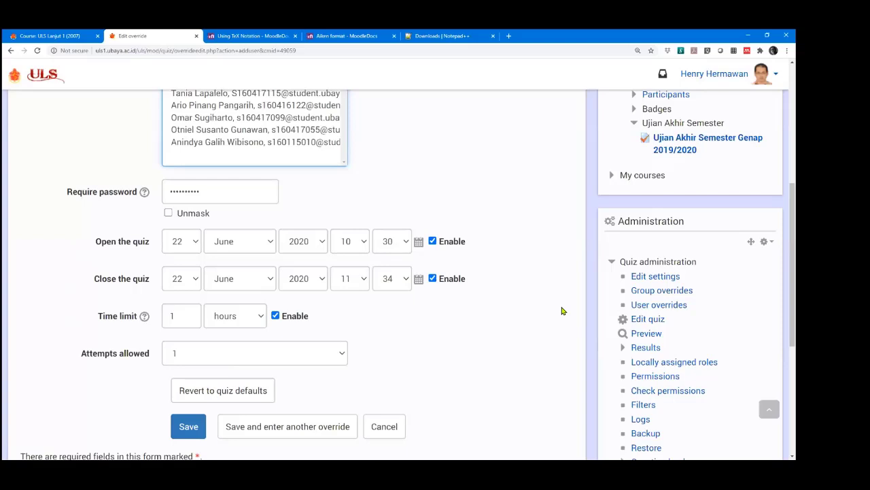
scroll(553, 305, up, 1)
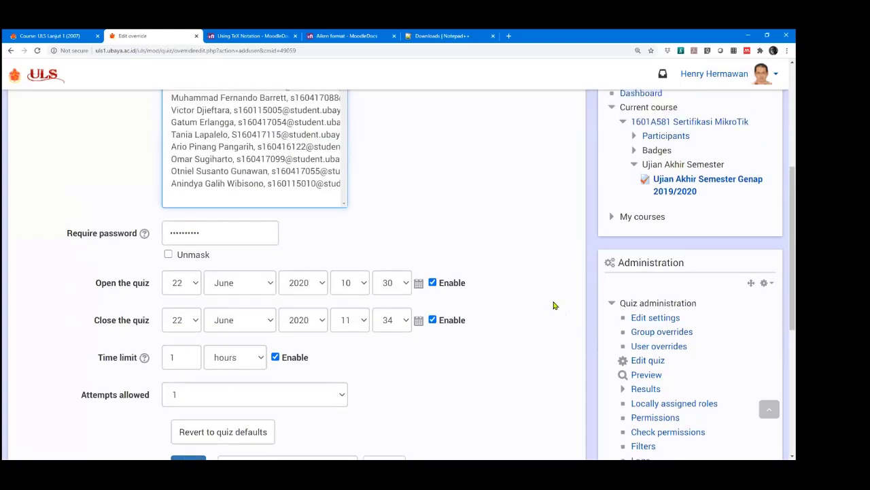
scroll(554, 305, down, 1)
scroll(554, 306, up, 2)
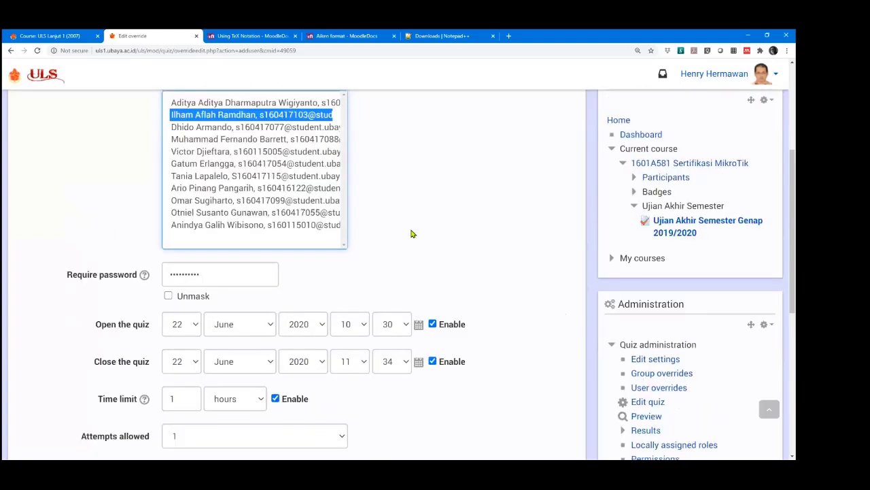
click(286, 106)
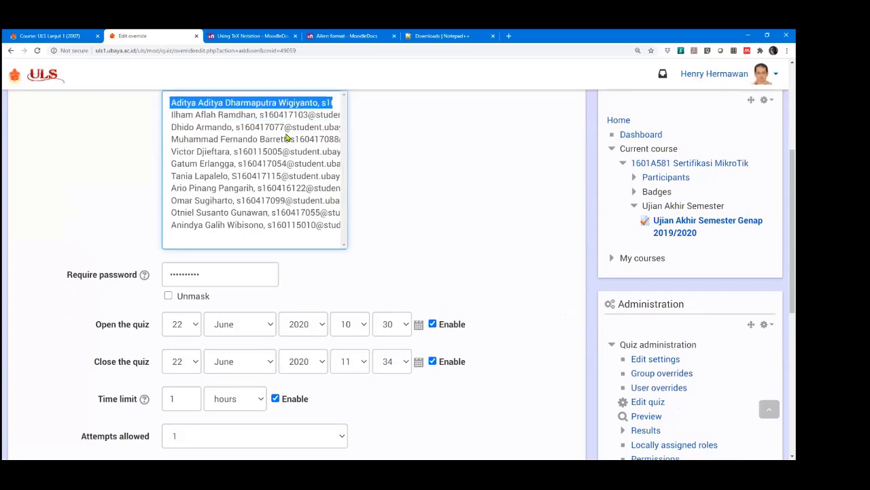
click(269, 225)
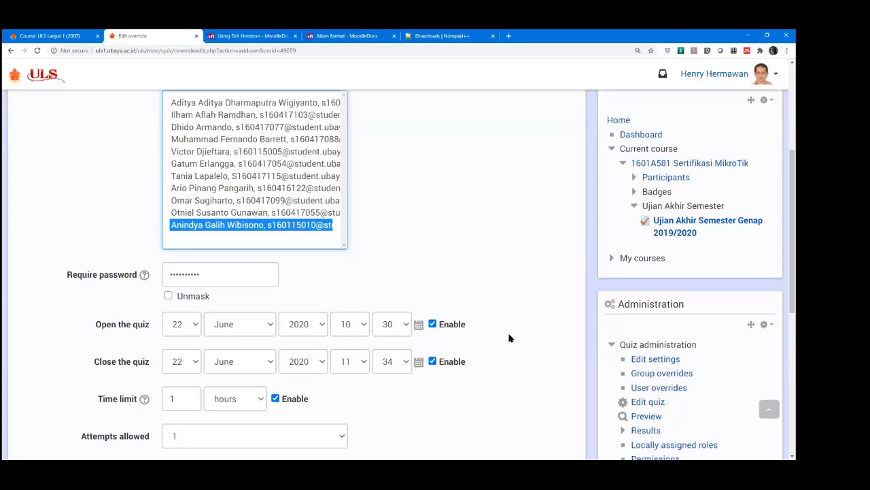
Try several other students, settle on the chosen one, and scroll down to the form buttons.
click(269, 214)
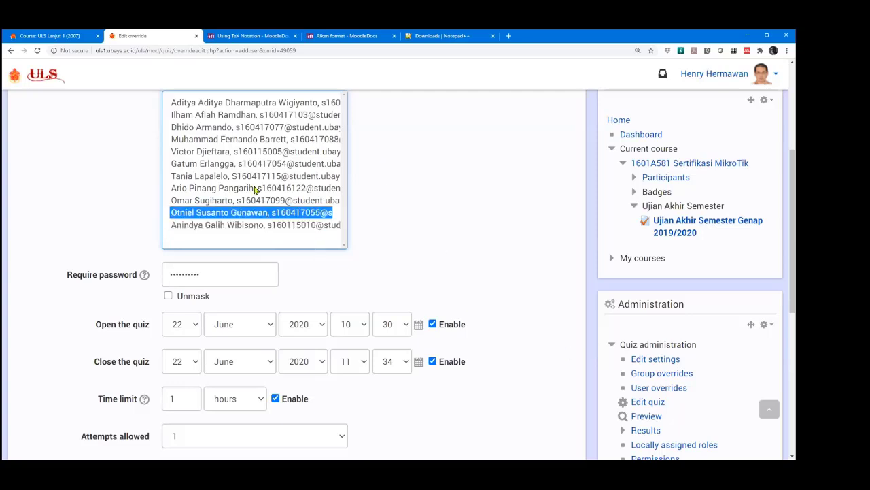
click(258, 189)
click(252, 200)
click(257, 190)
click(263, 152)
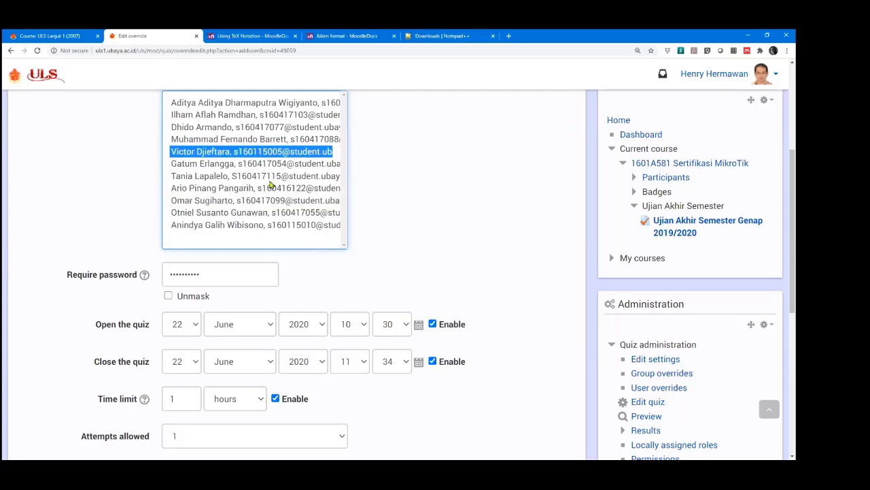
click(269, 191)
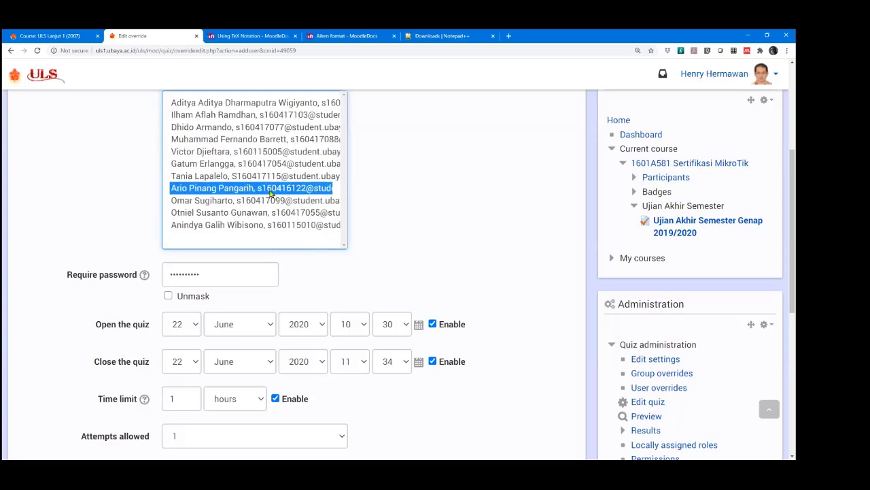
click(450, 203)
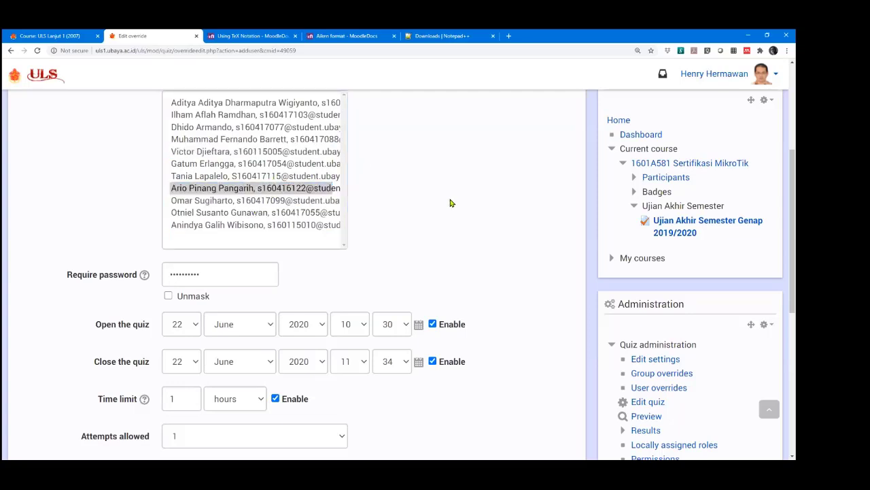
click(274, 189)
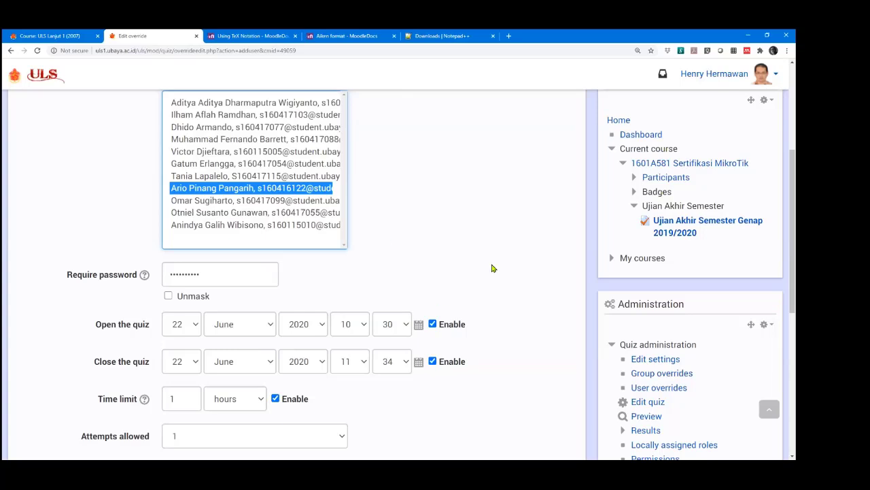
scroll(550, 296, down, 1)
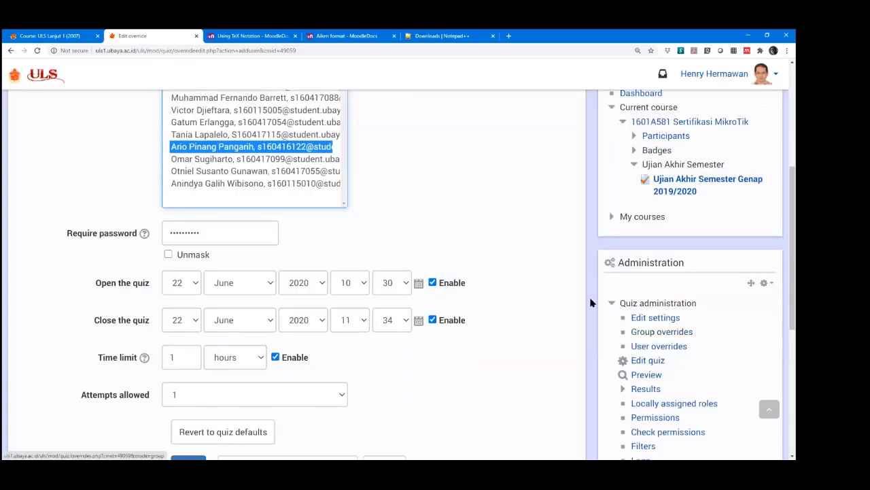
click(526, 219)
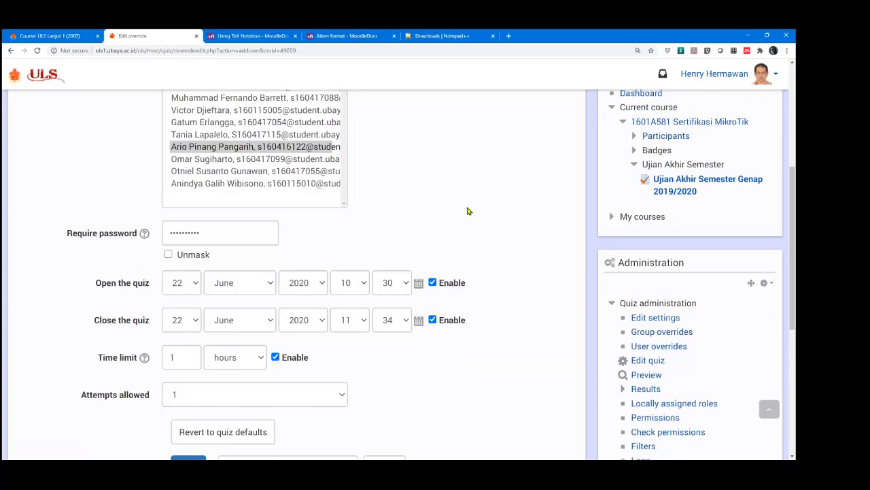
scroll(486, 215, down, 2)
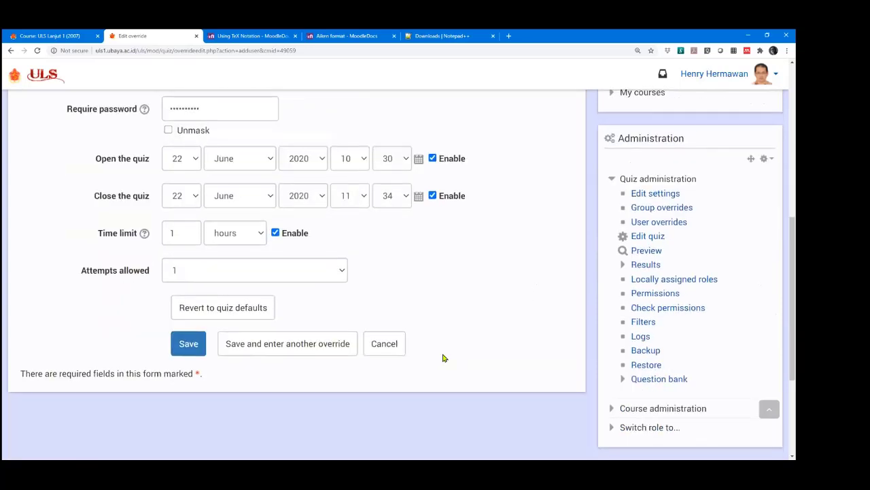
Cancel the override form unsaved and open the quiz's Grades report from Results.
click(394, 344)
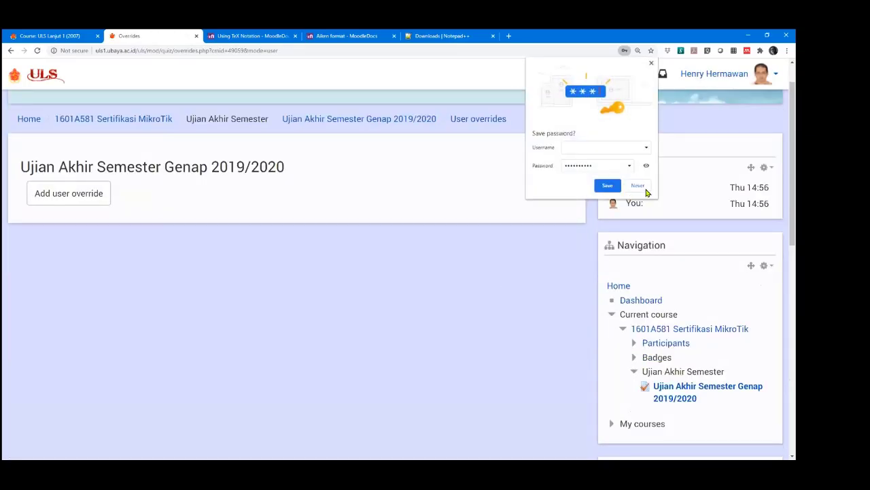
scroll(534, 315, down, 5)
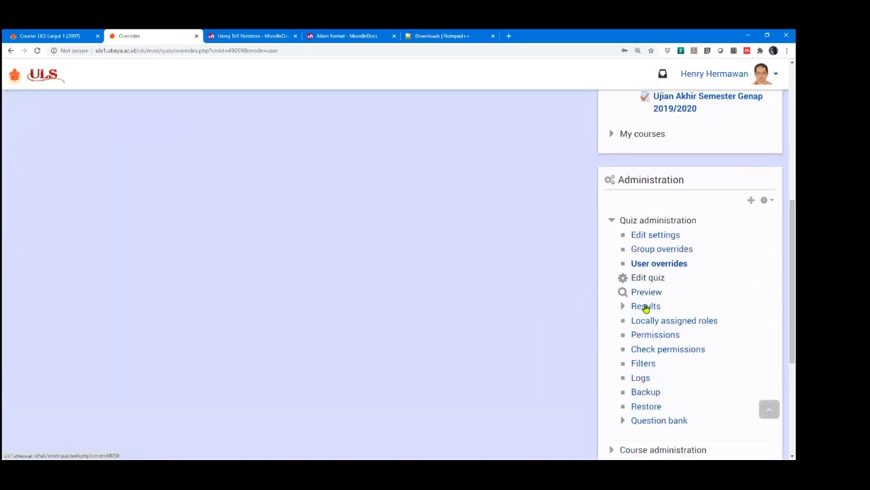
click(623, 307)
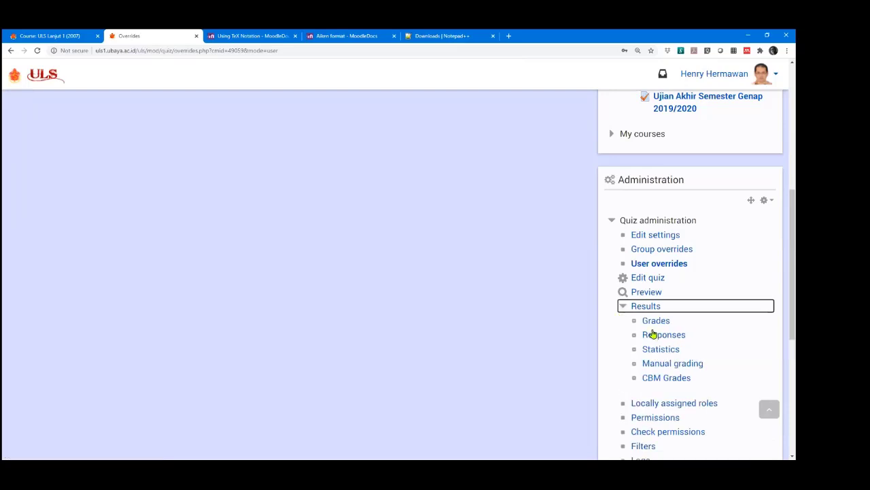
click(654, 322)
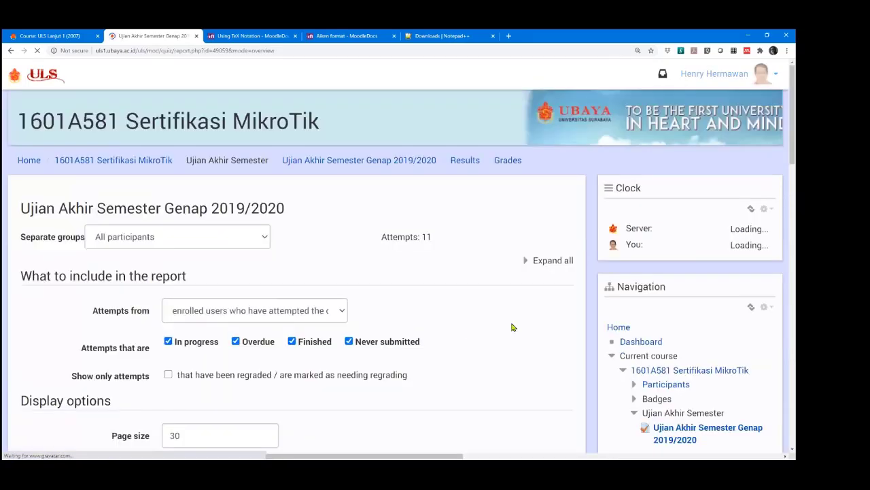
Switch from the attempts table to the CBM Grades report showing 11 attempts.
scroll(515, 328, down, 10)
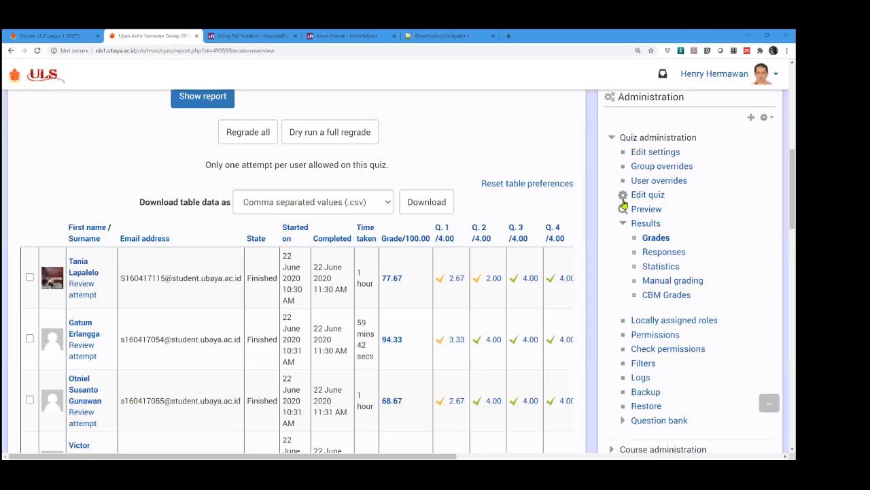
scroll(624, 208, down, 1)
scroll(624, 208, down, 2)
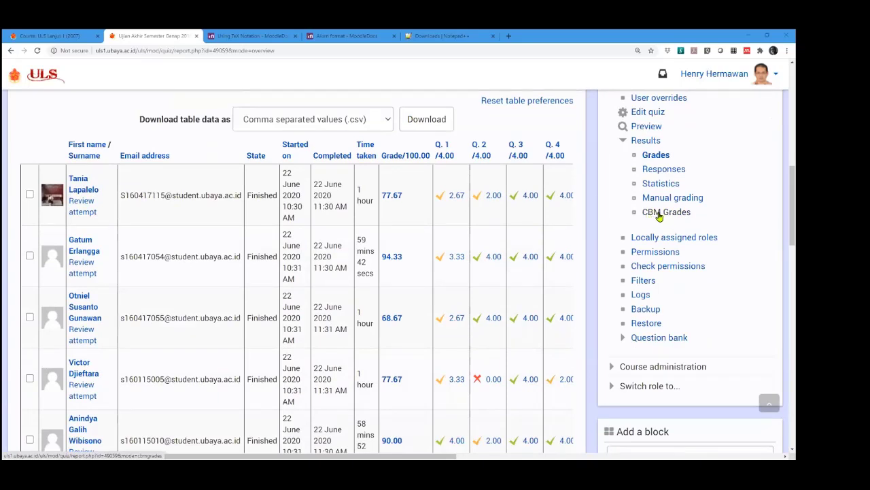
click(659, 214)
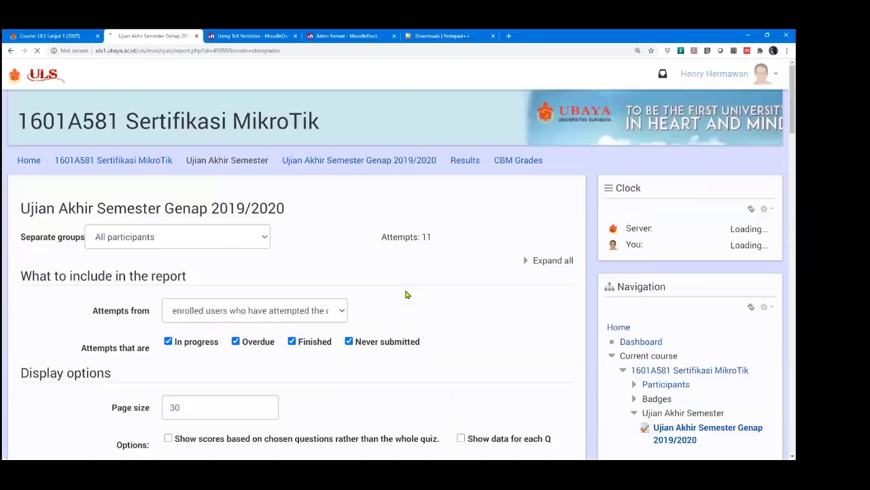
Review the CBM Grades table: 25 responses per attempt, mark totals like 77.7 and 94.3, and accuracy percentages.
scroll(472, 297, down, 8)
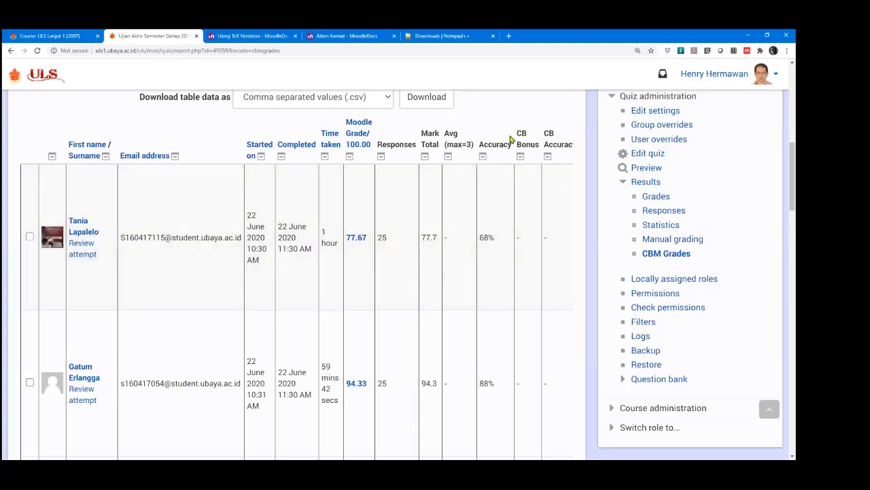
scroll(520, 140, down, 1)
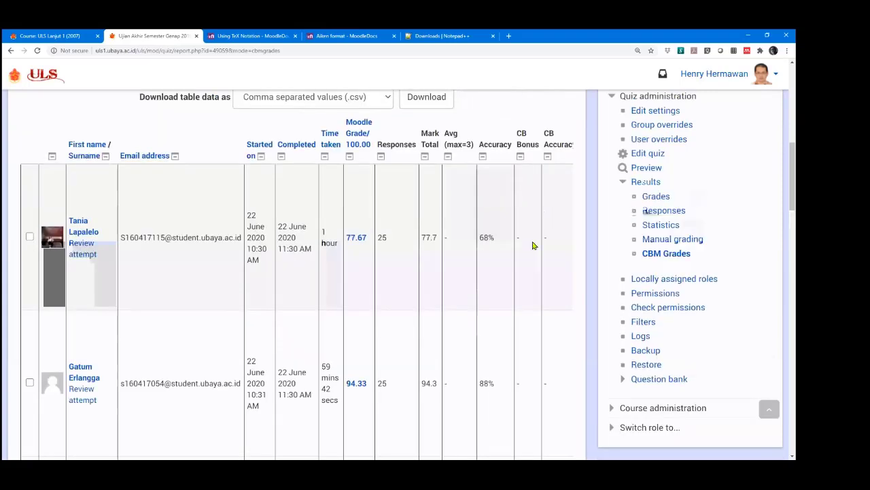
scroll(542, 208, up, 1)
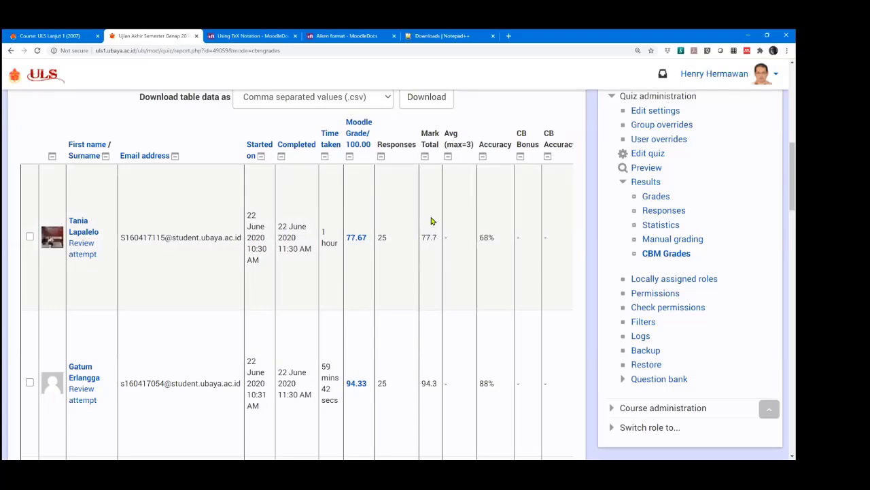
scroll(431, 221, down, 1)
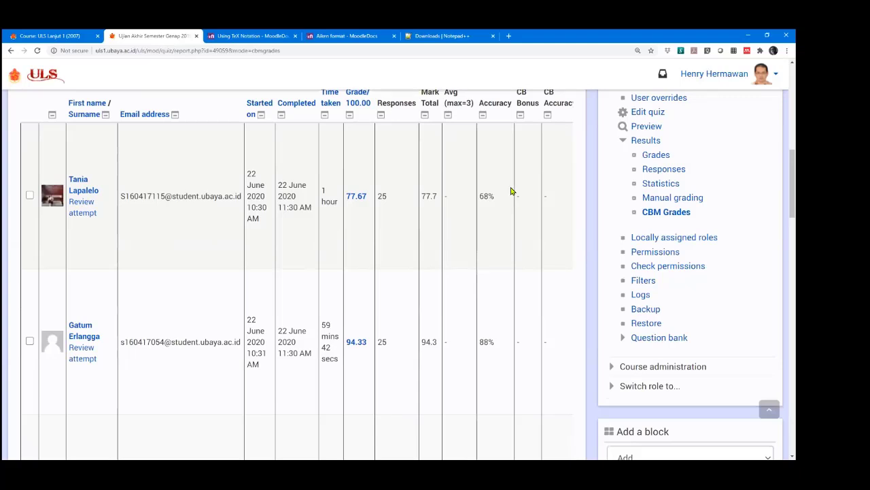
scroll(525, 221, down, 1)
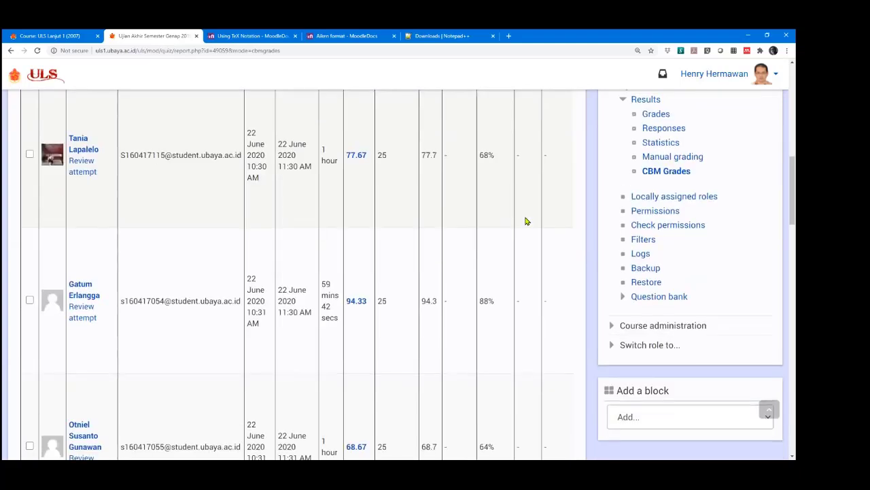
scroll(525, 221, up, 2)
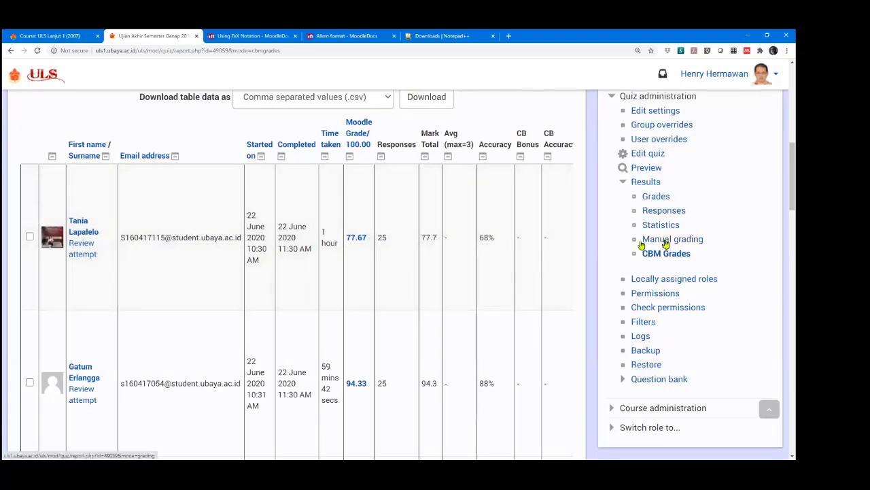
Open and reload the quiz's Manual grading report, confirming no questions need grading.
click(665, 240)
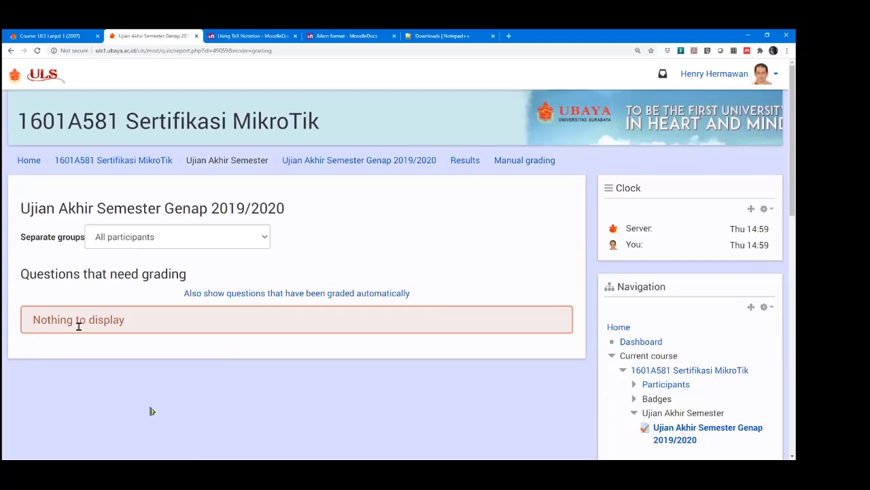
scroll(536, 369, down, 3)
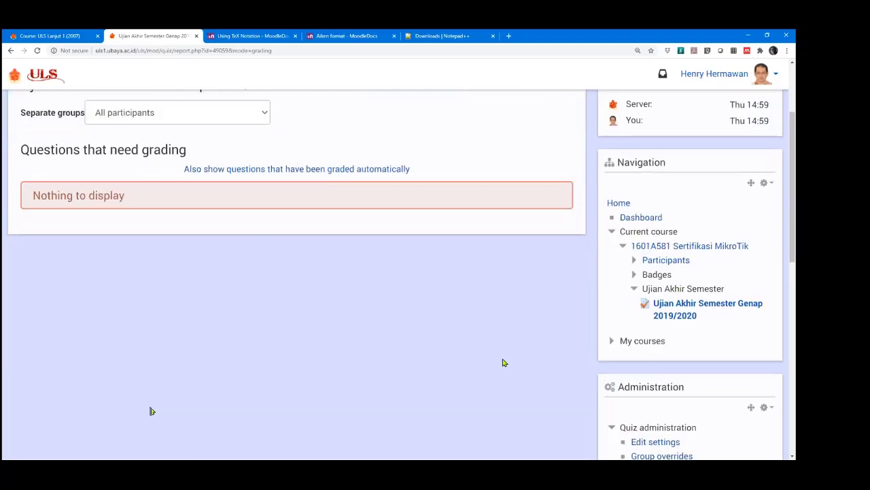
scroll(175, 295, up, 2)
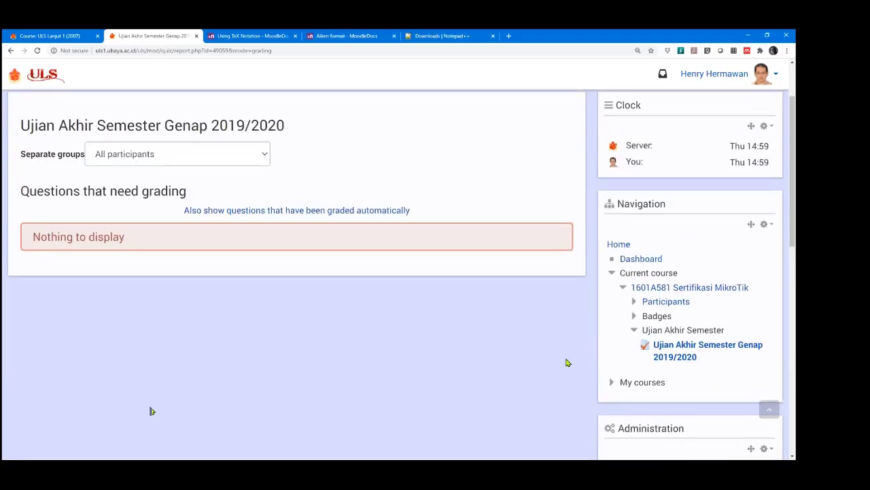
scroll(571, 364, down, 3)
scroll(576, 365, down, 3)
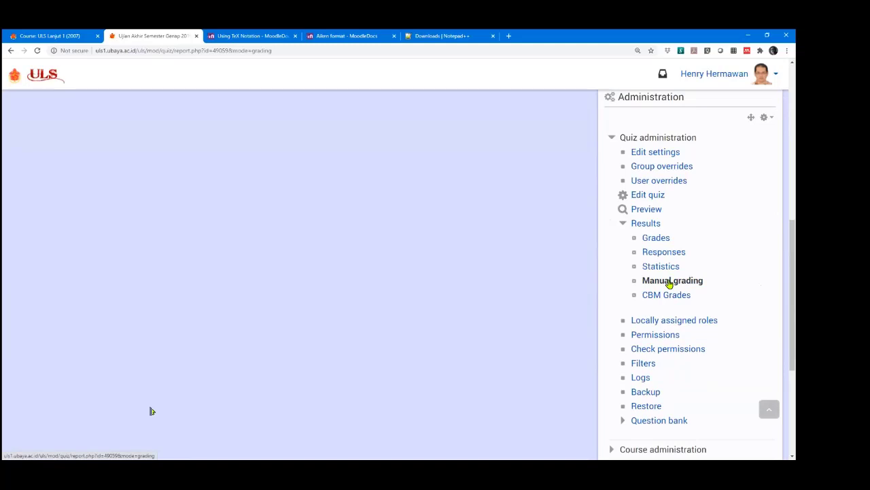
scroll(375, 288, up, 3)
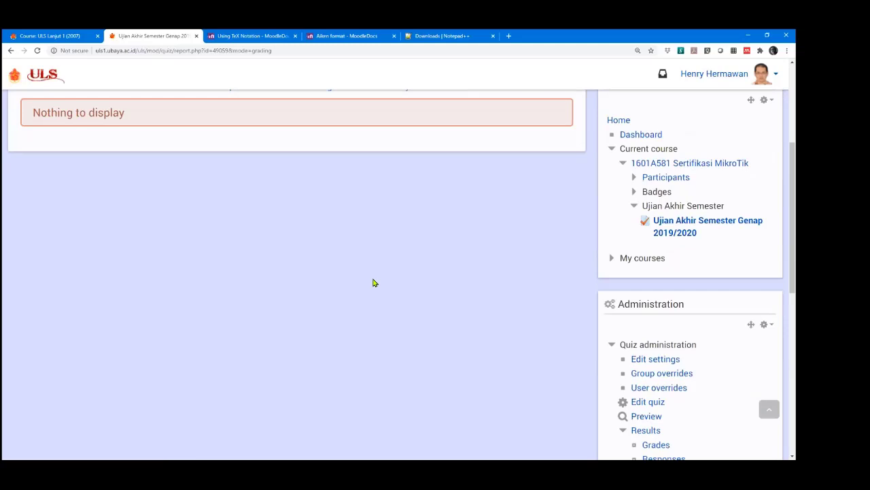
scroll(372, 282, down, 1)
scroll(373, 283, up, 2)
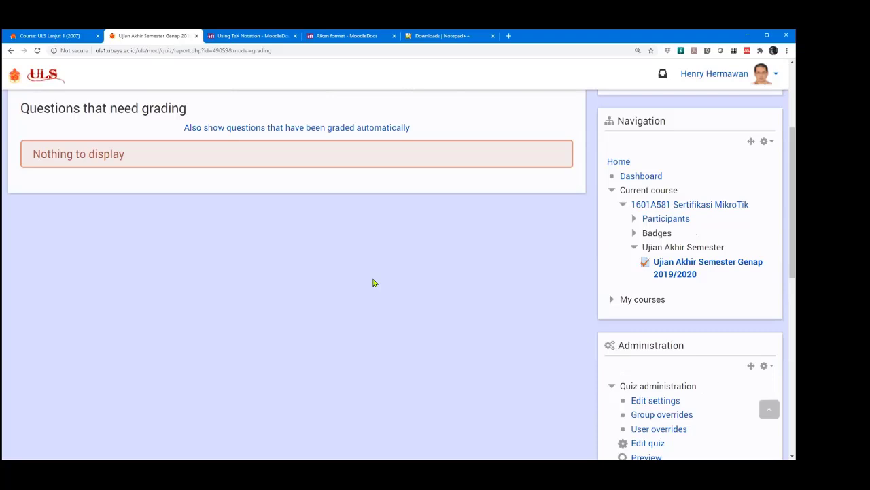
scroll(379, 278, down, 3)
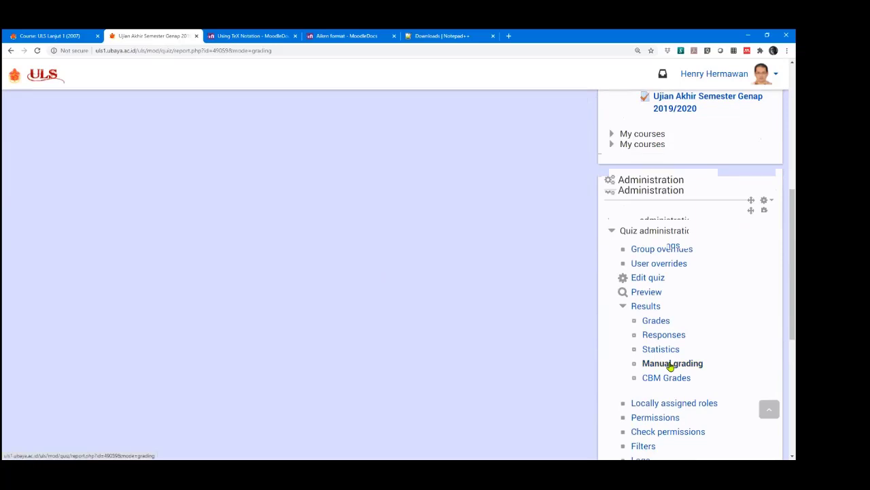
click(671, 364)
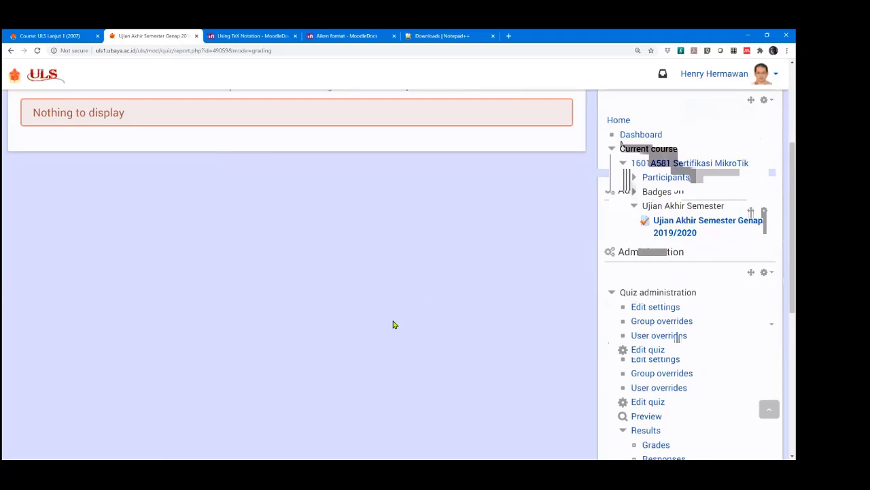
scroll(393, 324, up, 2)
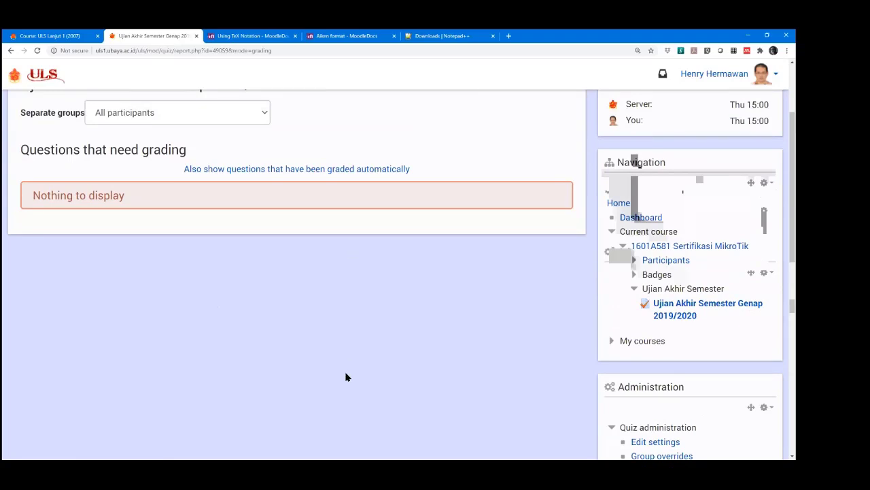
scroll(352, 367, down, 3)
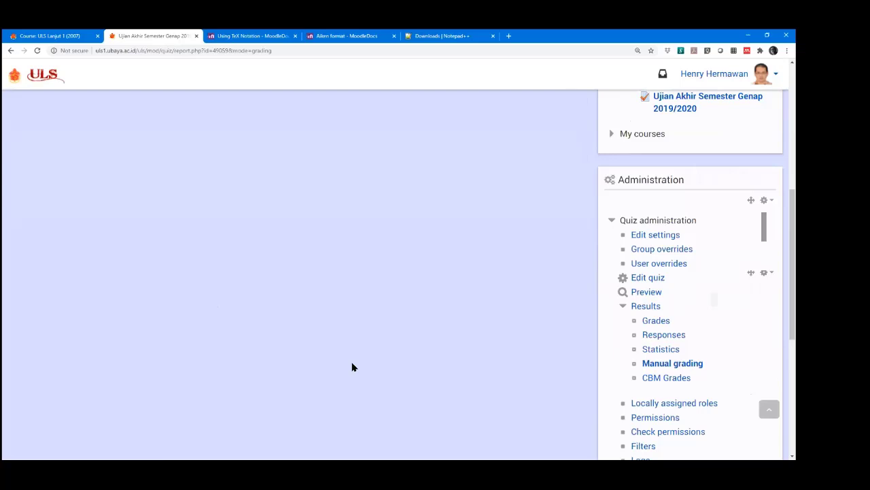
Open the Statistics report and review 11 graded attempts, 74.82% average and 74.33% median.
click(660, 348)
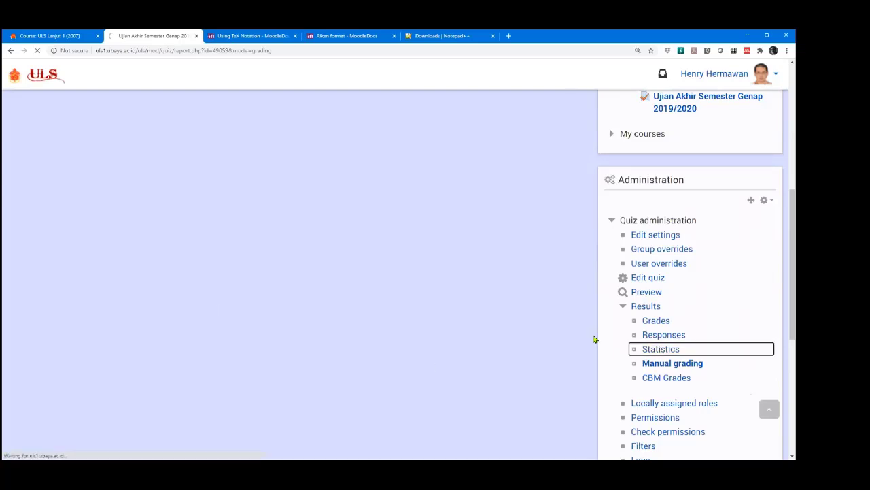
scroll(342, 310, up, 1)
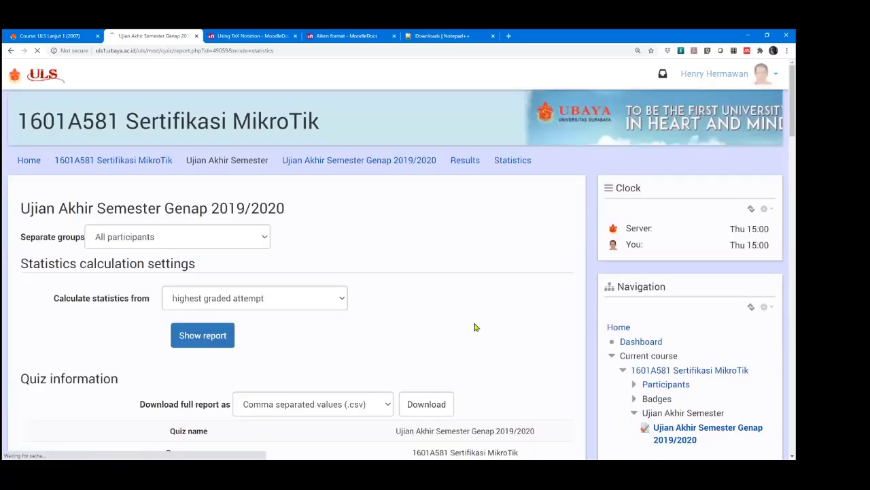
scroll(226, 351, down, 1)
scroll(227, 351, down, 5)
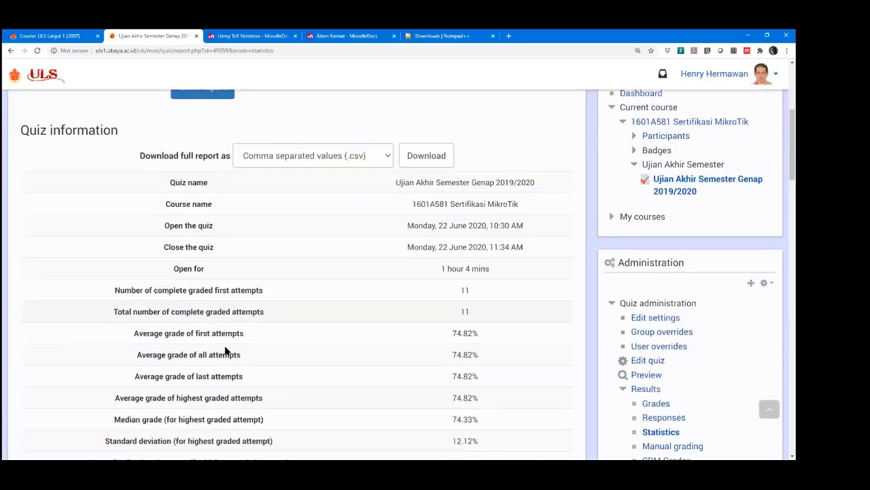
scroll(303, 212, up, 1)
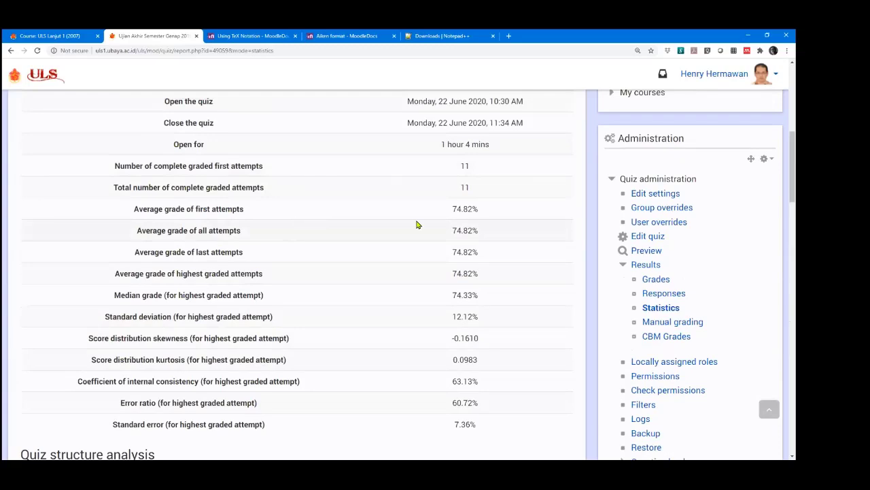
scroll(417, 224, down, 6)
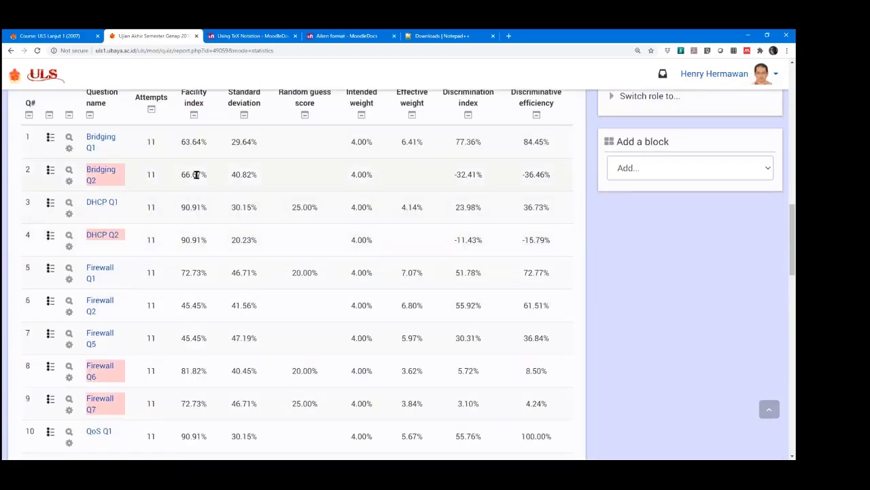
scroll(104, 149, up, 1)
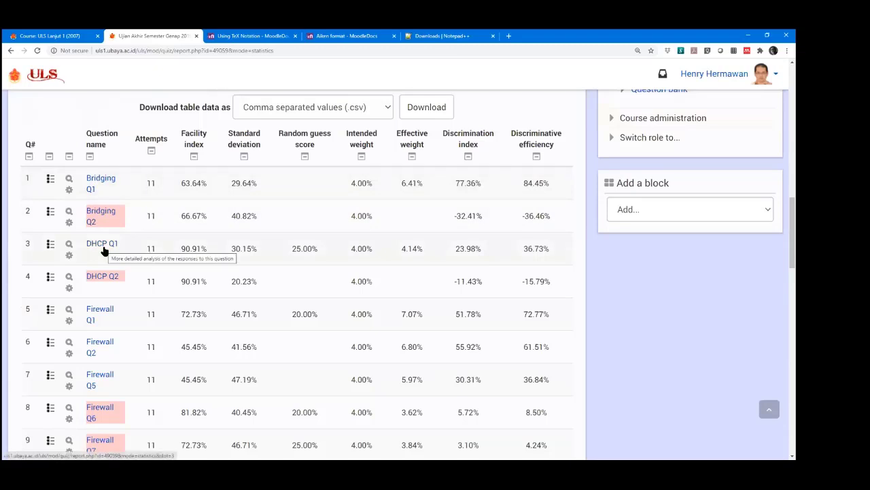
scroll(104, 252, down, 1)
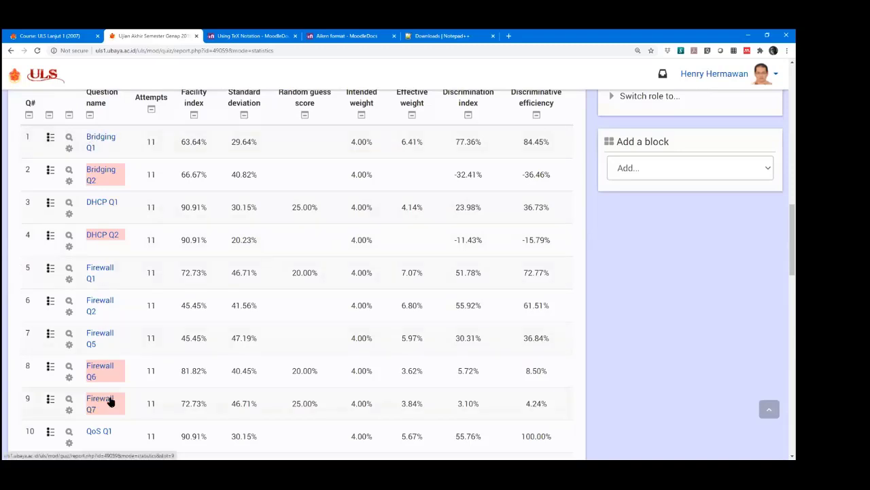
Scroll through the per-question structure analysis table and question-position chart, then back up.
scroll(111, 394, down, 4)
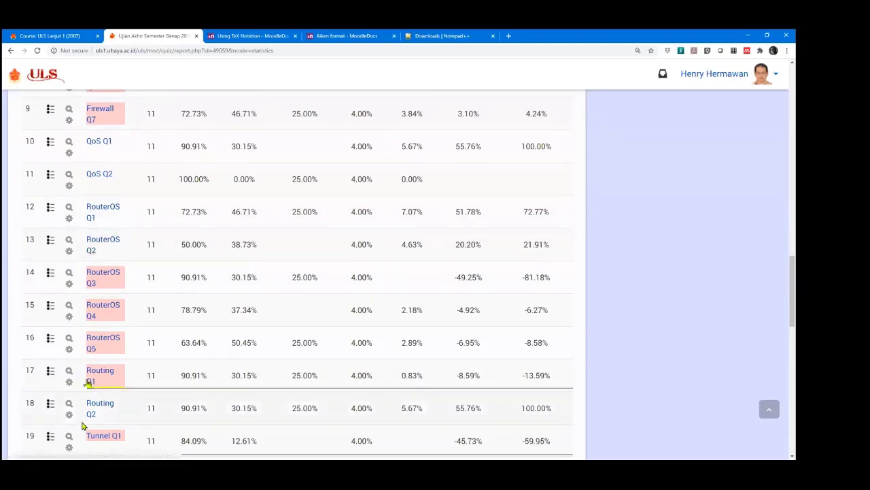
scroll(169, 361, down, 1)
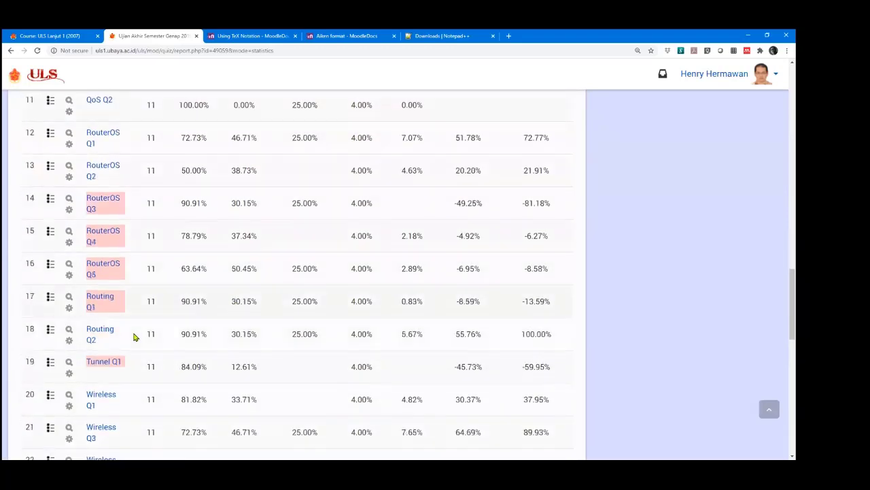
scroll(134, 337, down, 2)
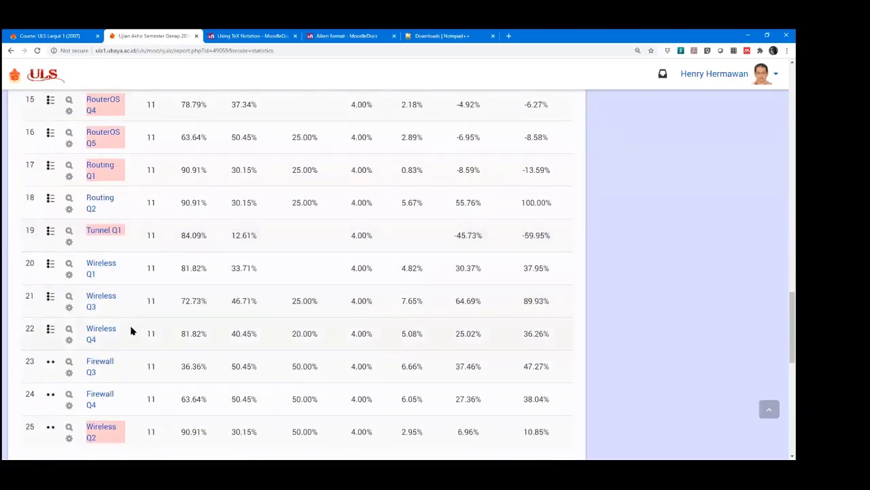
scroll(131, 331, down, 5)
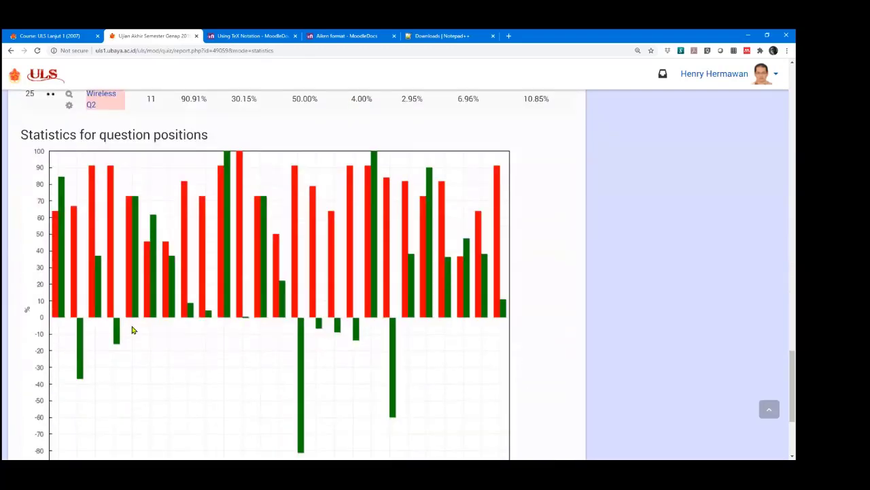
scroll(133, 331, down, 2)
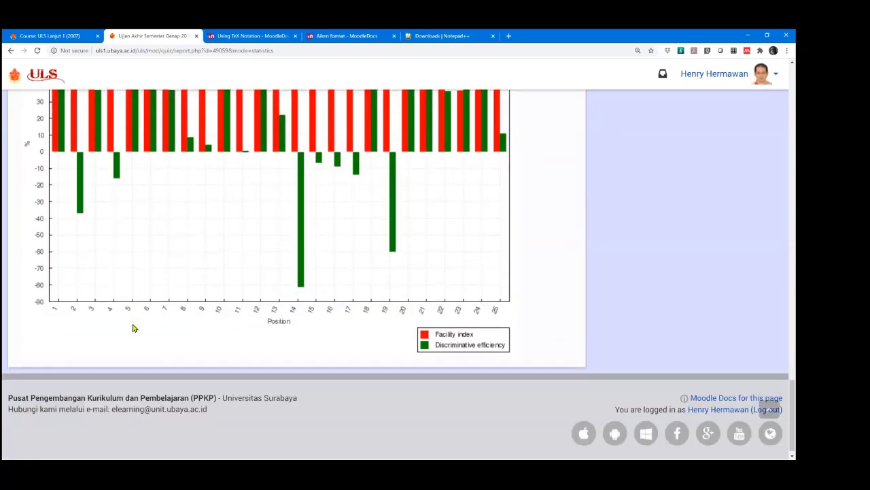
scroll(133, 329, up, 3)
scroll(134, 329, up, 3)
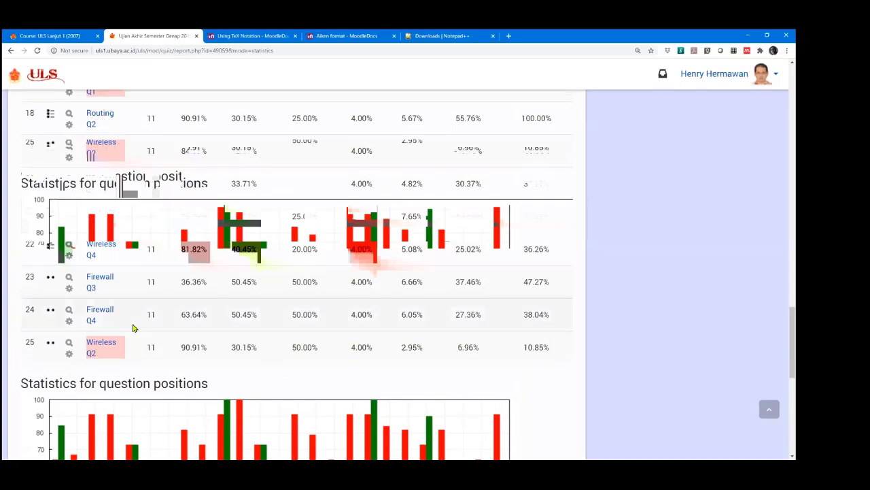
scroll(300, 312, up, 4)
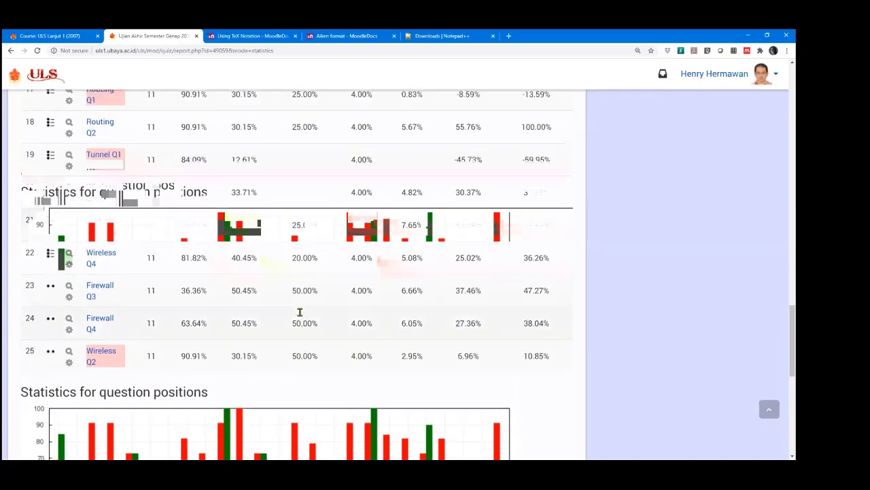
scroll(305, 314, up, 8)
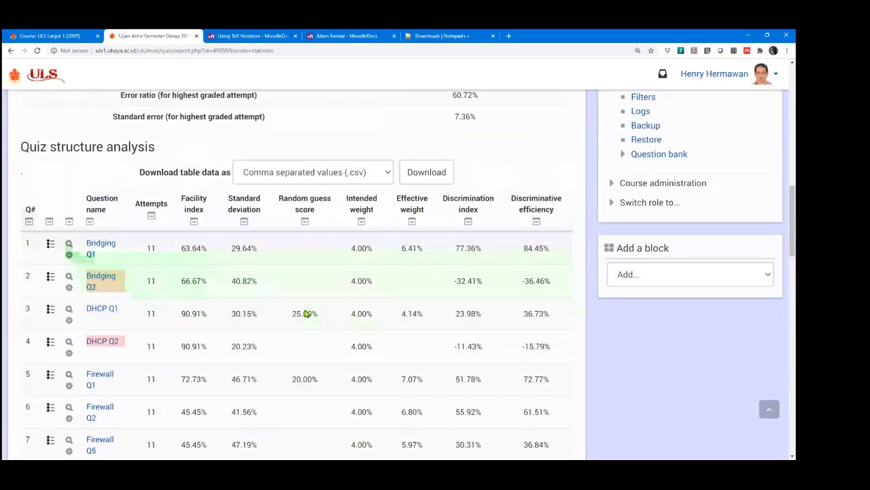
scroll(401, 250, up, 2)
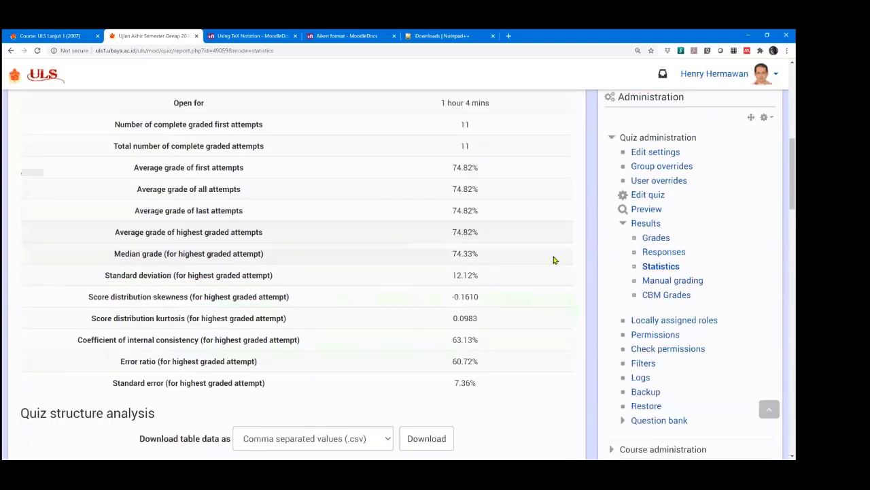
click(664, 253)
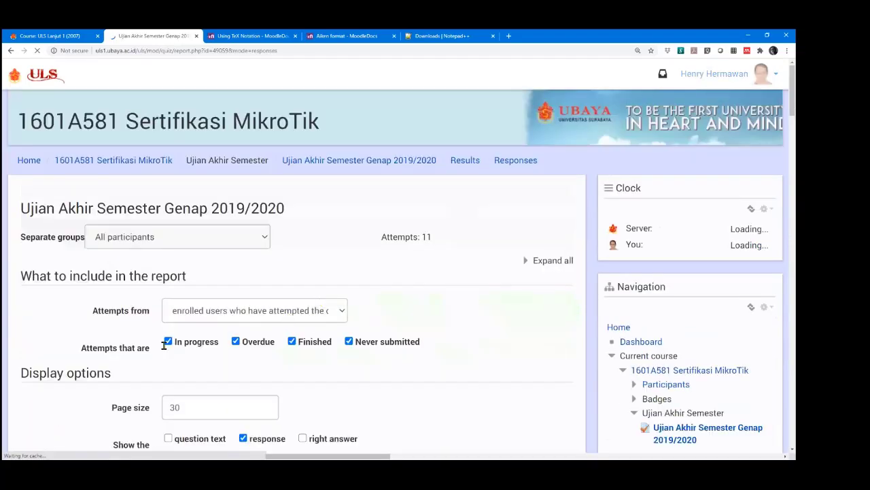
scroll(150, 336, down, 5)
scroll(156, 319, down, 1)
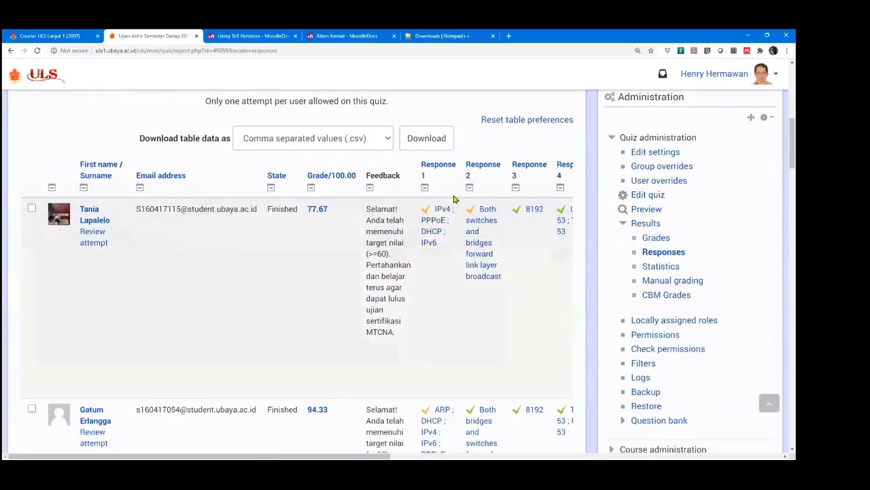
scroll(488, 257, down, 8)
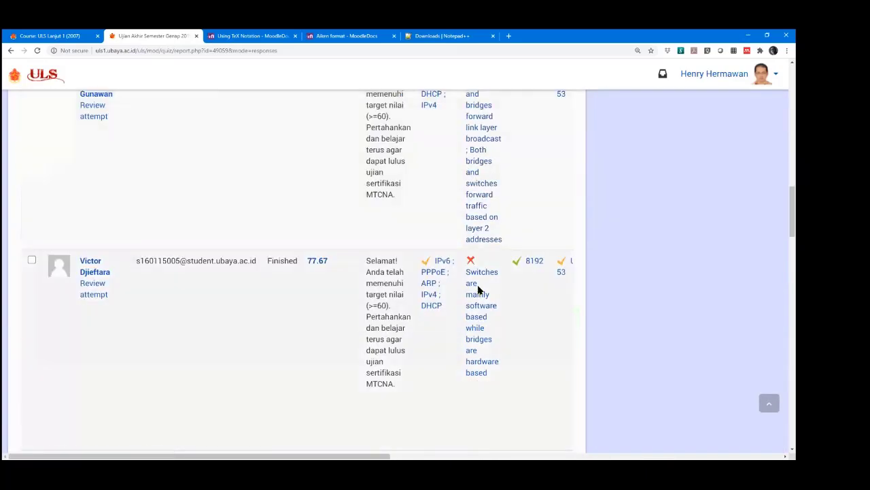
scroll(478, 289, up, 8)
scroll(477, 291, up, 1)
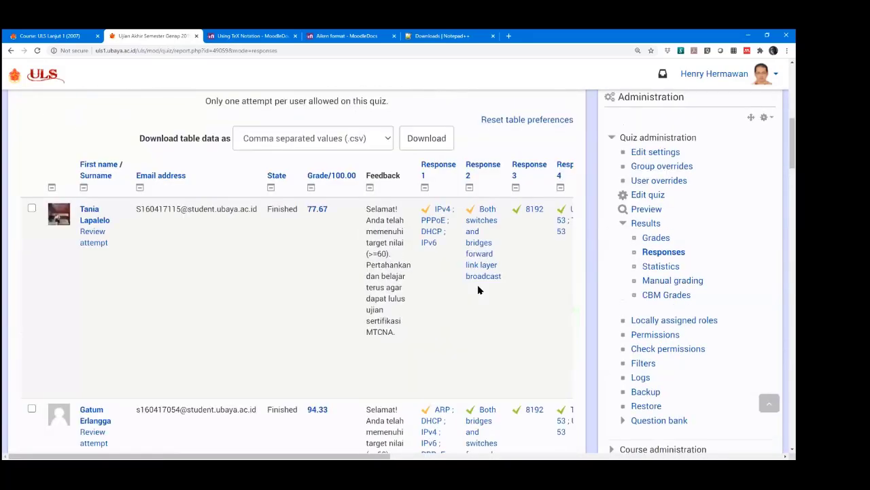
scroll(381, 275, down, 1)
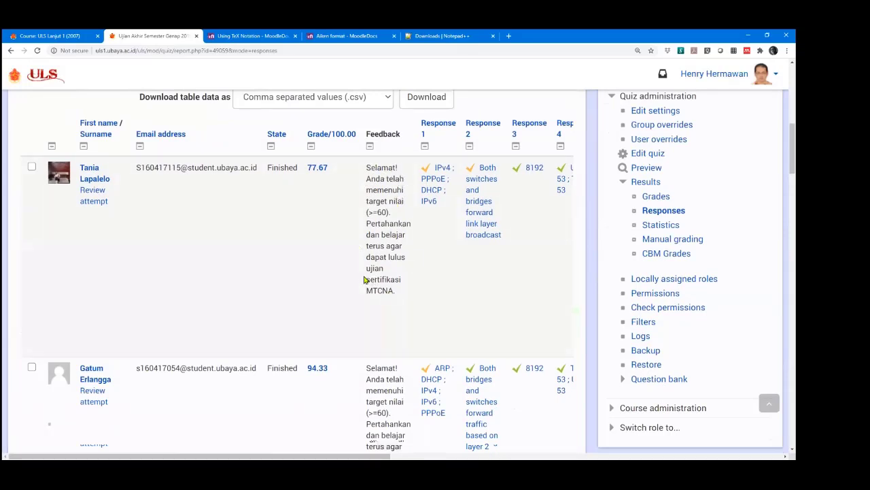
scroll(400, 341, down, 1)
scroll(400, 341, down, 3)
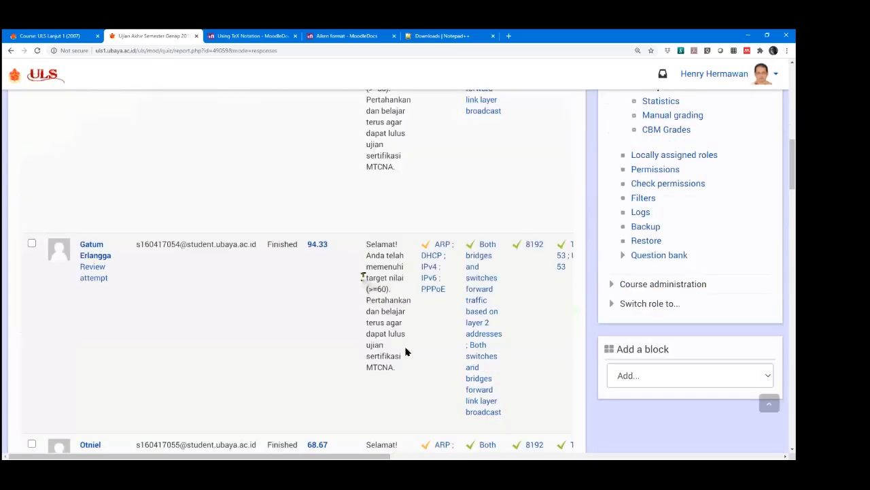
scroll(391, 398, up, 4)
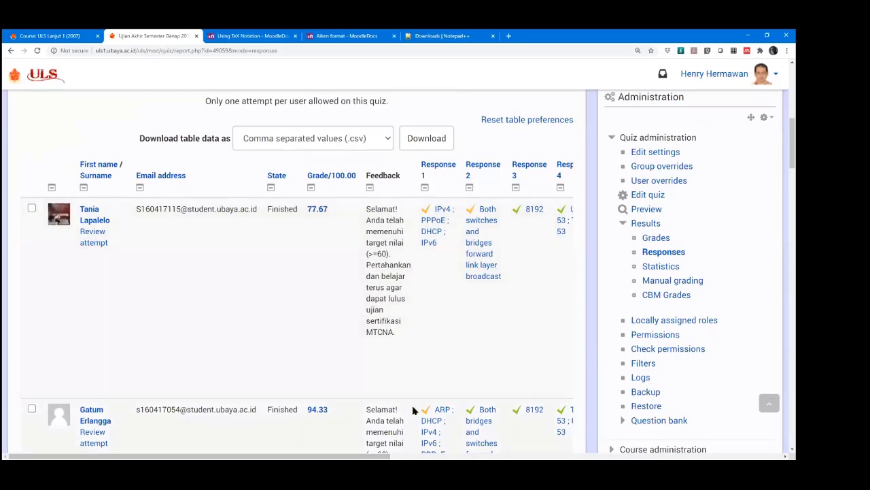
scroll(412, 411, up, 2)
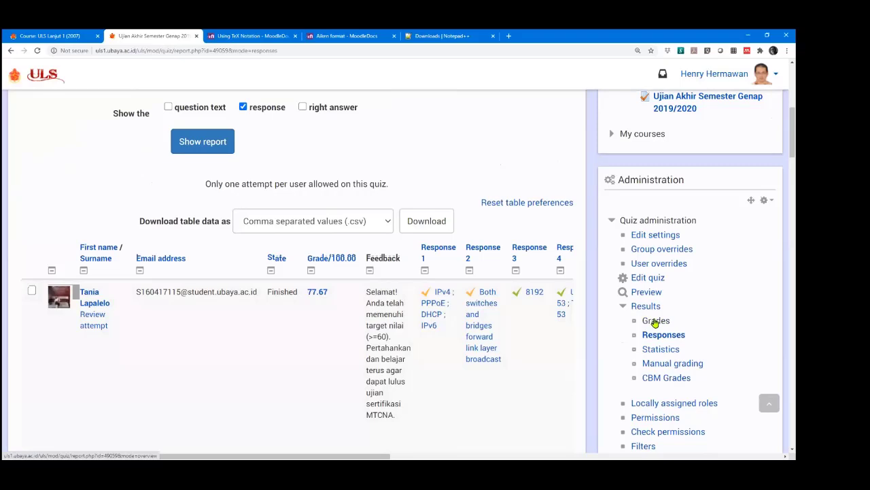
Open the Grades report and review the 11 attempts down to the 74.82 overall average.
click(654, 322)
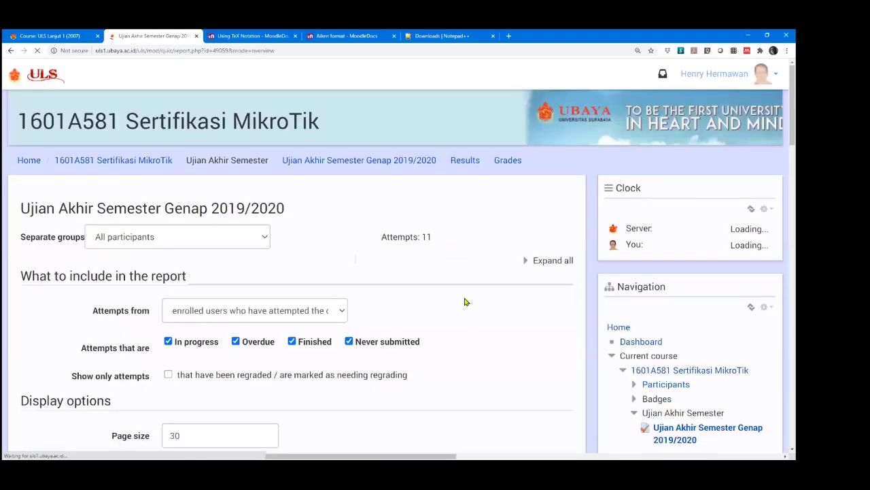
scroll(335, 305, down, 4)
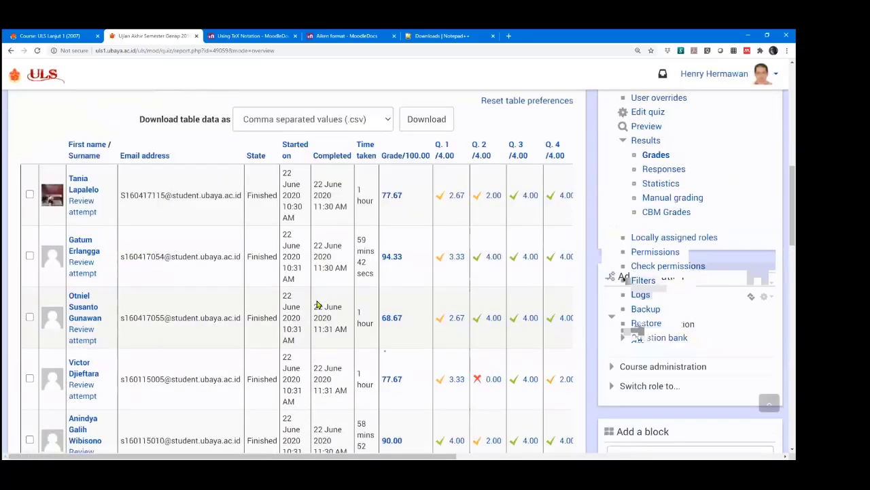
scroll(318, 305, up, 1)
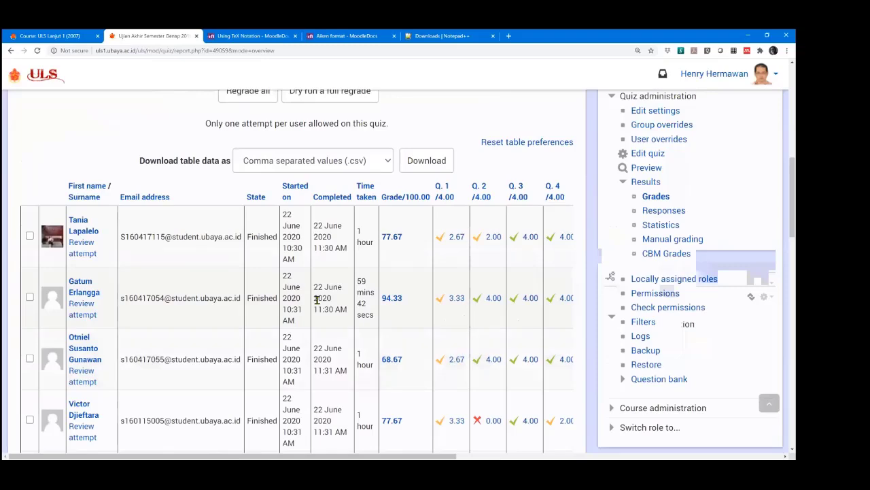
scroll(317, 299, down, 1)
scroll(317, 305, down, 1)
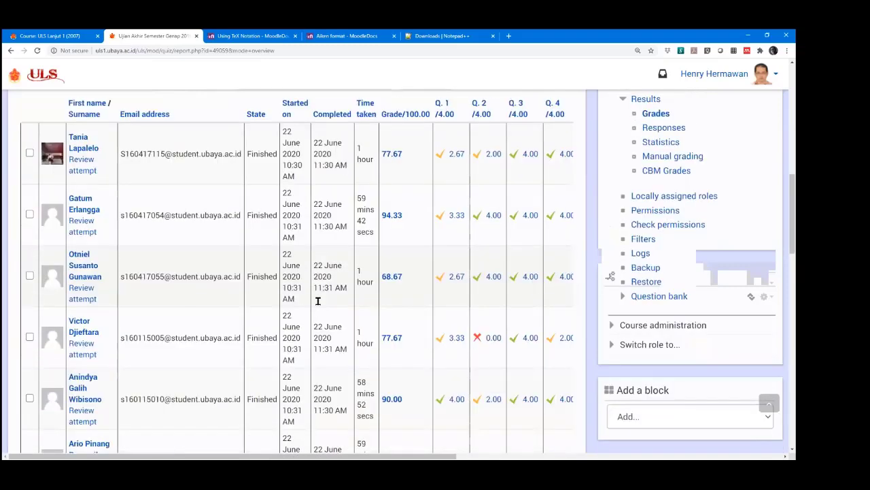
scroll(381, 163, up, 3)
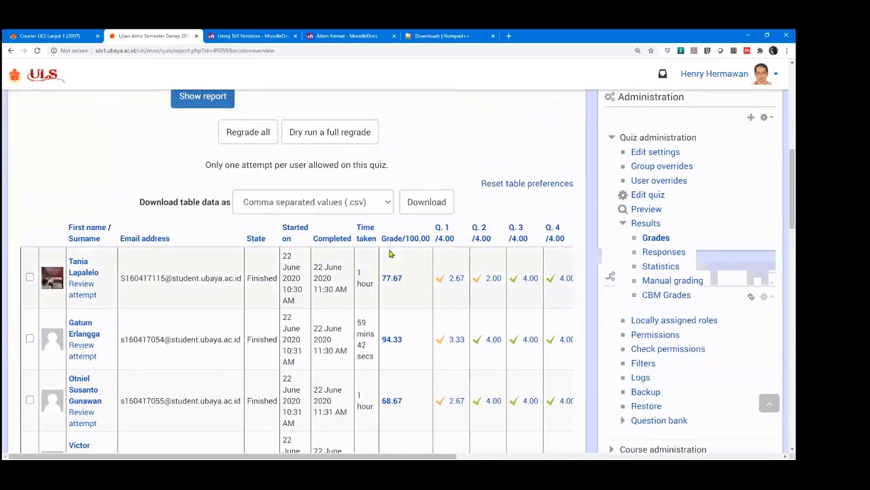
scroll(367, 258, down, 2)
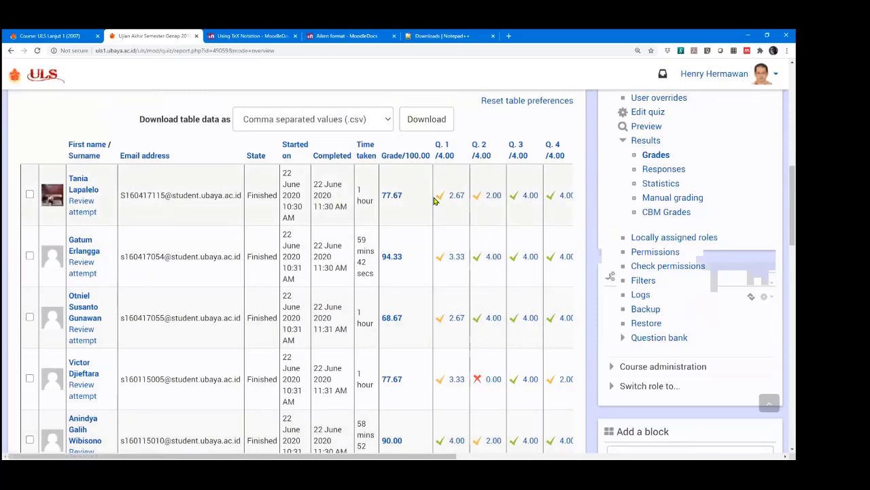
scroll(466, 198, up, 1)
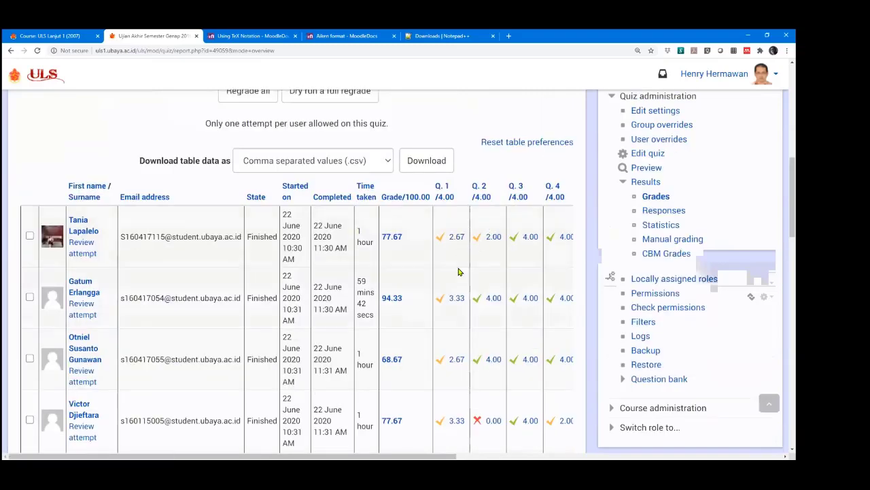
scroll(480, 285, down, 5)
scroll(490, 342, up, 4)
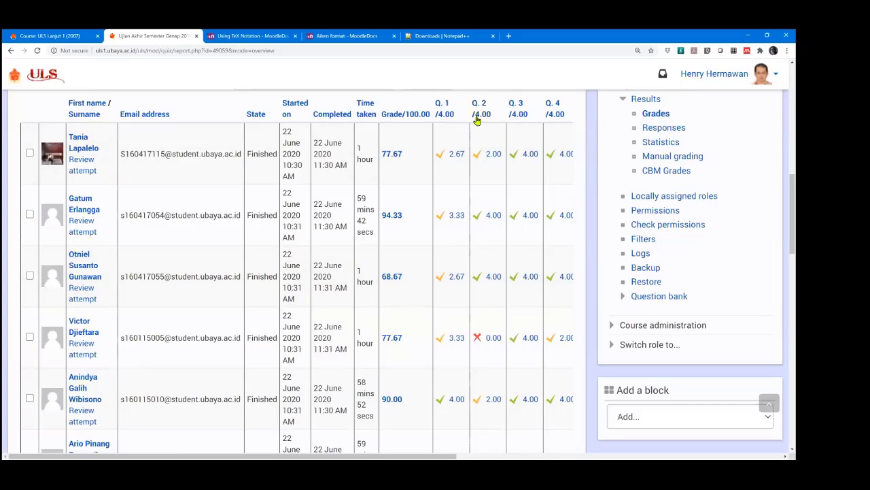
scroll(541, 173, up, 1)
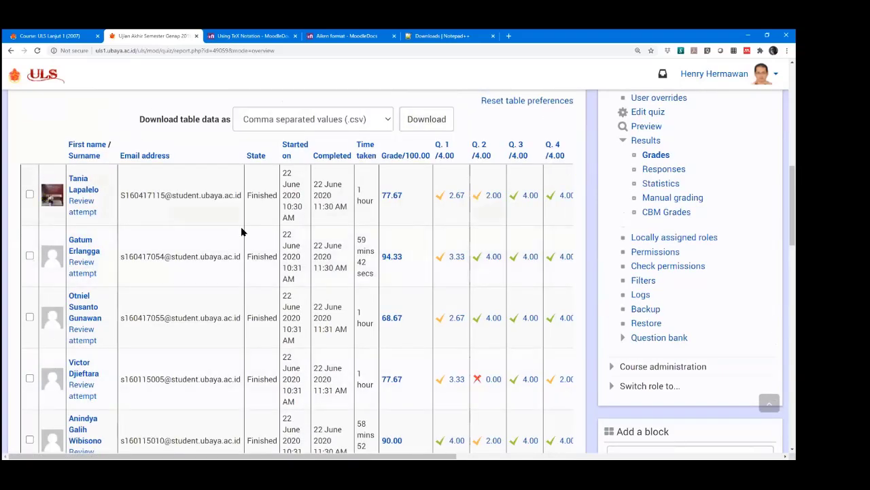
scroll(245, 231, down, 9)
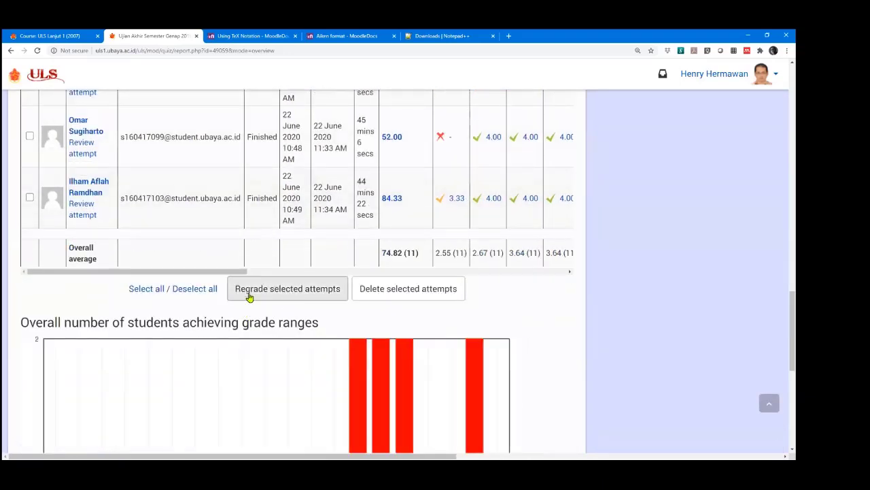
scroll(371, 285, up, 3)
scroll(368, 279, up, 15)
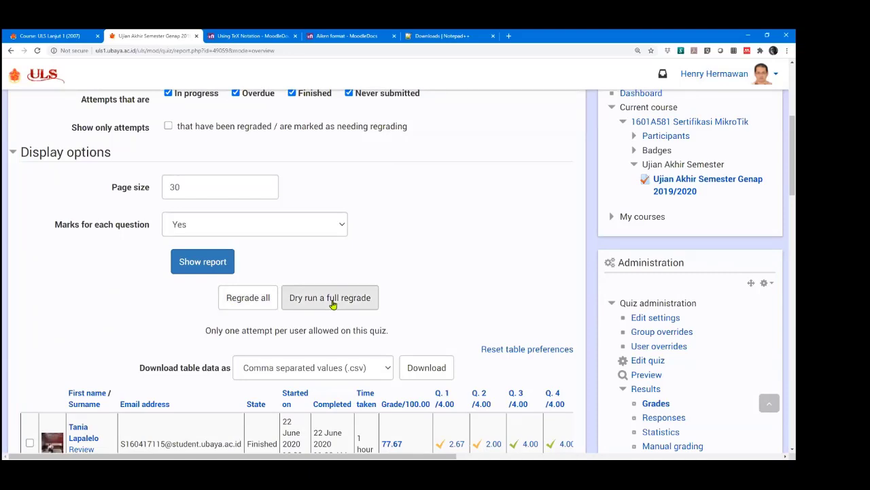
scroll(333, 299, down, 1)
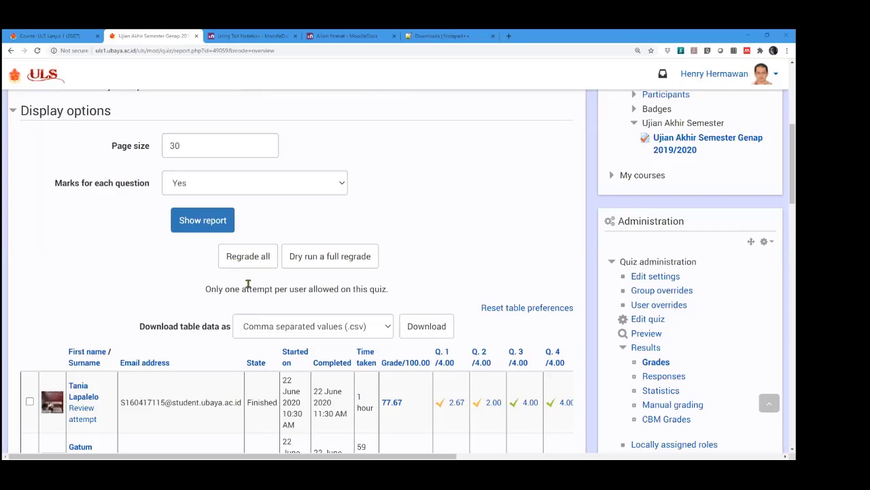
scroll(496, 205, down, 3)
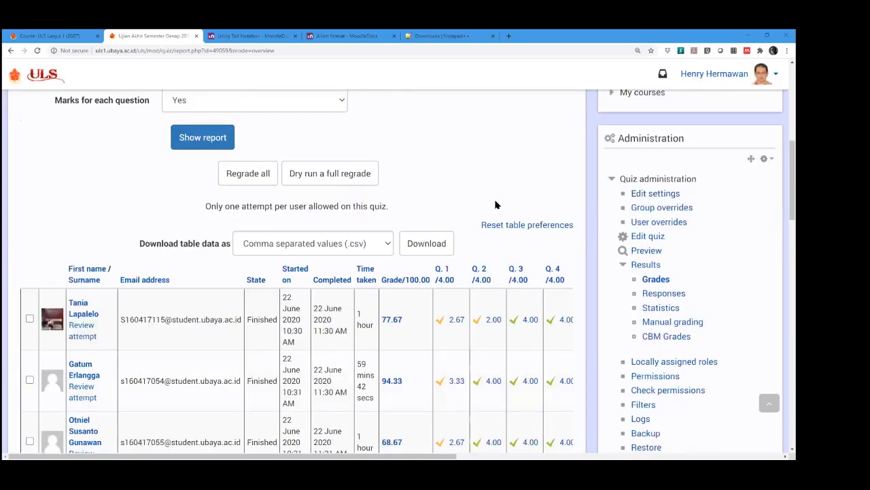
scroll(468, 186, down, 2)
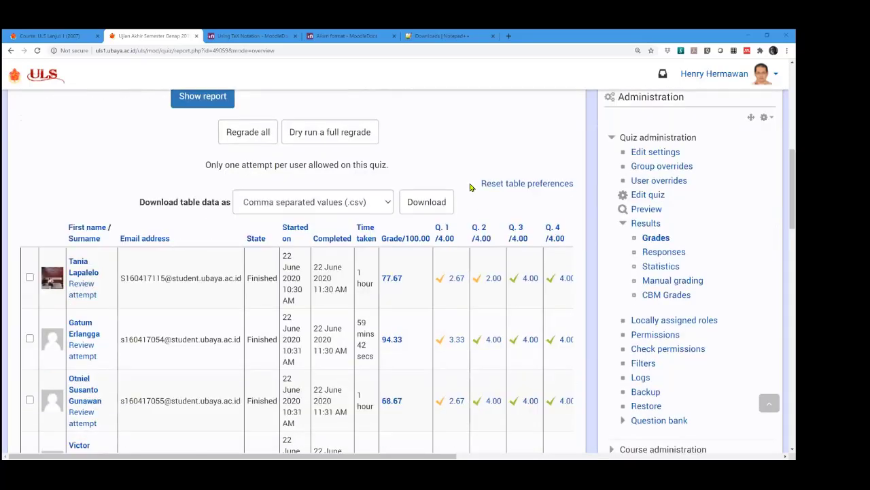
Dry-run a full regrade, then check the grade-range chart with 1–2 students per band from 50.00 to 95.00.
click(330, 136)
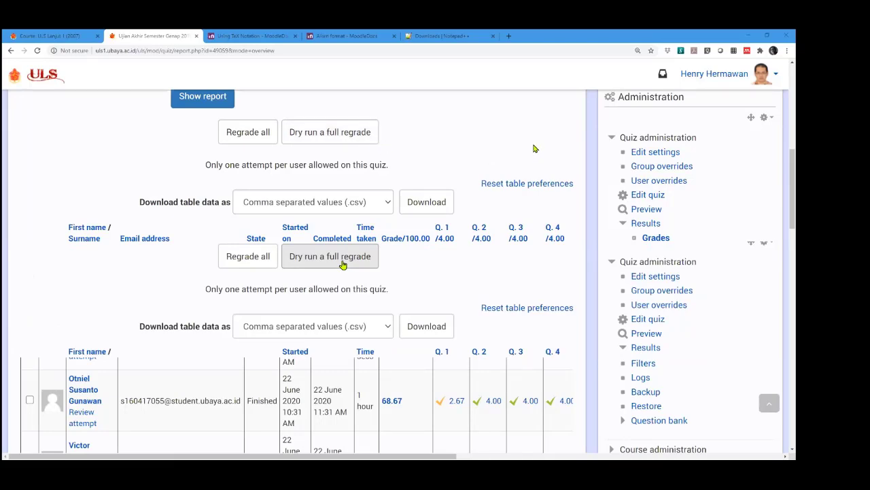
scroll(496, 258, down, 1)
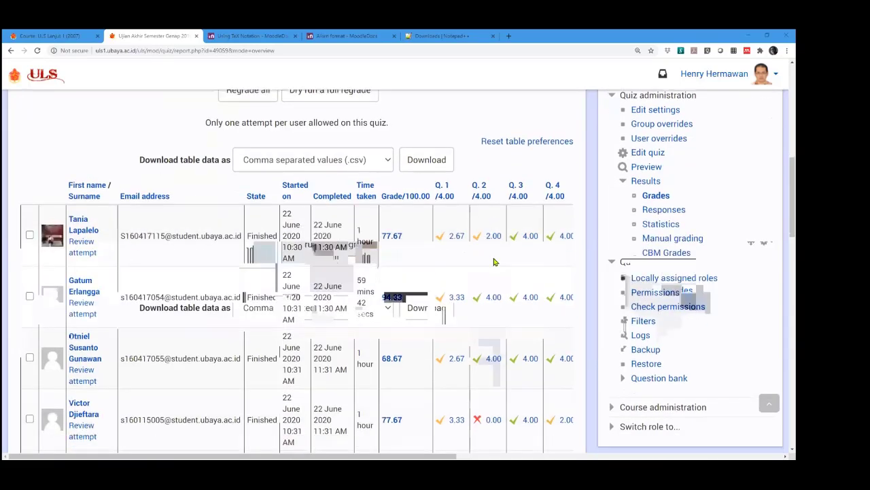
scroll(495, 271, up, 1)
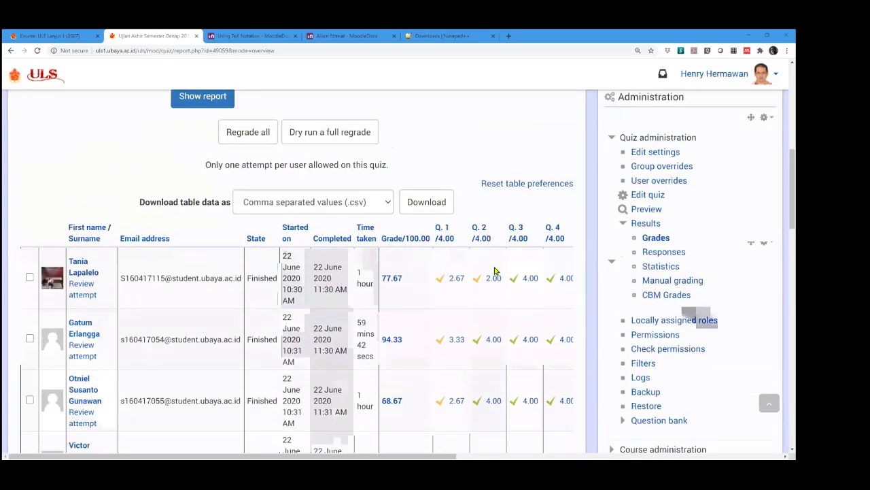
scroll(495, 270, up, 1)
scroll(495, 270, up, 5)
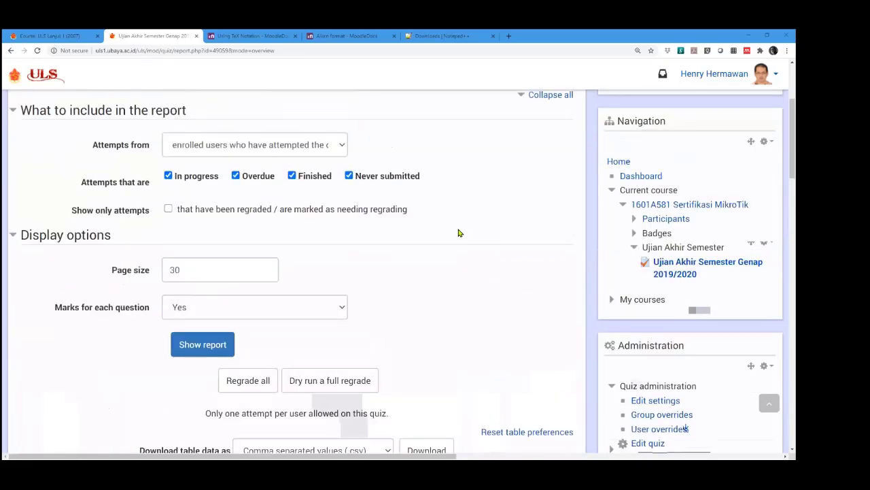
scroll(469, 224, down, 1)
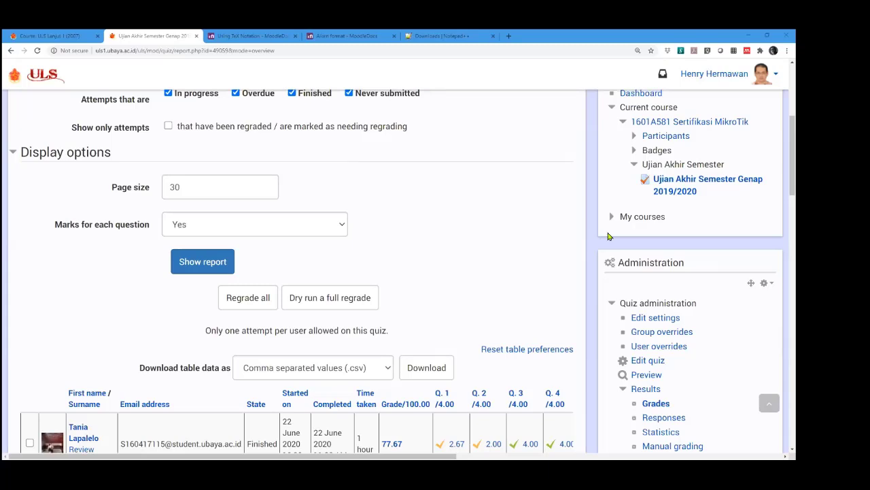
scroll(587, 259, down, 15)
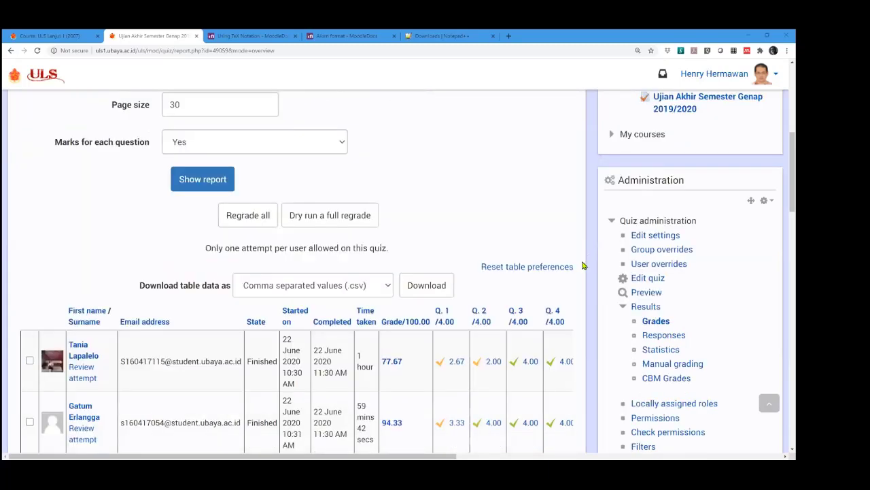
scroll(663, 412, up, 2)
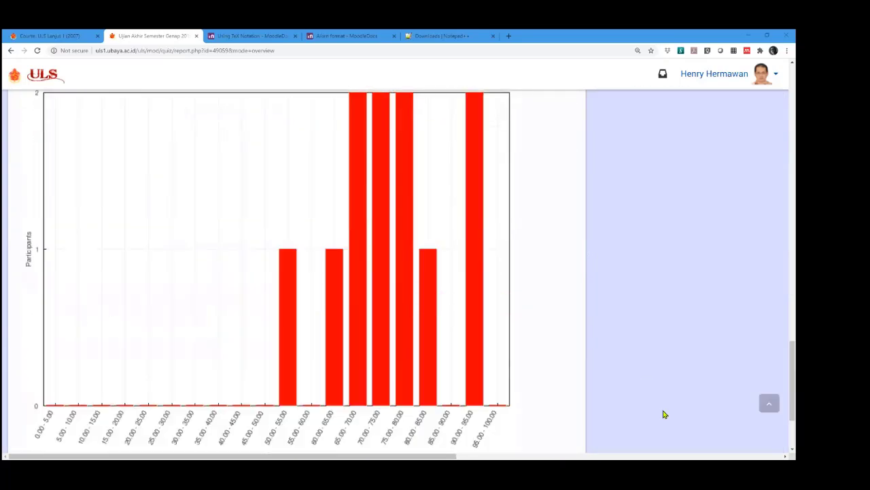
scroll(673, 422, down, 1)
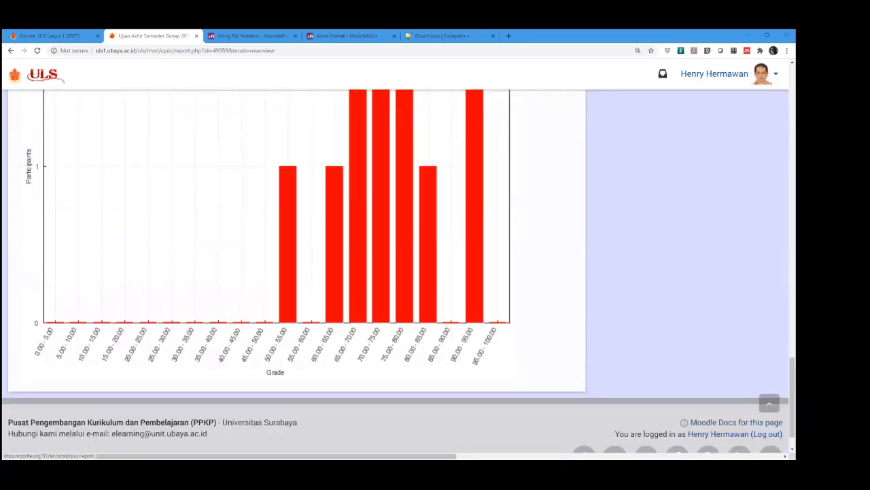